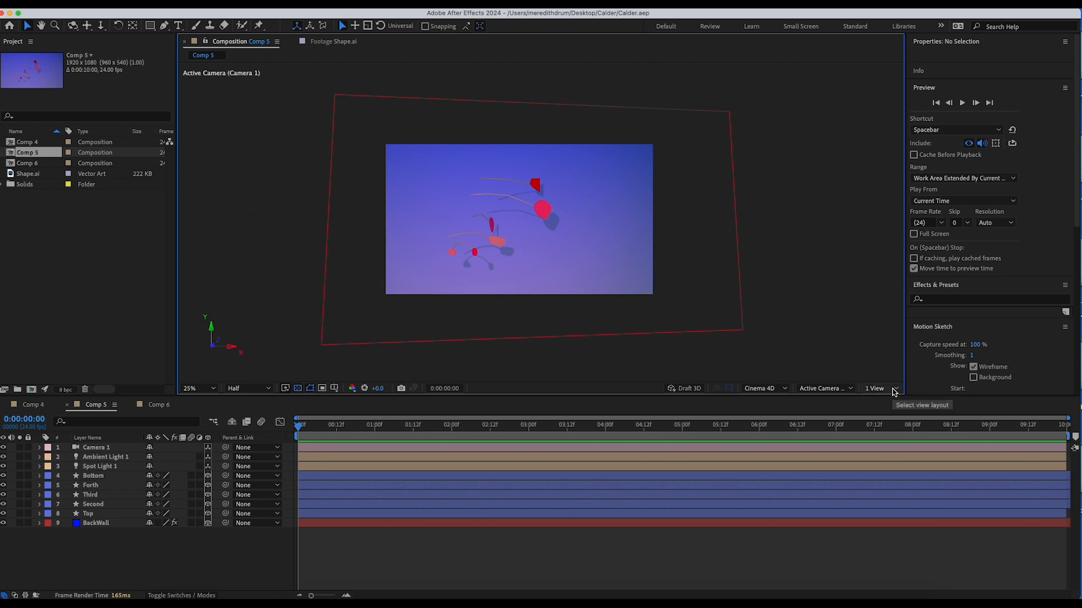
# Look at the mobile scene of Comp 5 in a two-view layout and return to a single view.
pyautogui.click(893, 391)
pyautogui.click(902, 414)
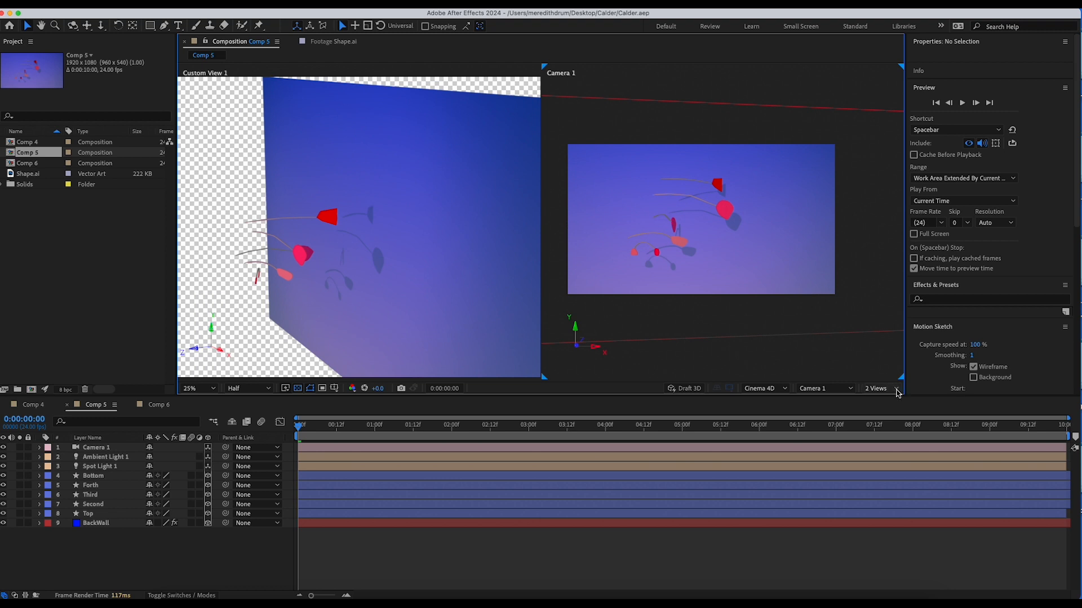
pyautogui.click(898, 393)
pyautogui.click(900, 403)
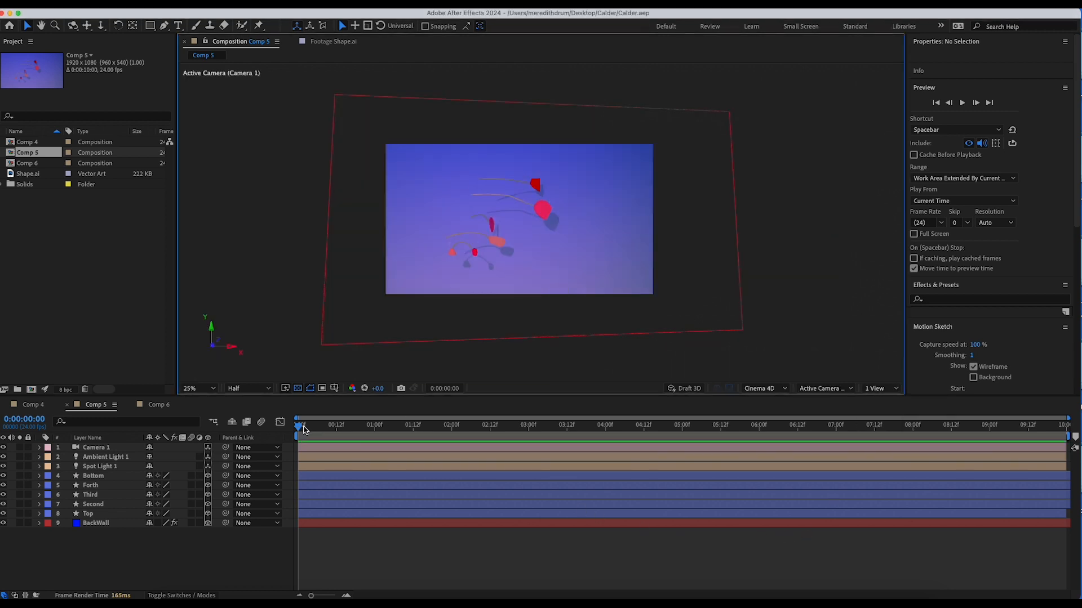
# Go through Comp 5's layers one by one, from the camera and lights to the mobile shapes and BackWall.
pyautogui.moveTo(302, 430); pyautogui.dragTo(222, 449)
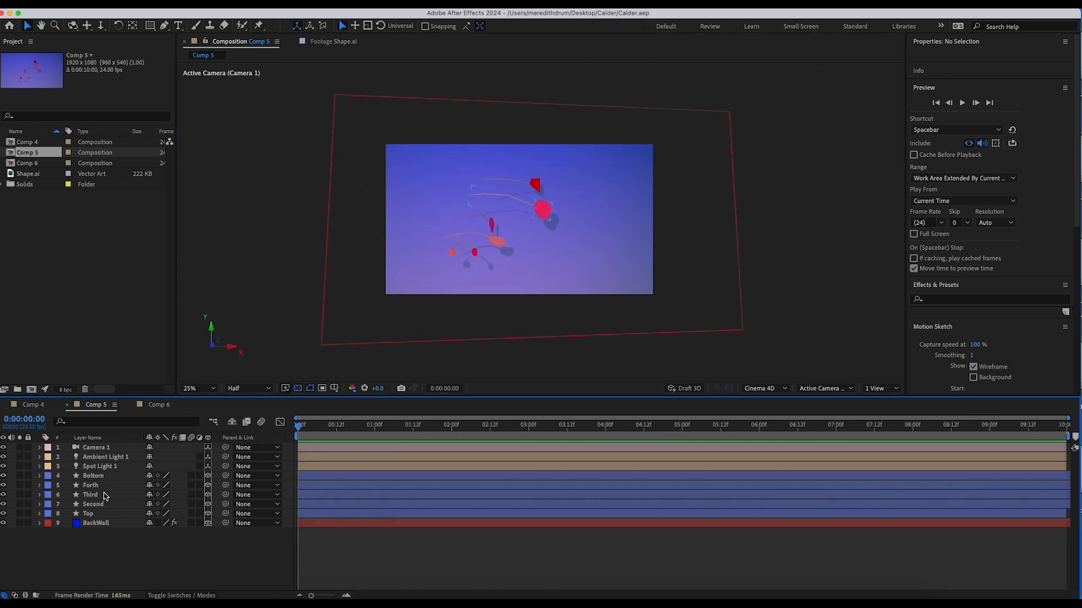
pyautogui.click(100, 449)
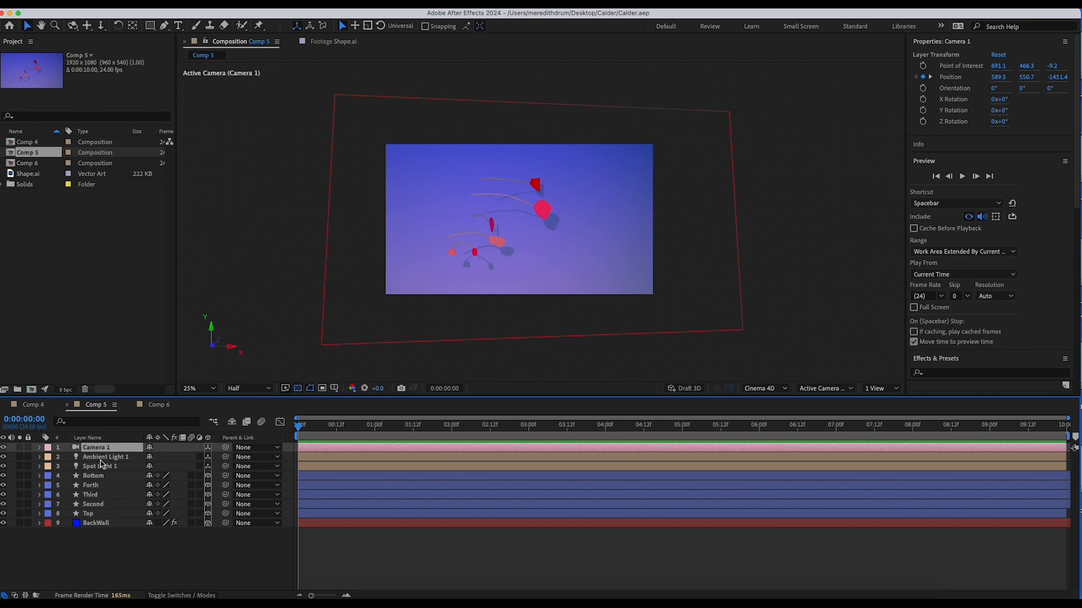
pyautogui.click(100, 458)
pyautogui.click(100, 467)
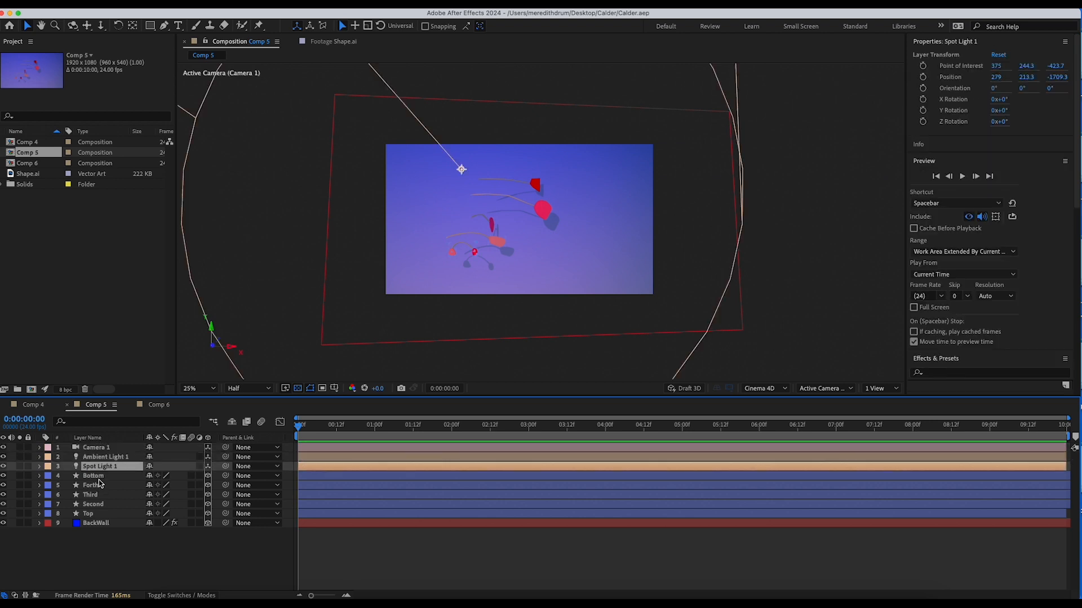
pyautogui.click(99, 476)
pyautogui.click(101, 486)
pyautogui.click(100, 505)
pyautogui.click(101, 513)
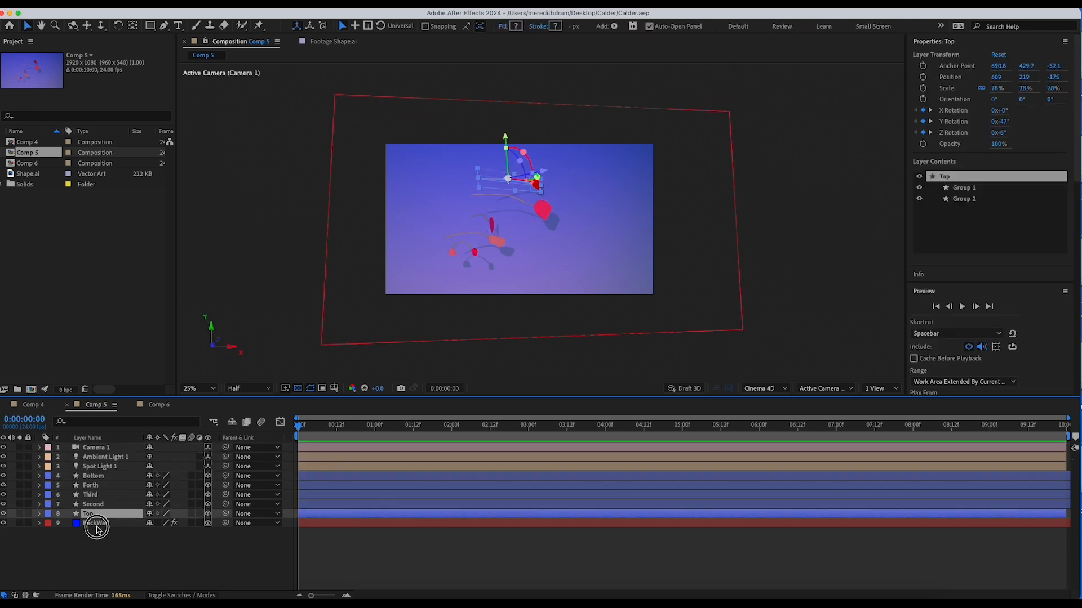
pyautogui.click(100, 523)
pyautogui.click(113, 549)
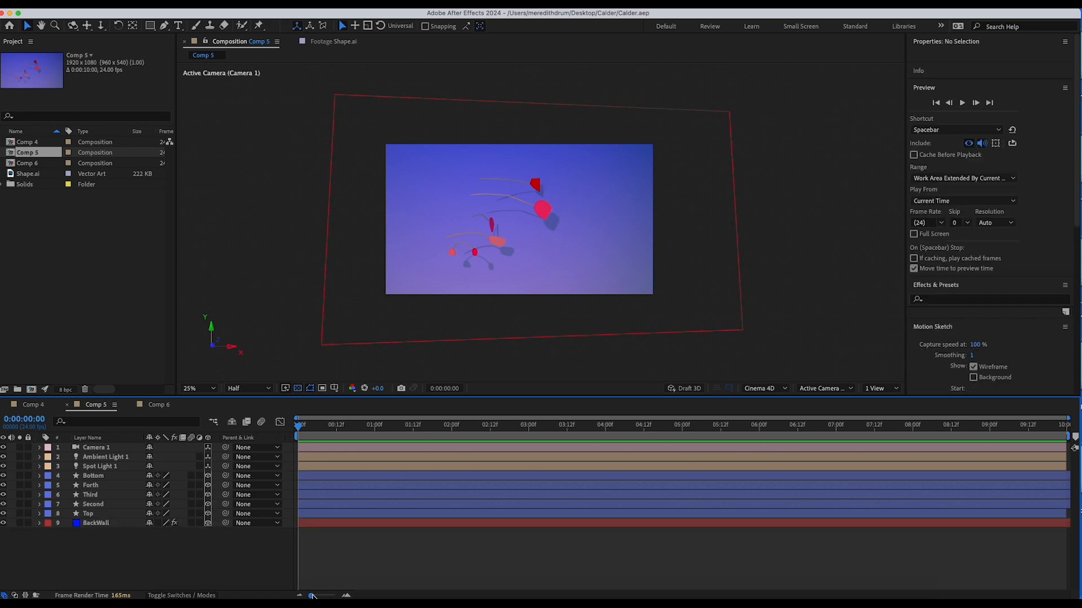
# Preview Comp 5's animation, check its last frame, and replay it from the first frame.
pyautogui.moveTo(313, 596); pyautogui.dragTo(281, 595)
pyautogui.click(963, 104)
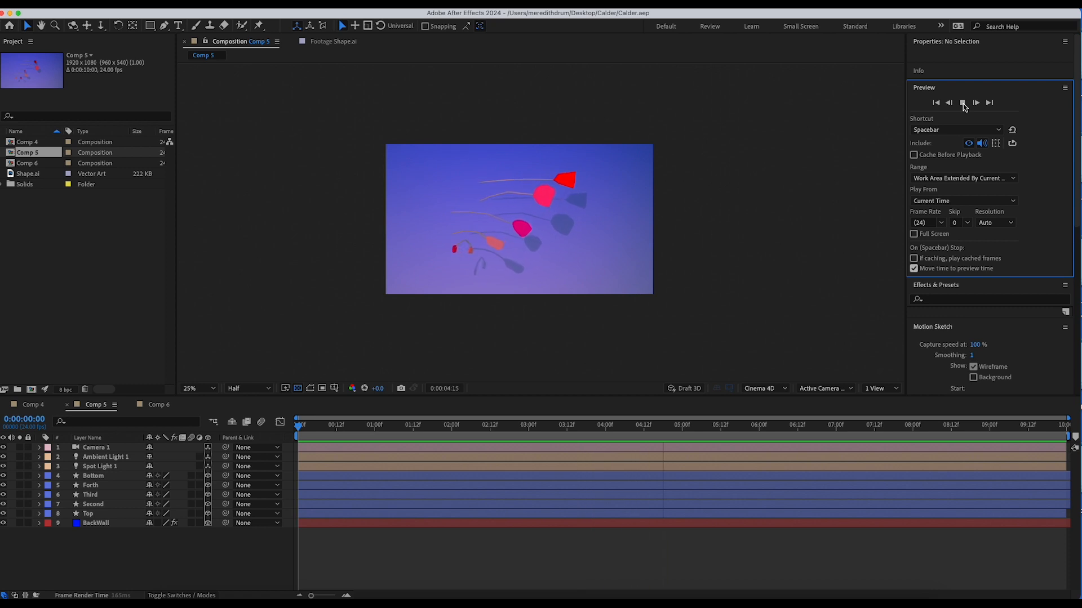
pyautogui.click(963, 104)
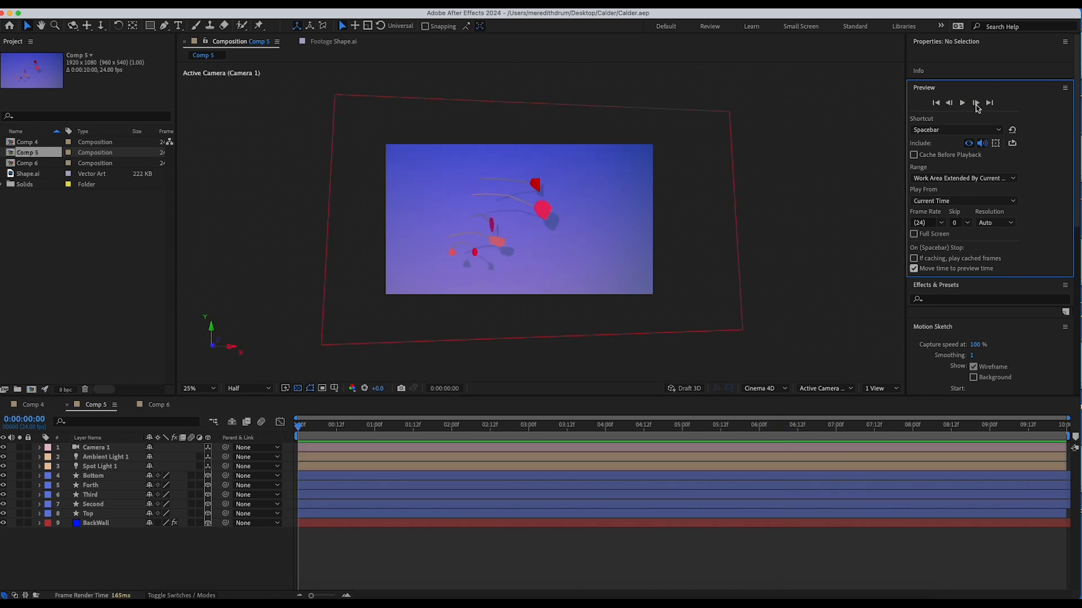
pyautogui.click(990, 104)
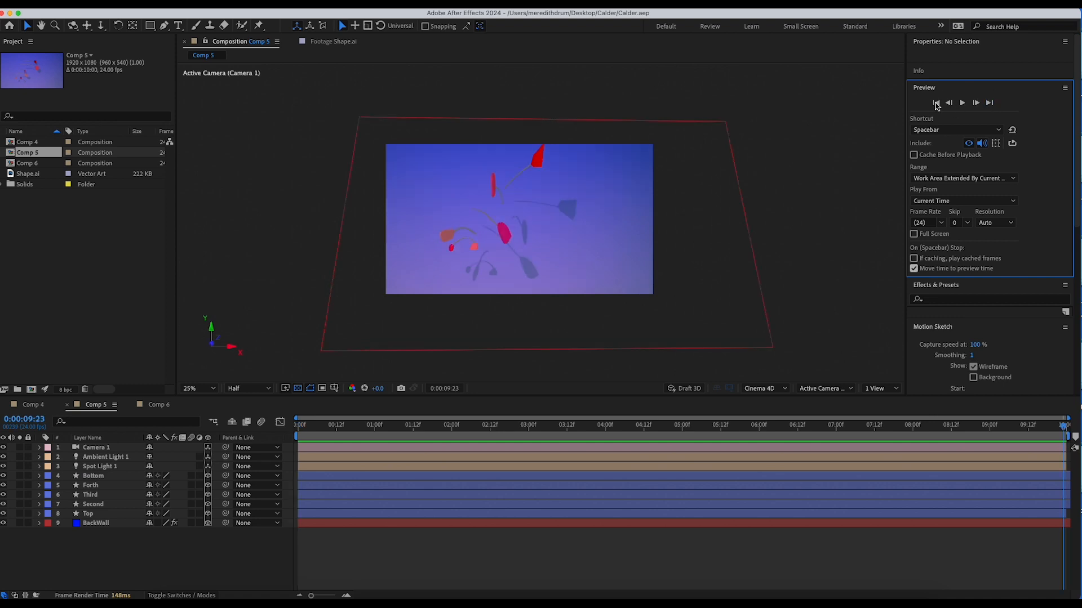
pyautogui.click(936, 104)
pyautogui.click(961, 104)
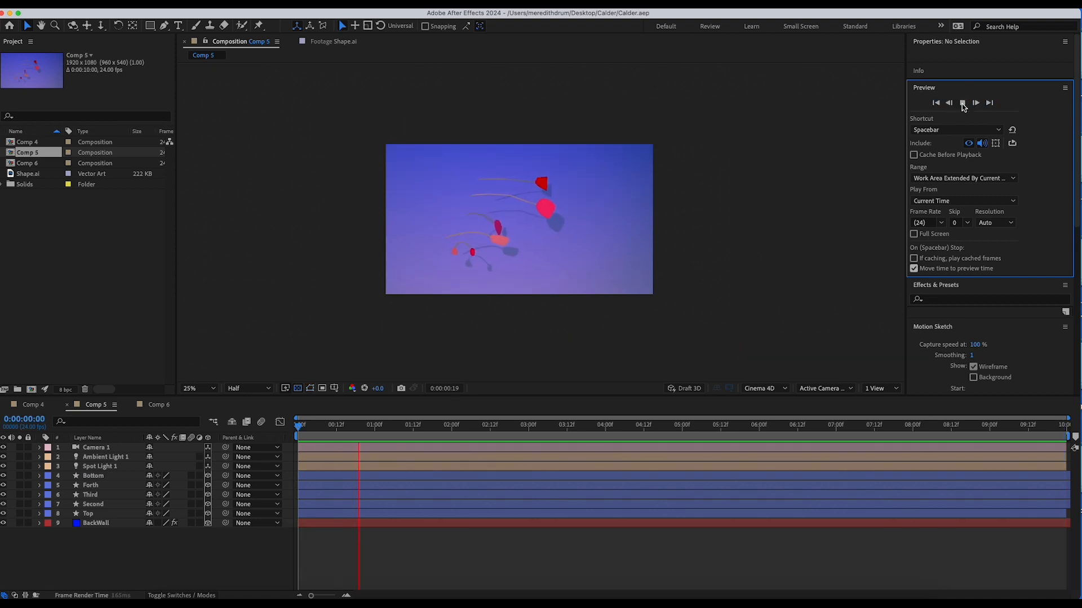
pyautogui.click(963, 106)
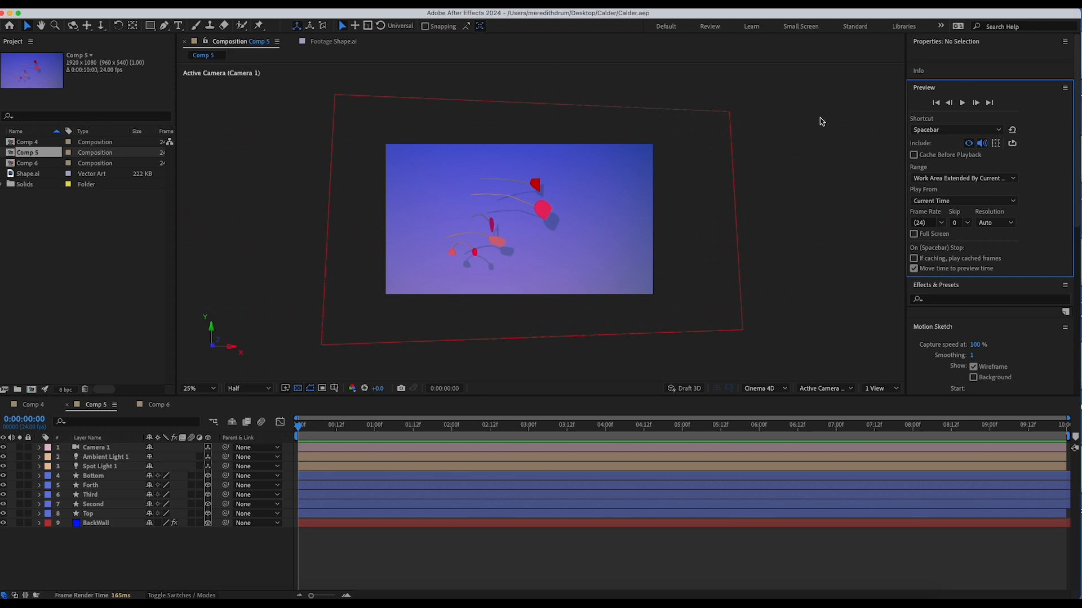
# Reset the Animation workspace to its saved layout.
pyautogui.click(311, 8)
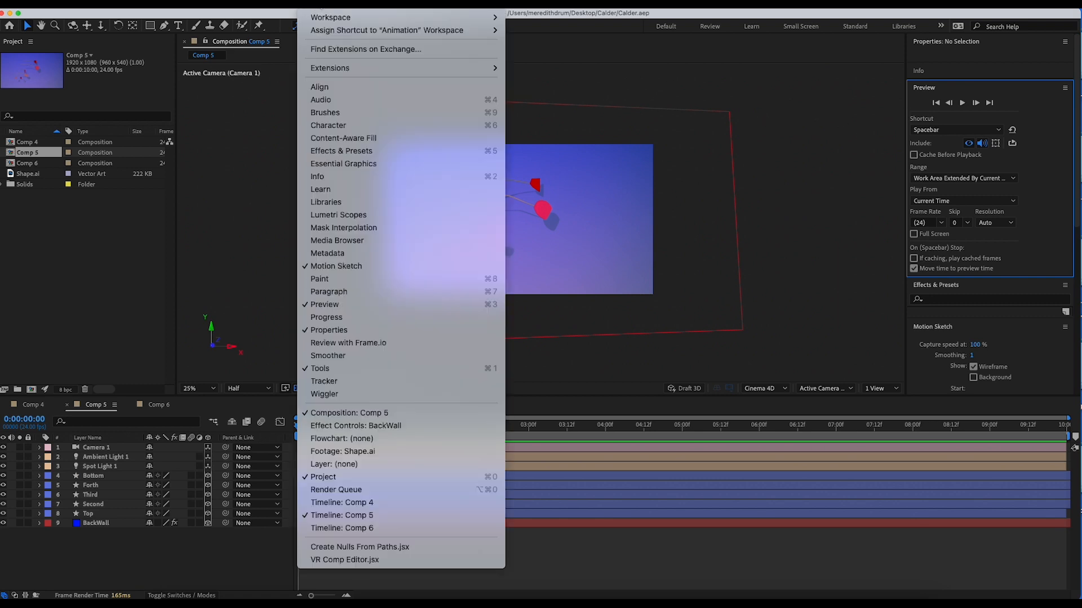
pyautogui.moveTo(361, 18)
pyautogui.click(555, 32)
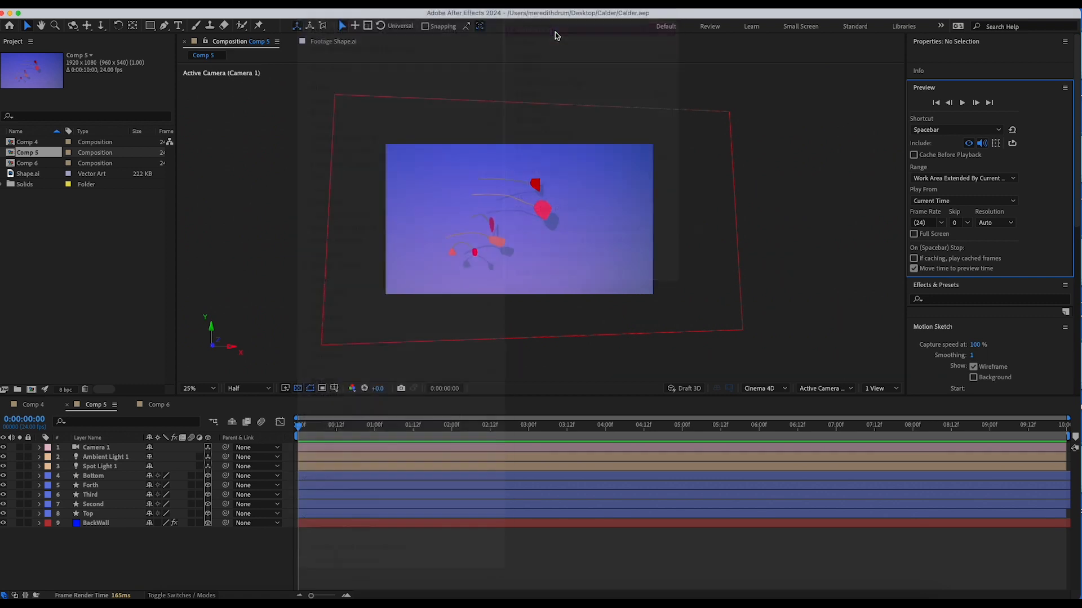
pyautogui.click(338, 8)
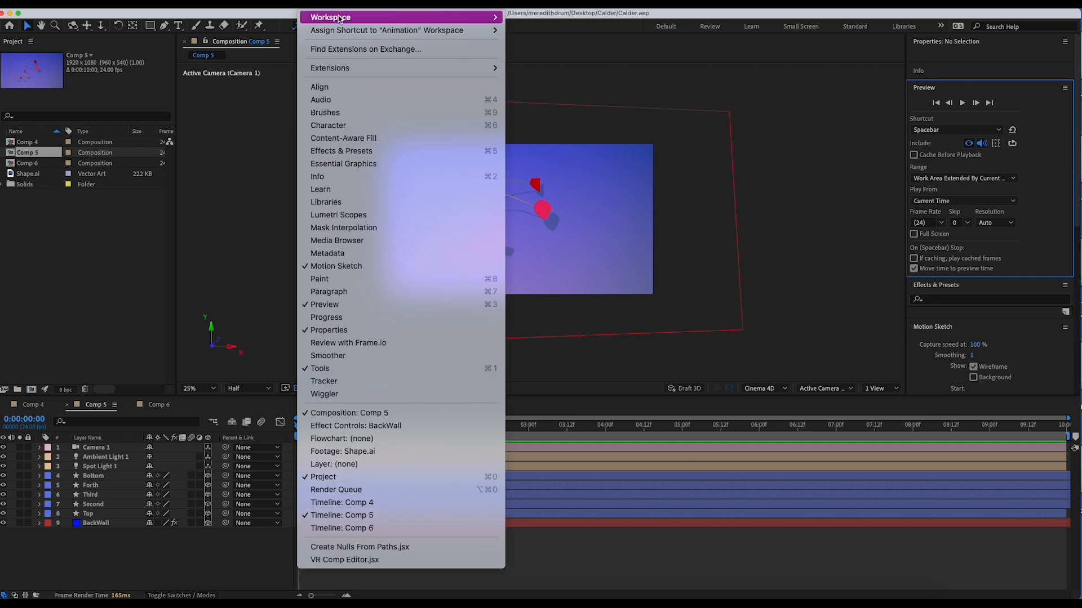
pyautogui.moveTo(340, 16)
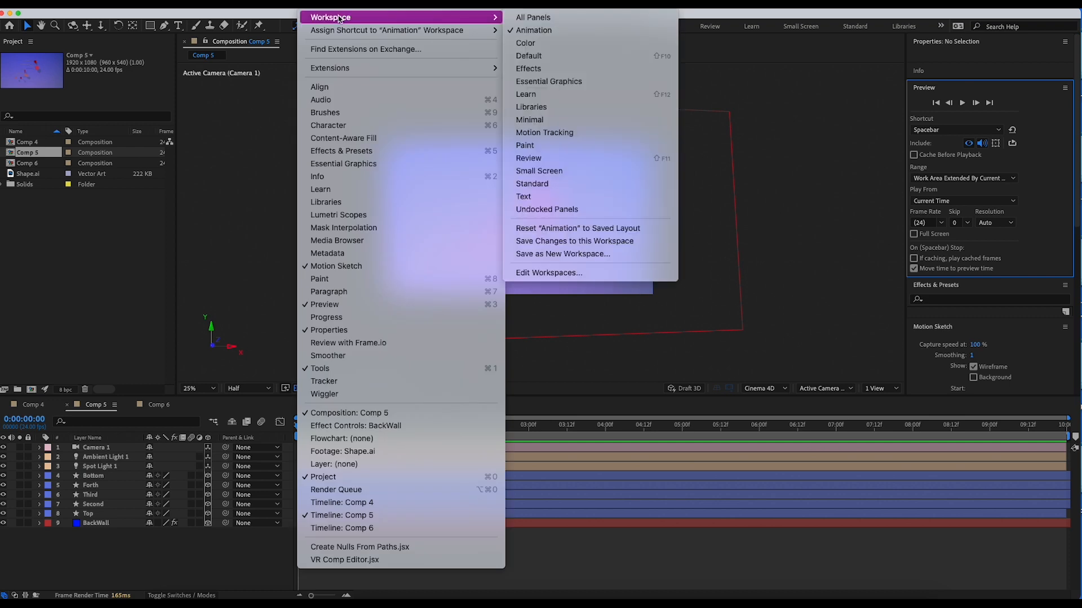
pyautogui.click(558, 229)
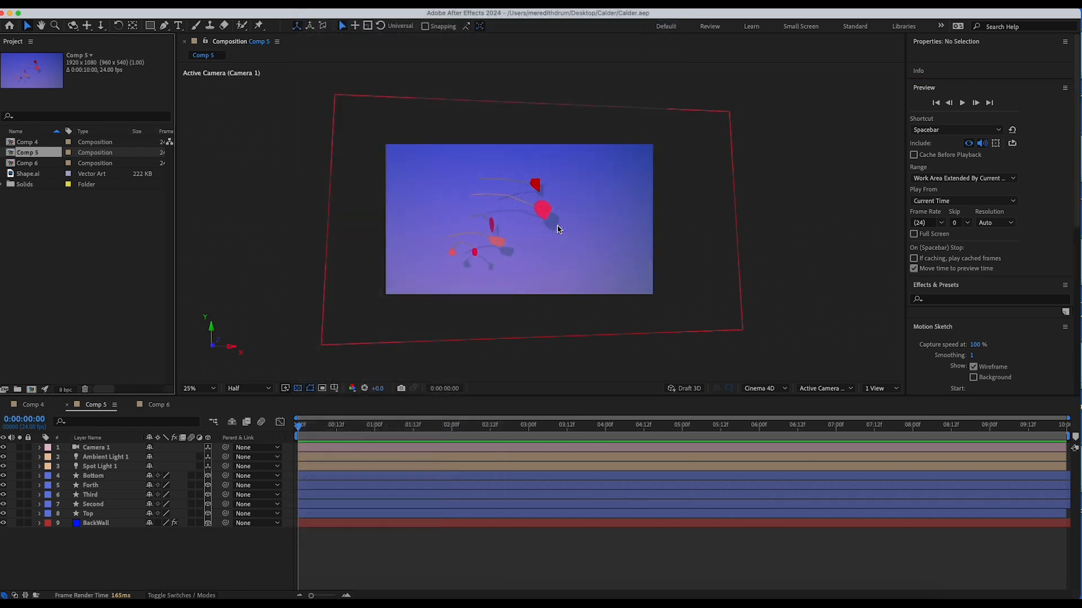
pyautogui.click(228, 569)
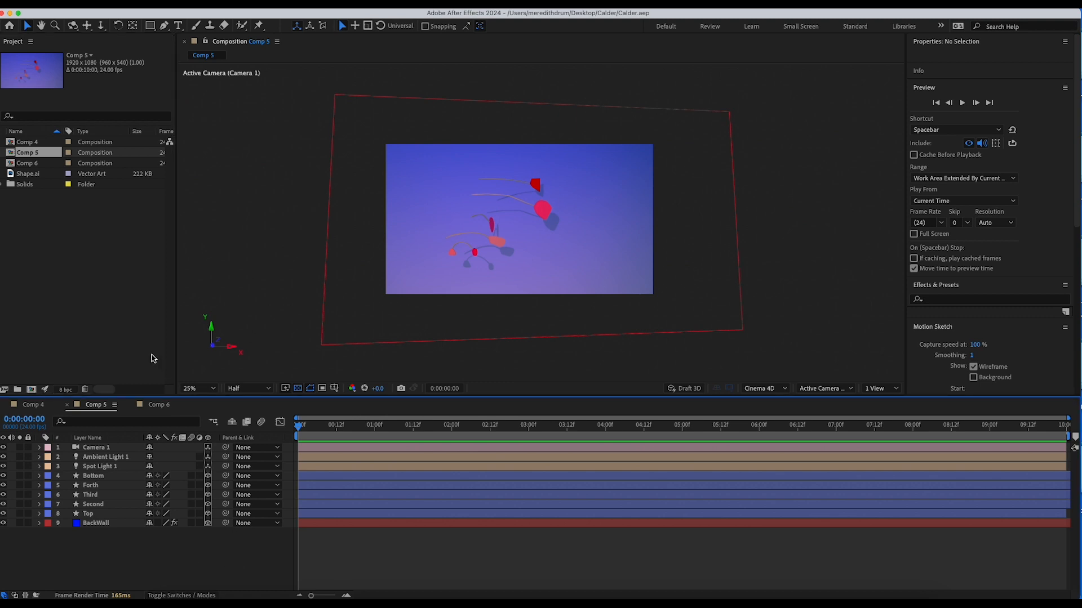
# Open Comp 6, give its viewer slightly more height and magnify the composition to 50%.
pyautogui.doubleClick(34, 163)
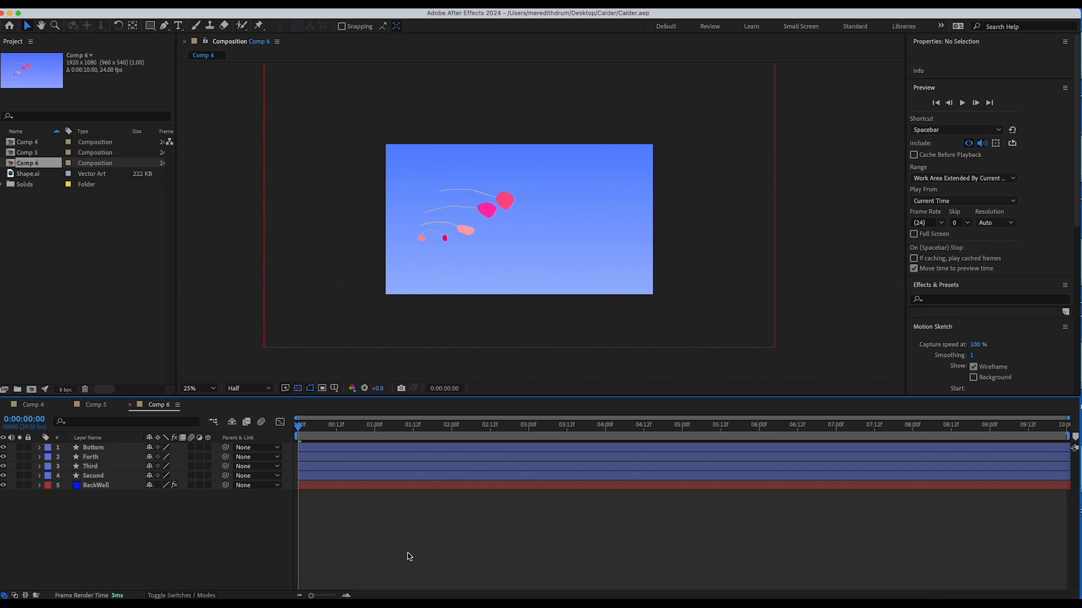
pyautogui.moveTo(507, 399); pyautogui.dragTo(507, 408)
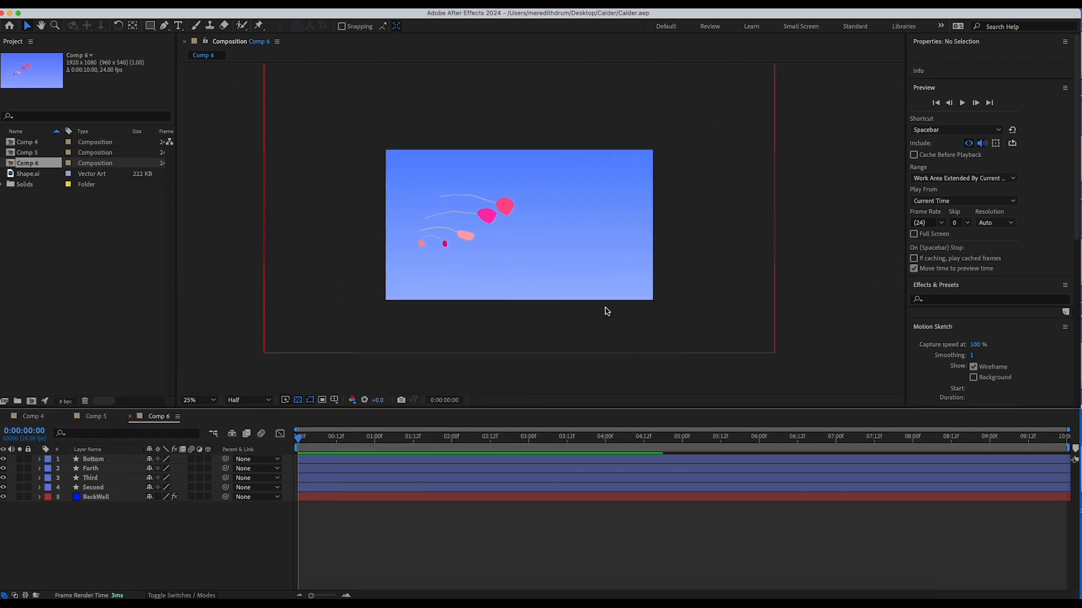
pyautogui.press('.')
pyautogui.press(',')
pyautogui.press('.')
pyautogui.press(',')
pyautogui.press('.')
pyautogui.press(',')
pyautogui.press('.')
pyautogui.click(106, 303)
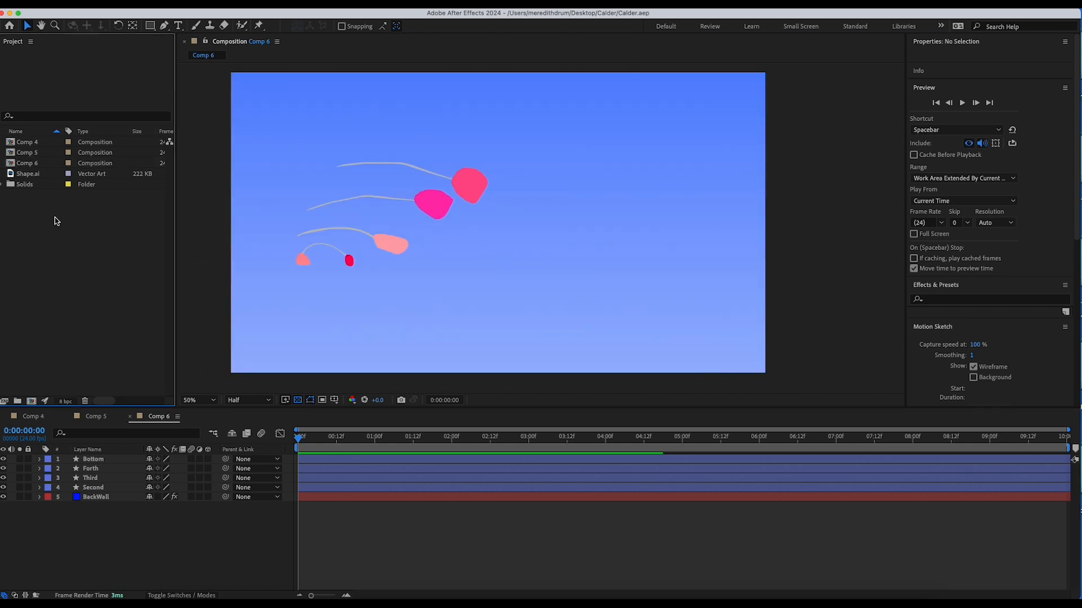
# View the Shape.ai vector artwork in its own footage viewer and return to Comp 6.
pyautogui.doubleClick(32, 176)
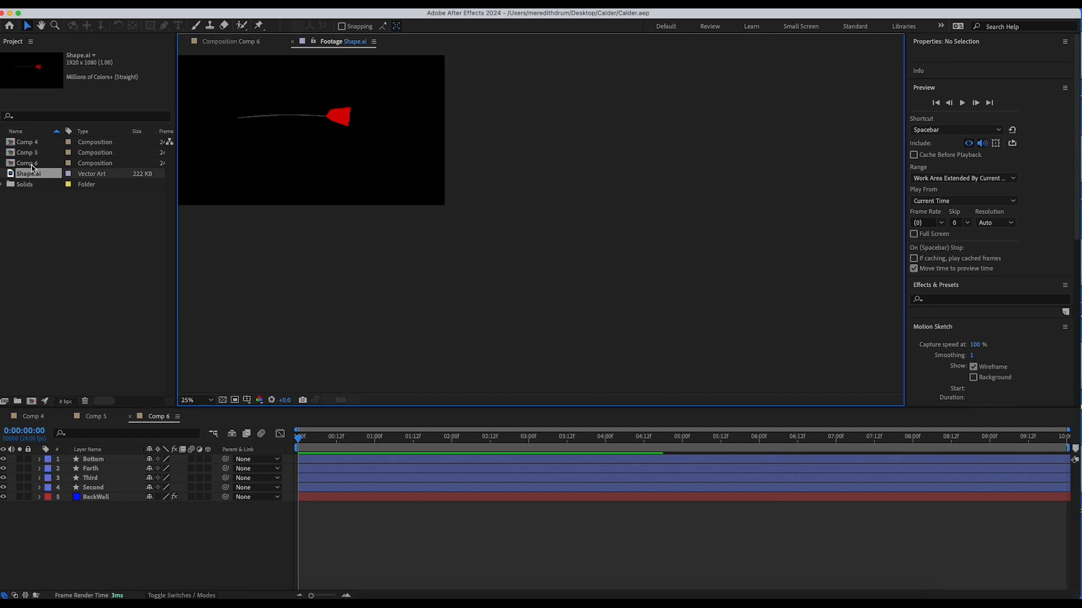
pyautogui.click(32, 168)
pyautogui.click(48, 253)
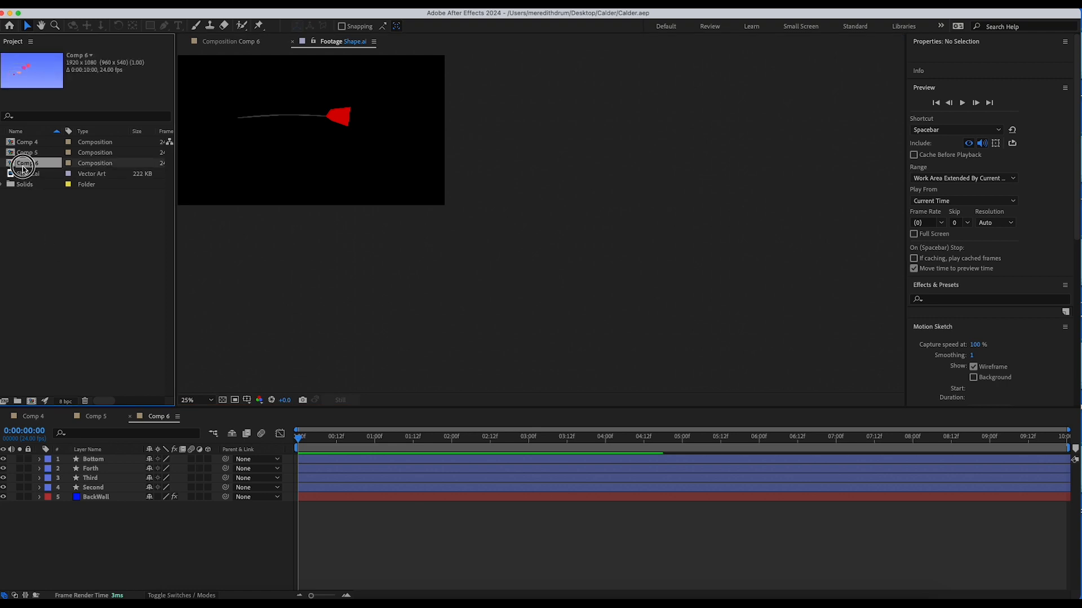
pyautogui.doubleClick(24, 165)
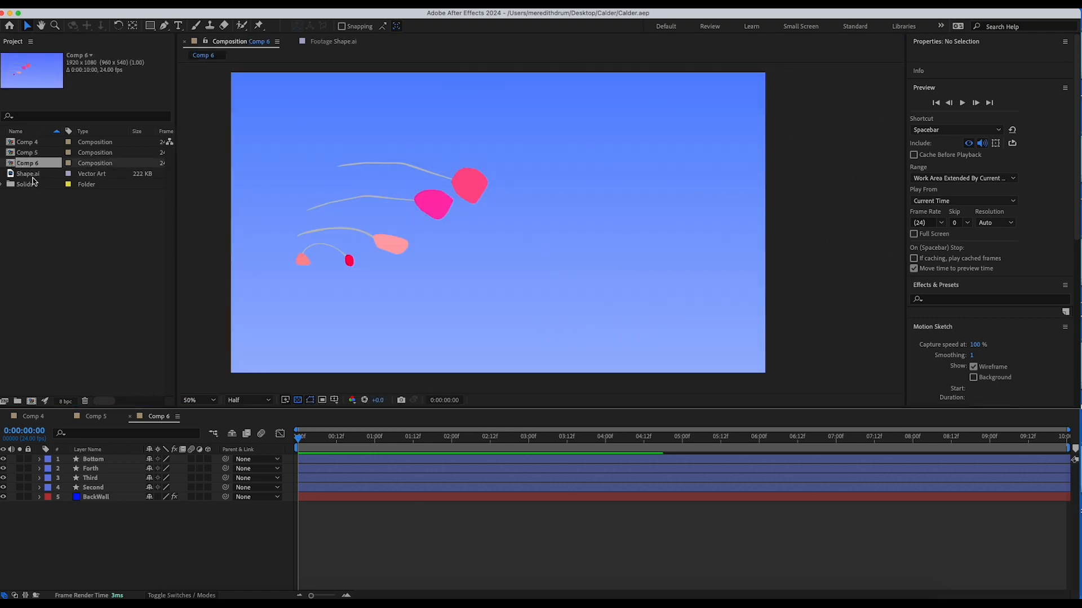
# Add Shape.ai to Comp 6 as a layer between Second and BackWall.
pyautogui.click(32, 176)
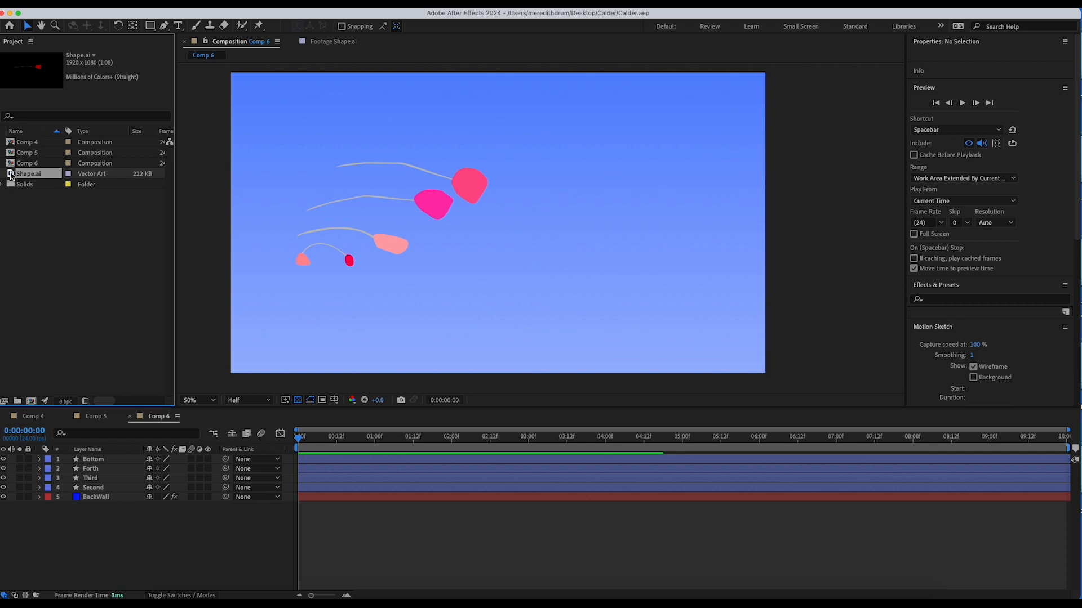
pyautogui.moveTo(11, 176); pyautogui.dragTo(76, 494)
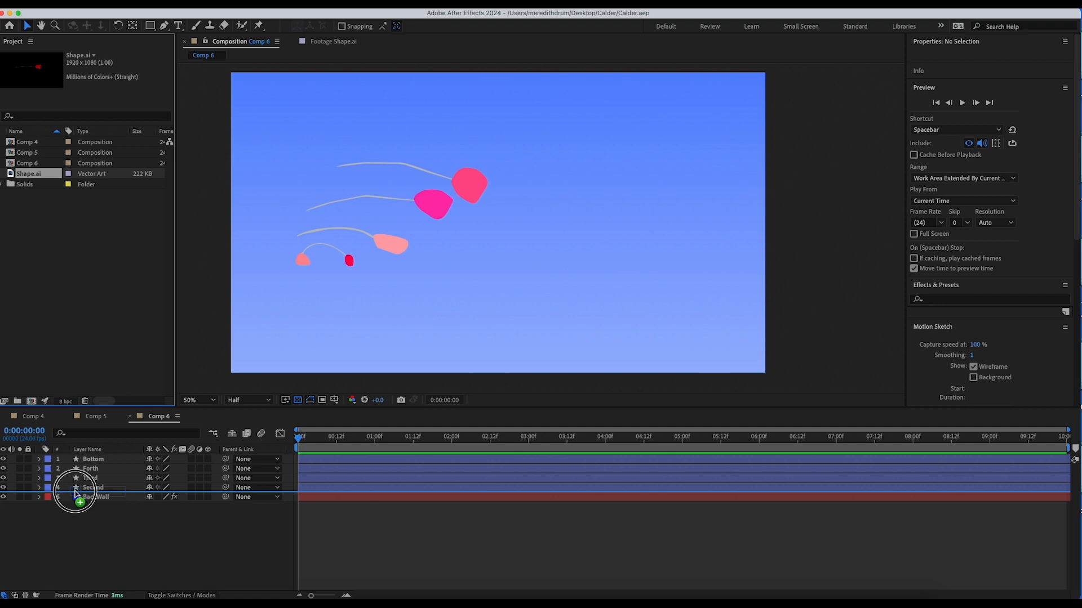
pyautogui.moveTo(75, 493); pyautogui.dragTo(76, 493)
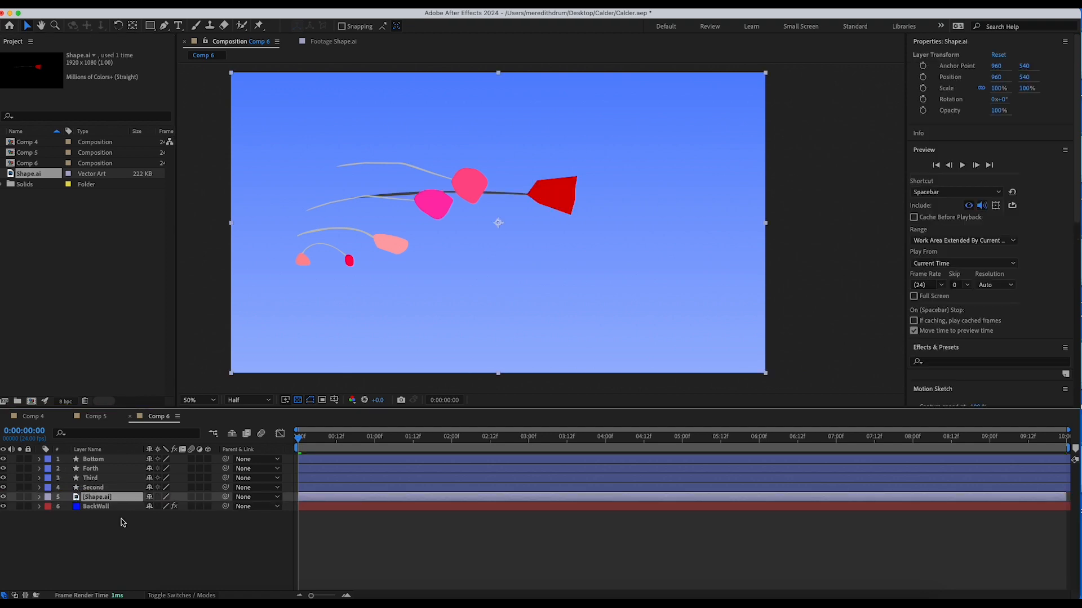
# Scale the Shape.ai layer to 82% and position it at 817, 349, above the other mobile pieces.
pyautogui.press('p')
pyautogui.moveTo(152, 506); pyautogui.dragTo(51, 524)
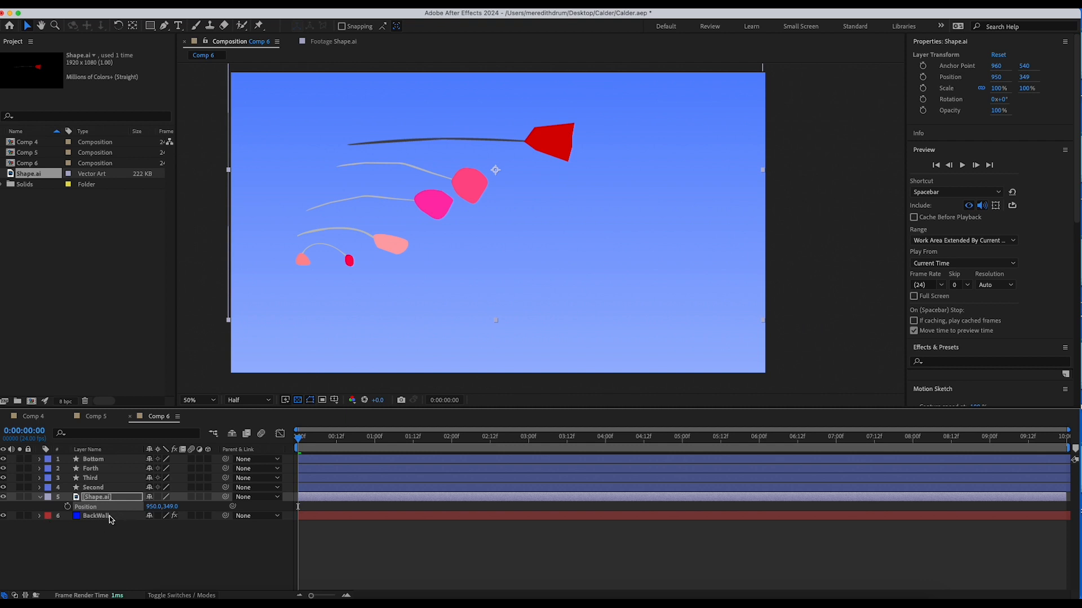
pyautogui.press('s')
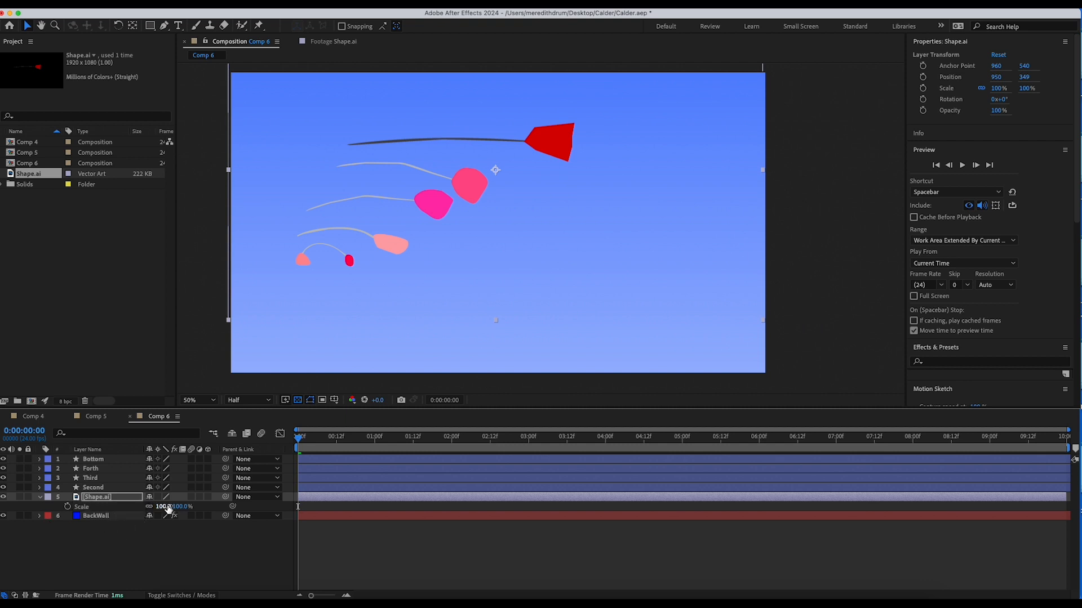
pyautogui.moveTo(160, 507); pyautogui.dragTo(158, 509)
pyautogui.press('p')
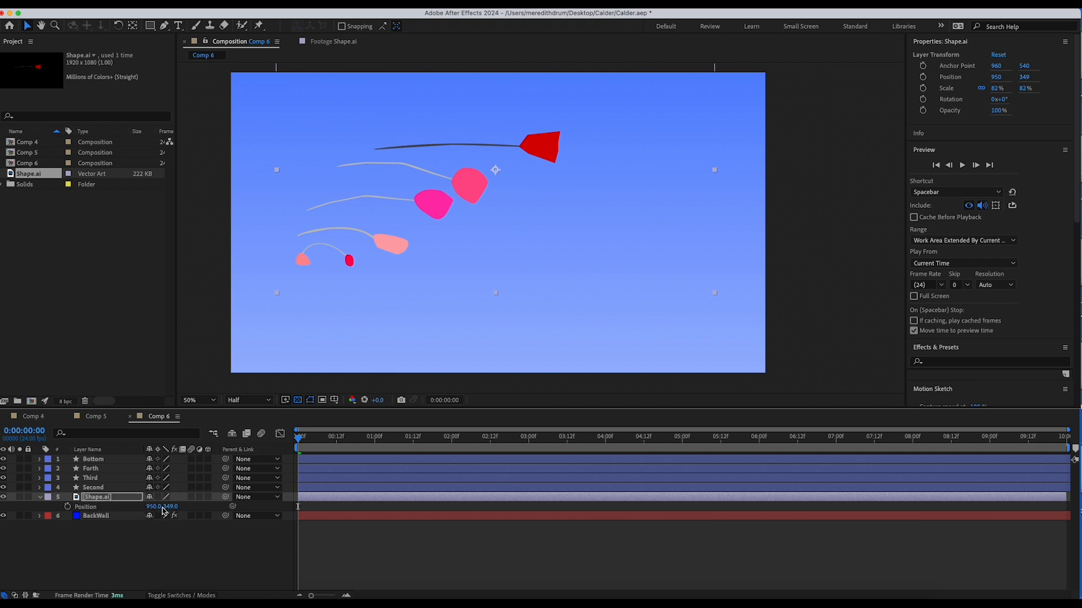
pyautogui.moveTo(158, 507); pyautogui.dragTo(89, 521)
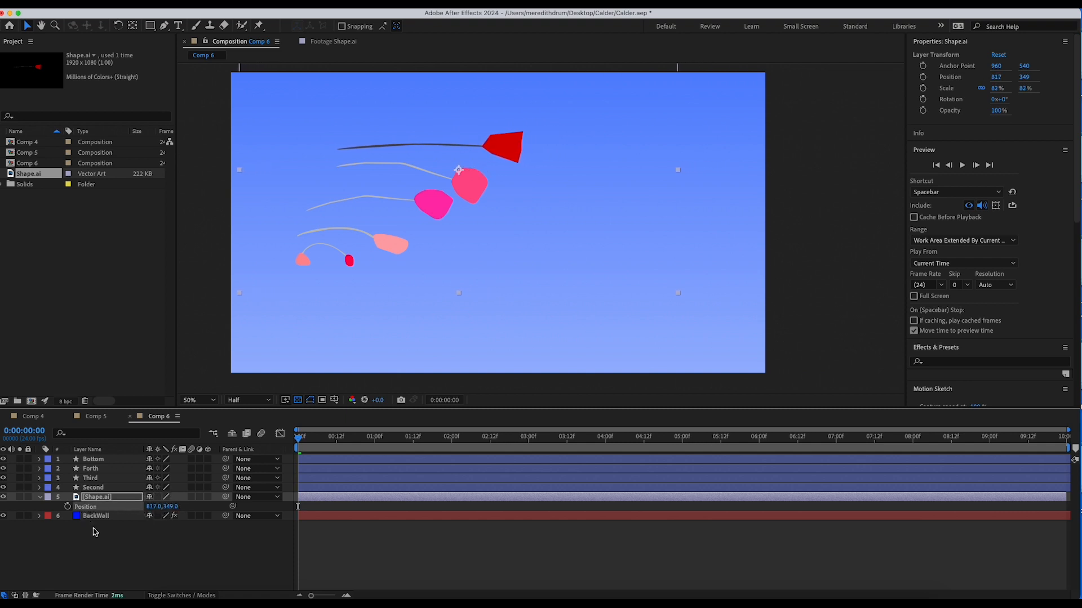
pyautogui.click(152, 557)
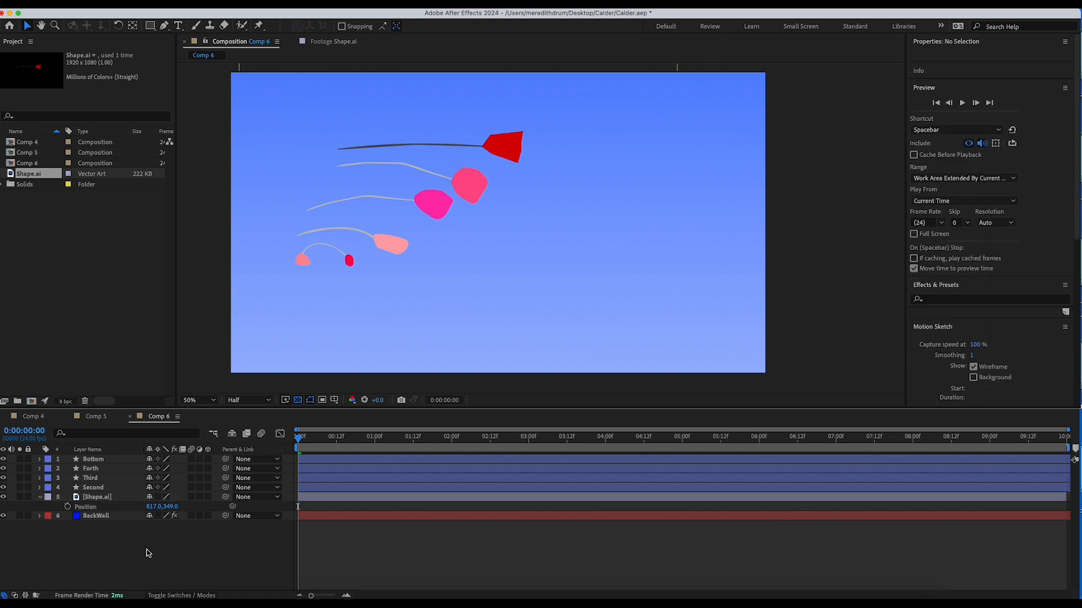
# Inspect the Bottom, Forth, Third and Second layers of Comp 6 one after another.
pyautogui.click(99, 463)
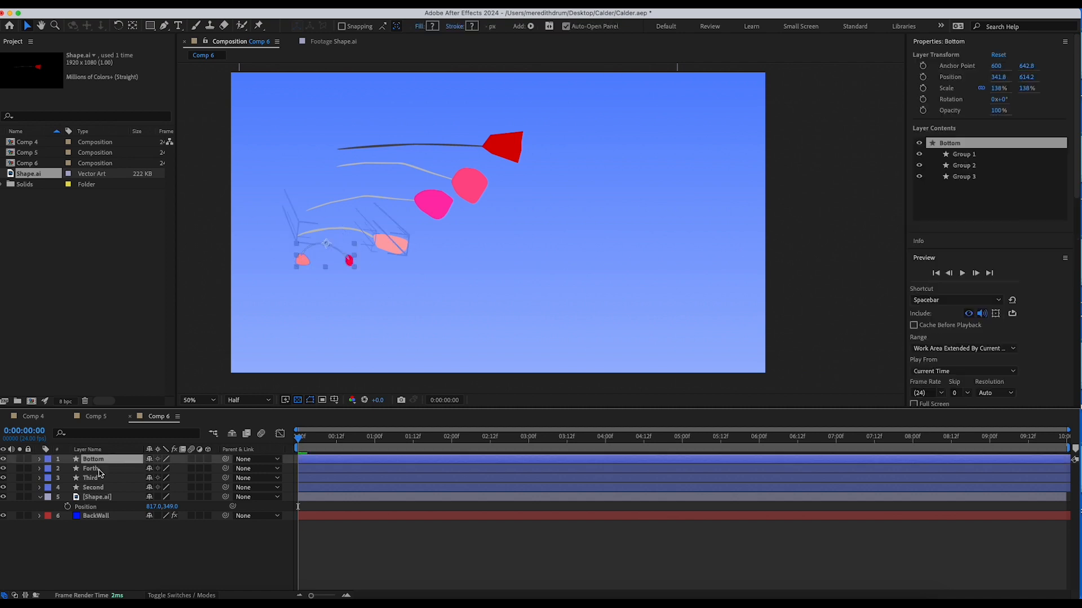
pyautogui.click(99, 470)
pyautogui.click(101, 479)
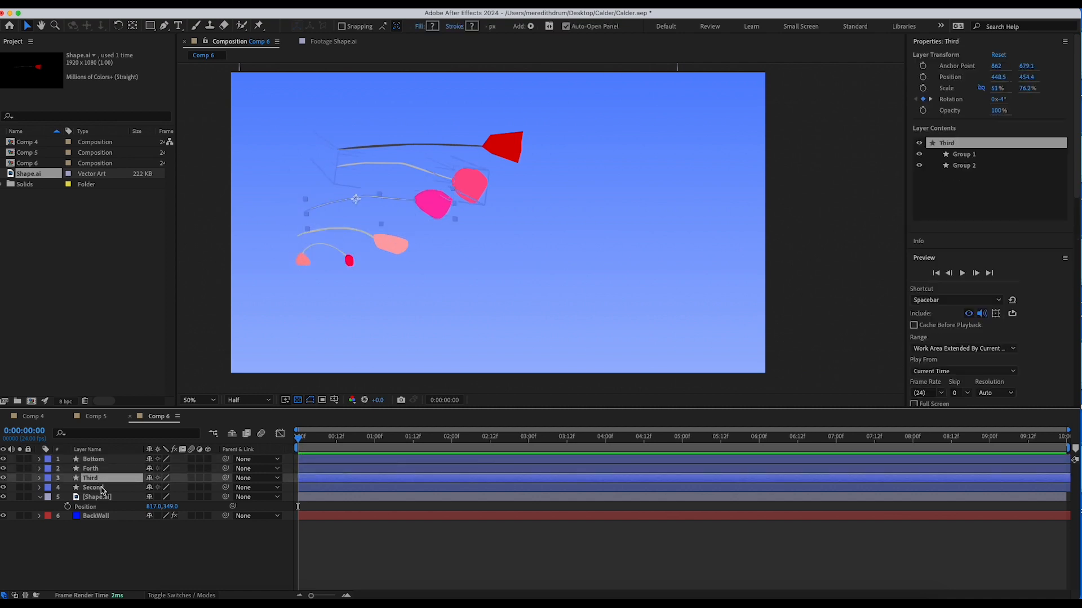
pyautogui.click(102, 487)
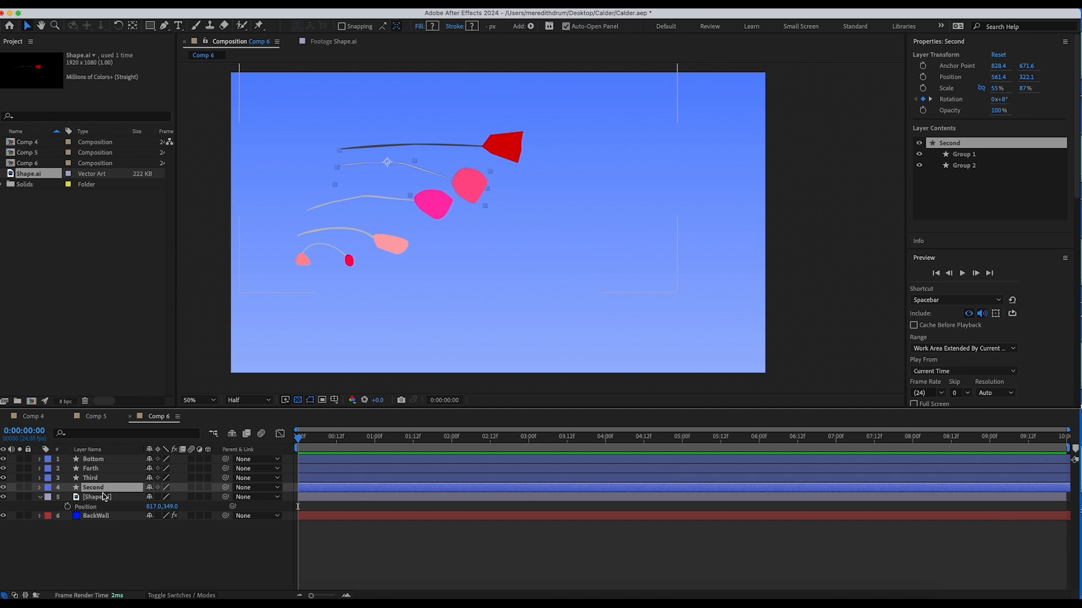
# Examine which mobile piece each of the Shape.ai, Second, Third, Forth and Bottom layers holds.
pyautogui.click(100, 500)
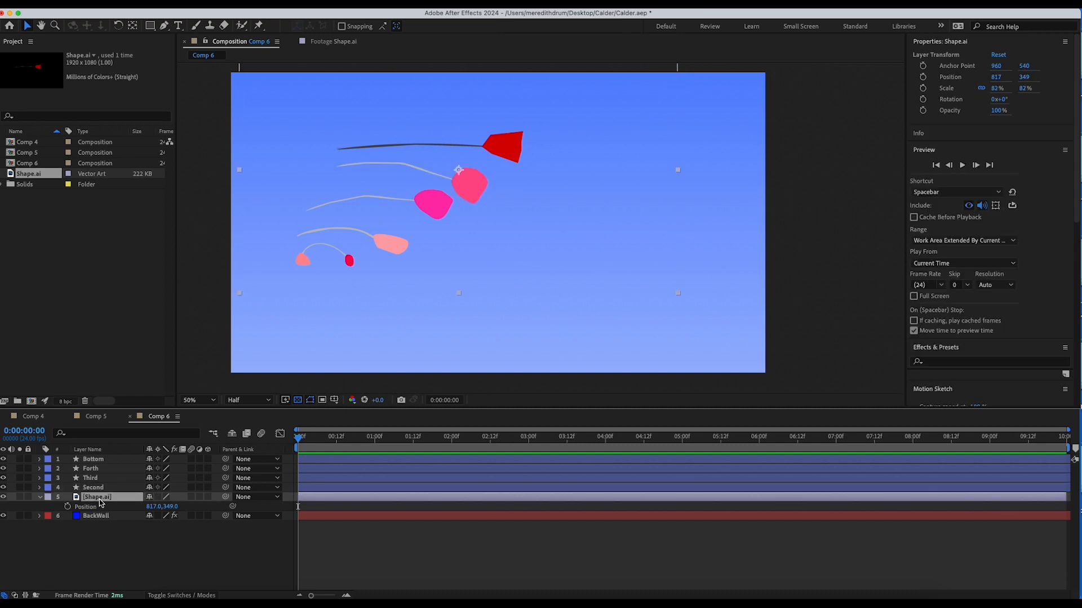
pyautogui.click(100, 488)
pyautogui.click(99, 476)
pyautogui.click(98, 468)
pyautogui.click(98, 460)
pyautogui.click(100, 469)
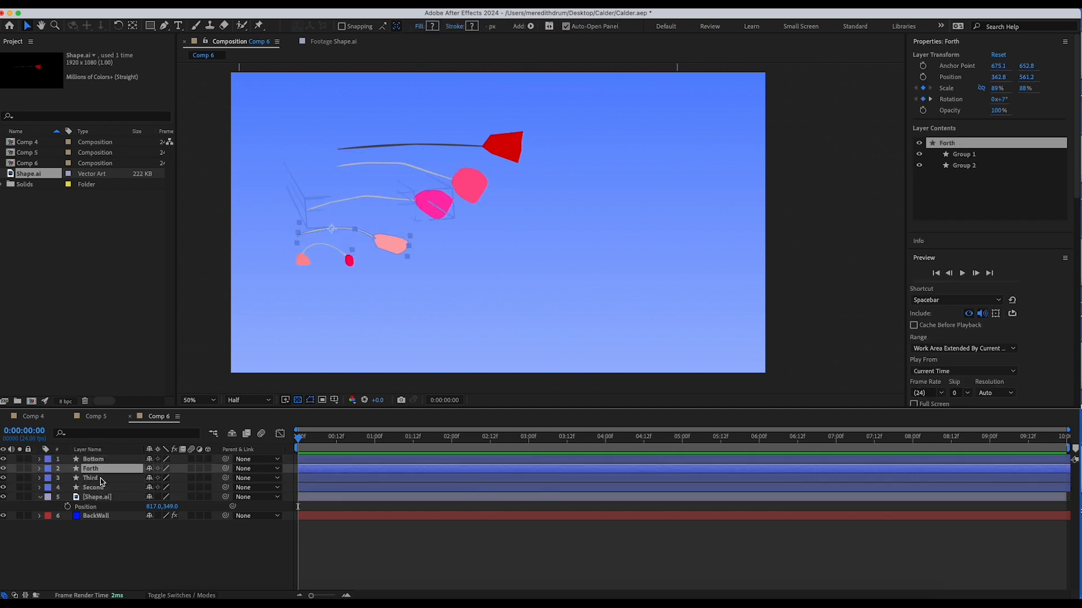
pyautogui.click(102, 478)
pyautogui.click(100, 488)
# Create an editable shape layer from the Shape.ai vector layer and delete the original Shape.ai layer from Comp 6.
pyautogui.click(99, 499)
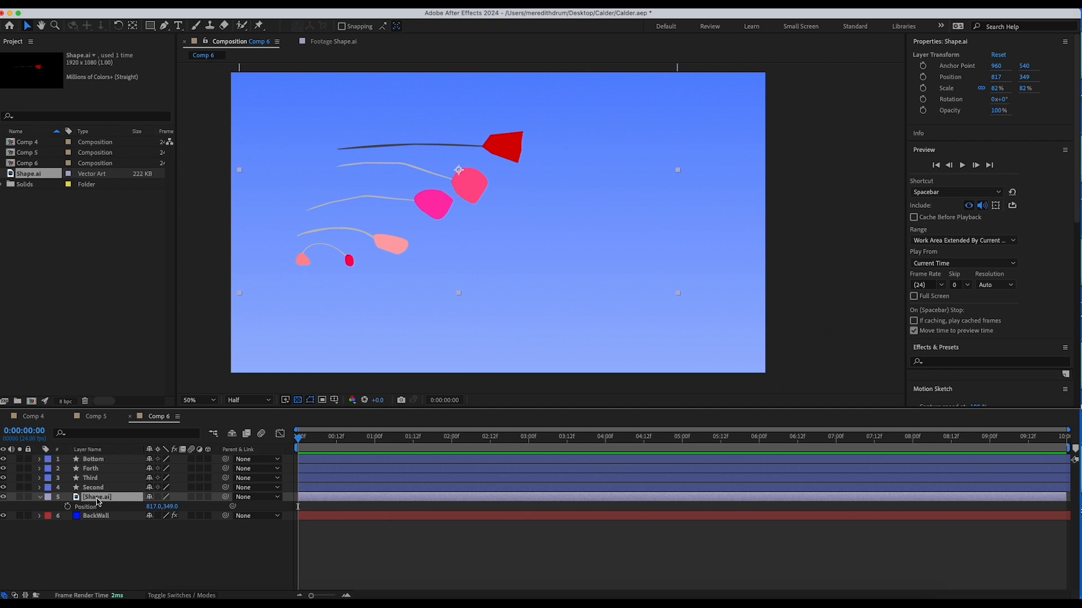
pyautogui.rightClick(97, 501)
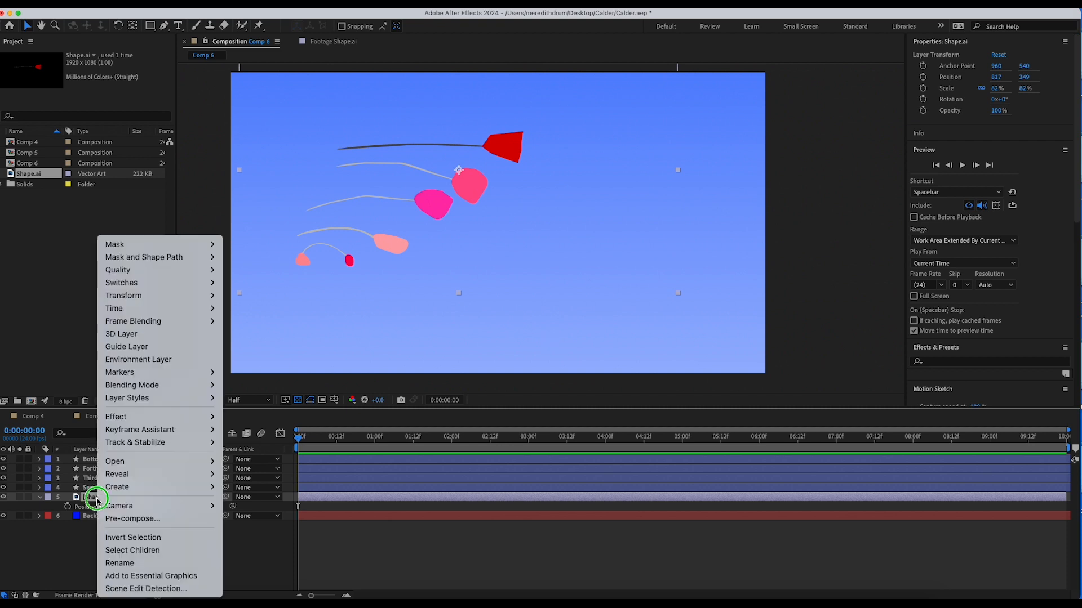
pyautogui.moveTo(109, 492)
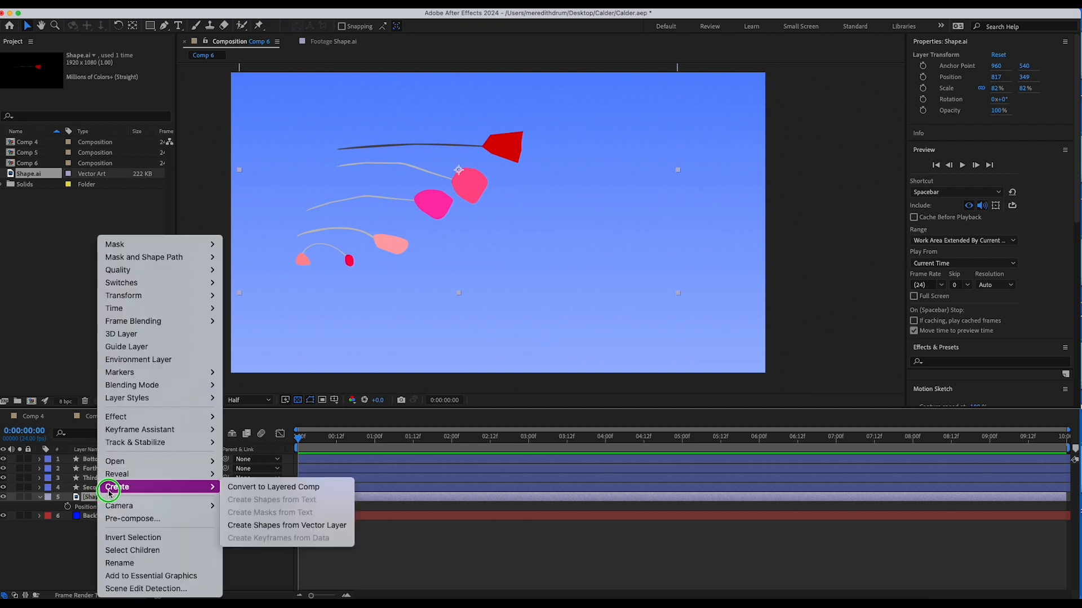
pyautogui.click(242, 531)
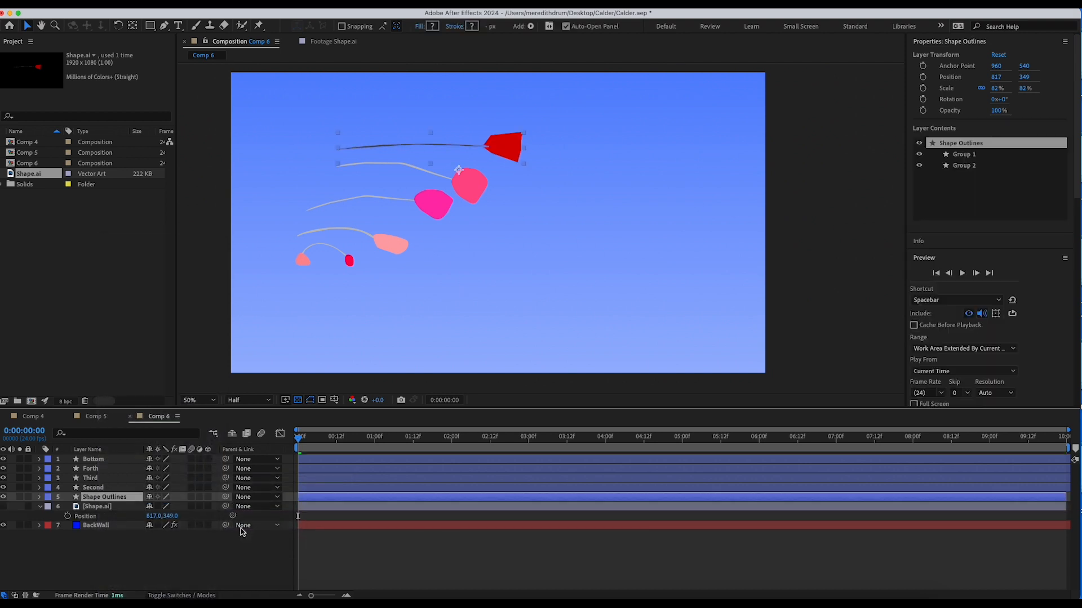
pyautogui.click(112, 508)
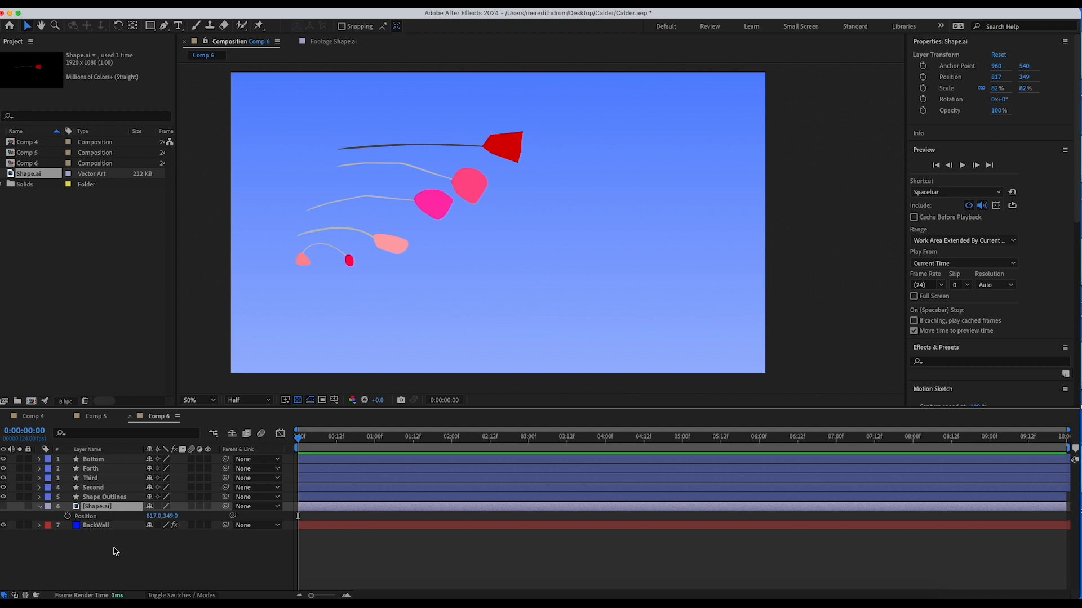
pyautogui.press('Delete')
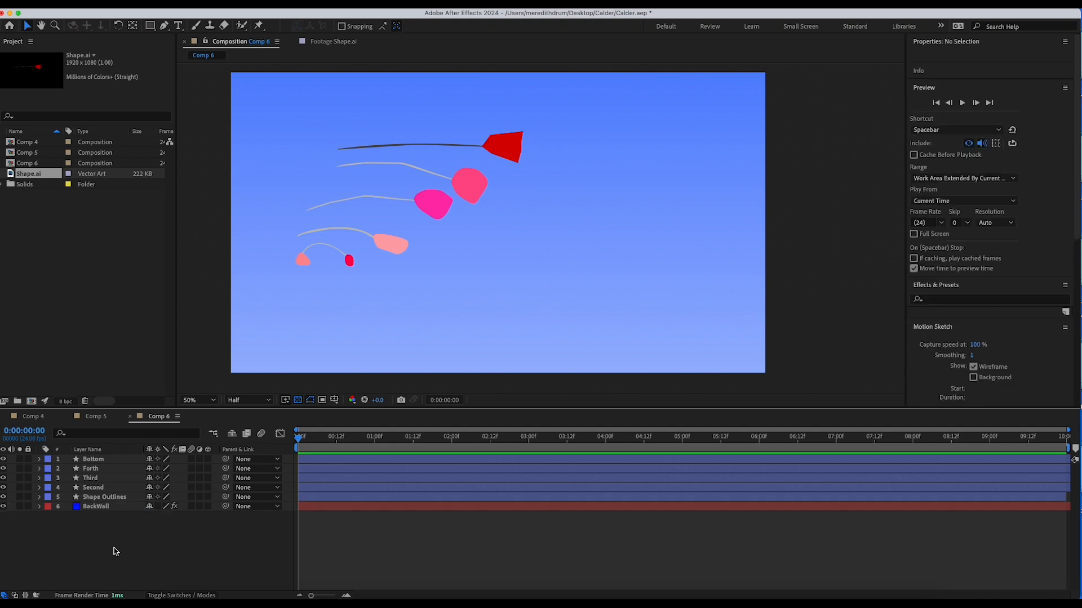
# Scale the Shape Outlines layer to 77% and position it at 807, 338.
pyautogui.click(110, 500)
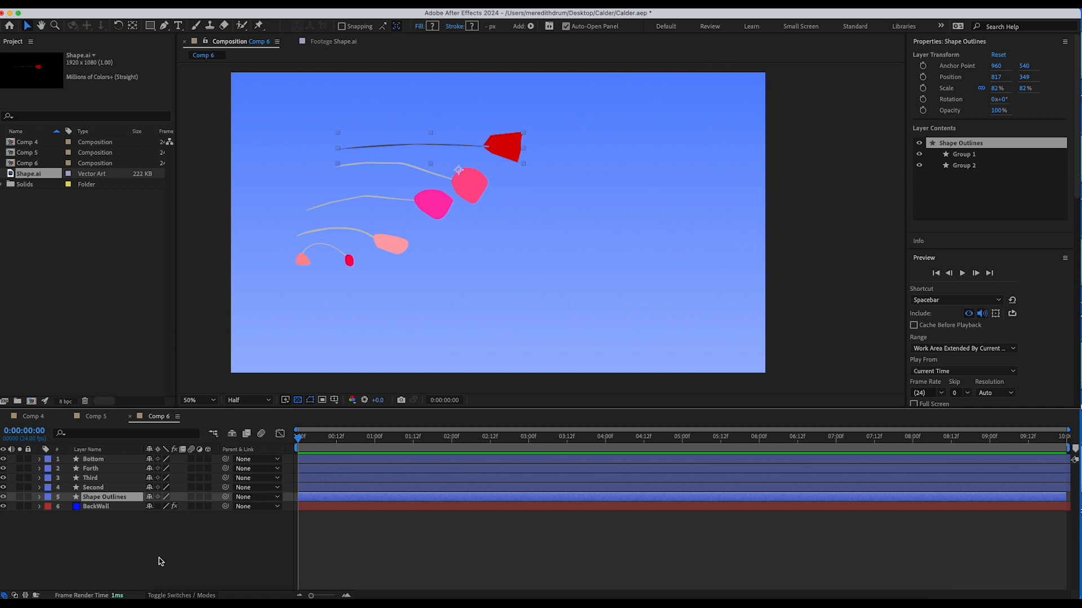
pyautogui.press('s')
pyautogui.moveTo(162, 509); pyautogui.dragTo(151, 509)
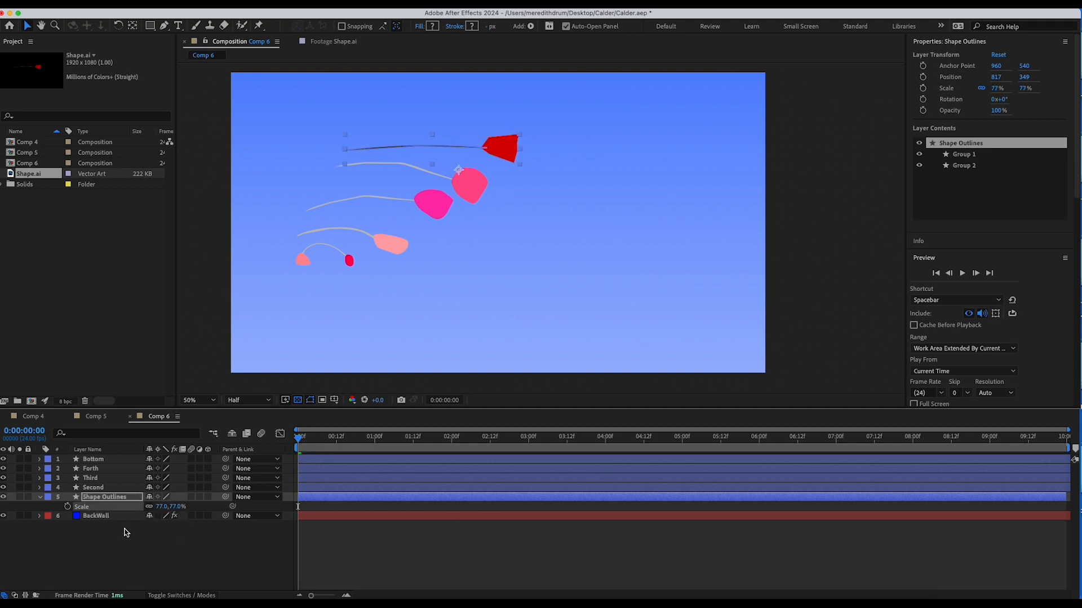
pyautogui.press('p')
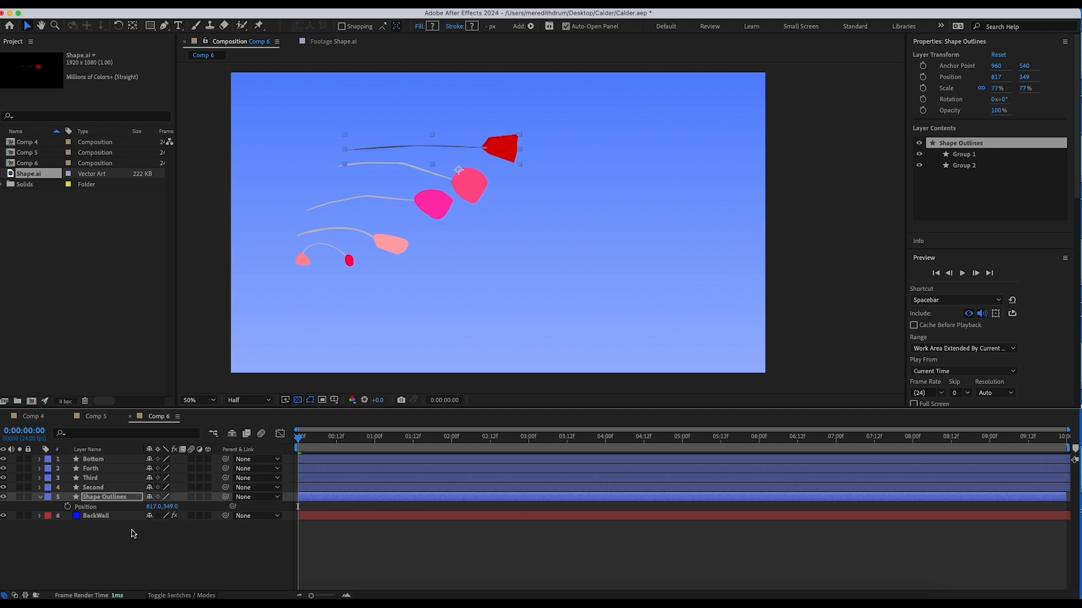
pyautogui.moveTo(151, 506); pyautogui.dragTo(167, 507)
pyautogui.click(189, 538)
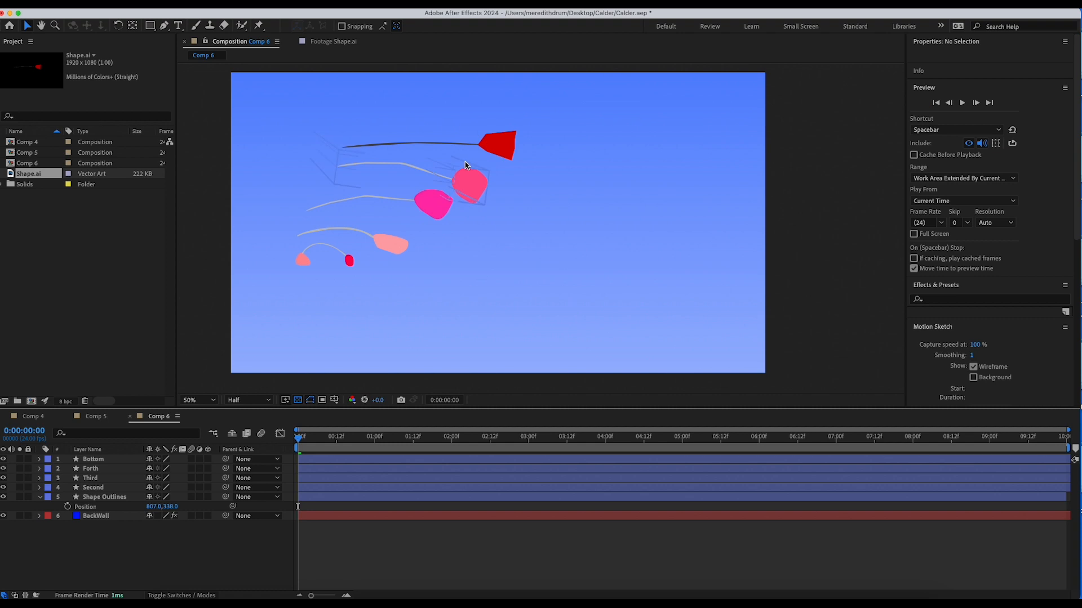
# Check the other mobile layers' names and rename the Shape Outlines layer as Top.
pyautogui.click(104, 469)
pyautogui.click(103, 478)
pyautogui.click(101, 459)
pyautogui.click(100, 478)
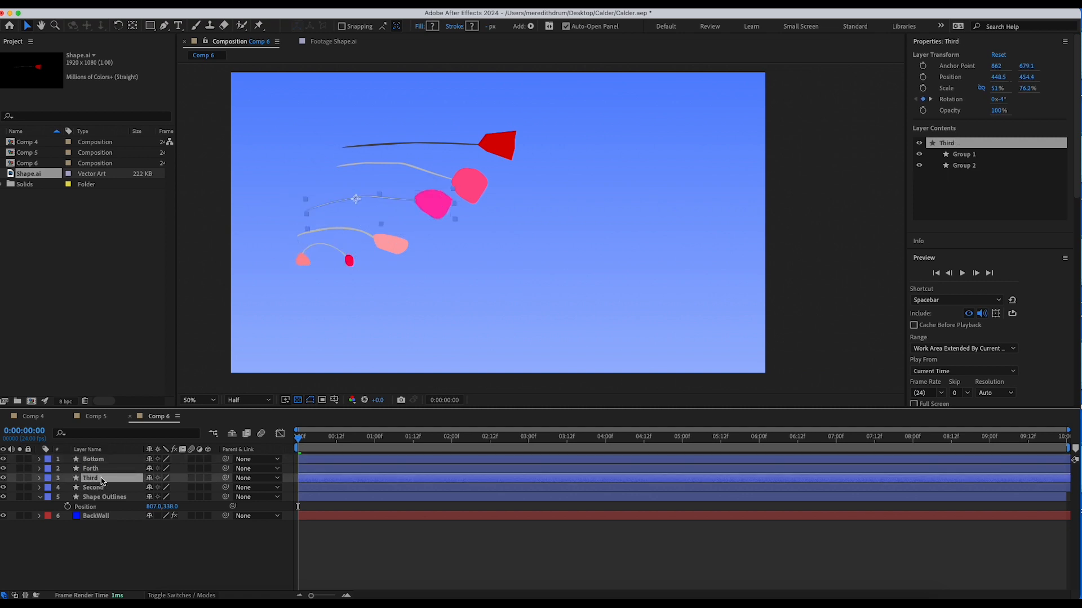
pyautogui.click(101, 488)
pyautogui.click(103, 498)
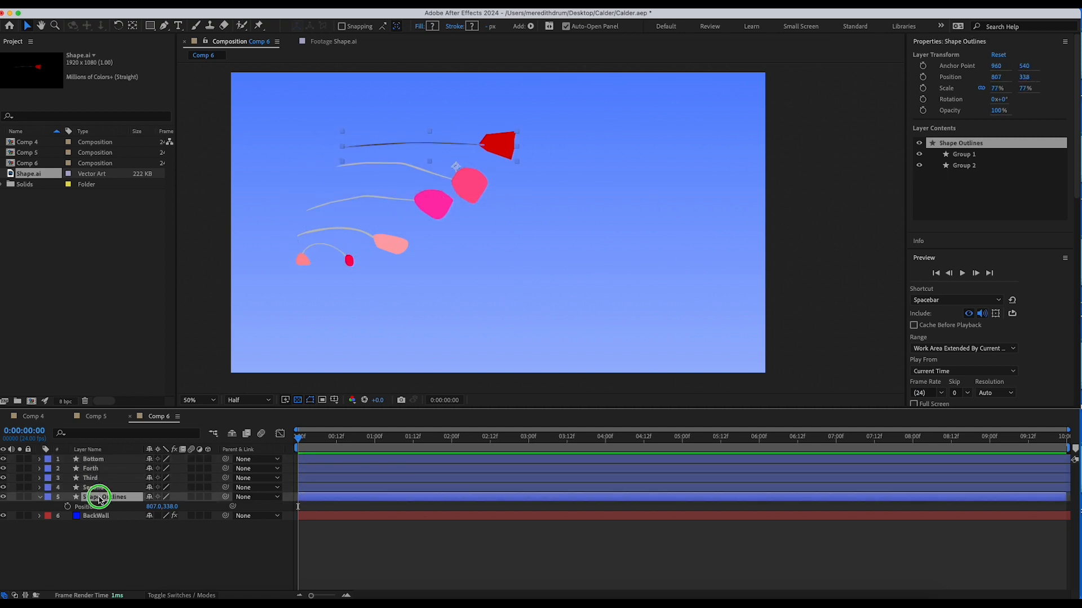
pyautogui.rightClick(100, 500)
pyautogui.click(118, 562)
pyautogui.write('Top')
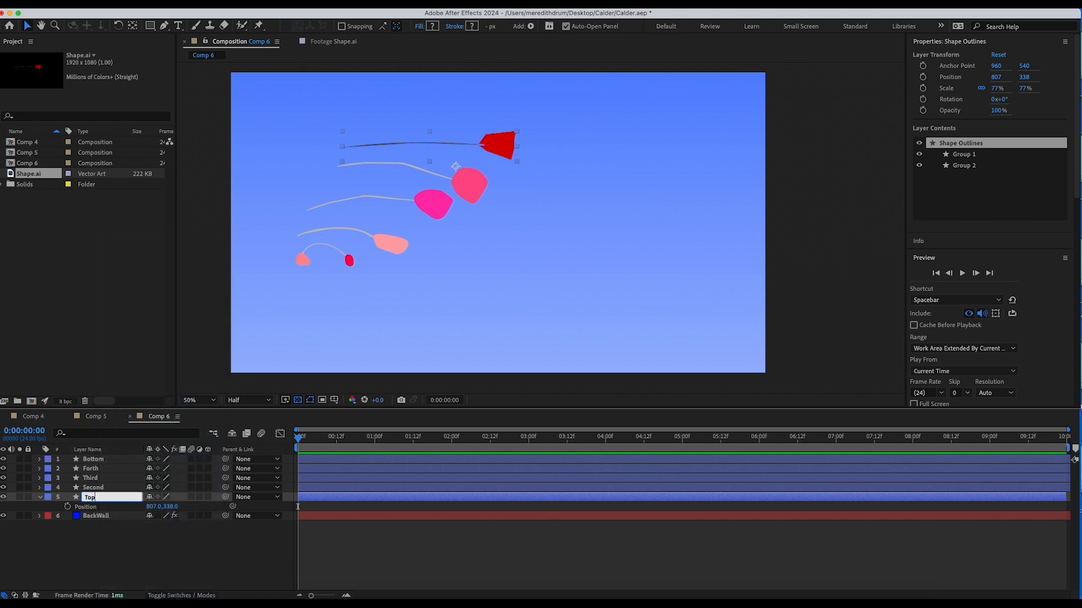
pyautogui.press('Return')
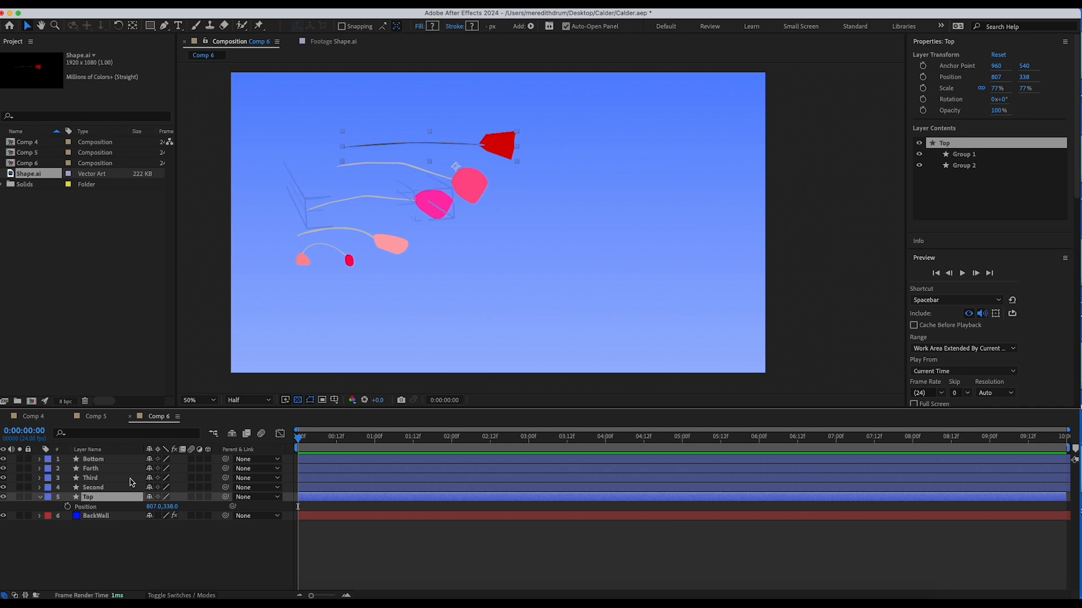
# Step through the mobile layers from Second upward and return to the Top layer.
pyautogui.click(107, 485)
pyautogui.press('super+Up')
pyautogui.press('super+Up')
pyautogui.press('super+Up')
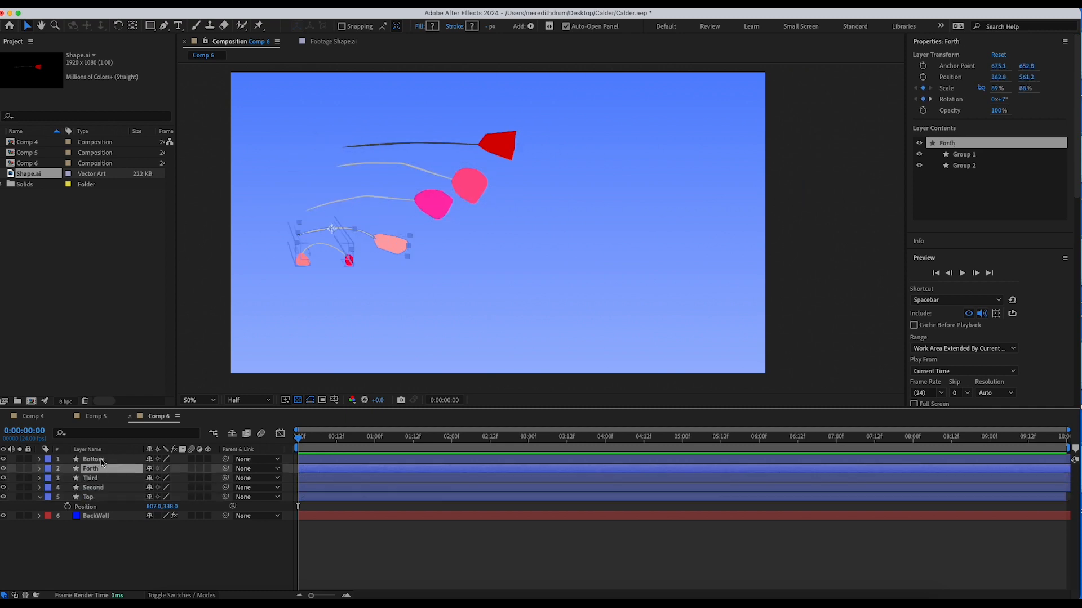
pyautogui.click(98, 498)
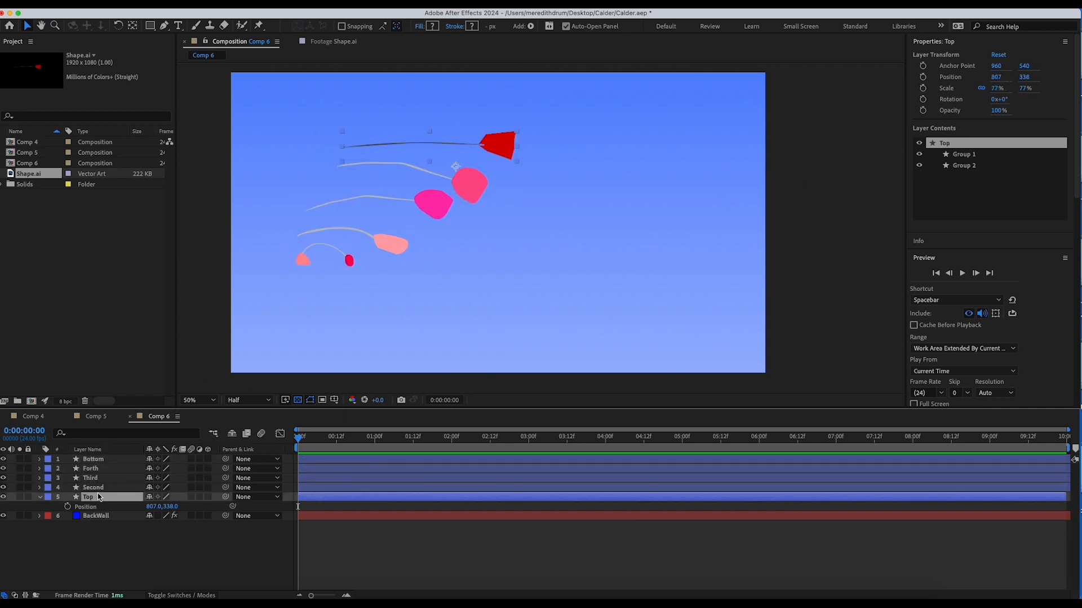
# Identify the shapes in Group 1 and Group 2 of the Second layer by hiding and reshowing them.
pyautogui.click(102, 487)
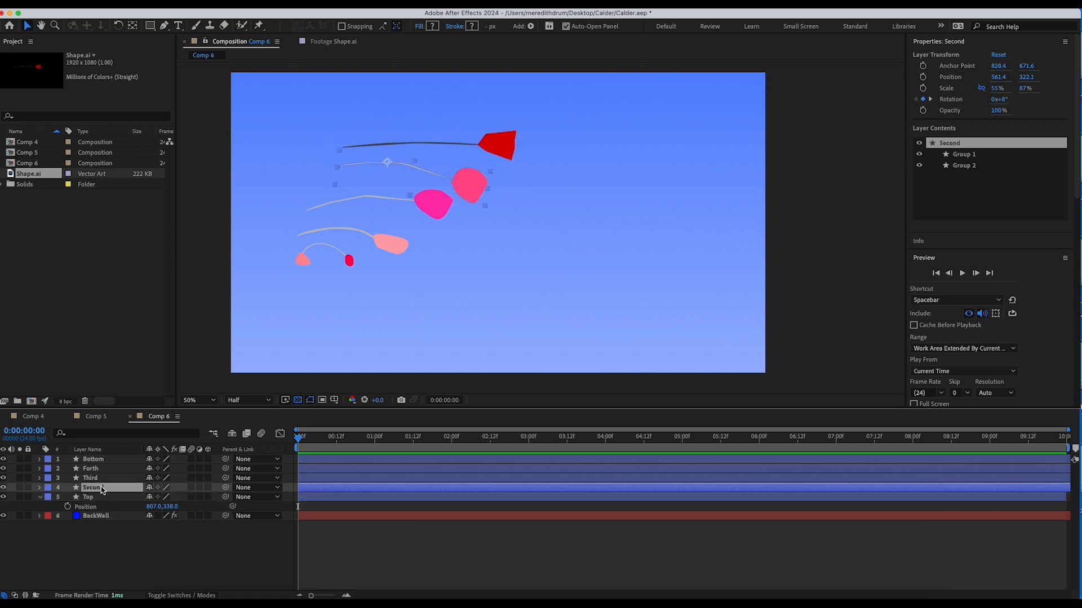
pyautogui.click(978, 155)
pyautogui.click(976, 166)
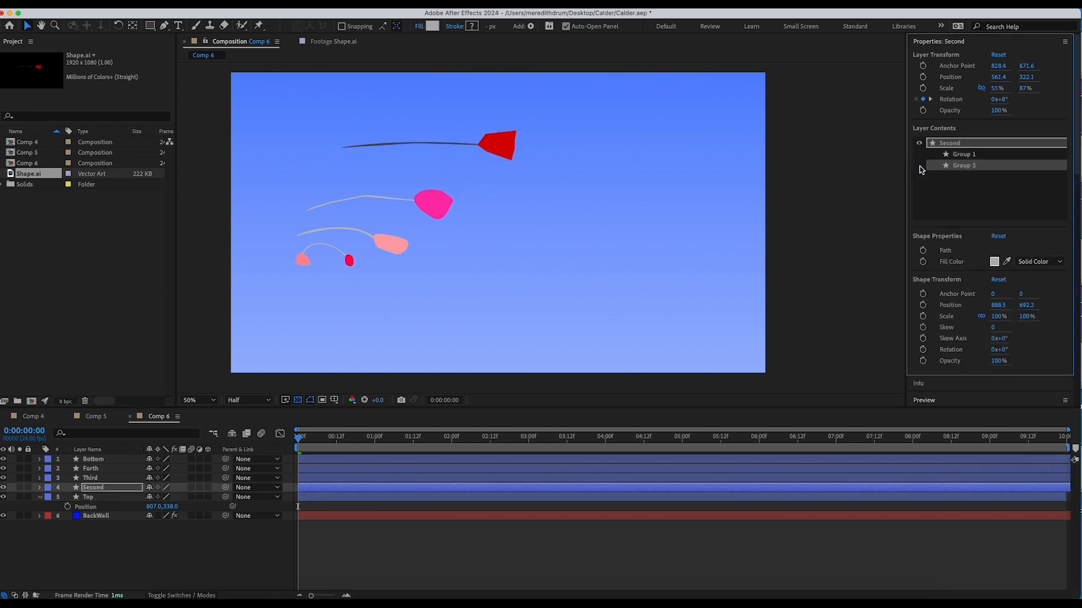
pyautogui.click(919, 155)
pyautogui.click(982, 155)
pyautogui.click(979, 165)
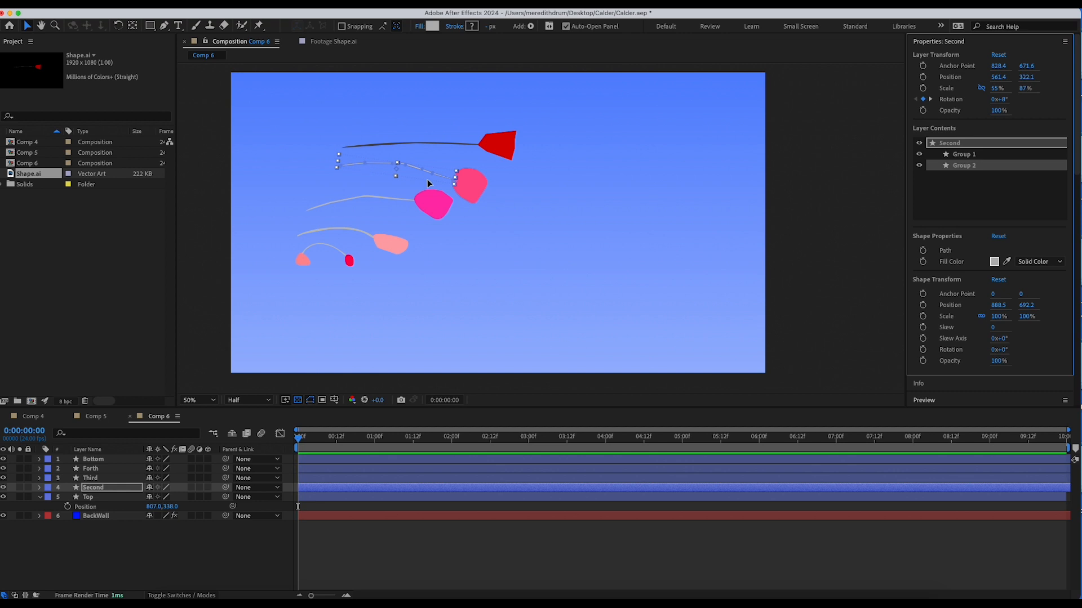
pyautogui.scroll(2, 504, 229)
pyautogui.scroll(-2, 504, 230)
pyautogui.click(500, 243)
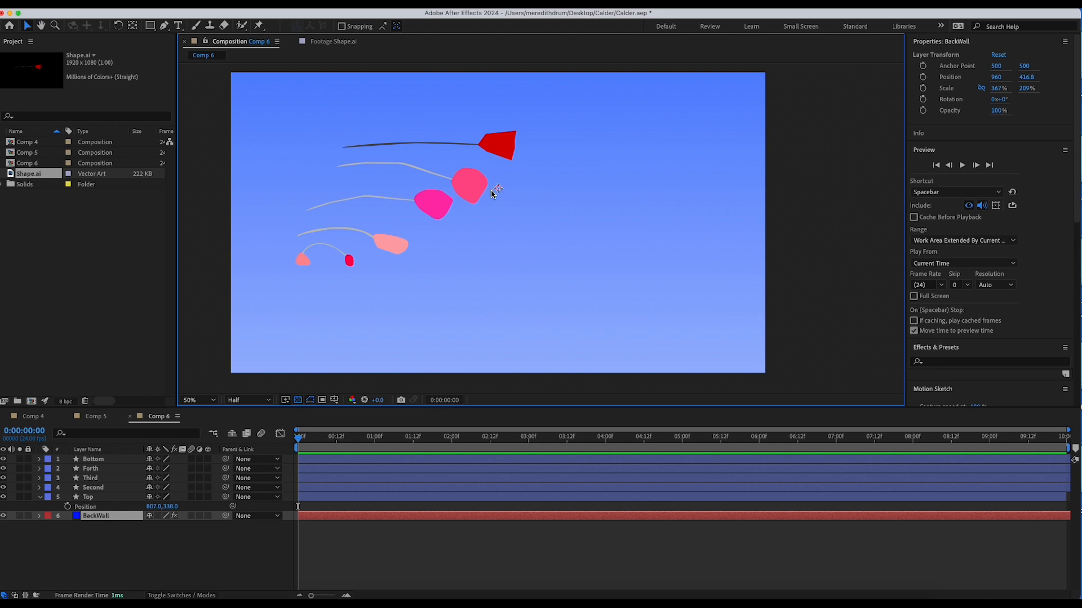
# View the Second layer at 100% magnification and toggle its Group 2 and Group 1 to distinguish the wire from the pink shape.
pyautogui.click(101, 488)
pyautogui.scroll(2, 535, 234)
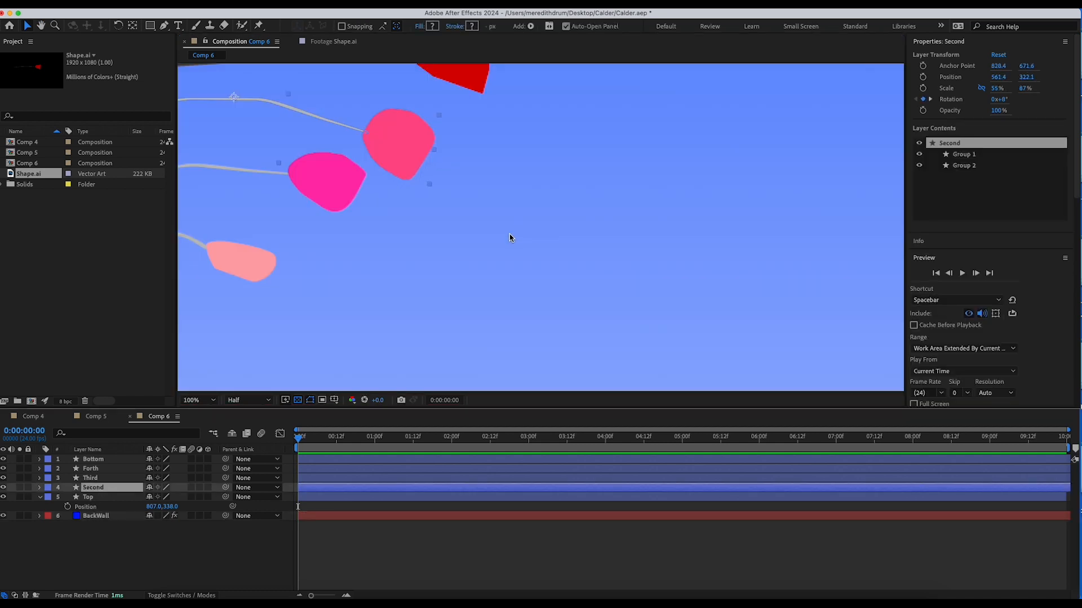
pyautogui.moveTo(501, 230); pyautogui.dragTo(702, 280)
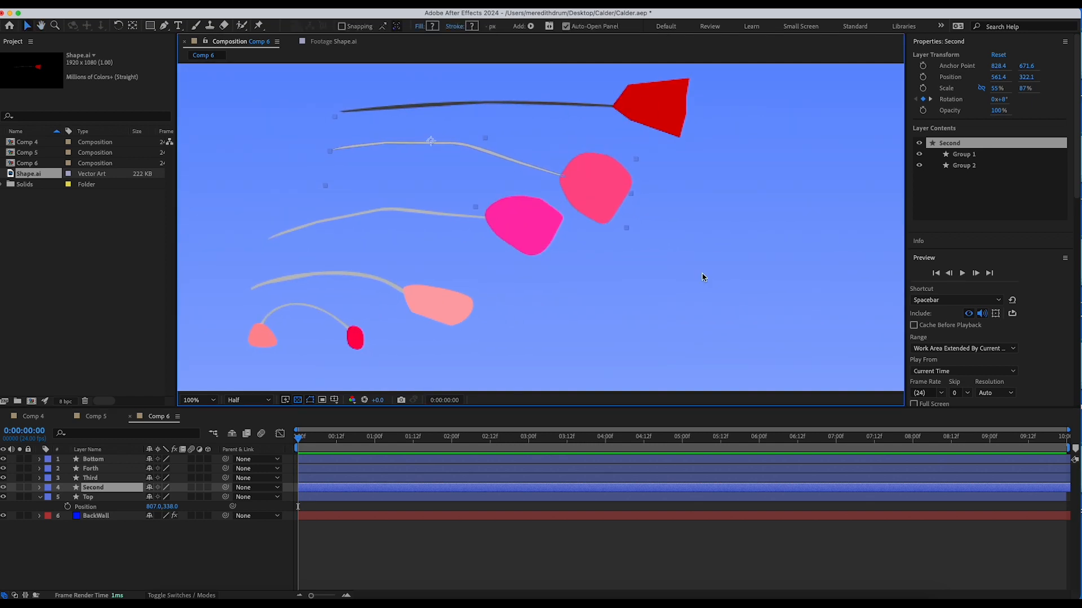
pyautogui.moveTo(621, 273)
pyautogui.mouseDown()
pyautogui.moveTo(656, 277)
pyautogui.moveTo(572, 265)
pyautogui.moveTo(637, 261)
pyautogui.moveTo(596, 266)
pyautogui.mouseUp()
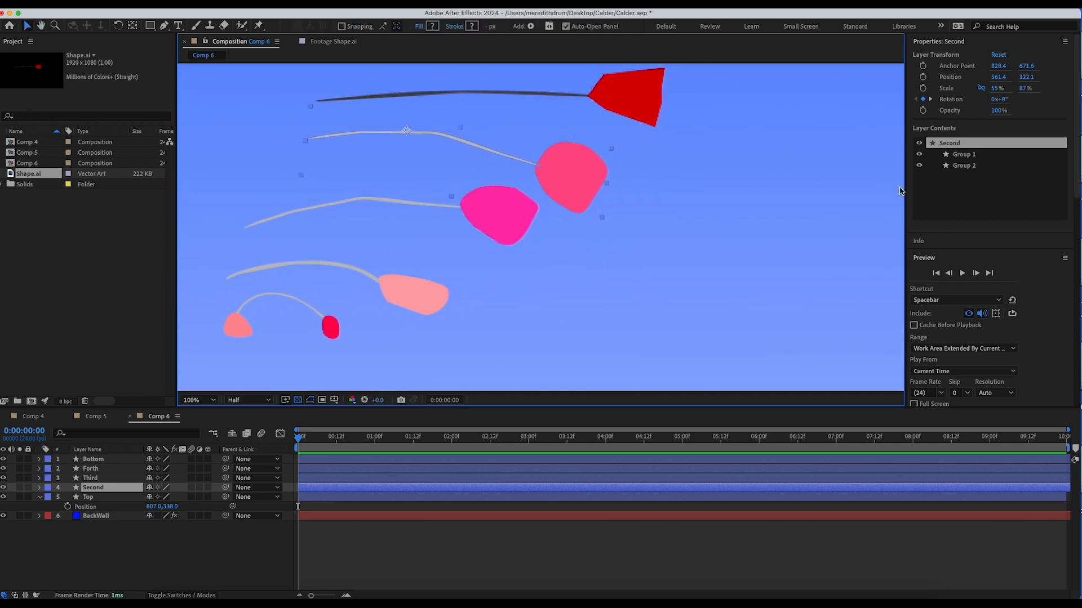
pyautogui.click(919, 166)
pyautogui.click(919, 165)
pyautogui.click(919, 154)
pyautogui.click(919, 155)
# Copy the fill color hex code of the gray wire in Group 2 of the Second layer.
pyautogui.click(976, 167)
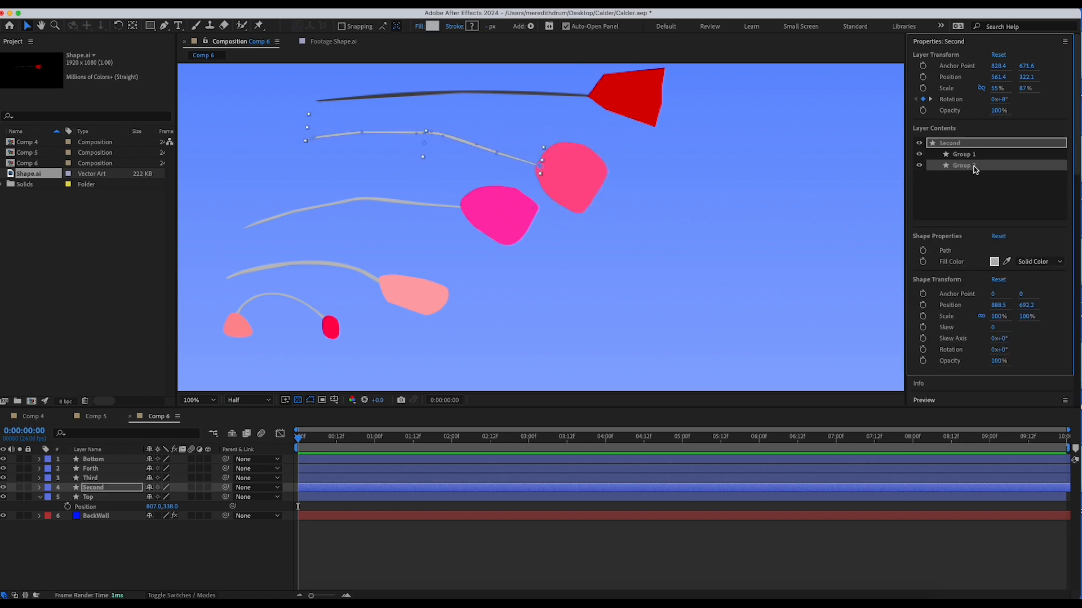
pyautogui.click(994, 262)
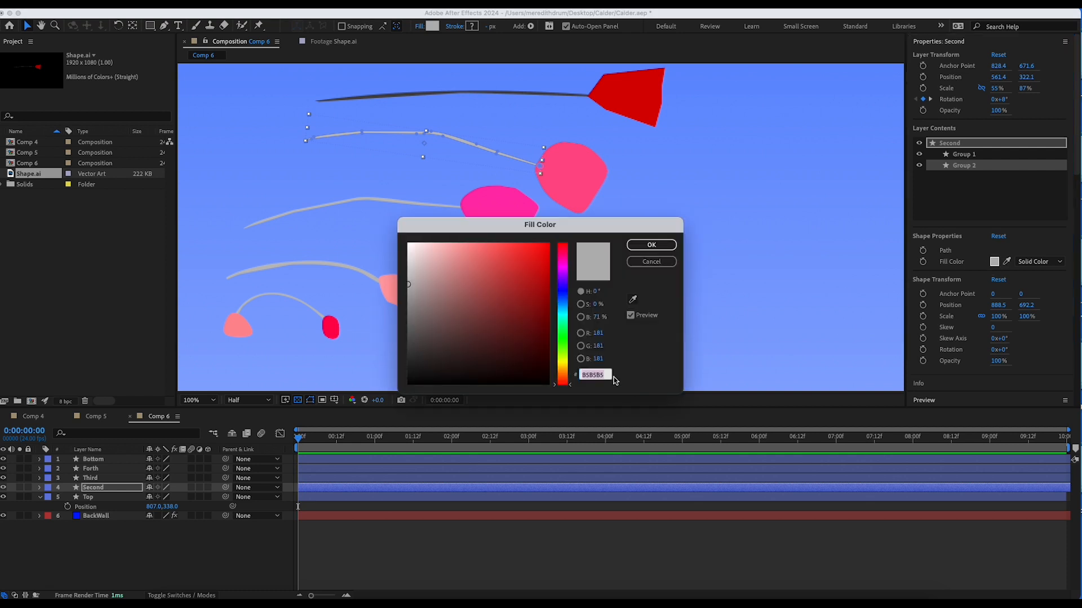
pyautogui.click(609, 375)
pyautogui.moveTo(609, 374); pyautogui.dragTo(538, 370)
pyautogui.click(658, 246)
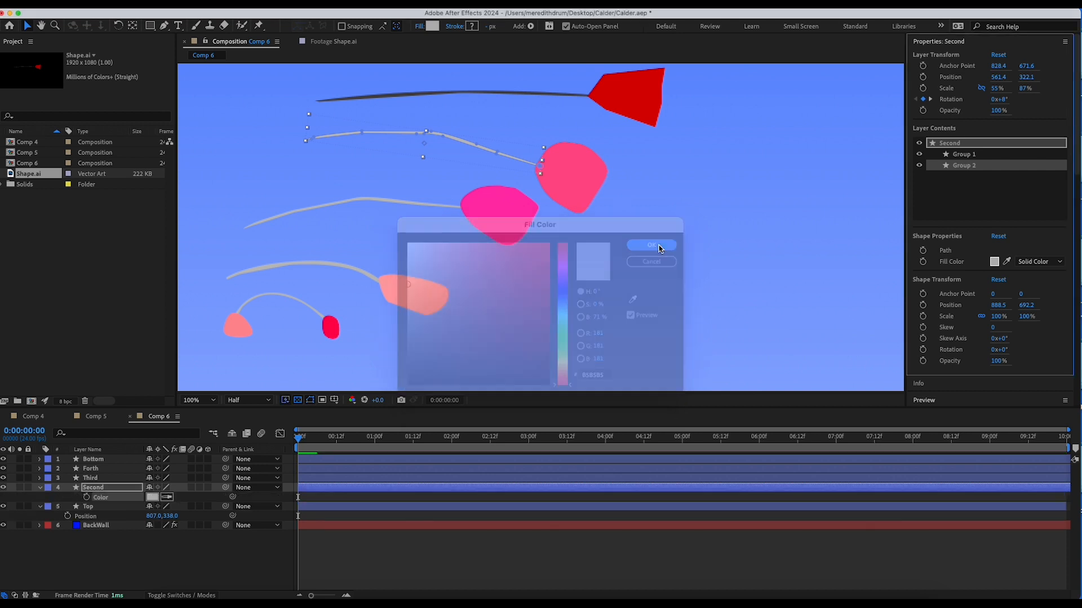
# Set the fill color of the wire in Group 2 of the Top layer to B5B5B5.
pyautogui.click(554, 100)
pyautogui.click(919, 165)
pyautogui.click(919, 165)
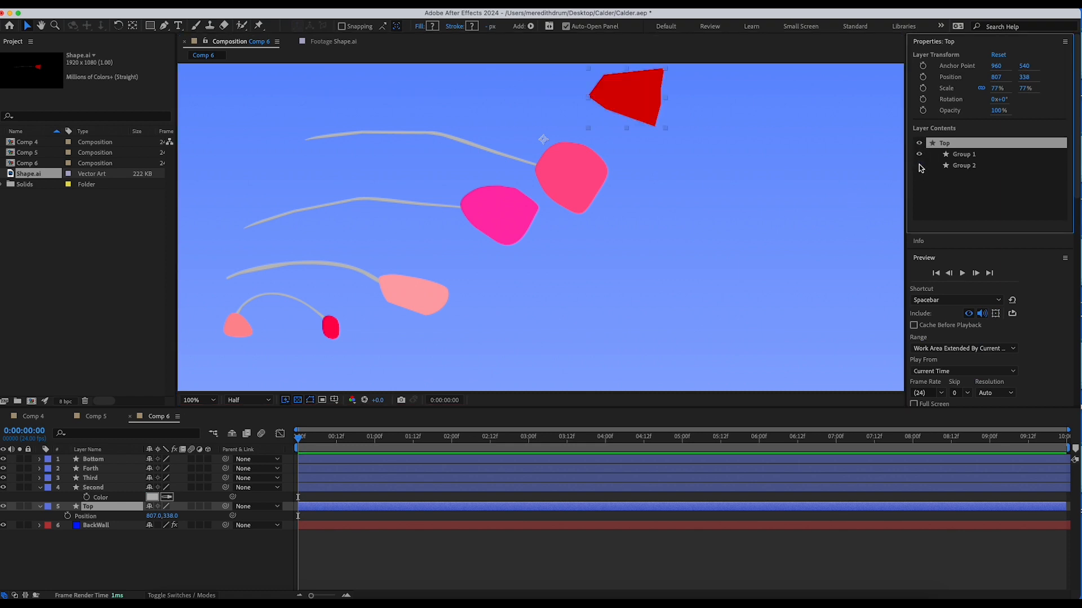
pyautogui.click(974, 167)
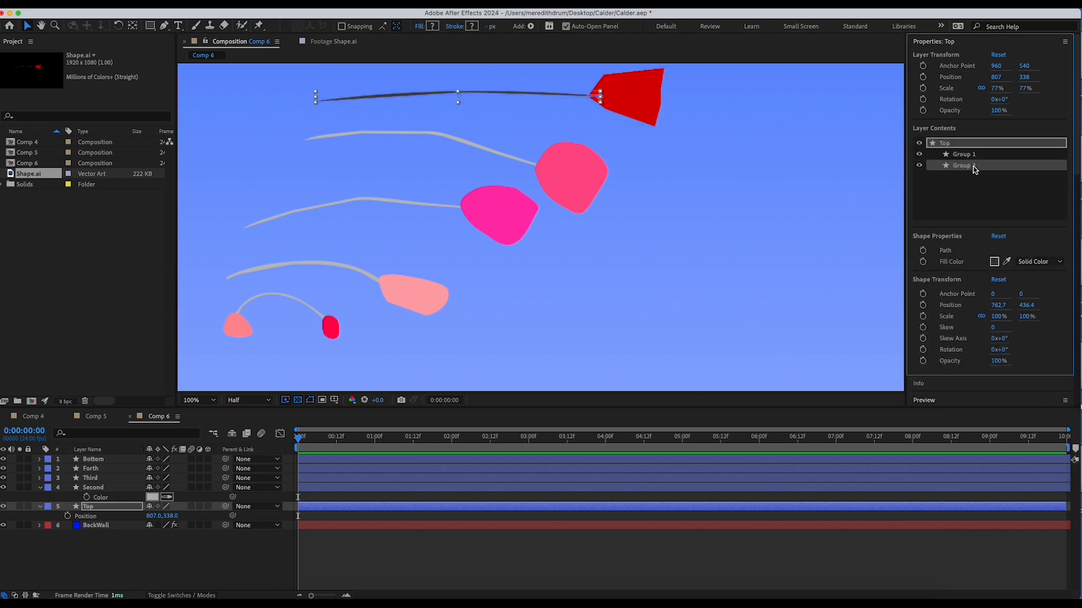
pyautogui.click(995, 263)
pyautogui.click(609, 373)
pyautogui.moveTo(611, 374); pyautogui.dragTo(556, 376)
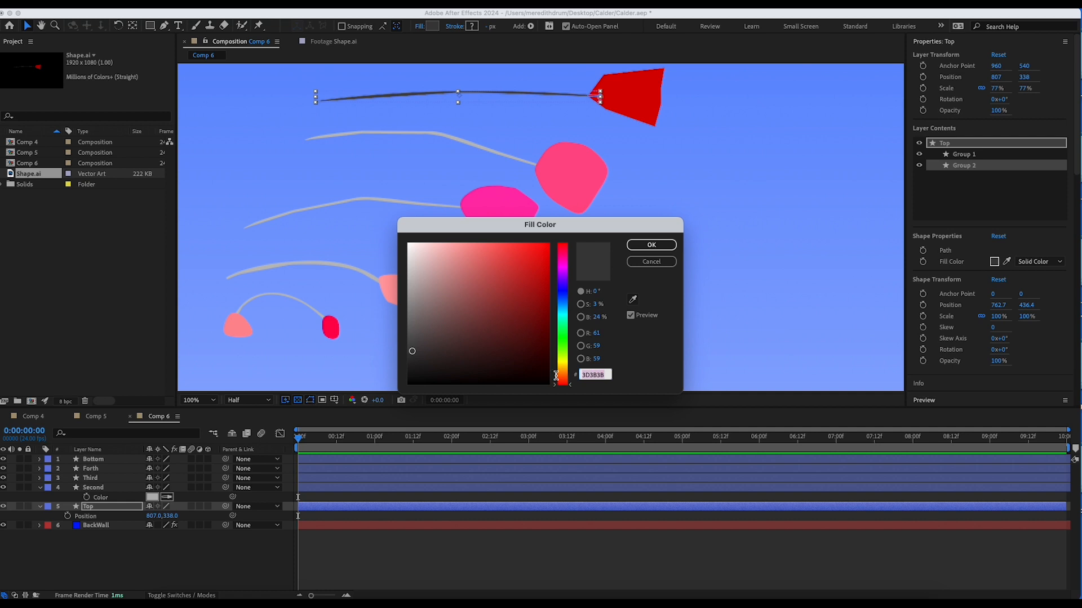
pyautogui.write('B5B5B5')
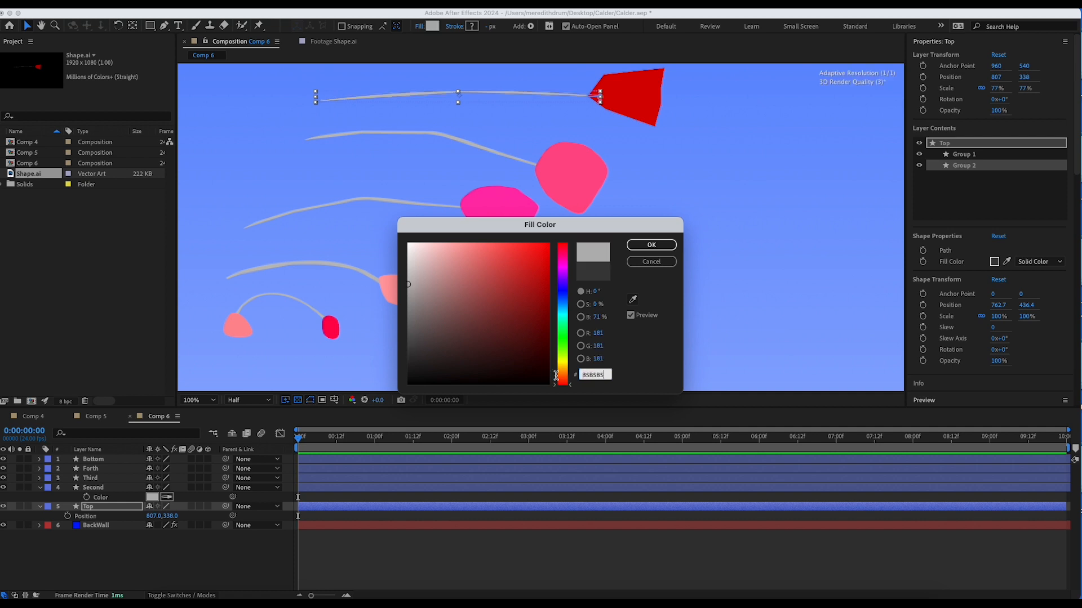
pyautogui.click(651, 245)
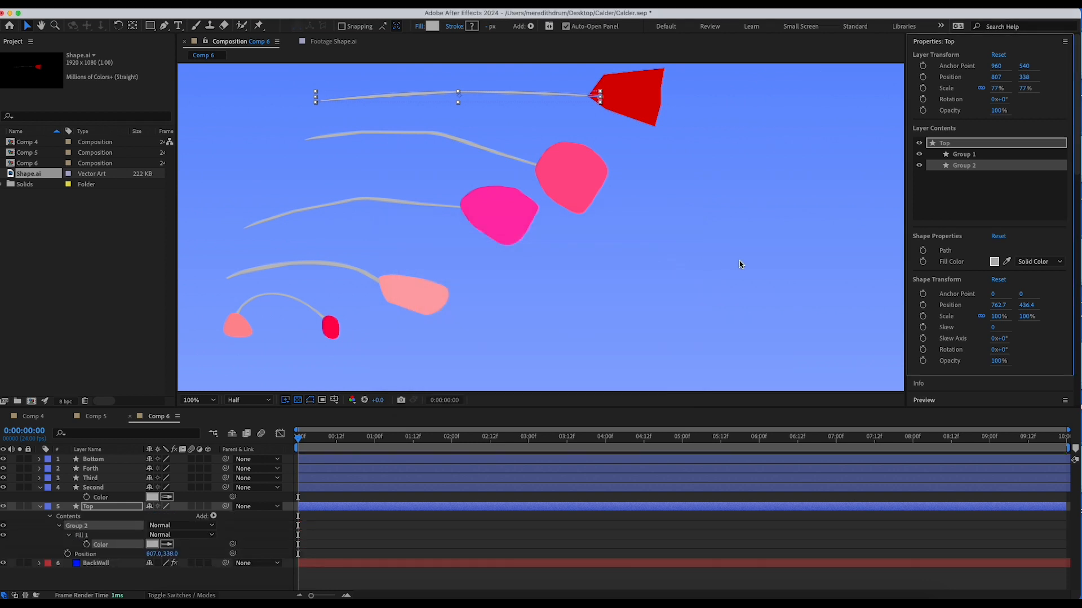
# Change the fill of the Top layer's Group 1 shape to a deep magenta pink, about D60674.
pyautogui.click(968, 157)
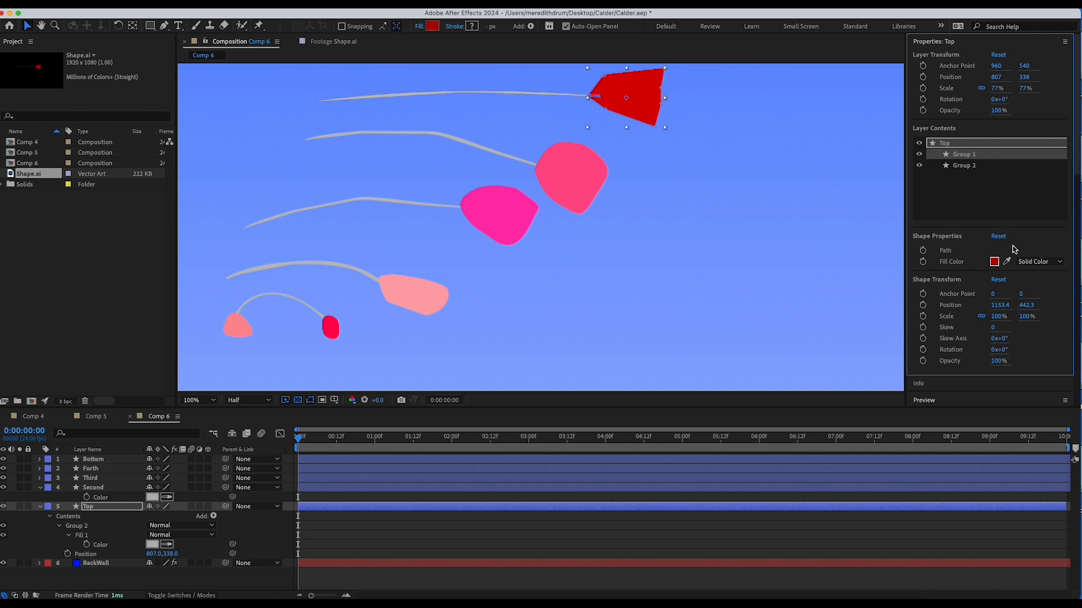
pyautogui.click(995, 262)
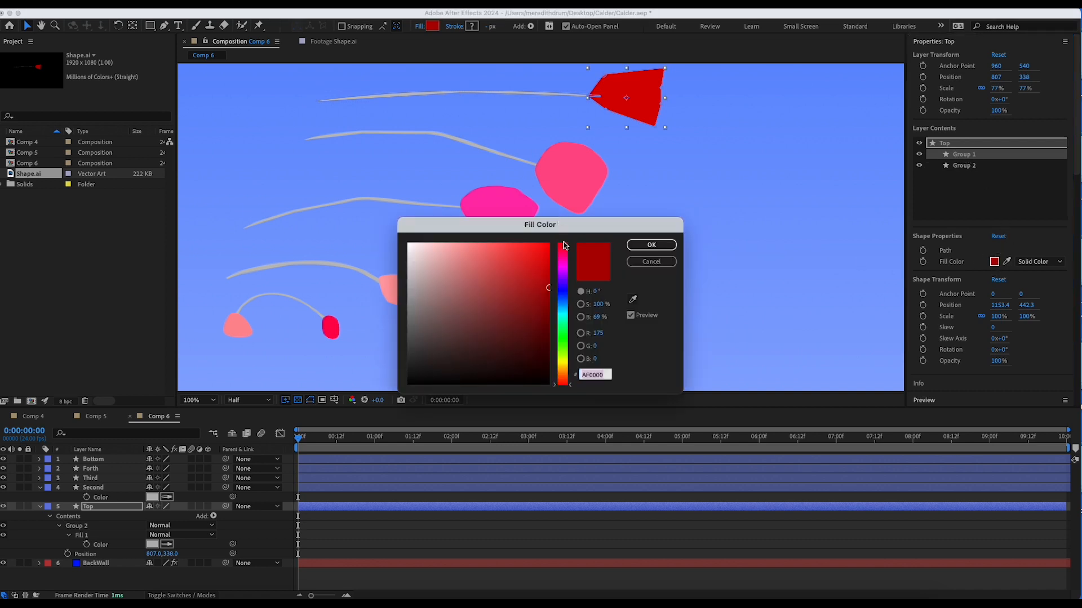
pyautogui.write('F147A1')
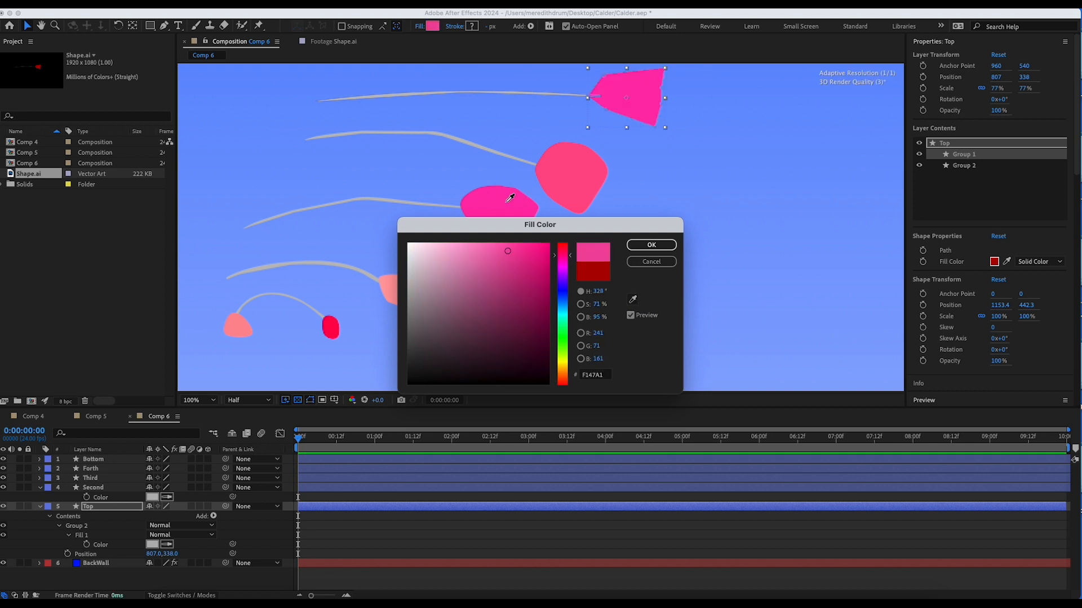
pyautogui.click(546, 269)
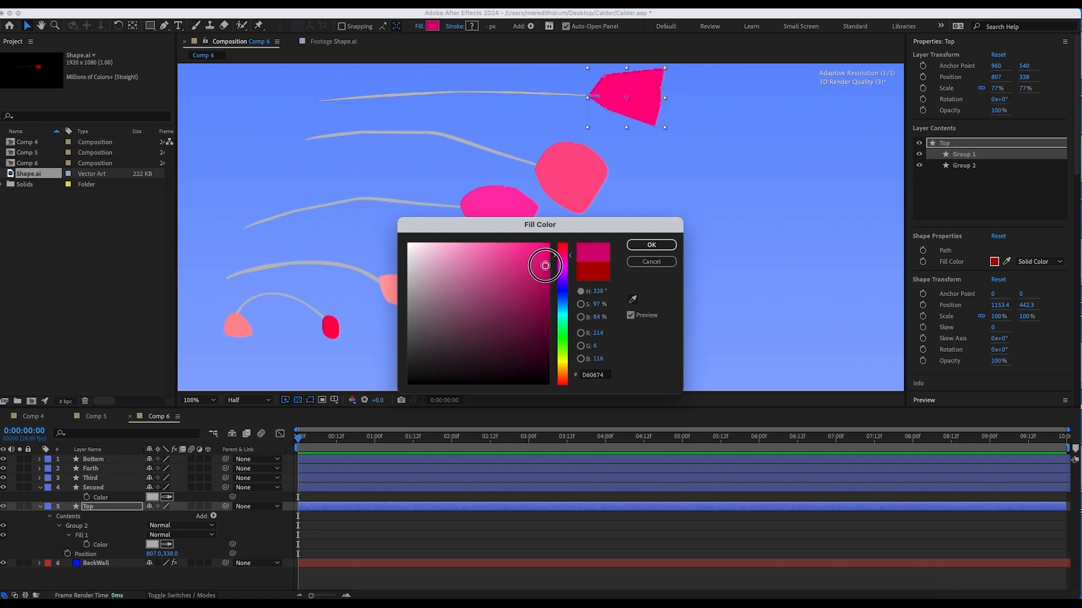
pyautogui.moveTo(546, 270)
pyautogui.mouseDown()
pyautogui.moveTo(546, 248)
pyautogui.moveTo(548, 268)
pyautogui.mouseUp()
pyautogui.click(636, 247)
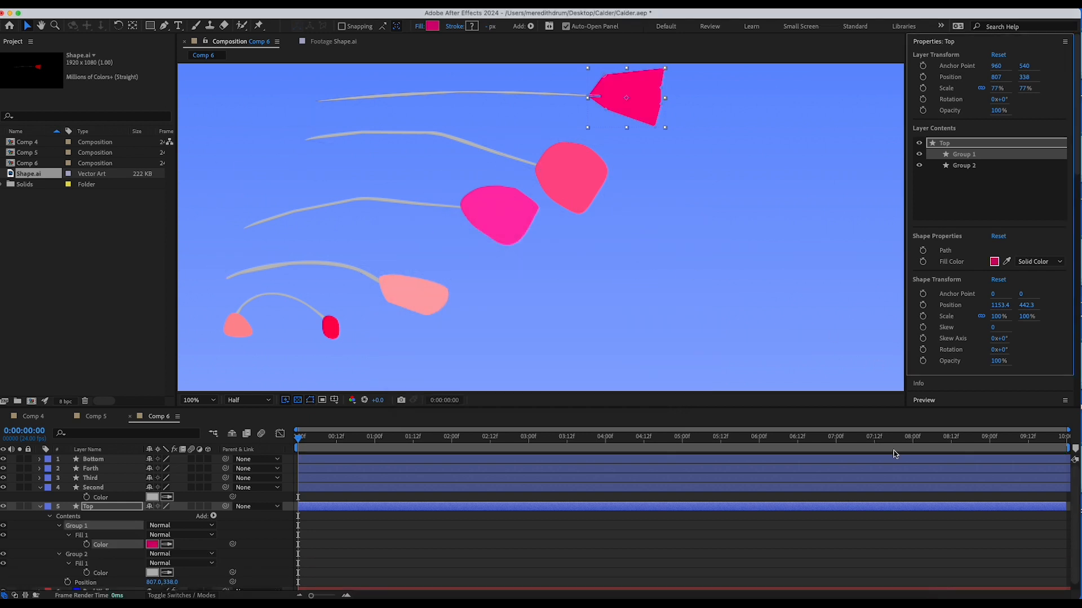
pyautogui.click(851, 549)
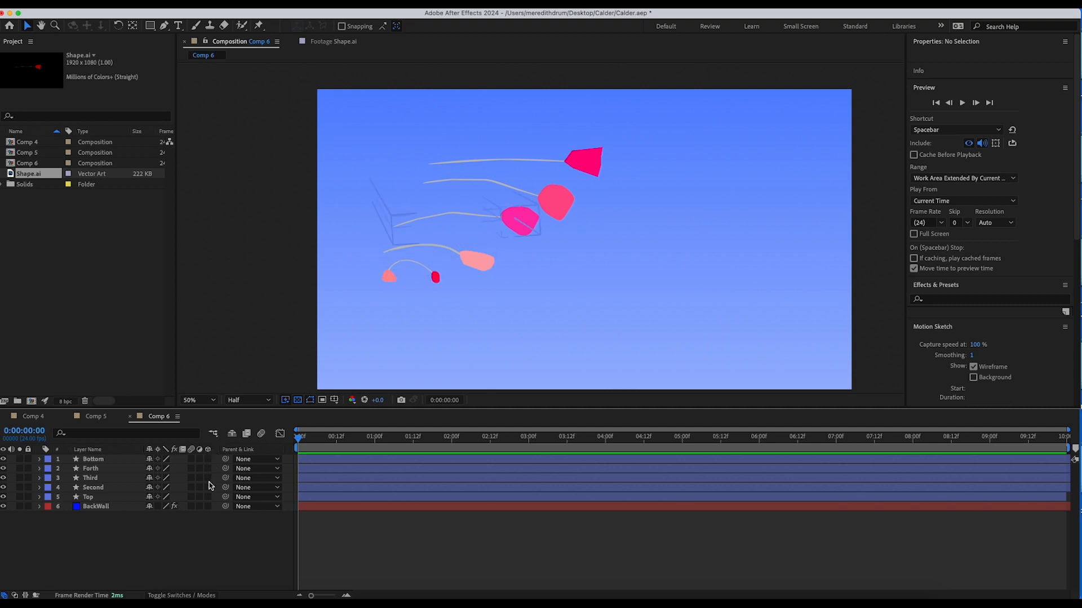
# Turn all six layers of Comp 6, from Bottom to BackWall, into 3D layers.
pyautogui.click(194, 596)
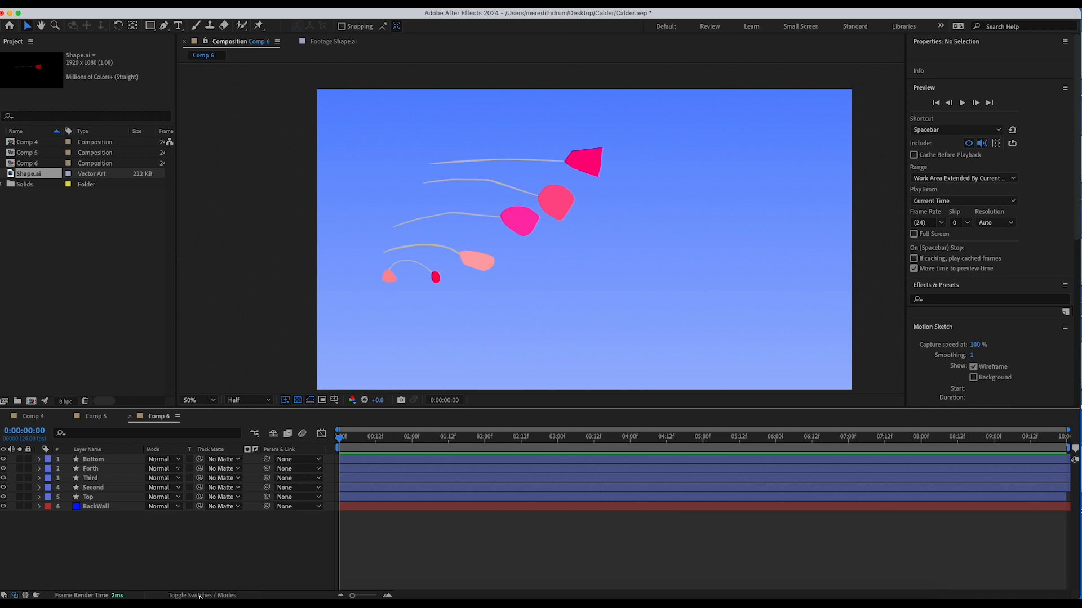
pyautogui.click(200, 597)
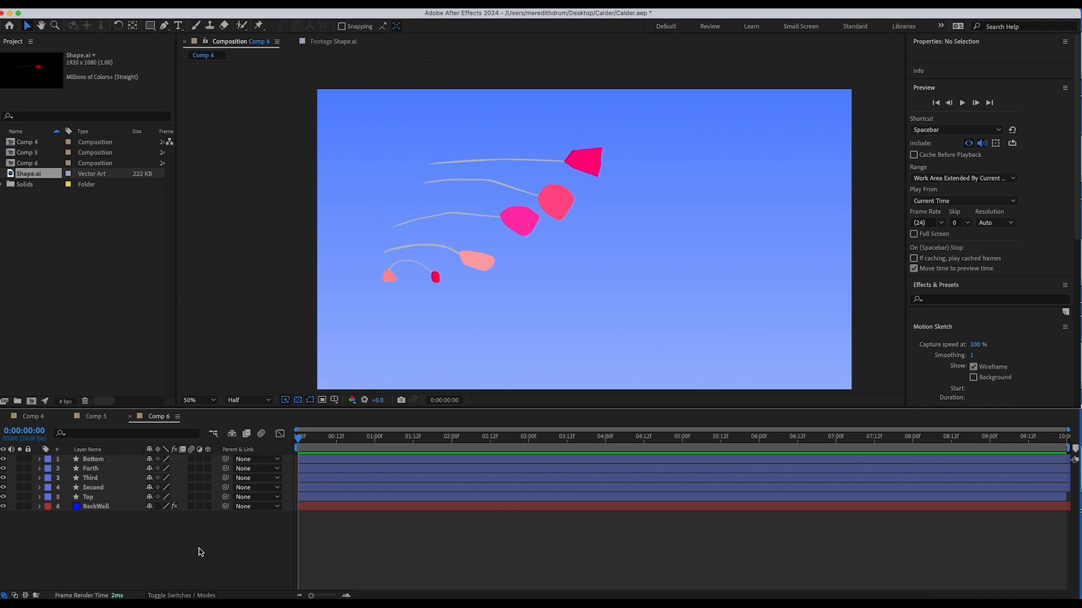
pyautogui.click(112, 460)
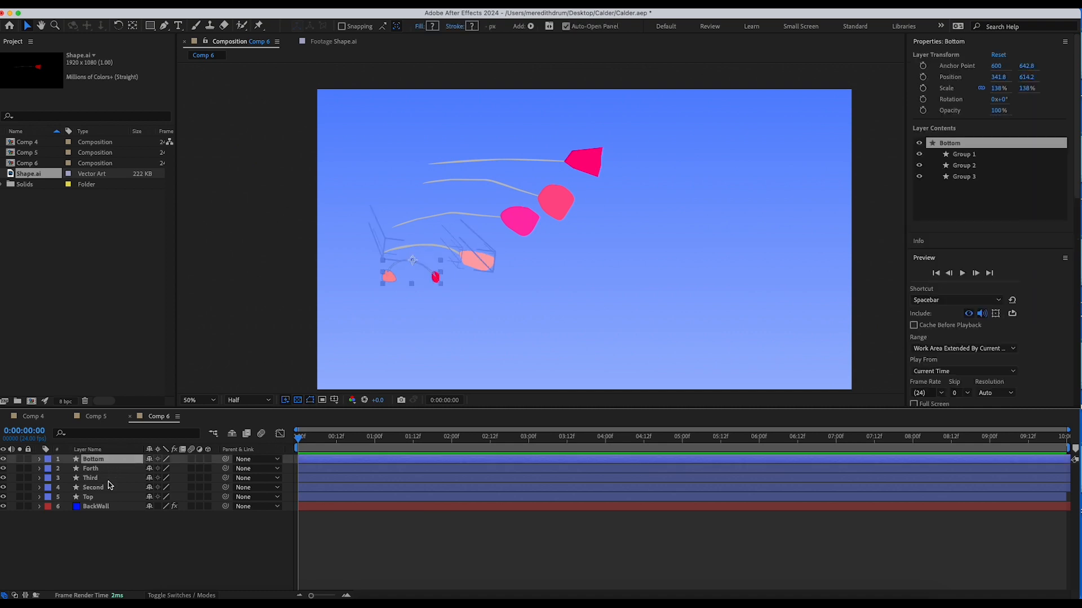
pyautogui.keyDown('shift'); pyautogui.click(115, 507); pyautogui.keyUp('shift')
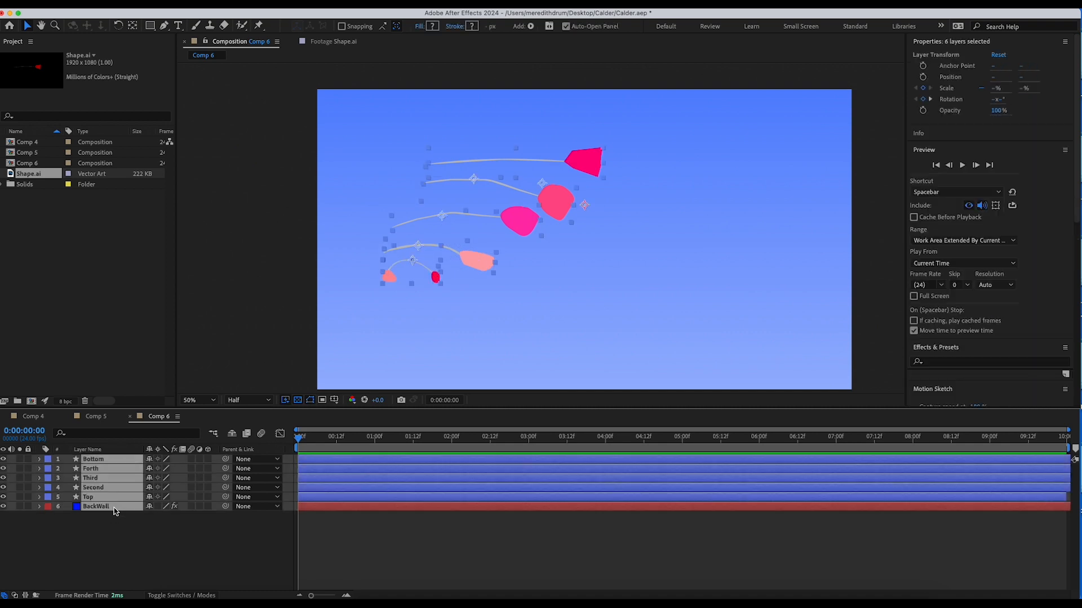
pyautogui.click(207, 459)
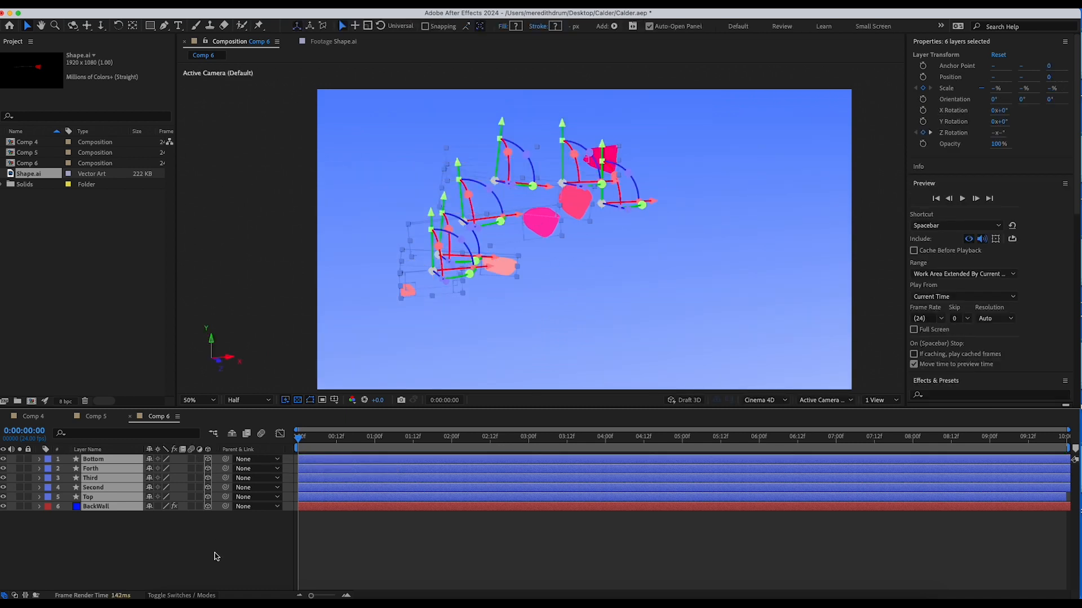
pyautogui.click(216, 556)
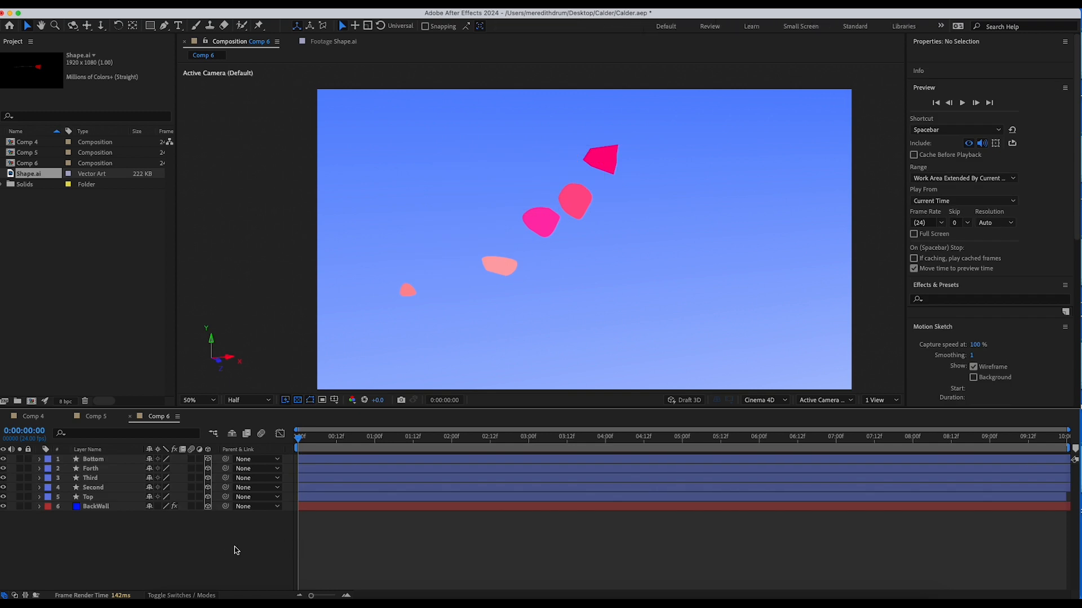
# Reveal the Position of the five shape layers and move them together toward the camera to a Z position of -129.
pyautogui.click(95, 460)
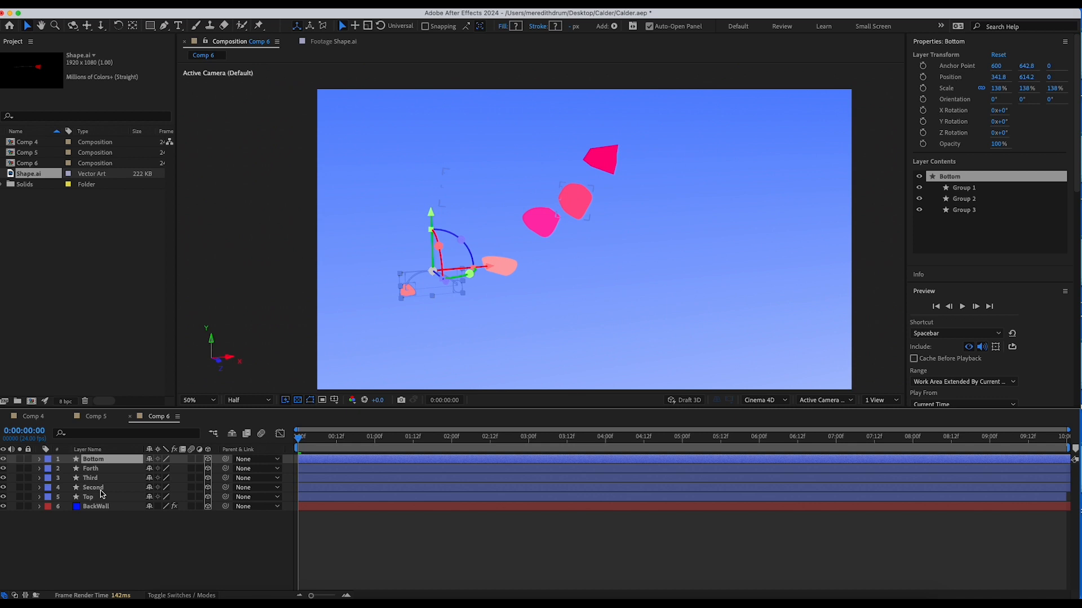
pyautogui.keyDown('shift'); pyautogui.click(99, 497); pyautogui.keyUp('shift')
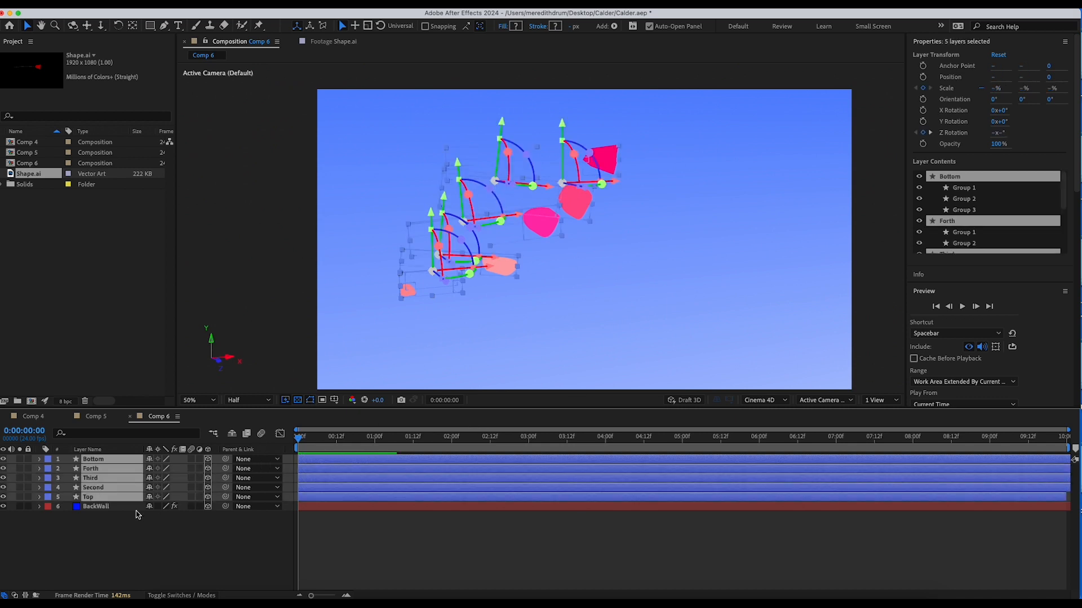
pyautogui.press('p')
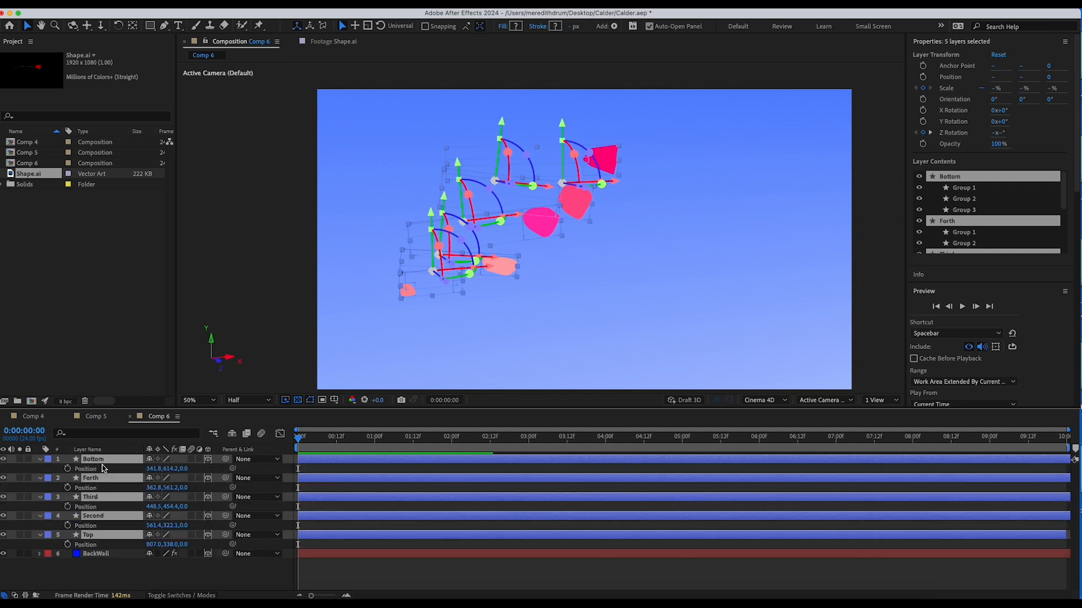
pyautogui.moveTo(186, 470)
pyautogui.mouseDown()
pyautogui.moveTo(211, 471)
pyautogui.moveTo(112, 468)
pyautogui.moveTo(189, 472)
pyautogui.mouseUp()
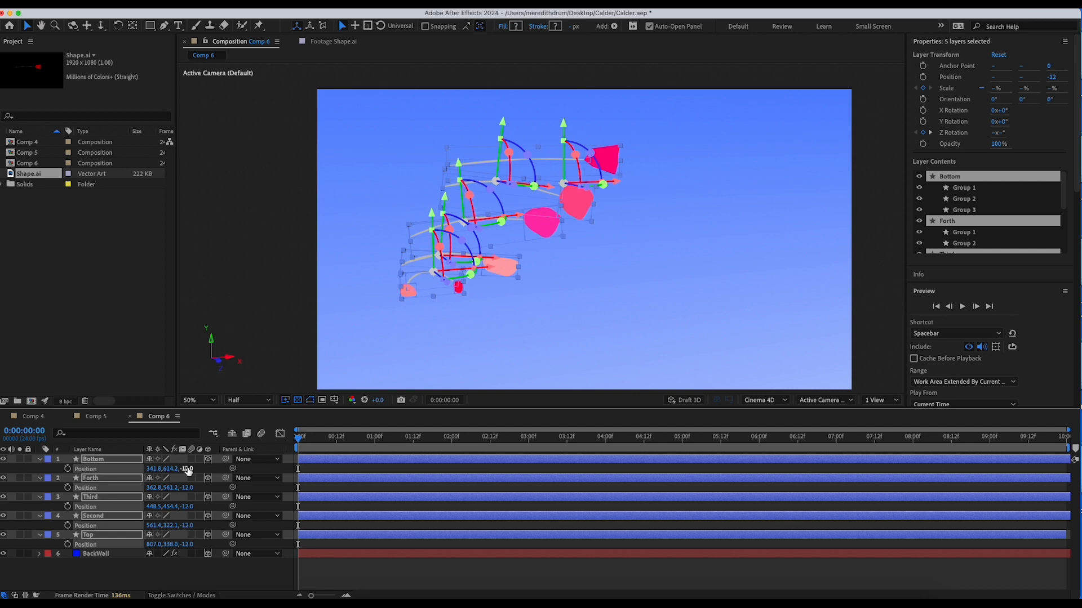
pyautogui.moveTo(187, 469); pyautogui.dragTo(122, 468)
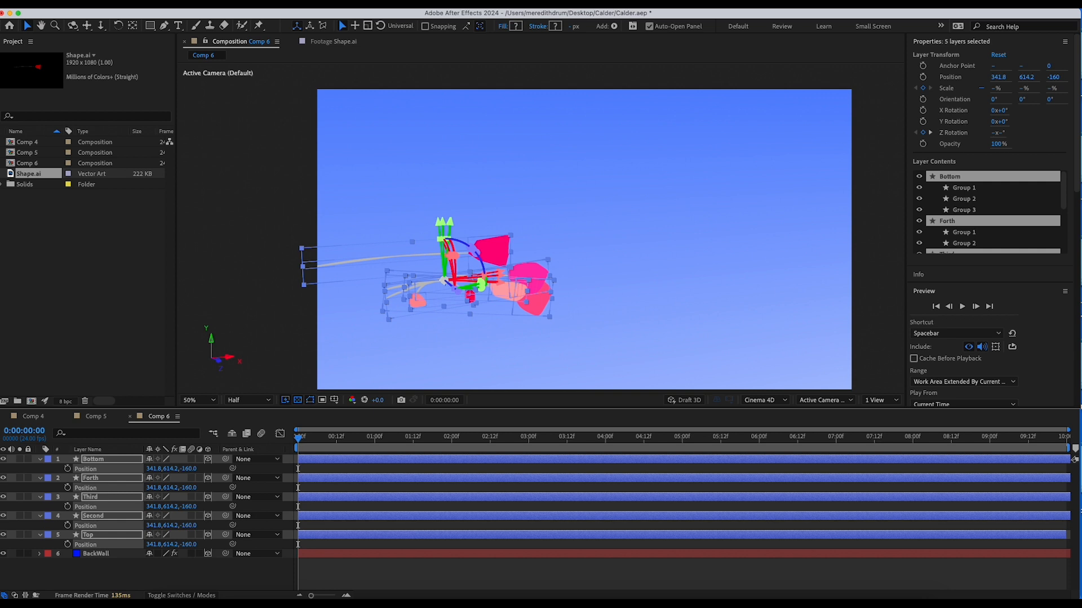
# Undo the last change that gave all five shape layers the same position, and deselect the layers.
pyautogui.press('super+z')
pyautogui.click(185, 470)
pyautogui.click(189, 470)
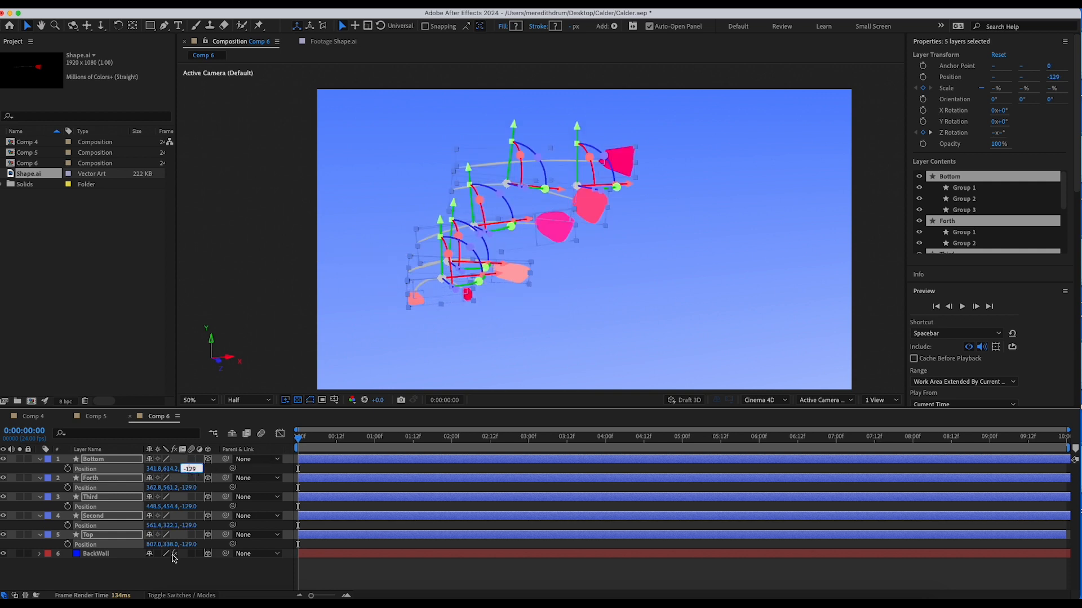
pyautogui.click(187, 571)
# Set the Z position of the Bottom, Forth and Third layers to -160 one by one.
pyautogui.click(189, 470)
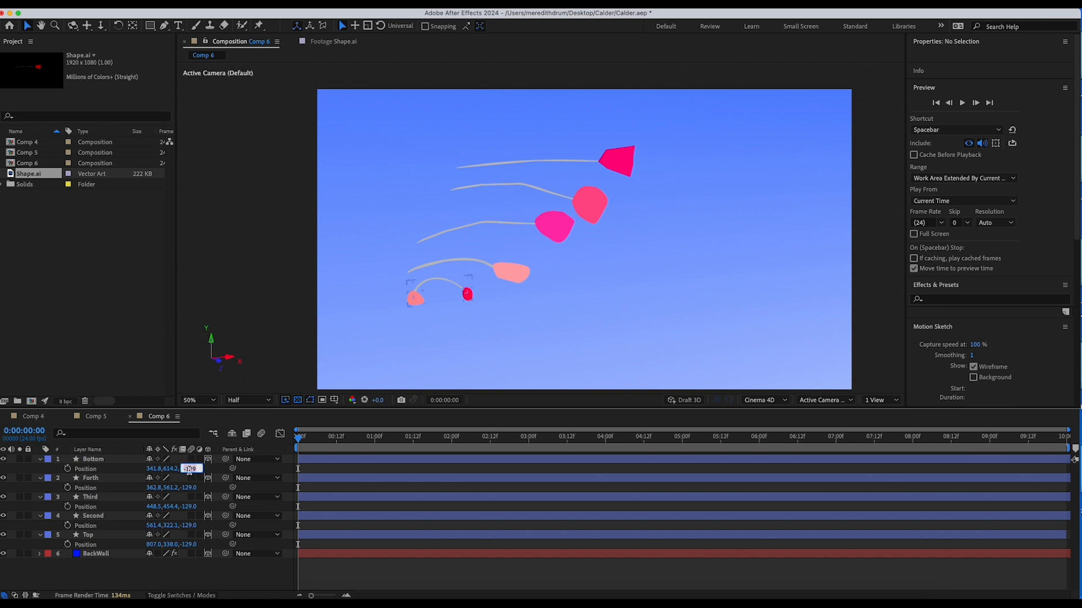
pyautogui.write('-')
pyautogui.click(191, 488)
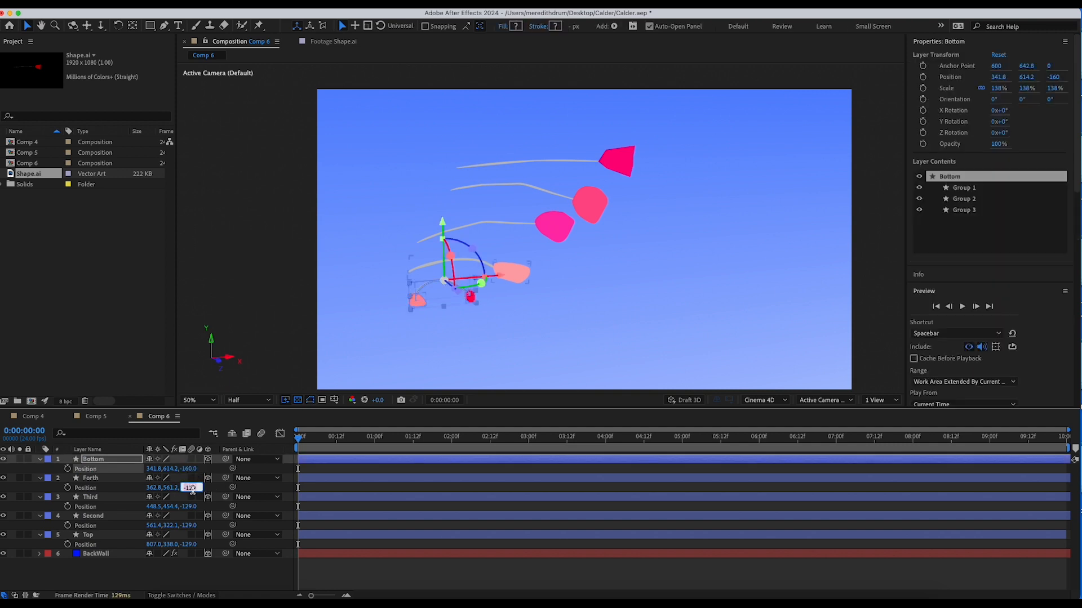
pyautogui.write('-160')
pyautogui.click(188, 506)
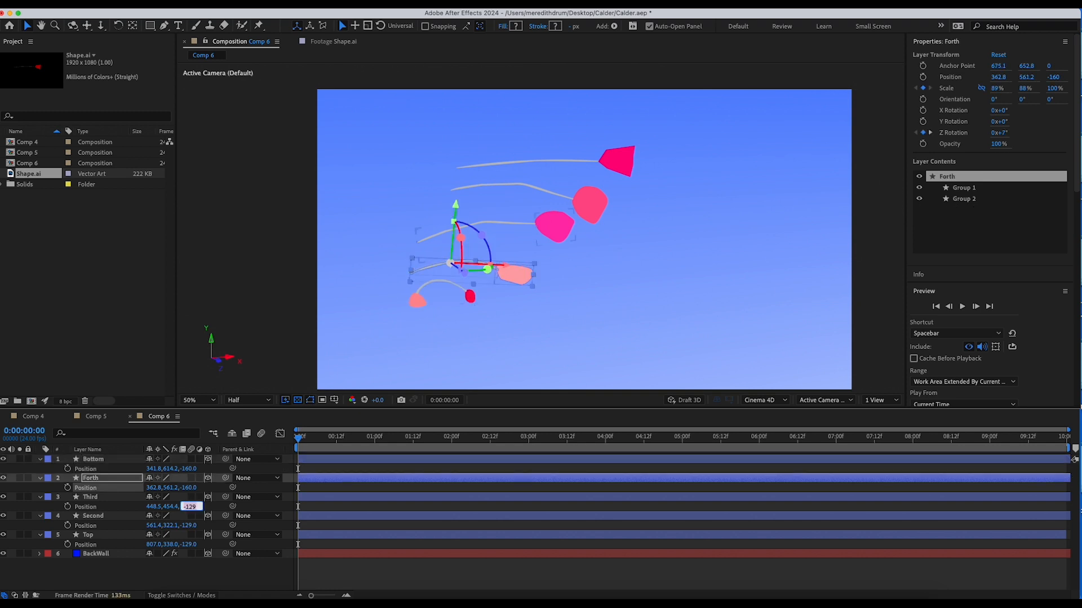
pyautogui.write('-160')
pyautogui.press('Return')
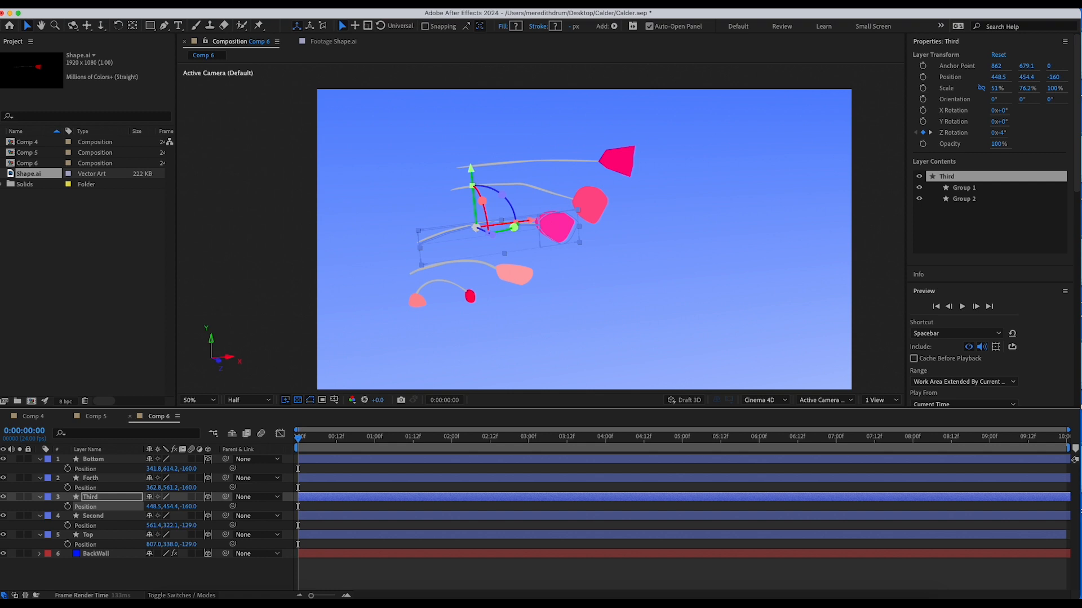
# Set the Z position of the Second and Top layers to -160 and deselect everything.
pyautogui.click(188, 525)
pyautogui.write('-160')
pyautogui.press('Return')
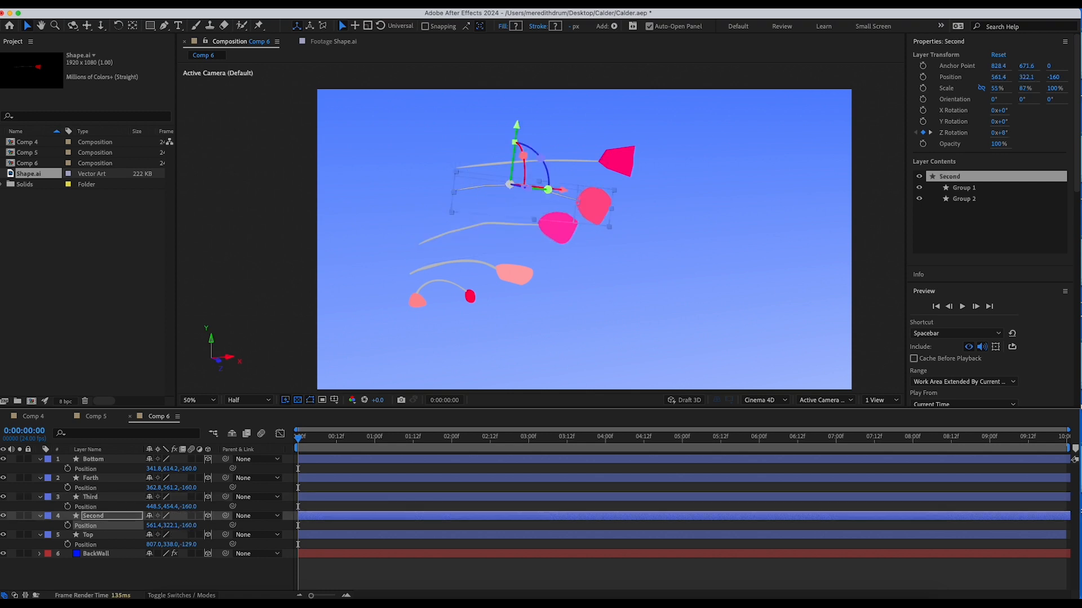
pyautogui.click(190, 546)
pyautogui.write('-160')
pyautogui.press('Return')
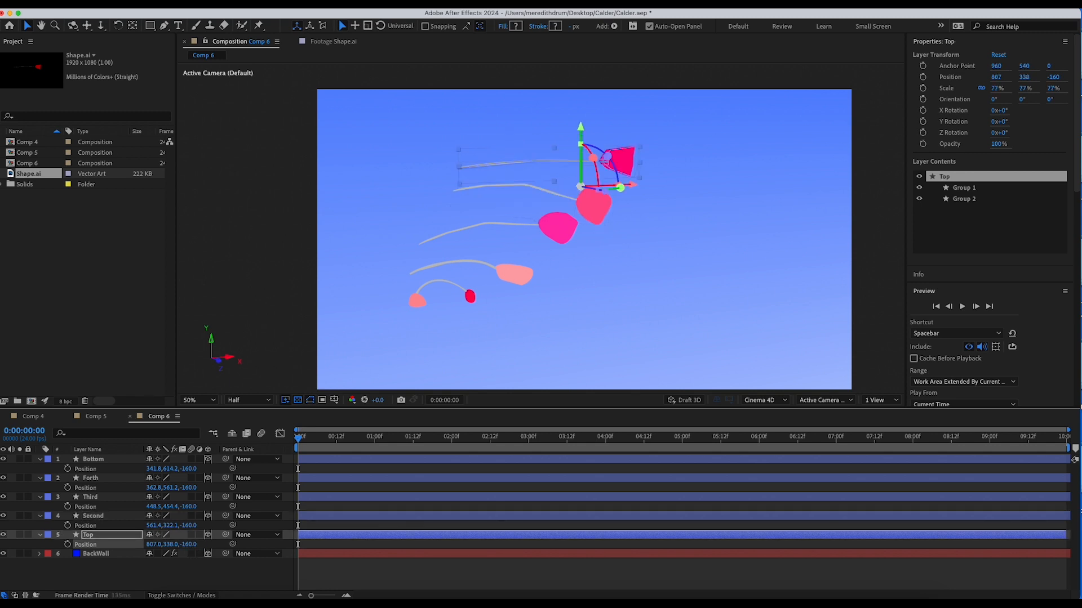
pyautogui.click(192, 580)
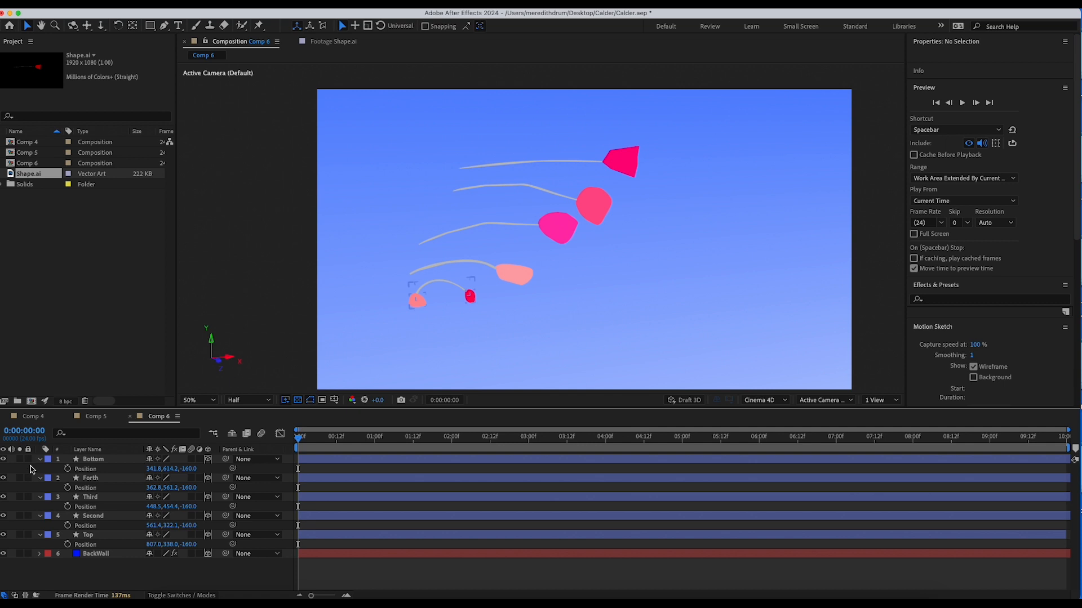
# Lock the BackWall layer and save the project.
pyautogui.click(28, 554)
pyautogui.press('super+s')
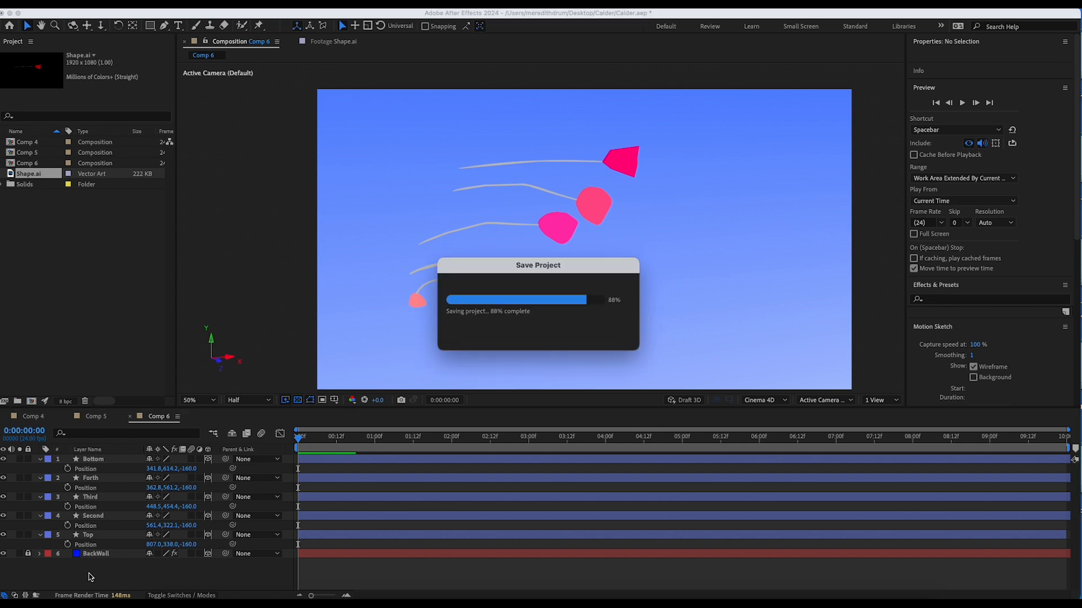
pyautogui.click(120, 537)
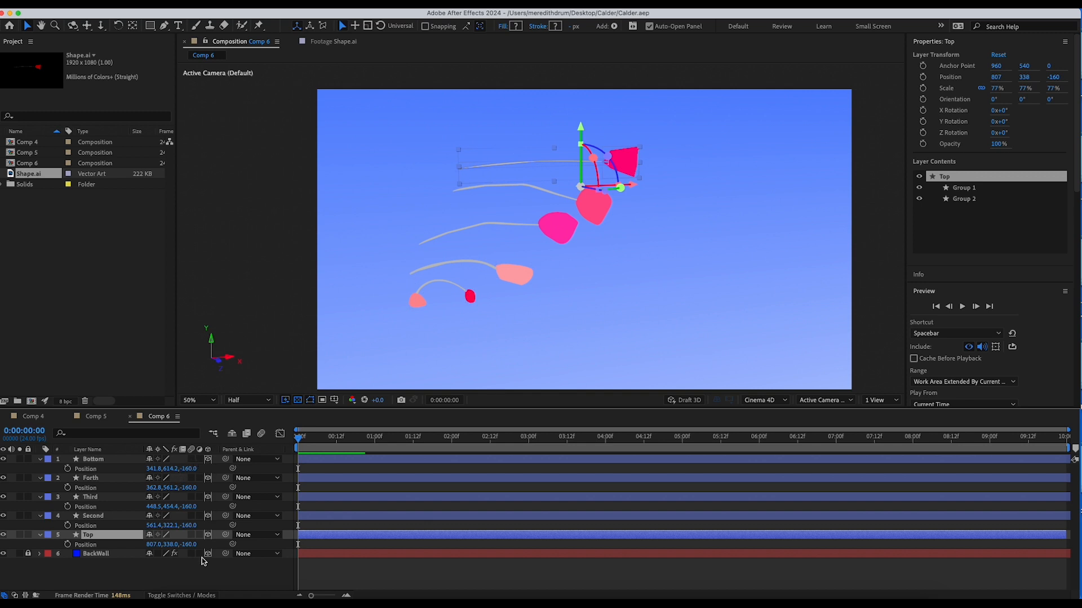
pyautogui.click(217, 577)
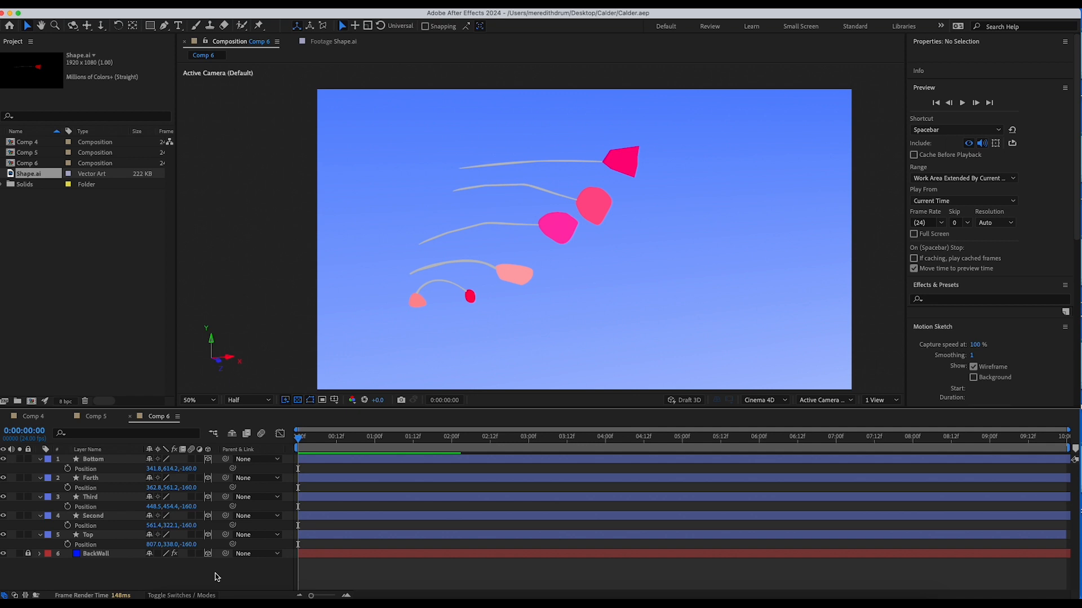
# Display the composition in 2 Views and orbit Custom View 1 until it faces the mobile from the front.
pyautogui.click(882, 402)
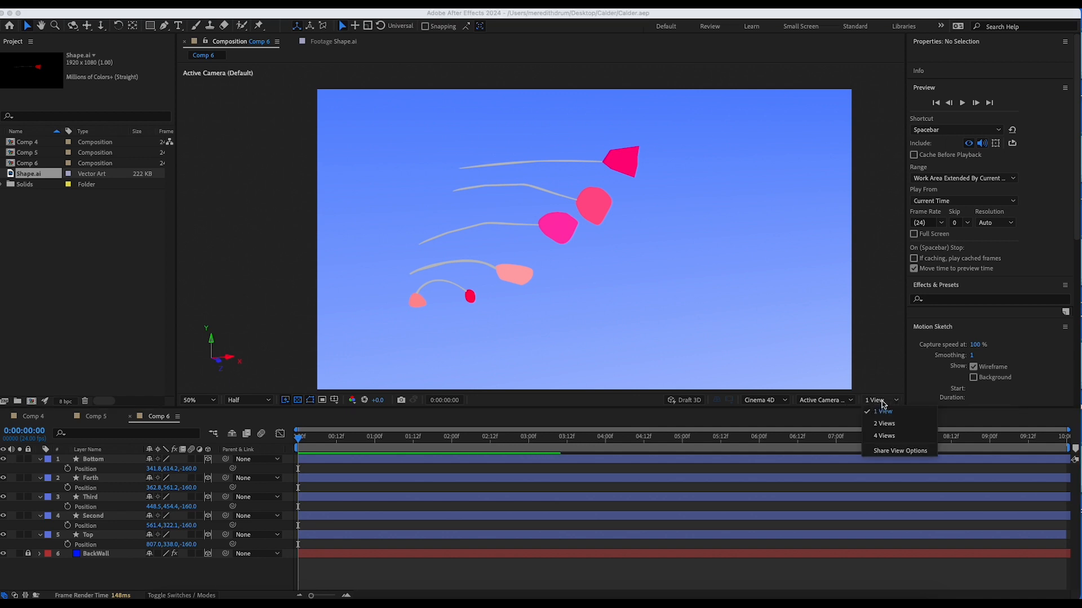
pyautogui.click(883, 404)
pyautogui.click(883, 404)
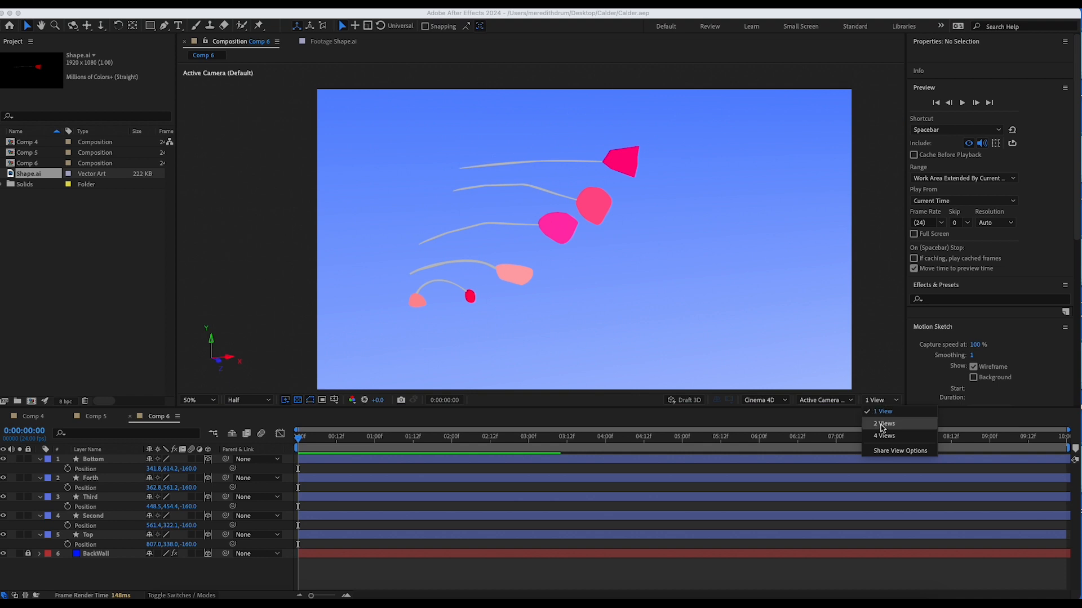
pyautogui.click(882, 425)
pyautogui.scroll(1, 386, 269)
pyautogui.scroll(-1, 386, 269)
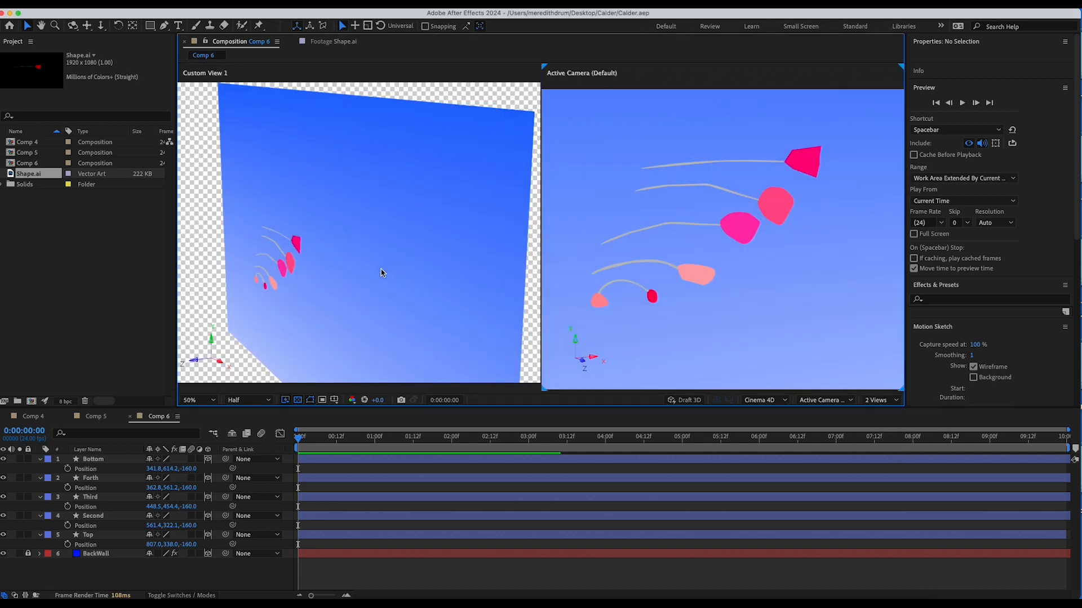
pyautogui.click(373, 279)
pyautogui.moveTo(379, 275); pyautogui.dragTo(475, 236)
pyautogui.press('space')
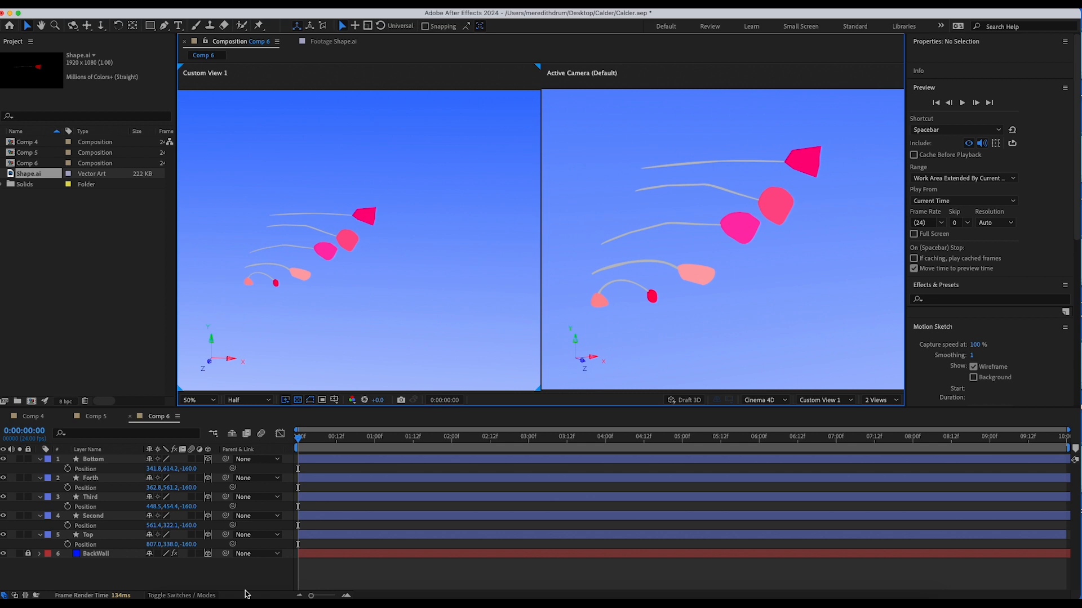
# Unlock the BackWall layer and push it back to a Z position of 33.
pyautogui.click(28, 554)
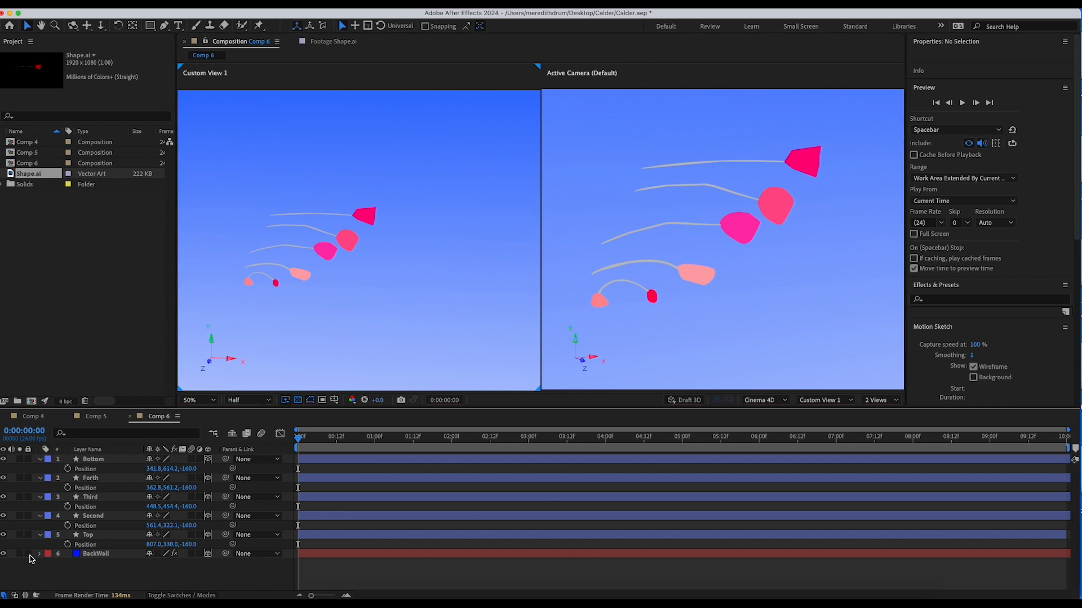
pyautogui.moveTo(192, 547); pyautogui.dragTo(192, 547)
pyautogui.click(94, 555)
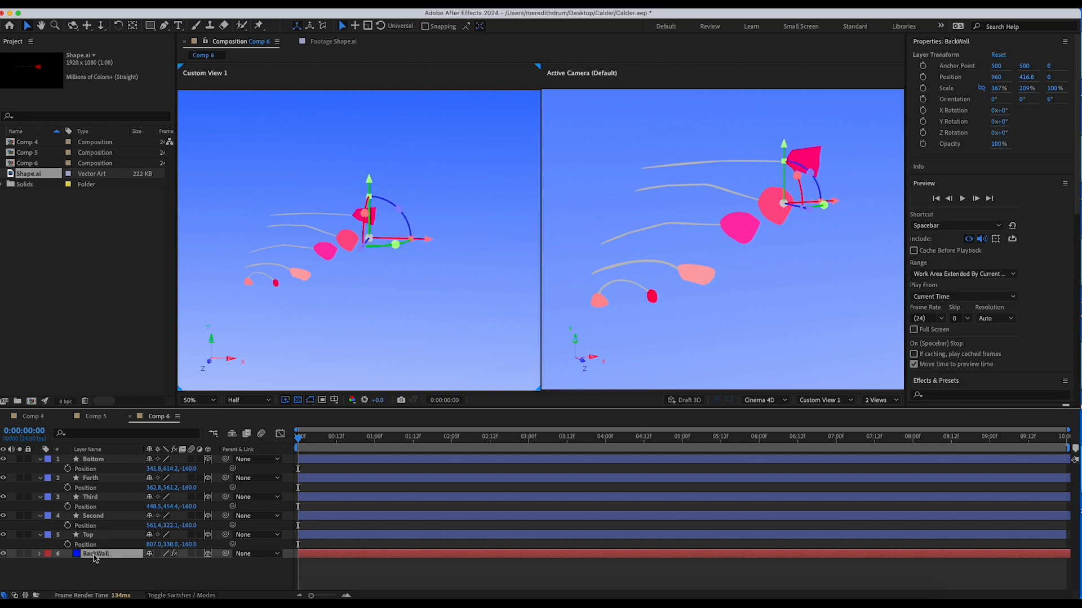
pyautogui.press('p')
pyautogui.moveTo(187, 564); pyautogui.dragTo(208, 570)
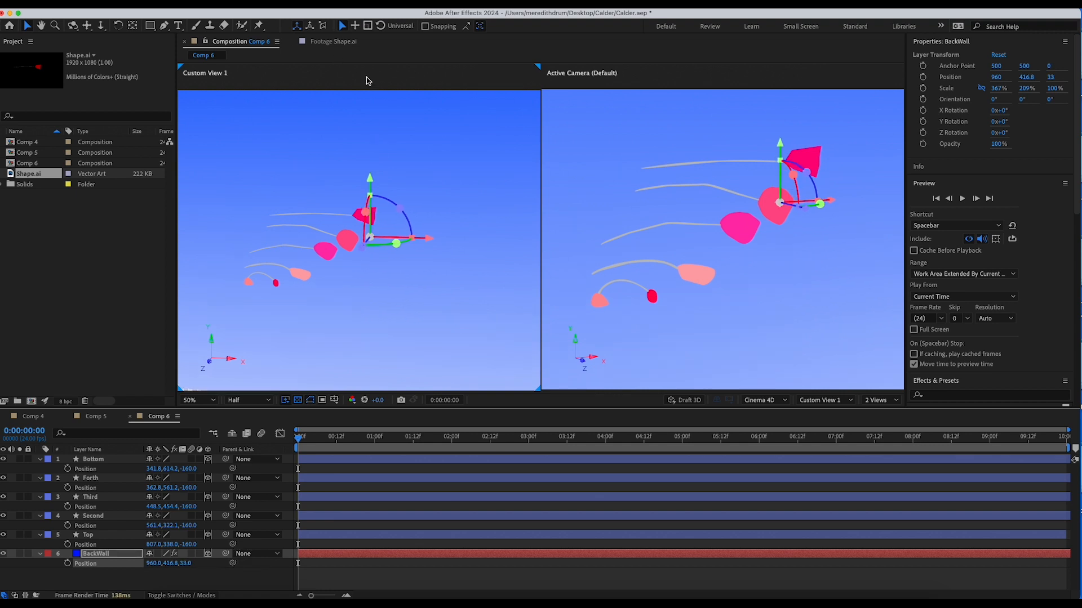
# Lower the BackWall layer to a Y position of 426.9, deselect it and display the composition in 1 View.
pyautogui.moveTo(366, 174); pyautogui.dragTo(367, 180)
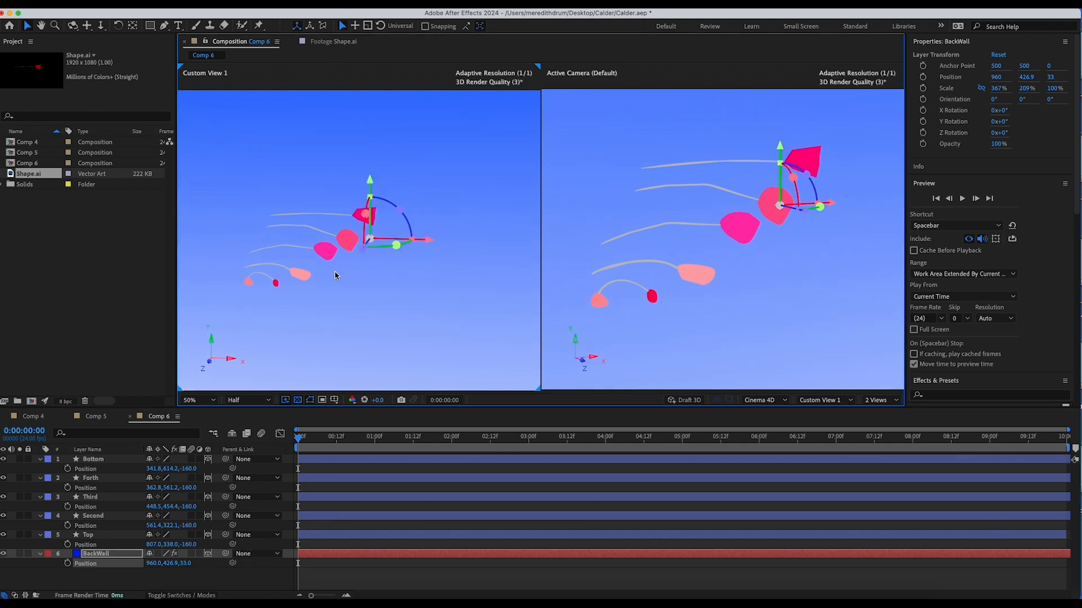
pyautogui.click(235, 587)
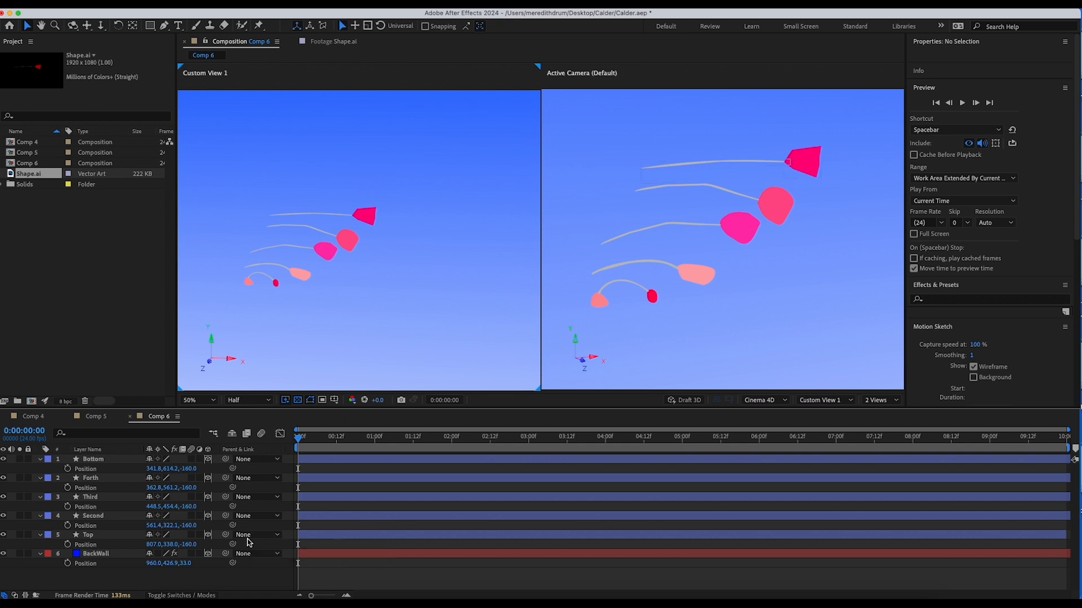
pyautogui.click(882, 401)
pyautogui.click(887, 412)
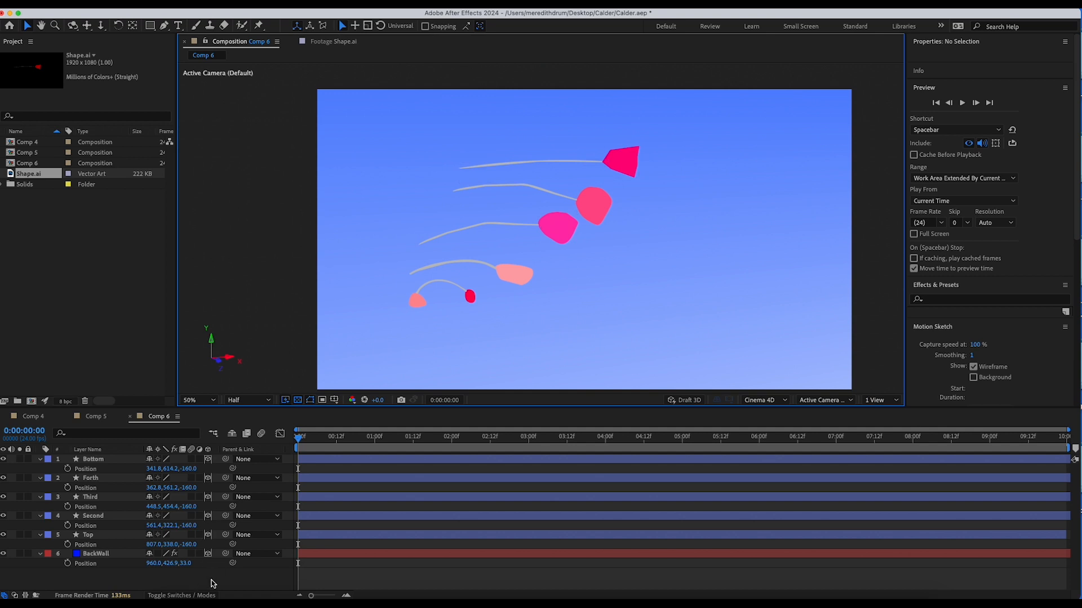
# Display the composition in 2 Views and orbit Custom View 1 to see the wall and mobile from an oblique side angle.
pyautogui.click(879, 401)
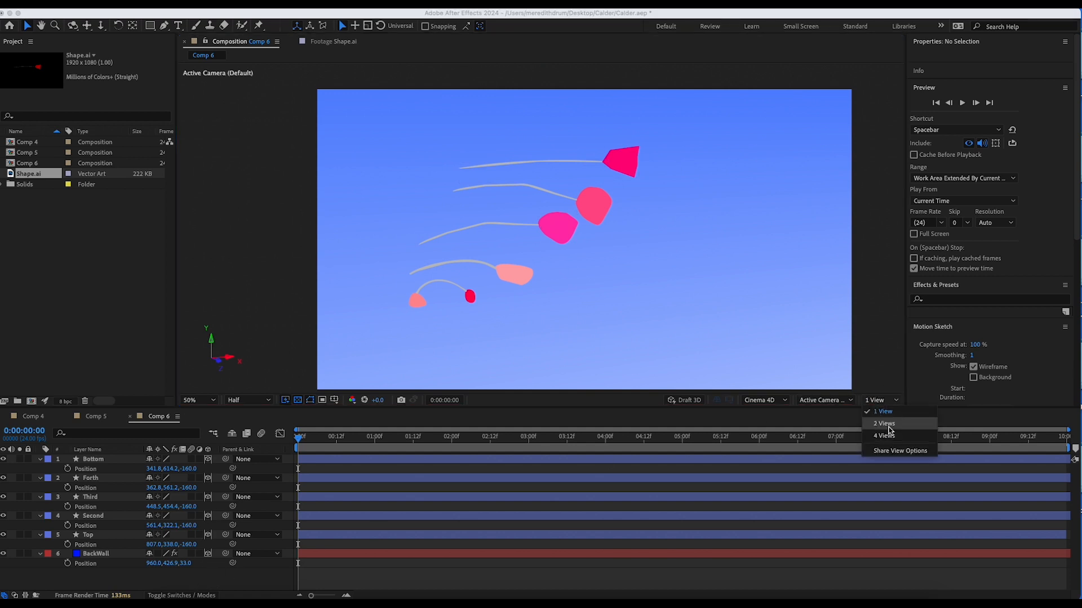
pyautogui.click(884, 424)
pyautogui.moveTo(399, 326); pyautogui.dragTo(373, 329)
# Alternate the active view between Custom View 1 and Active Camera to compare the two.
pyautogui.click(293, 80)
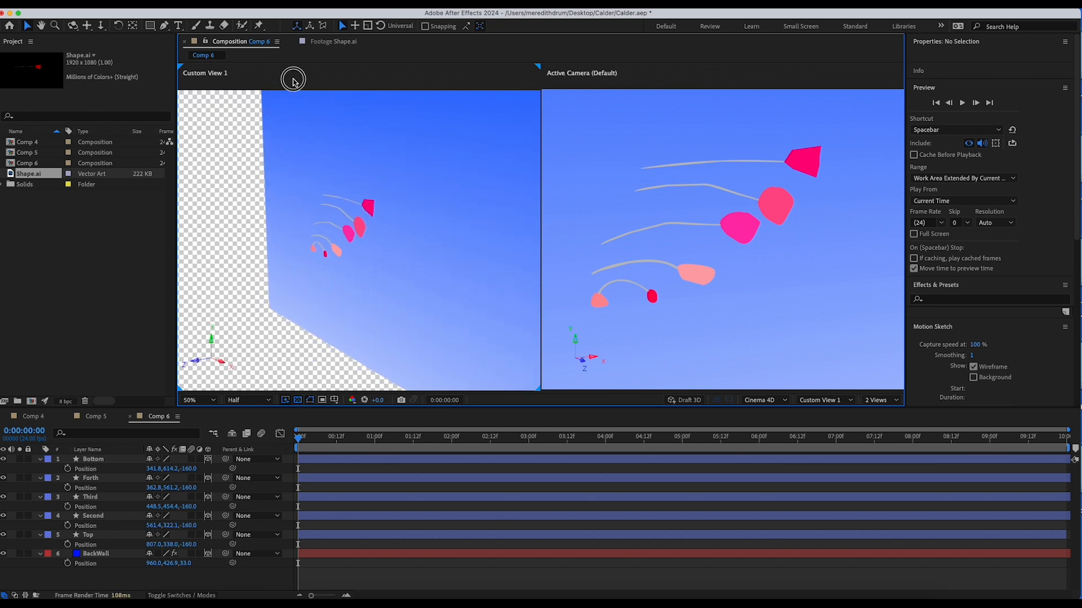
pyautogui.click(628, 78)
pyautogui.click(323, 87)
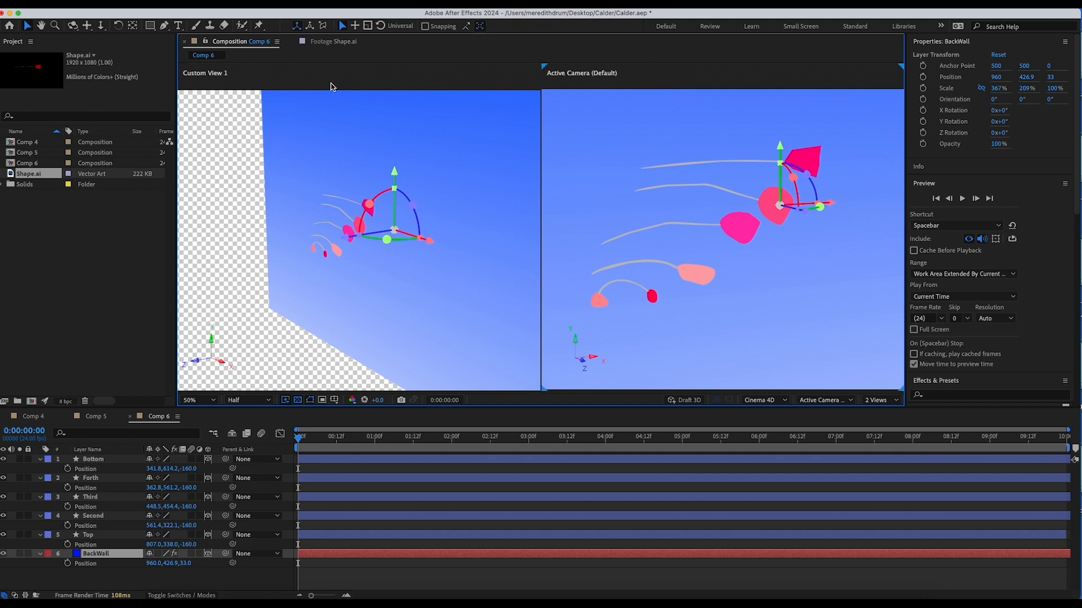
pyautogui.click(660, 72)
pyautogui.click(365, 82)
pyautogui.click(651, 76)
pyautogui.click(381, 94)
# Look at the mobile in Custom View 2 and Custom View 3, and return to Custom View 1 with a slight orbit.
pyautogui.click(822, 400)
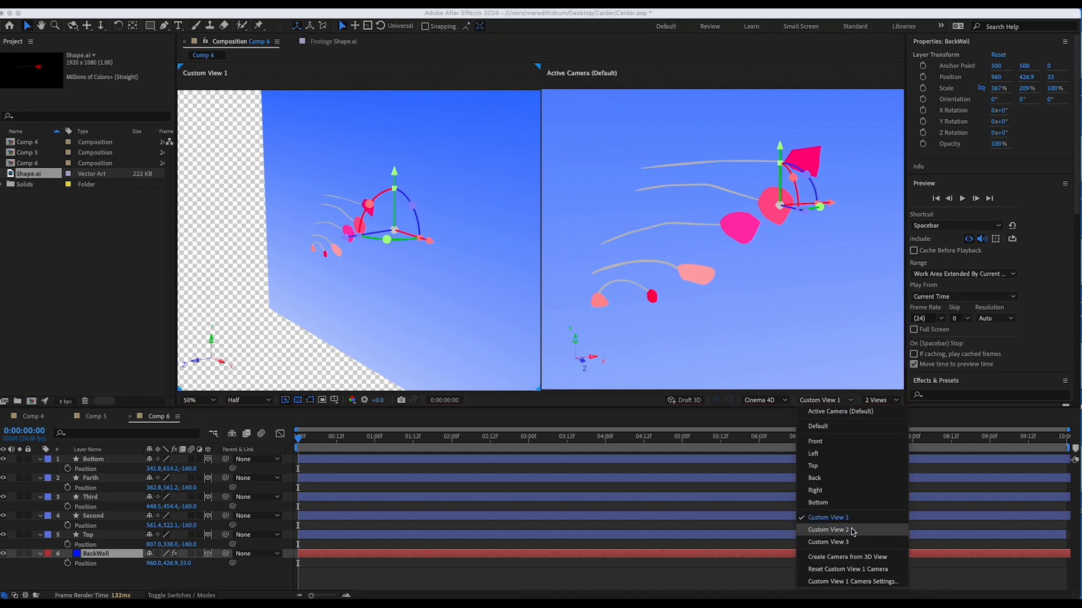
pyautogui.click(827, 531)
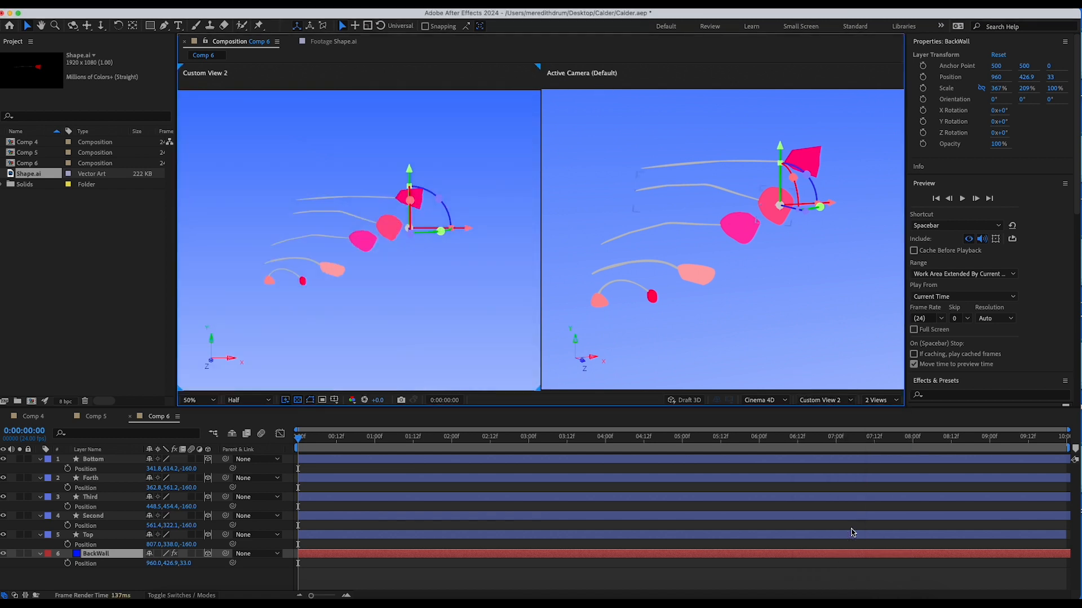
pyautogui.click(827, 400)
pyautogui.click(846, 547)
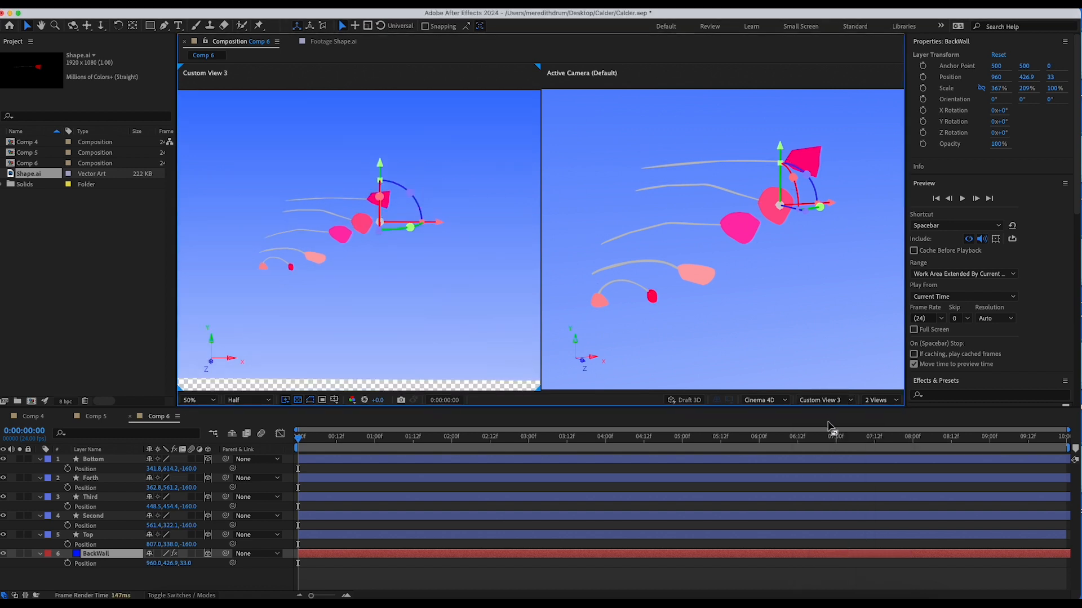
pyautogui.click(824, 401)
pyautogui.click(848, 518)
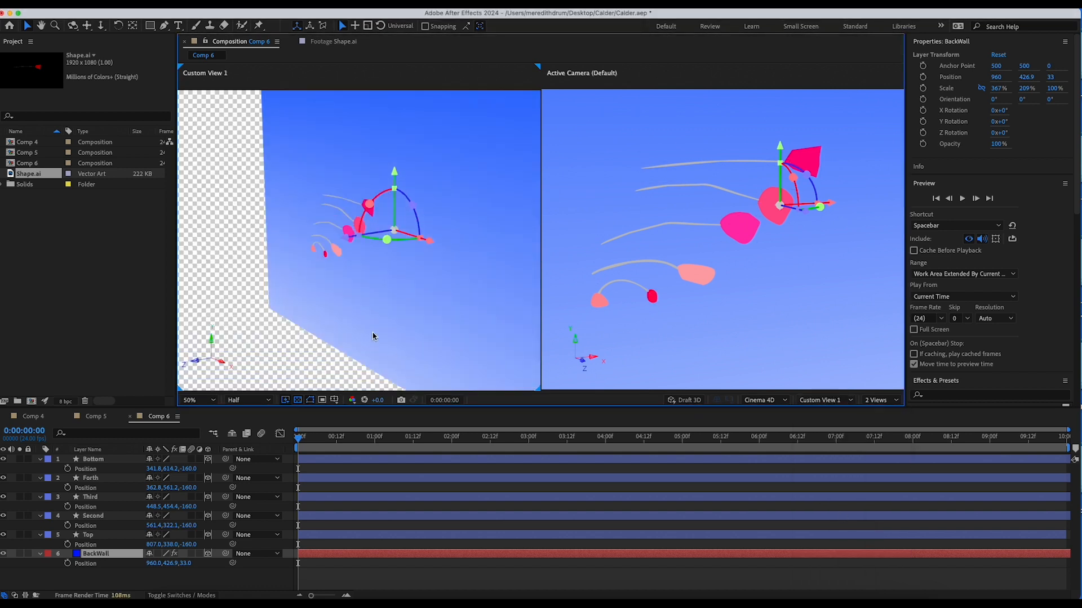
pyautogui.moveTo(401, 268)
pyautogui.mouseDown()
pyautogui.moveTo(423, 268)
pyautogui.moveTo(401, 271)
pyautogui.mouseUp()
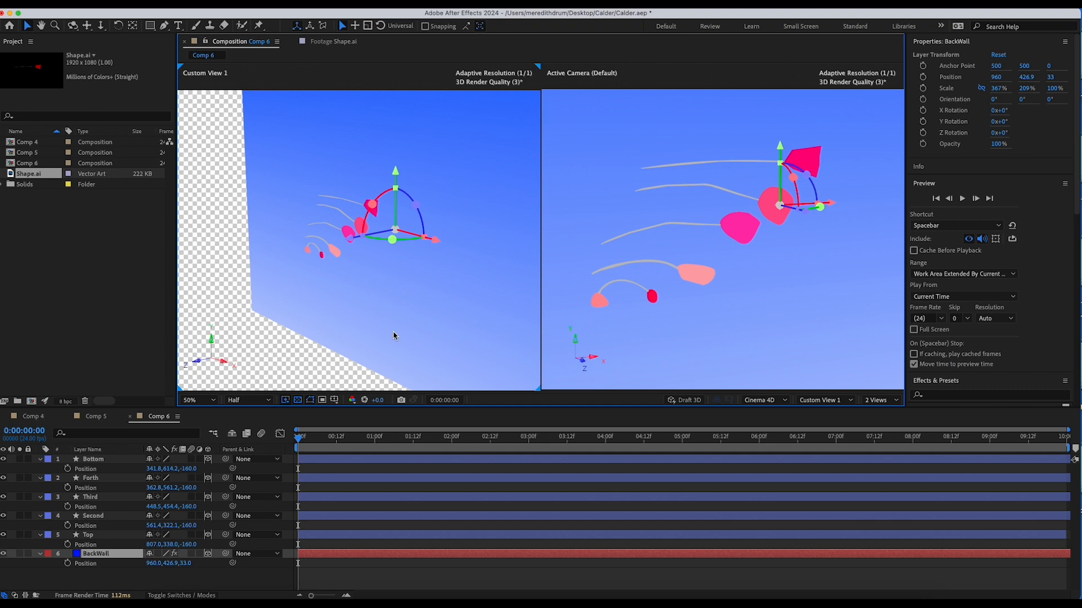
# Add a new ambient light with a white color (FFFFFF) to the composition.
pyautogui.click(177, 5)
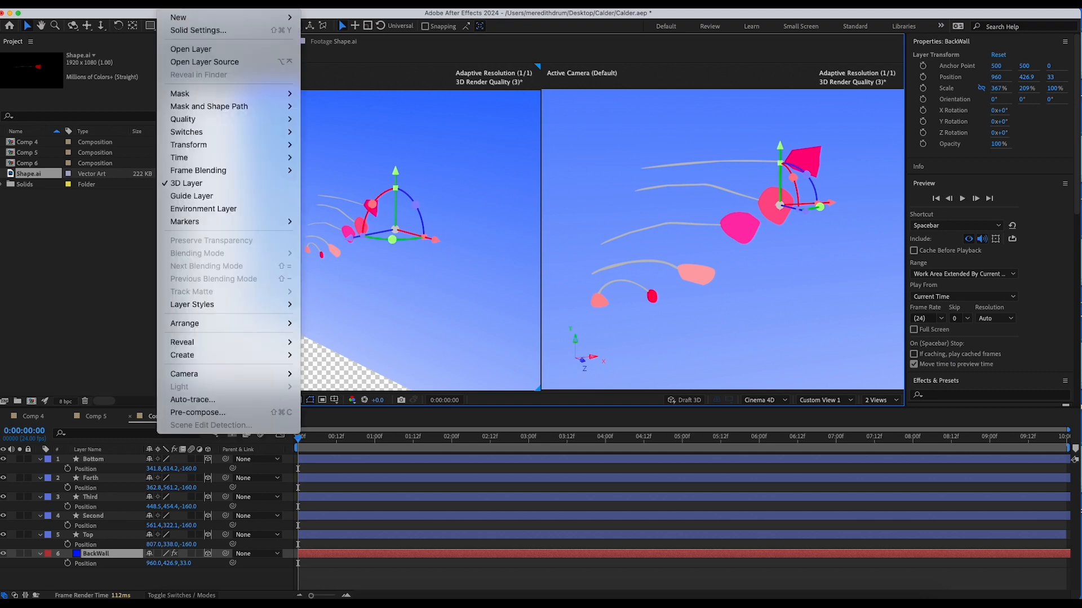
pyautogui.moveTo(187, 18)
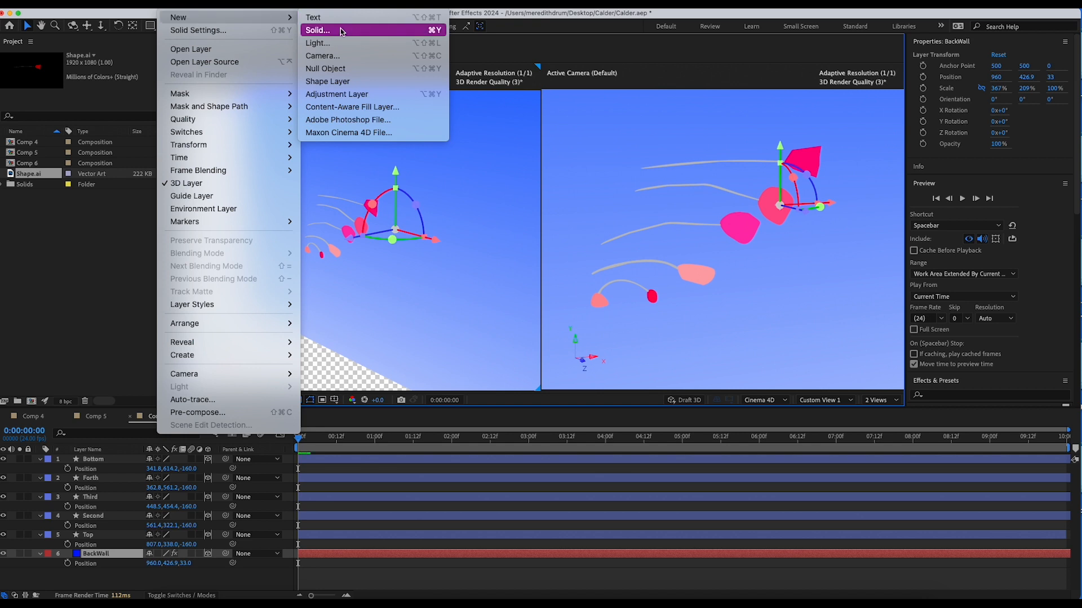
pyautogui.click(336, 45)
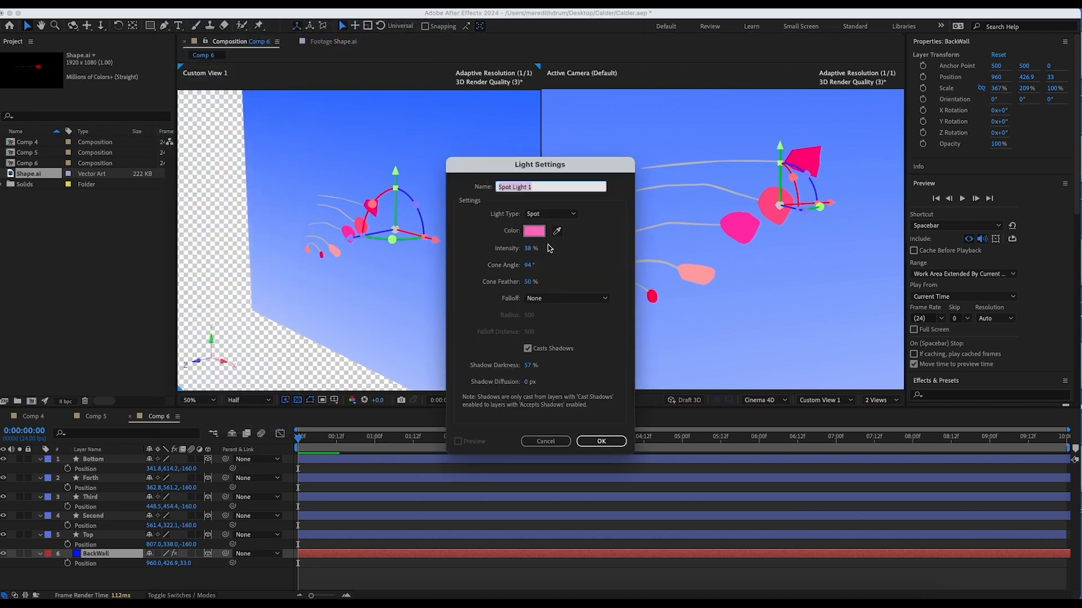
pyautogui.click(575, 214)
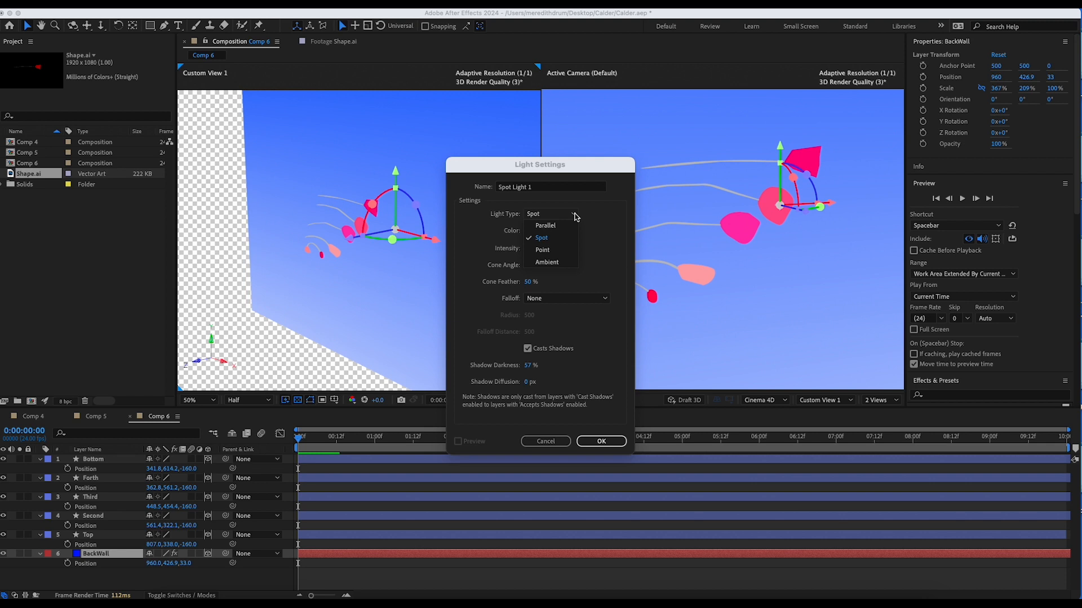
pyautogui.click(568, 263)
pyautogui.click(540, 233)
pyautogui.moveTo(405, 254); pyautogui.dragTo(398, 241)
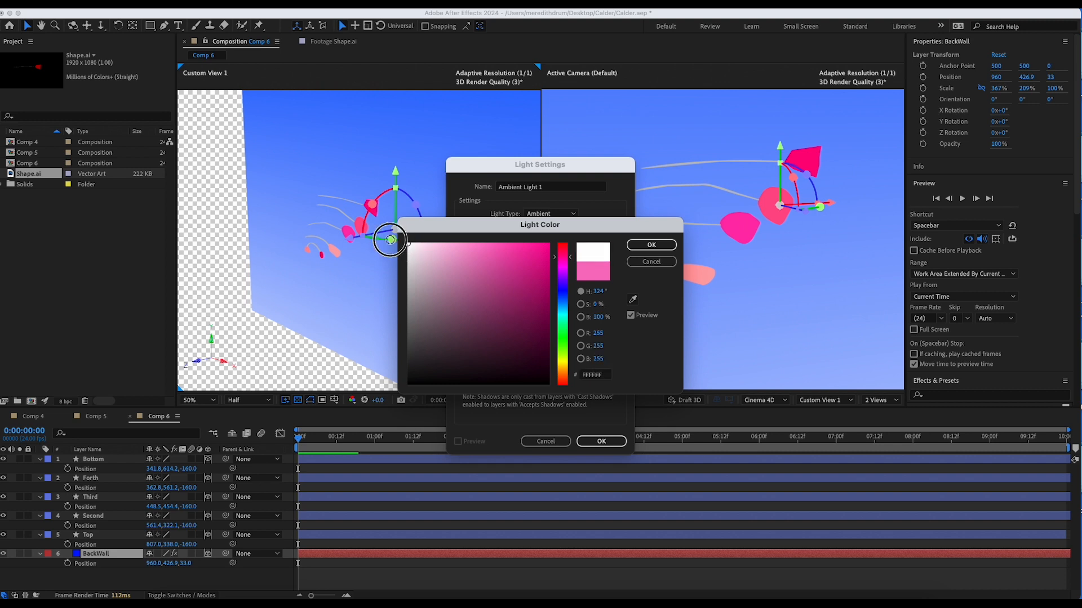
pyautogui.click(647, 248)
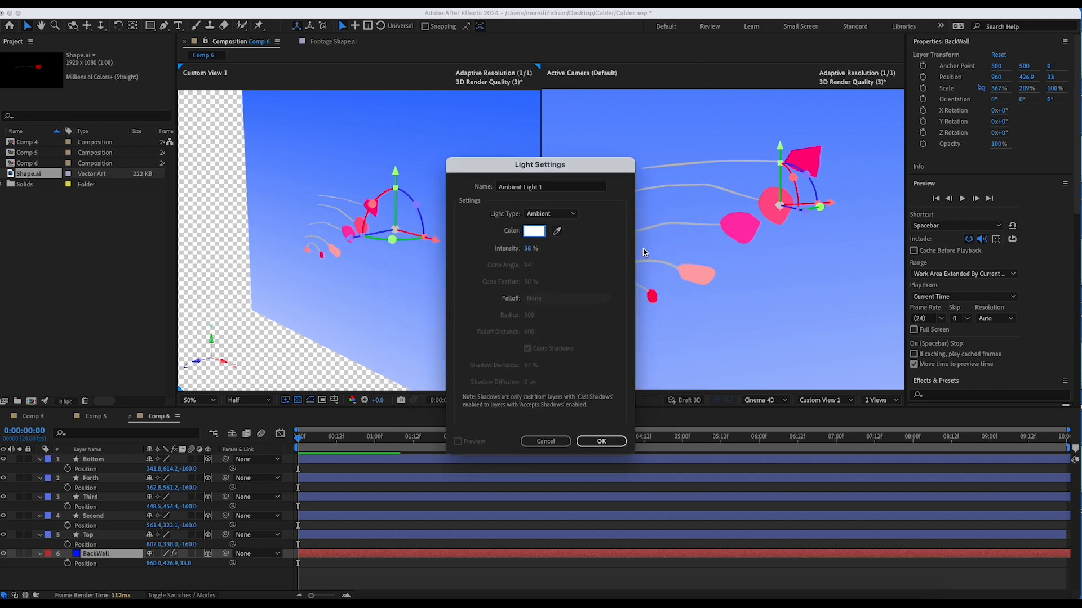
pyautogui.click(601, 441)
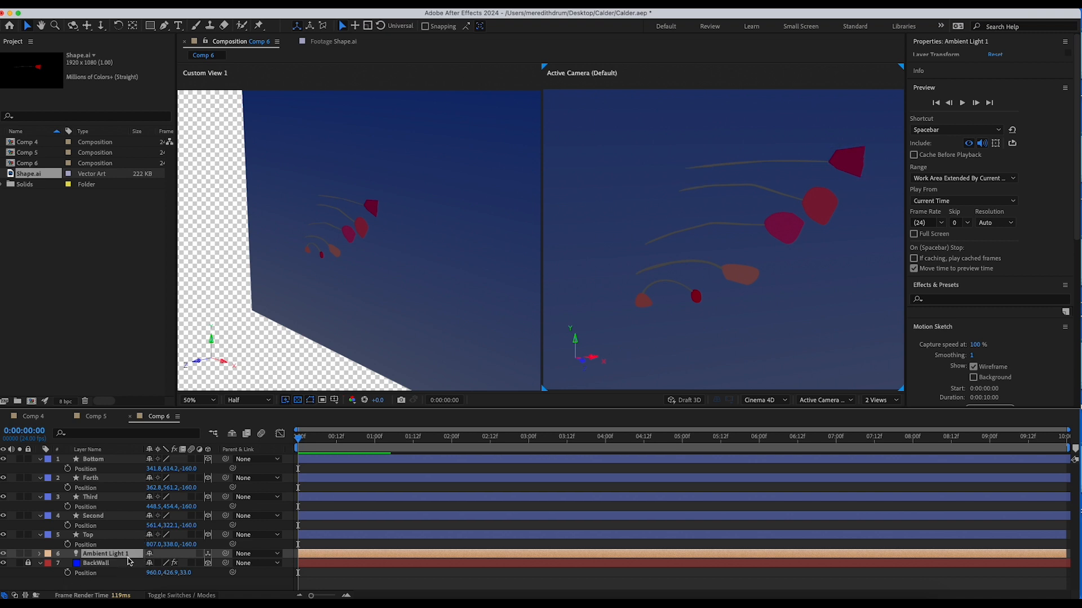
# Try an intensity of 81% on the ambient light and undo the change.
pyautogui.press('t')
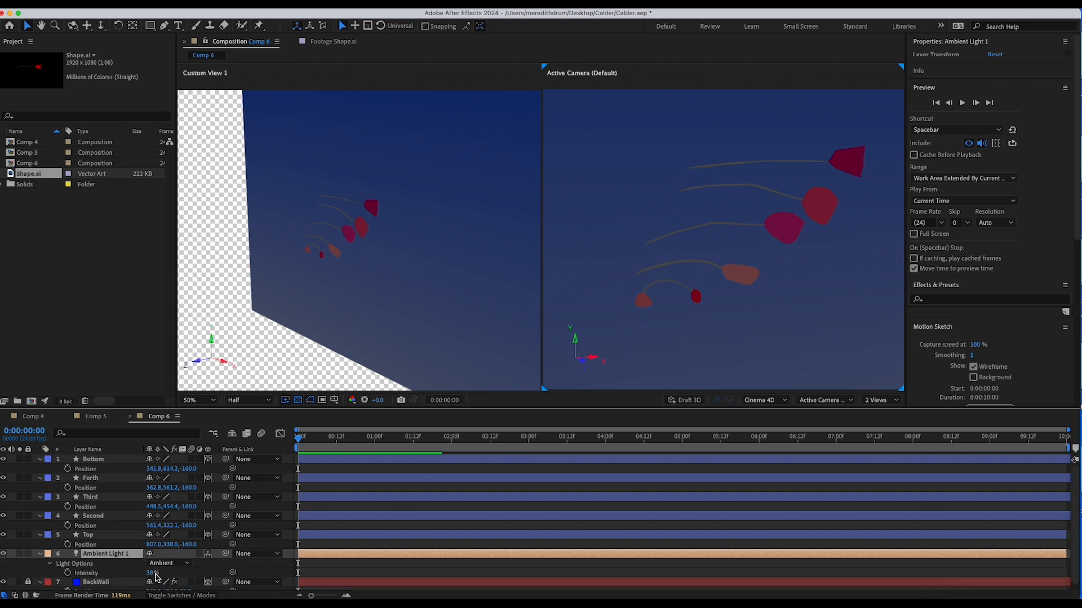
pyautogui.moveTo(151, 573); pyautogui.dragTo(171, 573)
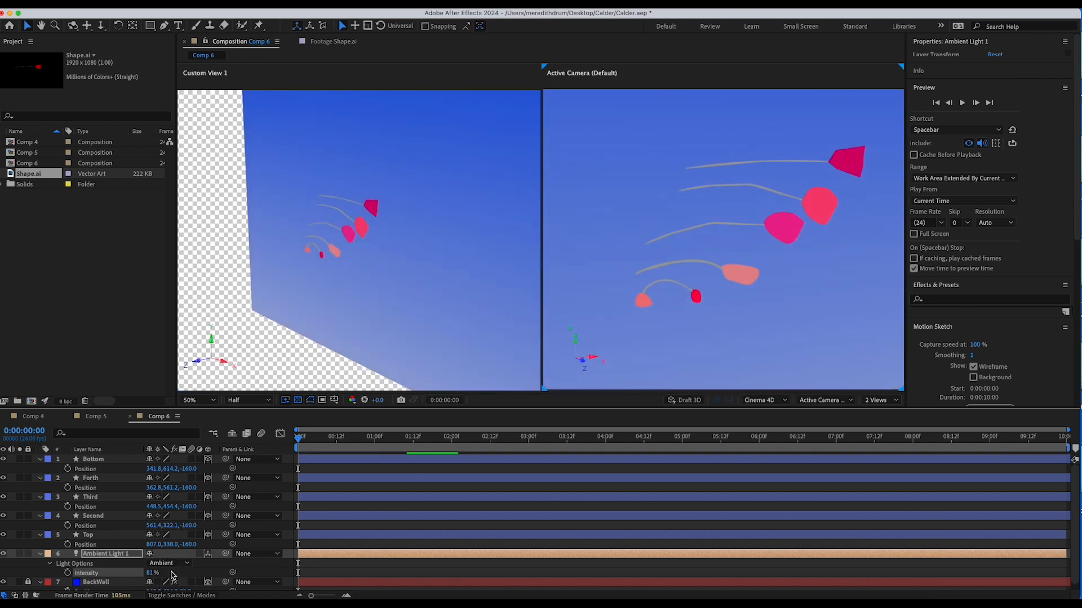
pyautogui.press('super+z')
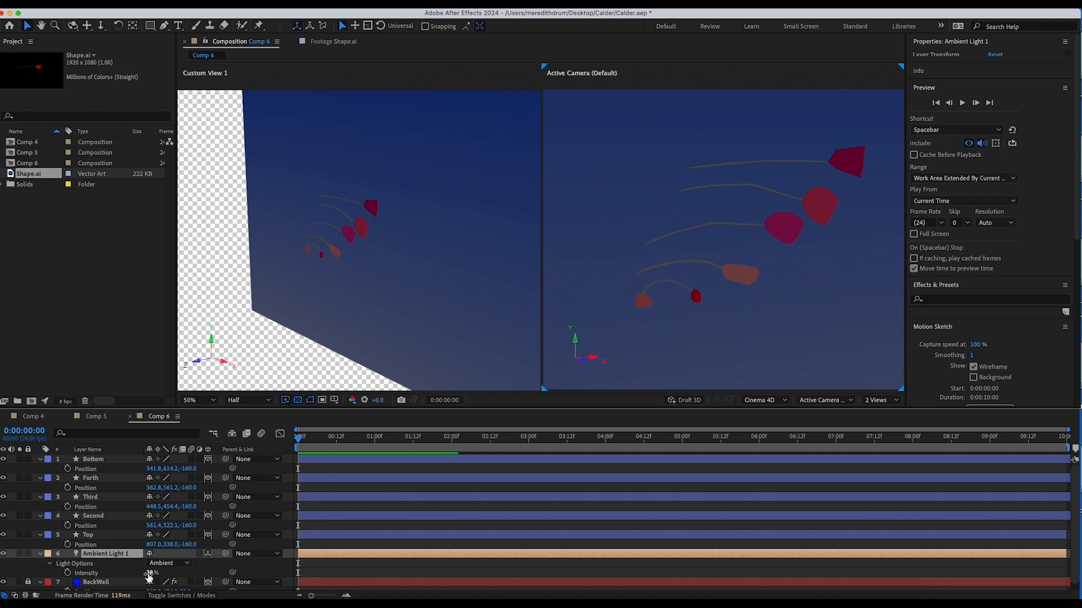
# Set the ambient light's intensity to 45% after trying 68%.
pyautogui.click(41, 554)
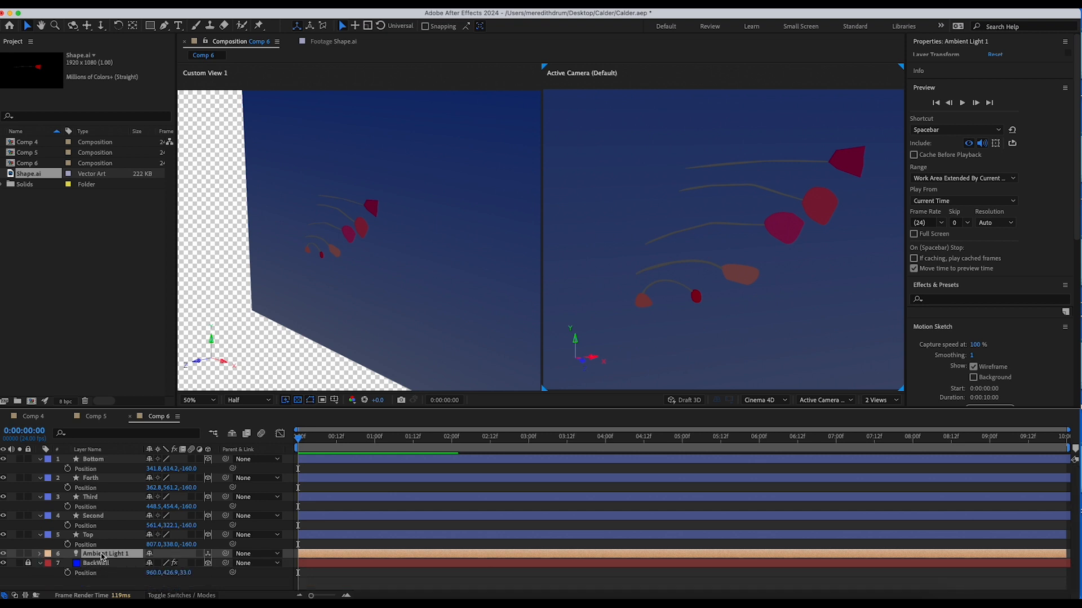
pyautogui.press('t')
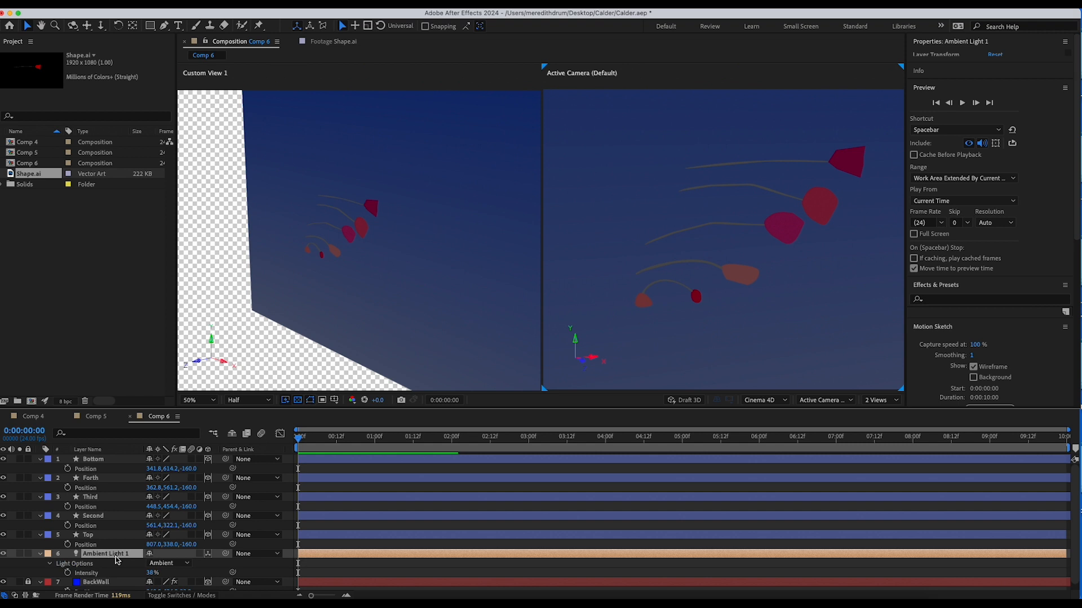
pyautogui.moveTo(152, 573); pyautogui.dragTo(163, 573)
pyautogui.click(151, 574)
pyautogui.write('6')
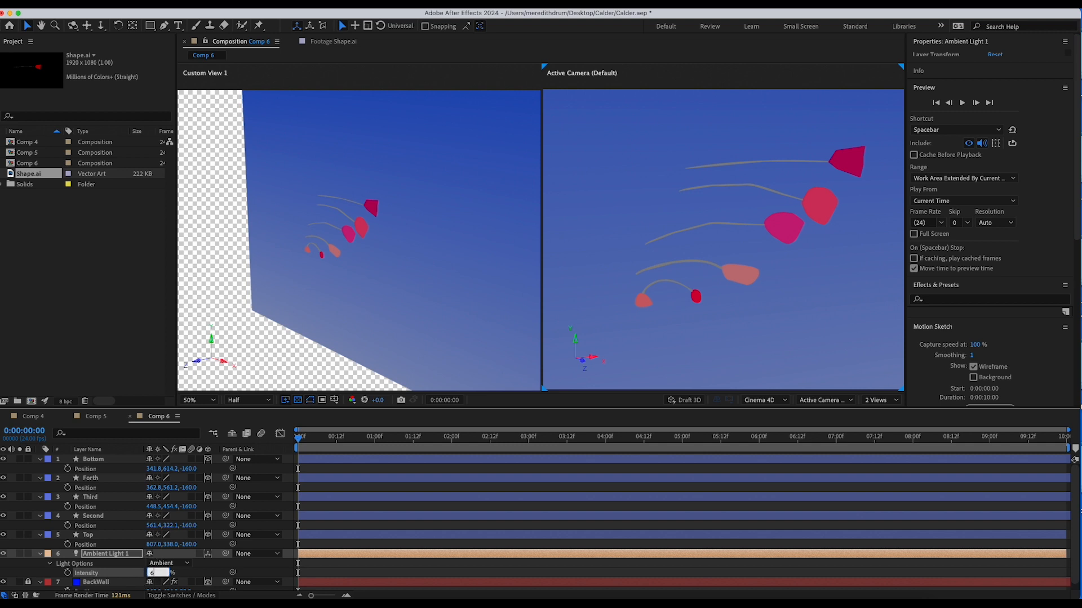
pyautogui.write('8')
pyautogui.press('Return')
pyautogui.click(151, 573)
pyautogui.write('45')
pyautogui.press('Return')
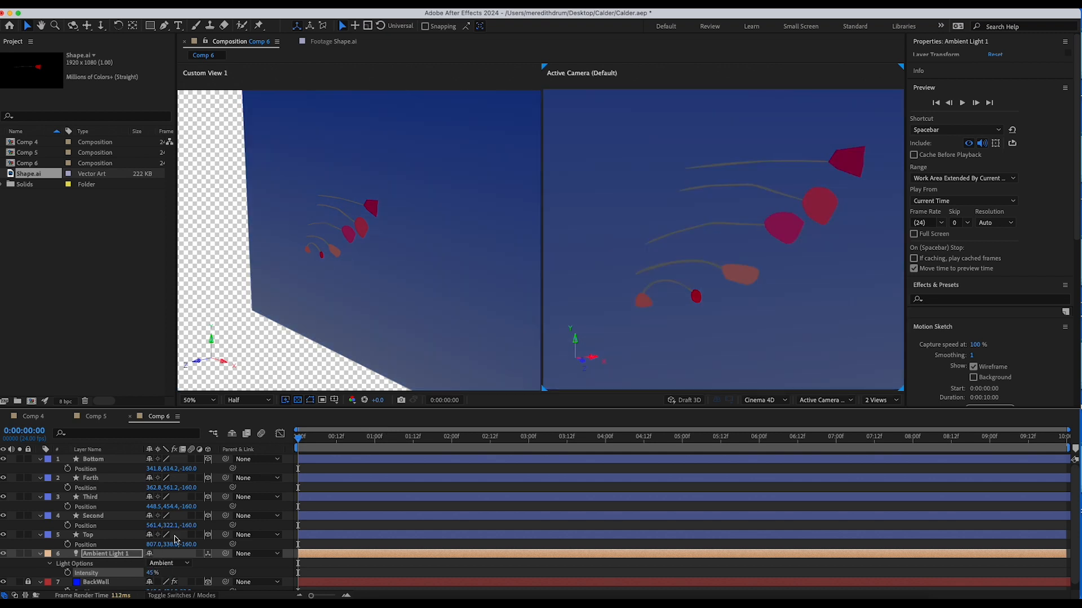
# Start a second new light in the composition and choose Spot as its light type.
pyautogui.rightClick(199, 250)
pyautogui.click(179, 281)
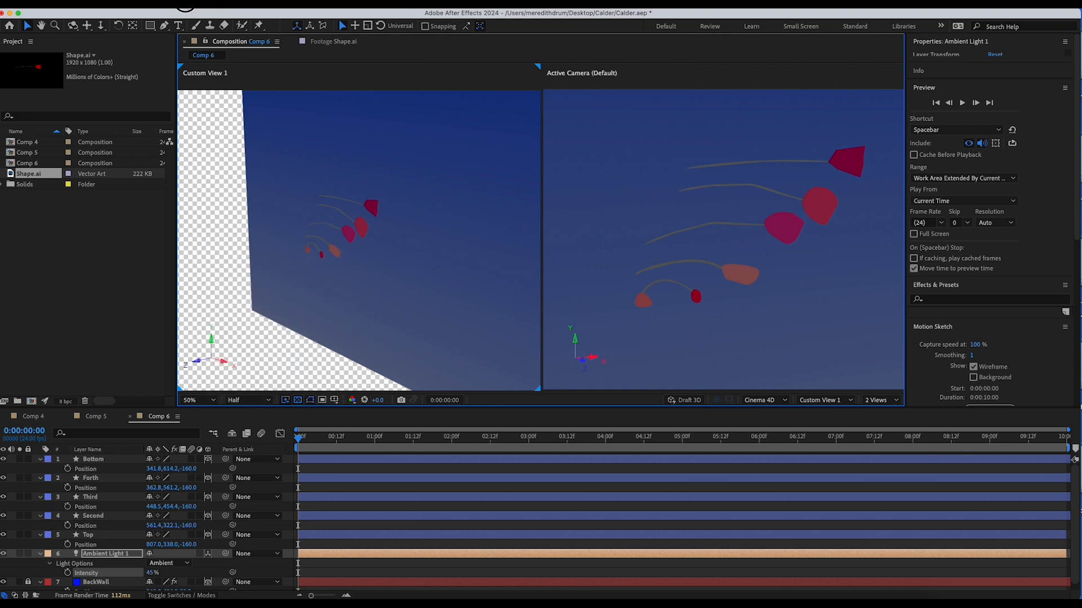
pyautogui.click(186, 3)
pyautogui.click(185, 4)
pyautogui.click(185, 7)
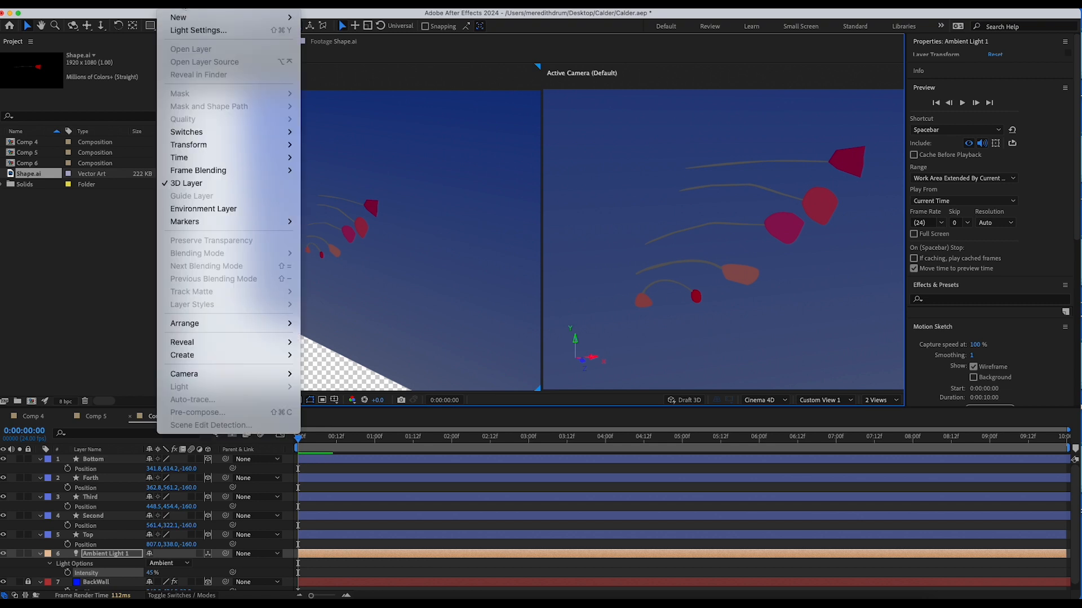
pyautogui.moveTo(183, 17)
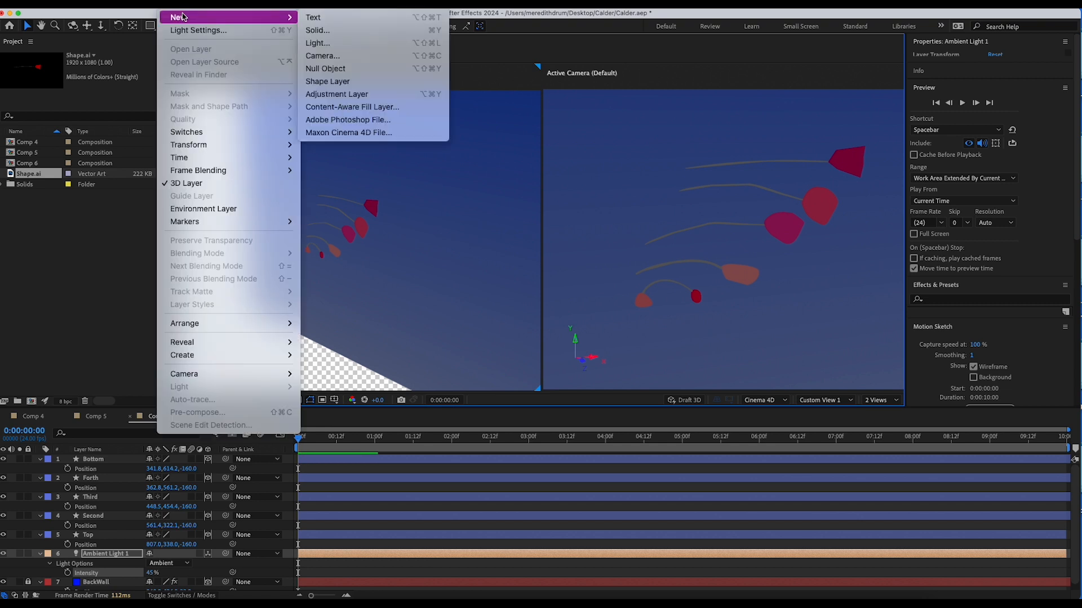
pyautogui.click(318, 43)
pyautogui.click(563, 216)
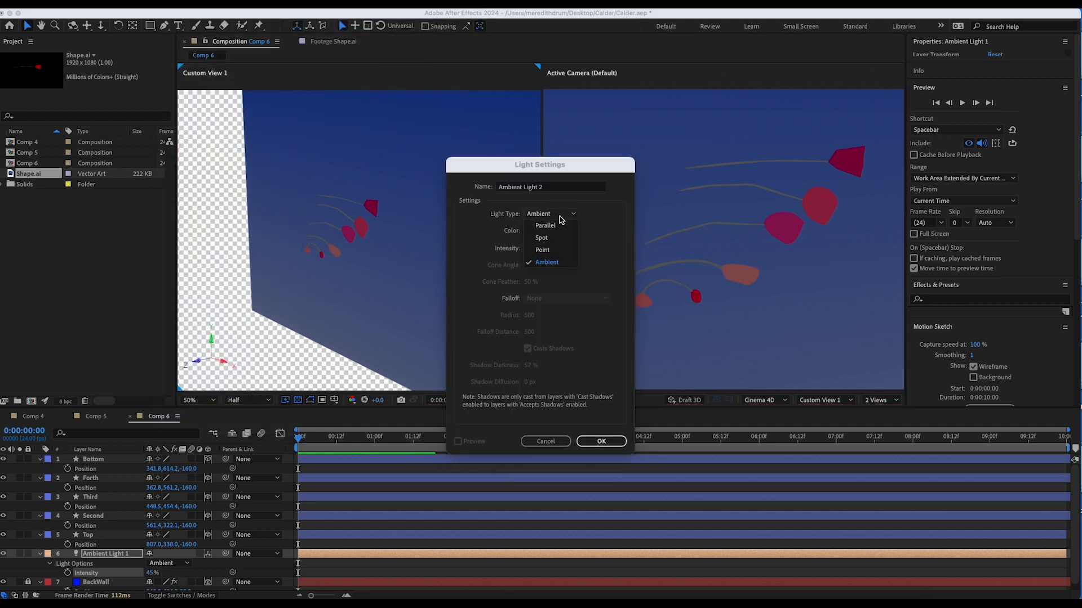
pyautogui.click(552, 236)
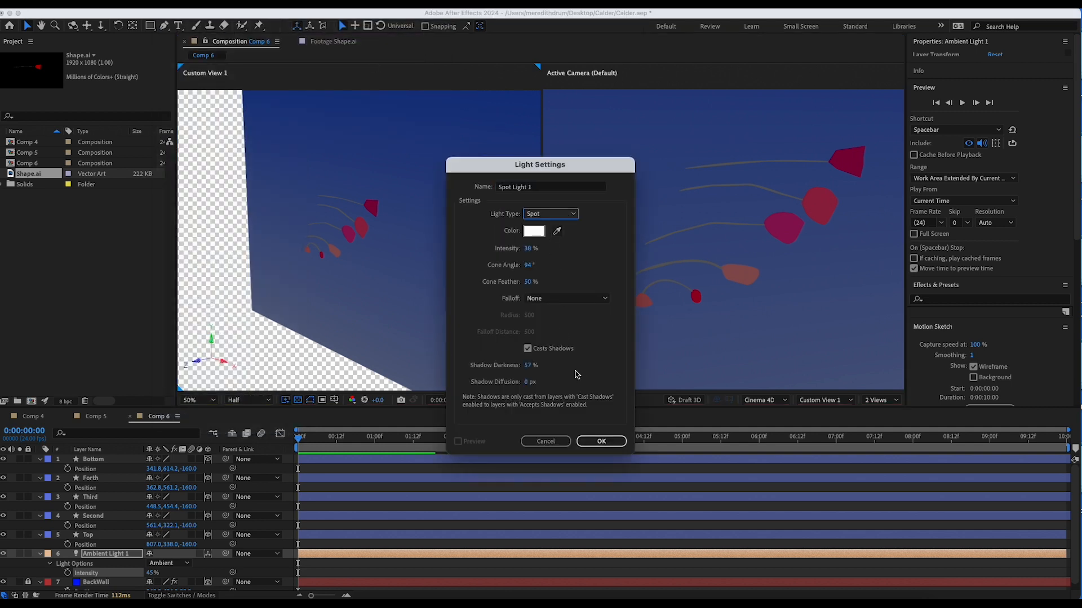
# Create the spot light with Casts Shadows on, a shadow darkness of 72% and an intensity of 100%.
pyautogui.click(528, 349)
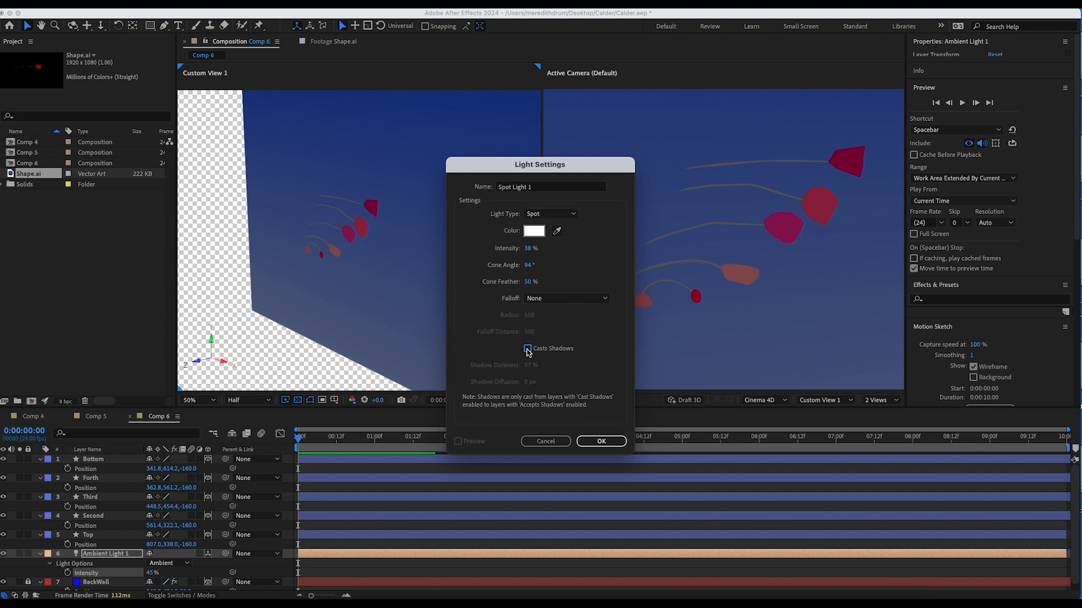
pyautogui.moveTo(528, 365); pyautogui.dragTo(537, 367)
pyautogui.click(528, 350)
pyautogui.click(527, 348)
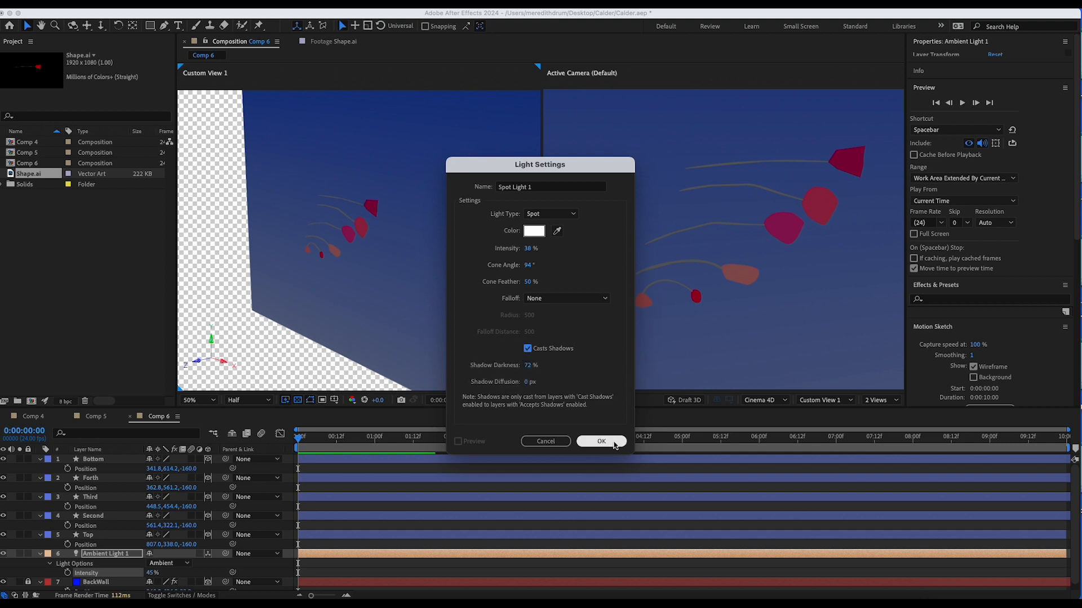
pyautogui.moveTo(529, 249); pyautogui.dragTo(718, 249)
pyautogui.moveTo(529, 249); pyautogui.dragTo(531, 248)
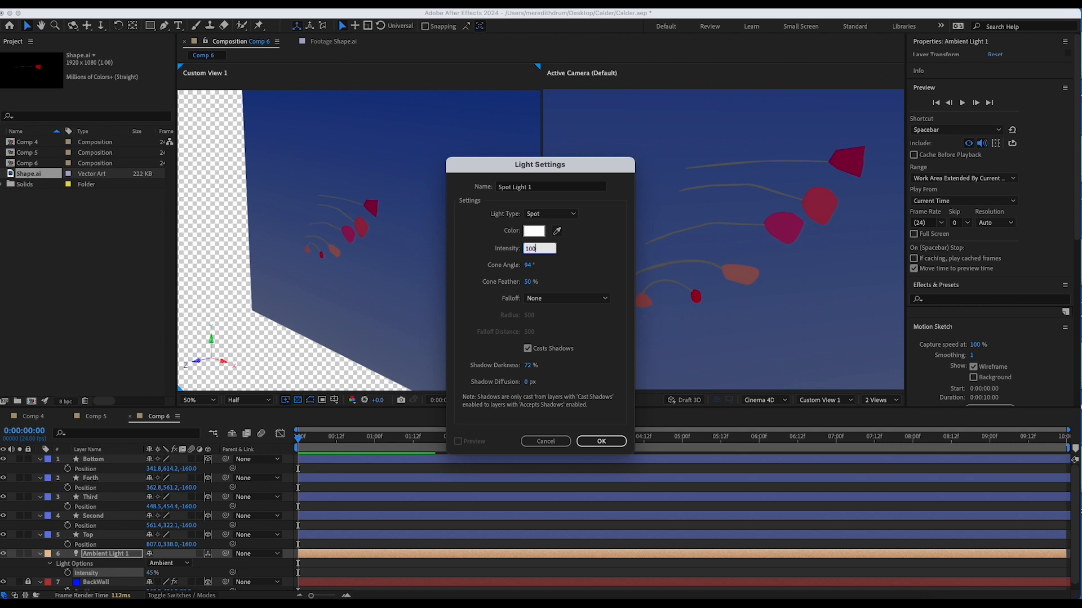
pyautogui.press('Return')
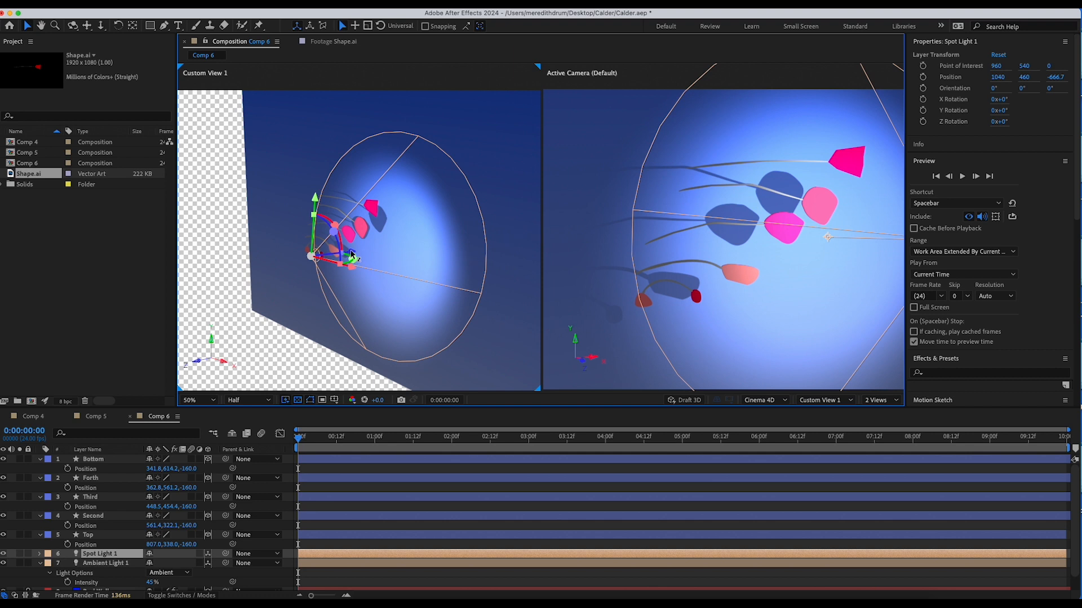
# Pull the spot light away from the back wall to a Z position of about -981.
pyautogui.moveTo(353, 255); pyautogui.dragTo(307, 261)
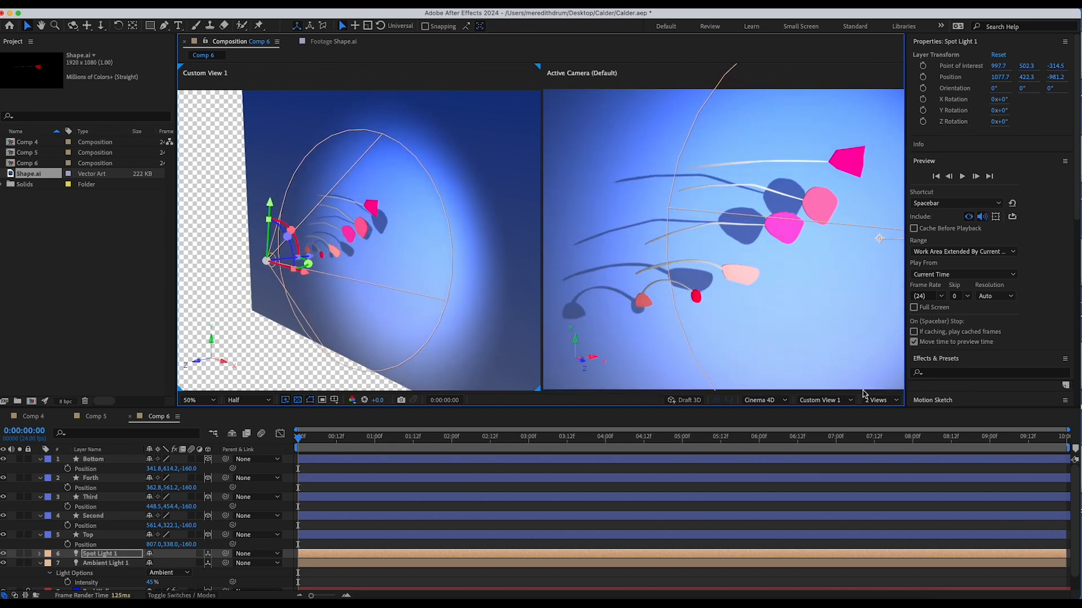
# Keep the two-view layout and switch the non-camera view to Custom View 2, orbited to show the wall and mobile obliquely.
pyautogui.click(878, 400)
pyautogui.click(883, 412)
pyautogui.click(877, 400)
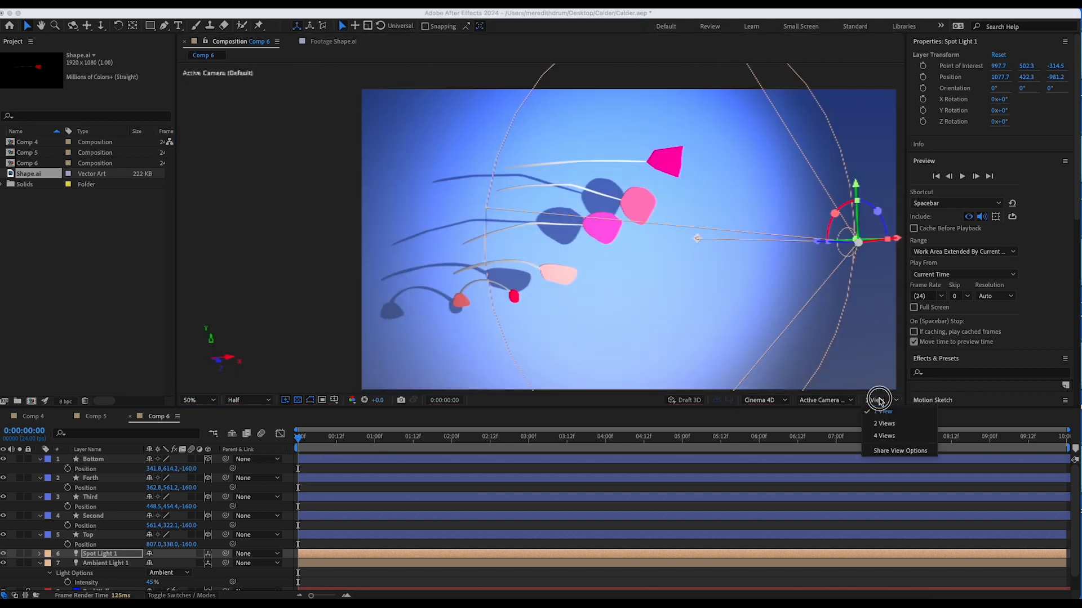
pyautogui.click(886, 424)
pyautogui.click(425, 124)
pyautogui.click(840, 401)
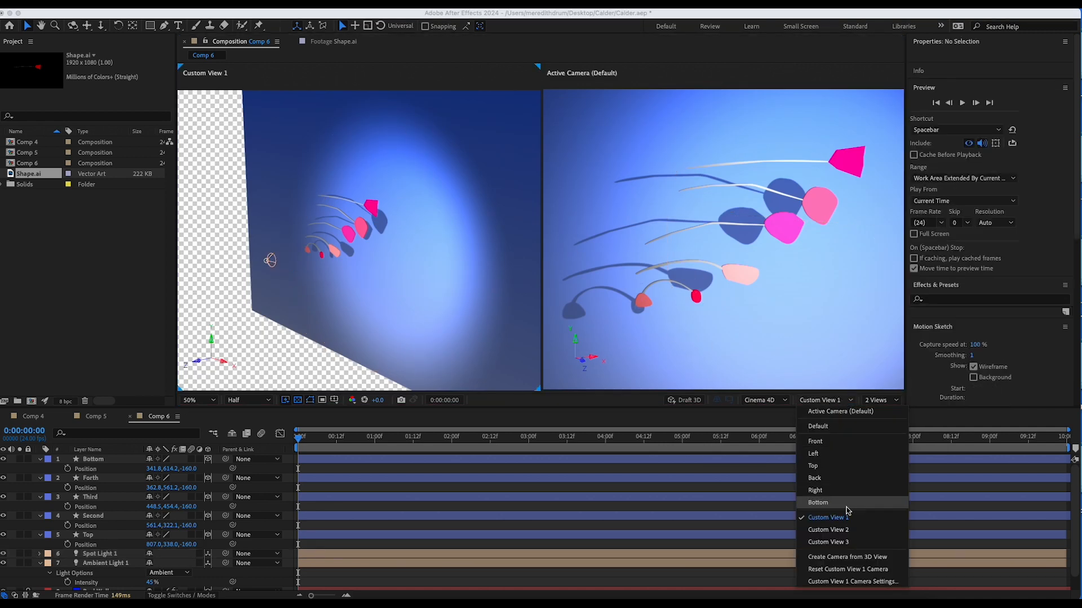
pyautogui.click(834, 530)
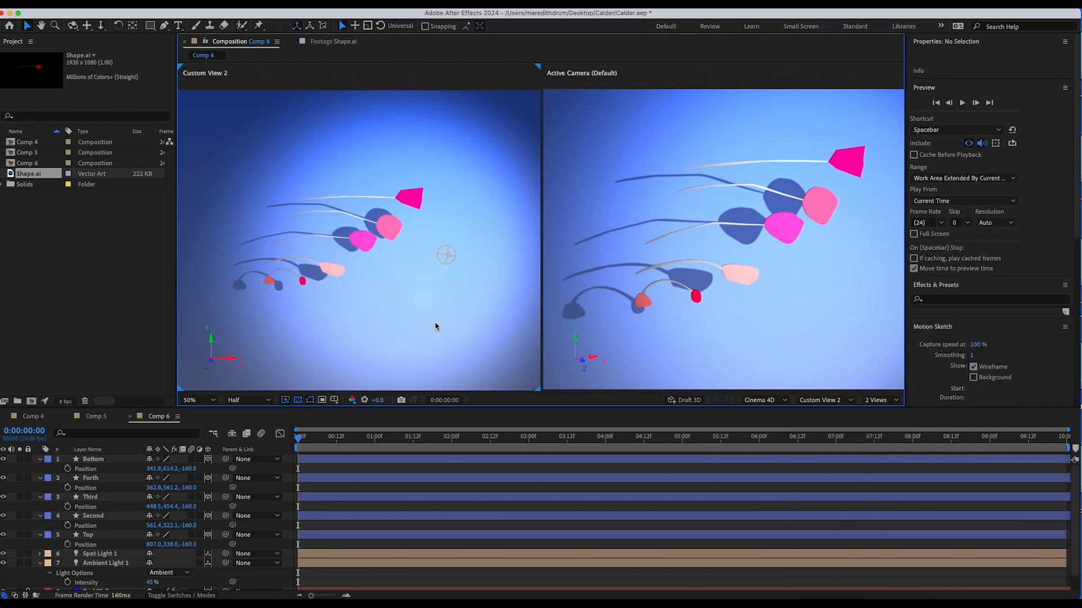
pyautogui.moveTo(413, 326); pyautogui.dragTo(365, 323)
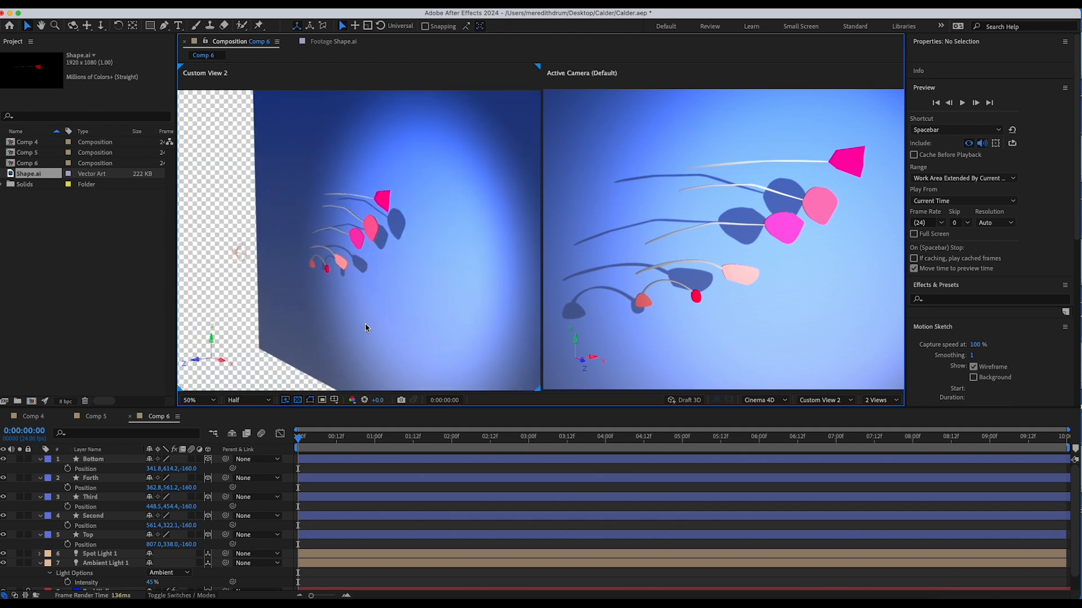
pyautogui.moveTo(374, 321)
pyautogui.mouseDown()
pyautogui.moveTo(406, 324)
pyautogui.moveTo(384, 323)
pyautogui.mouseUp()
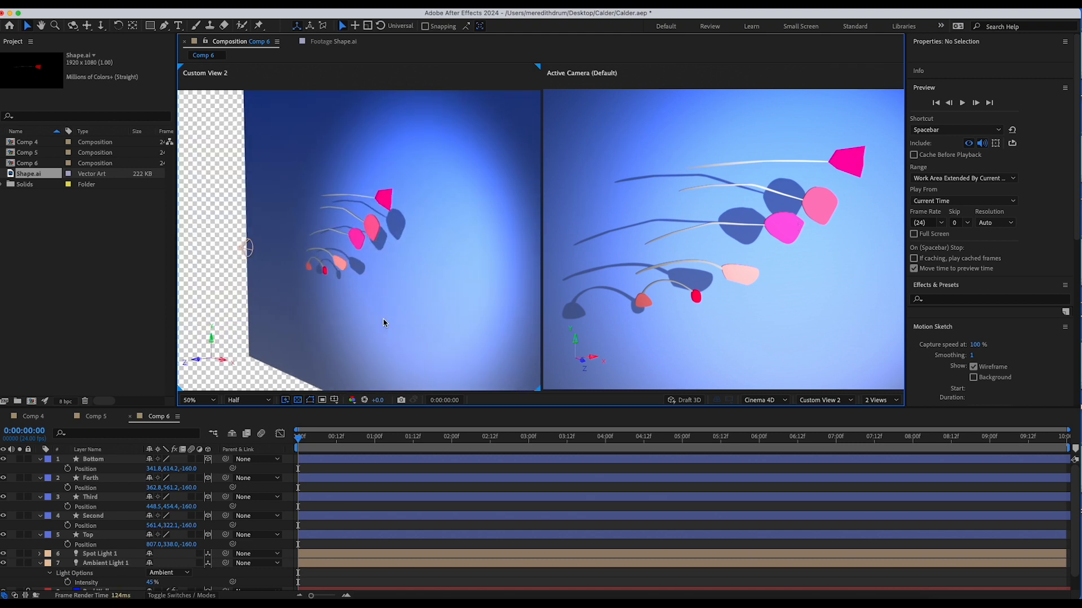
# Reposition the spot light higher and farther from the wall, to about 998, 285, -1091.
pyautogui.click(105, 555)
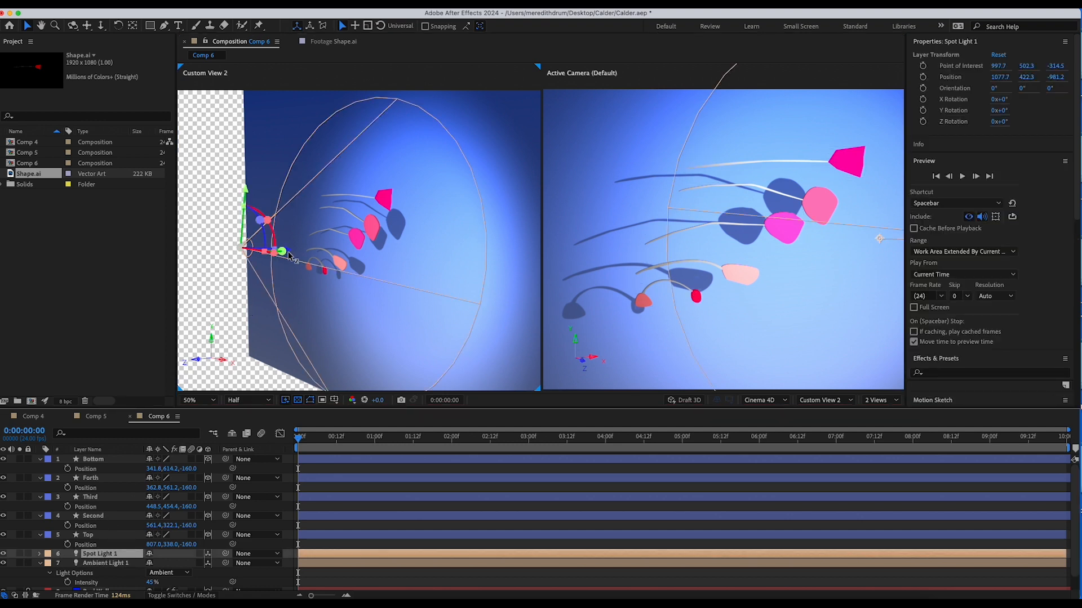
pyautogui.moveTo(289, 257); pyautogui.dragTo(285, 252)
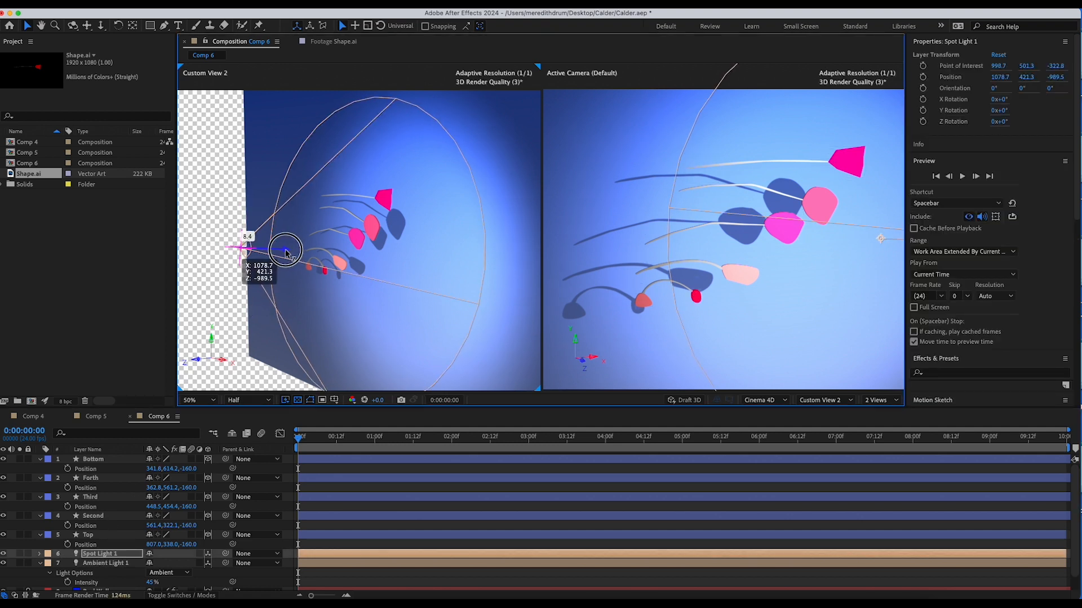
pyautogui.moveTo(343, 270)
pyautogui.mouseDown()
pyautogui.moveTo(353, 298)
pyautogui.moveTo(295, 287)
pyautogui.moveTo(257, 305)
pyautogui.moveTo(300, 290)
pyautogui.moveTo(285, 293)
pyautogui.mouseUp()
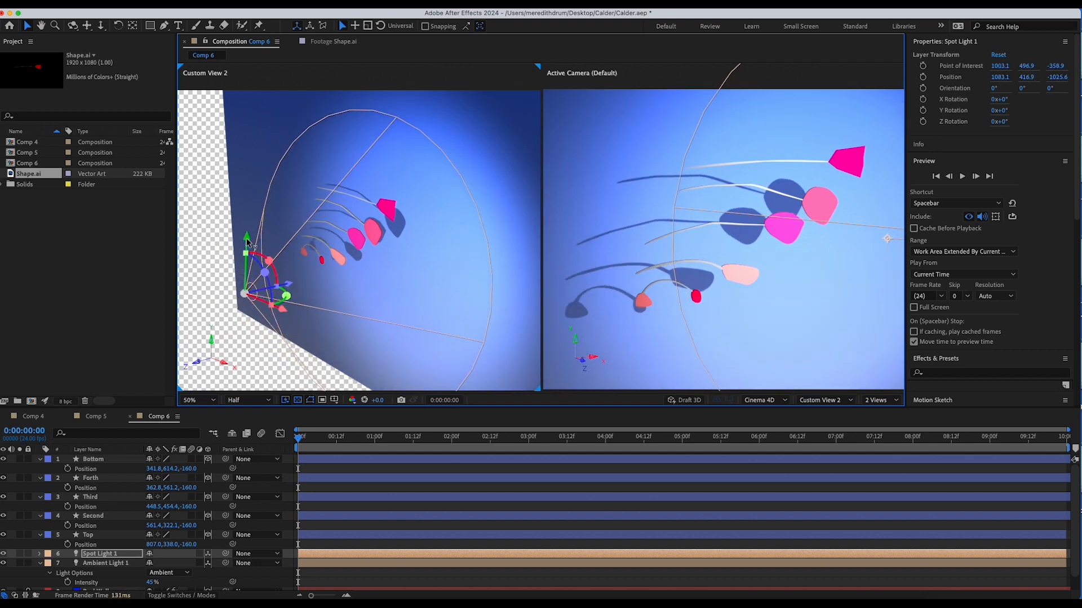
pyautogui.moveTo(248, 243); pyautogui.dragTo(248, 209)
pyautogui.moveTo(288, 282)
pyautogui.mouseDown()
pyautogui.moveTo(299, 287)
pyautogui.moveTo(273, 265)
pyautogui.moveTo(272, 275)
pyautogui.mouseUp()
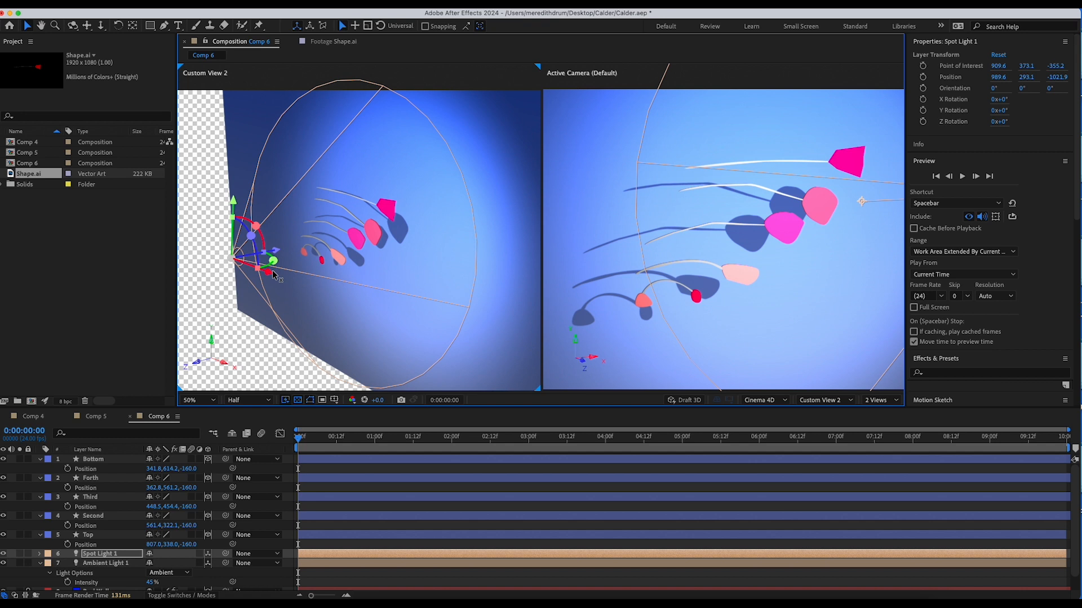
pyautogui.moveTo(276, 250); pyautogui.dragTo(260, 255)
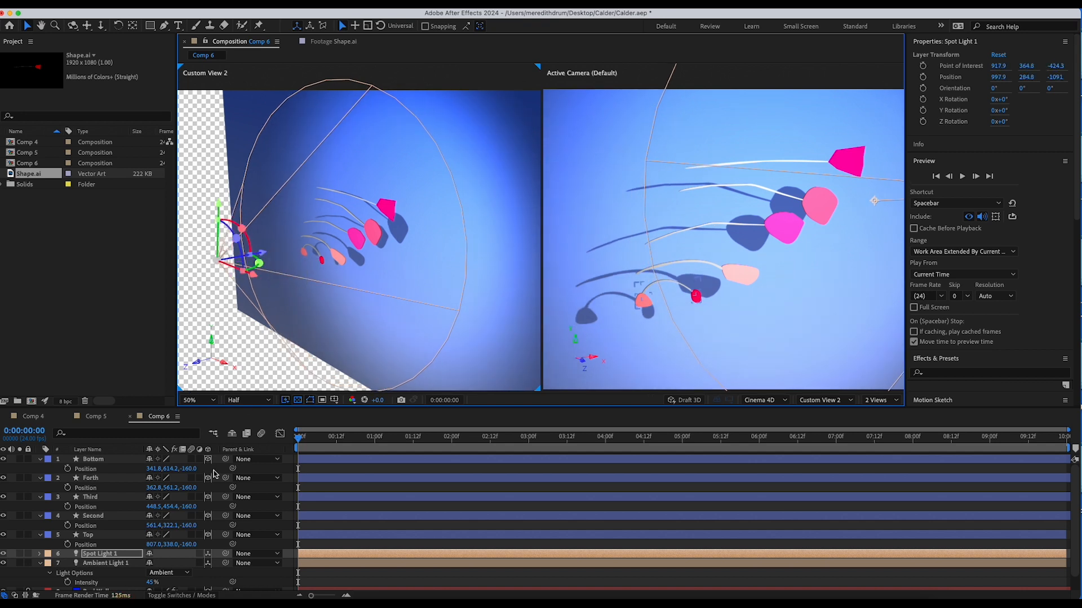
# Lower the ambient light's intensity to 15%.
pyautogui.click(111, 564)
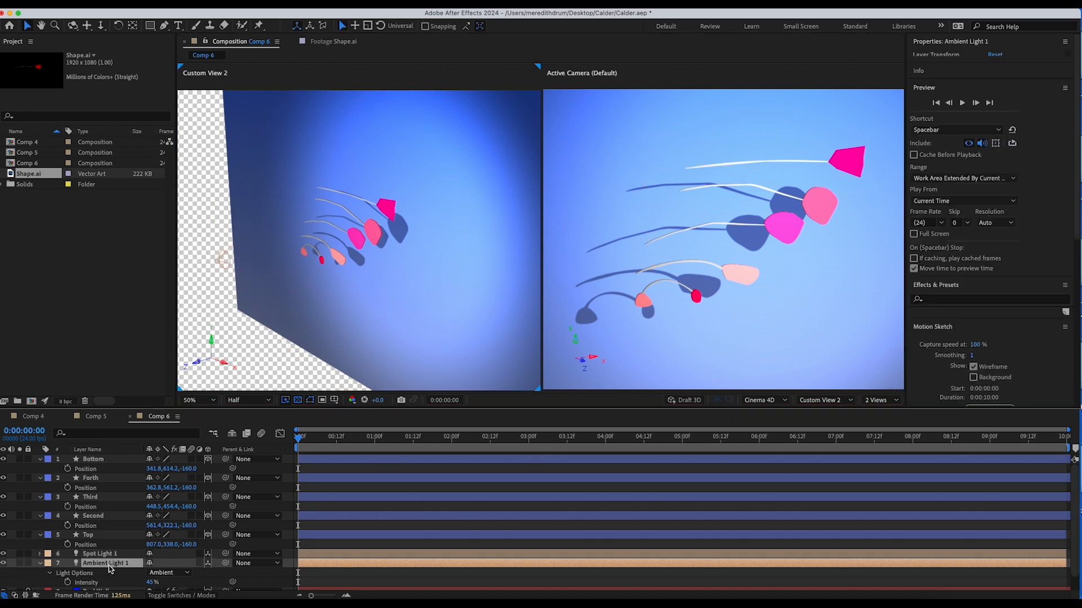
pyautogui.press('t')
pyautogui.press('t')
pyautogui.scroll(-1, 140, 563)
pyautogui.click(151, 567)
pyautogui.moveTo(151, 566); pyautogui.dragTo(136, 572)
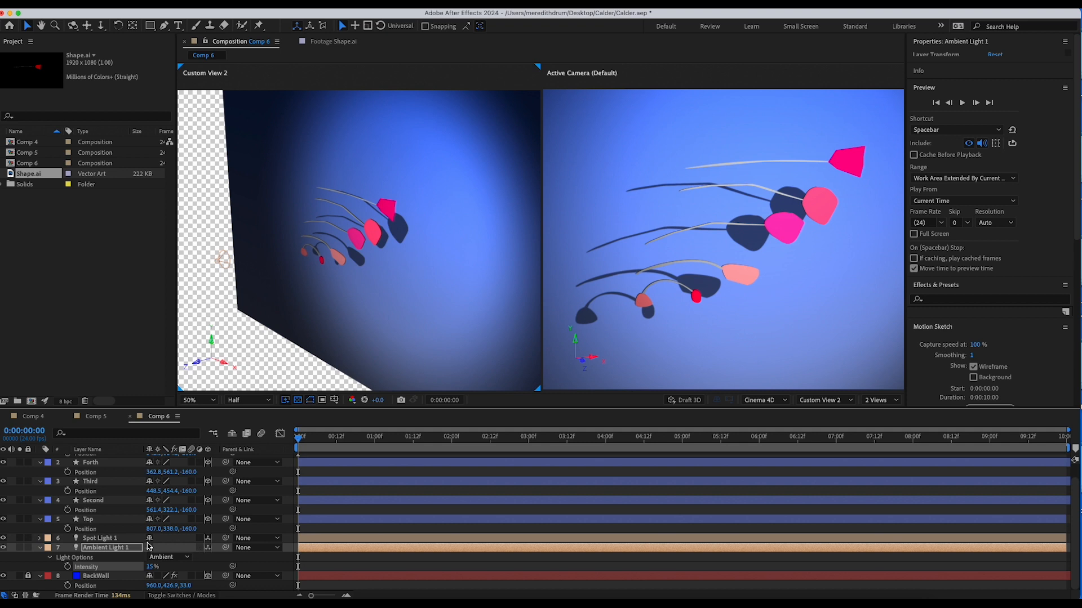
# Set the spot light's intensity to 98% and widen its cone angle to 100°.
pyautogui.click(99, 538)
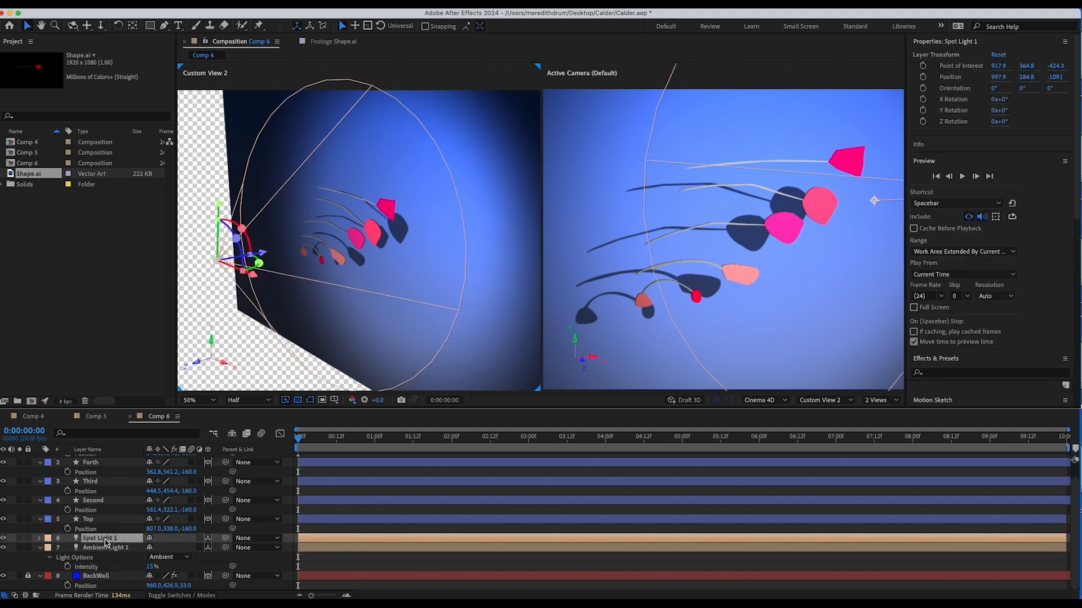
pyautogui.press('t')
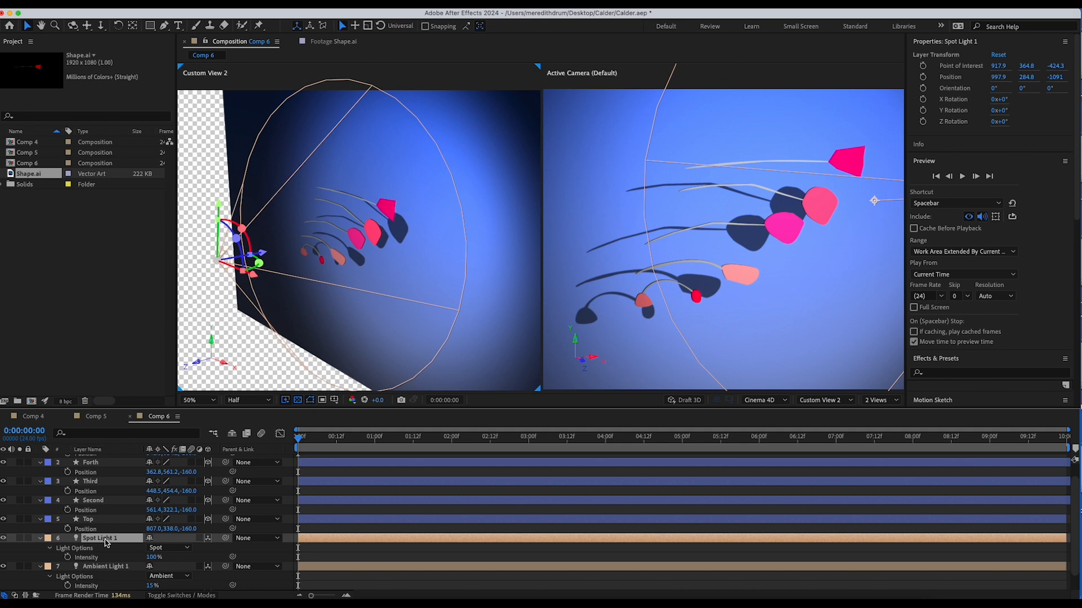
pyautogui.moveTo(149, 557); pyautogui.dragTo(154, 565)
pyautogui.click(151, 557)
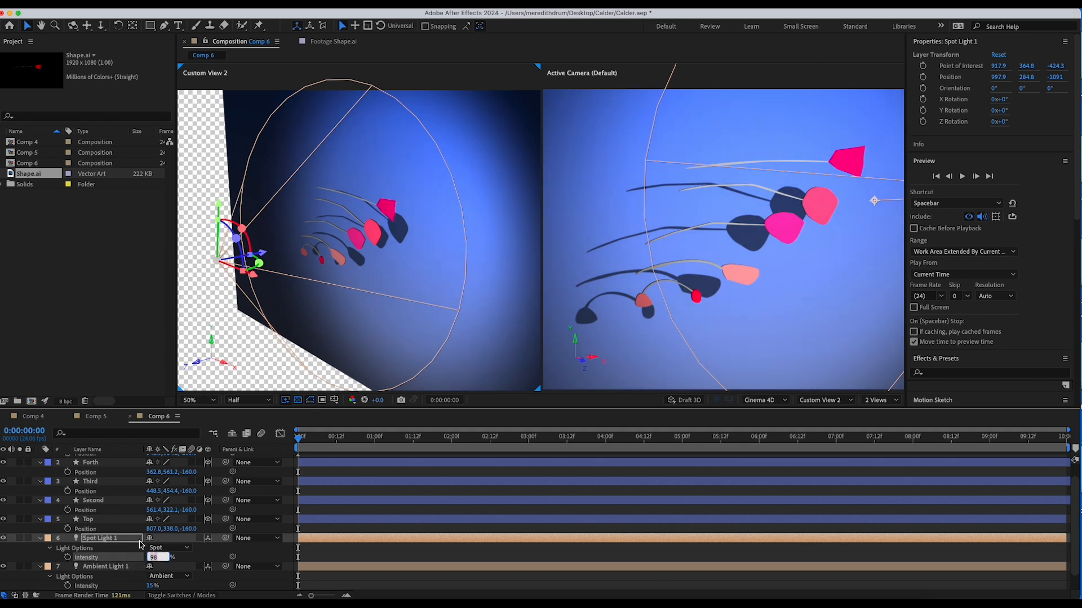
pyautogui.click(41, 539)
pyautogui.click(41, 539)
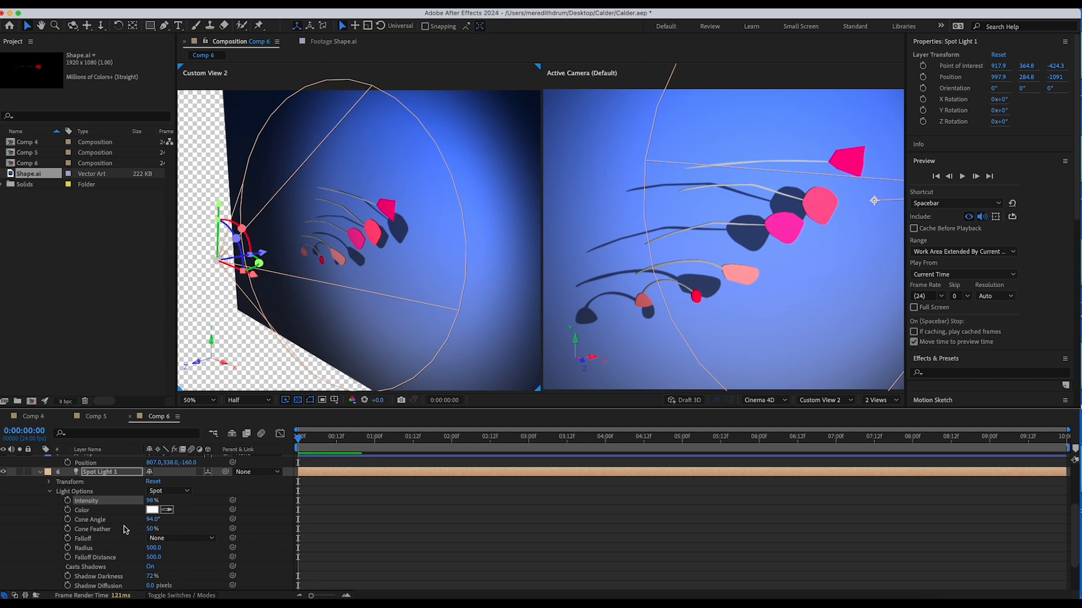
pyautogui.moveTo(152, 523); pyautogui.dragTo(162, 530)
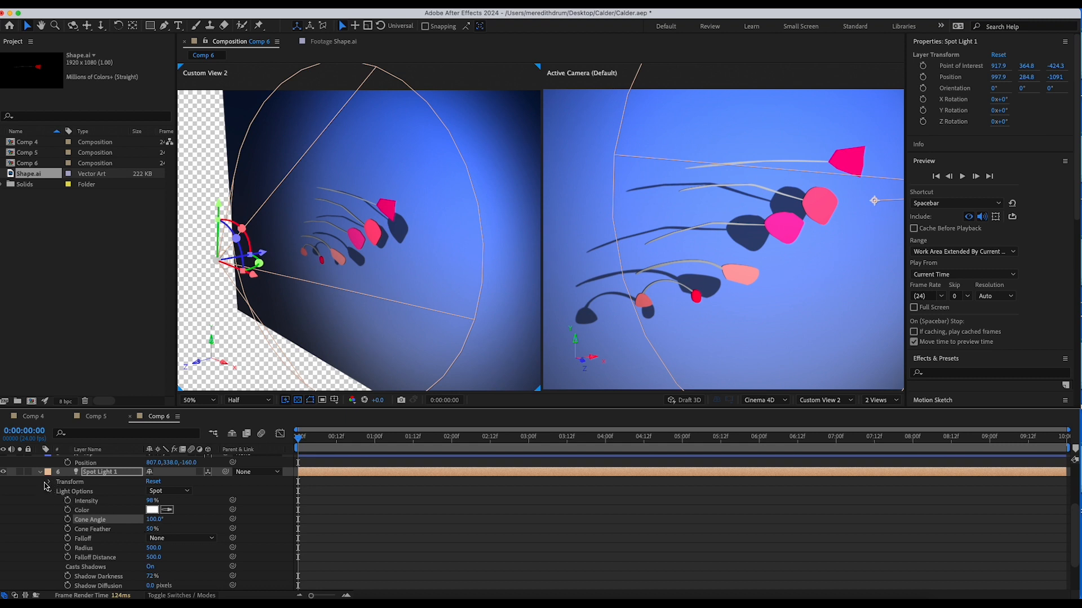
pyautogui.click(41, 473)
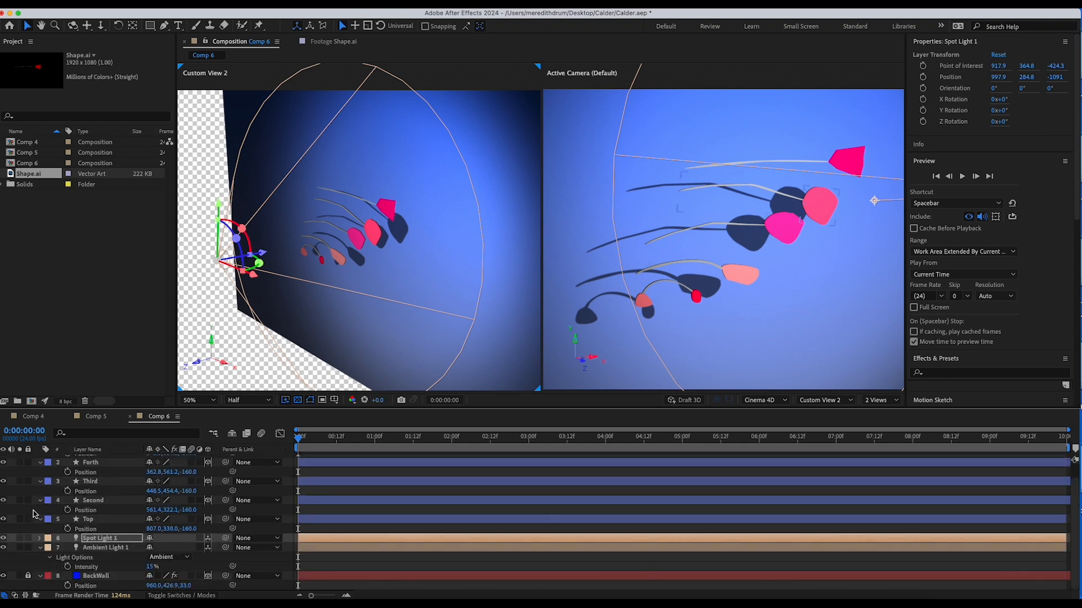
# Set the ambient light's intensity to 20% and collapse its properties.
pyautogui.click(40, 548)
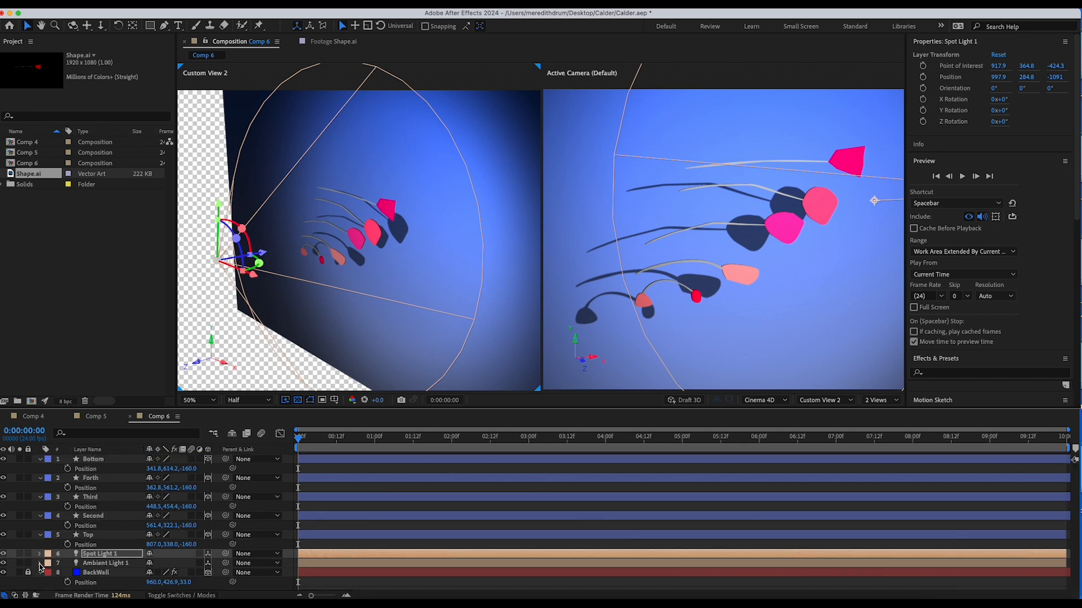
pyautogui.click(40, 563)
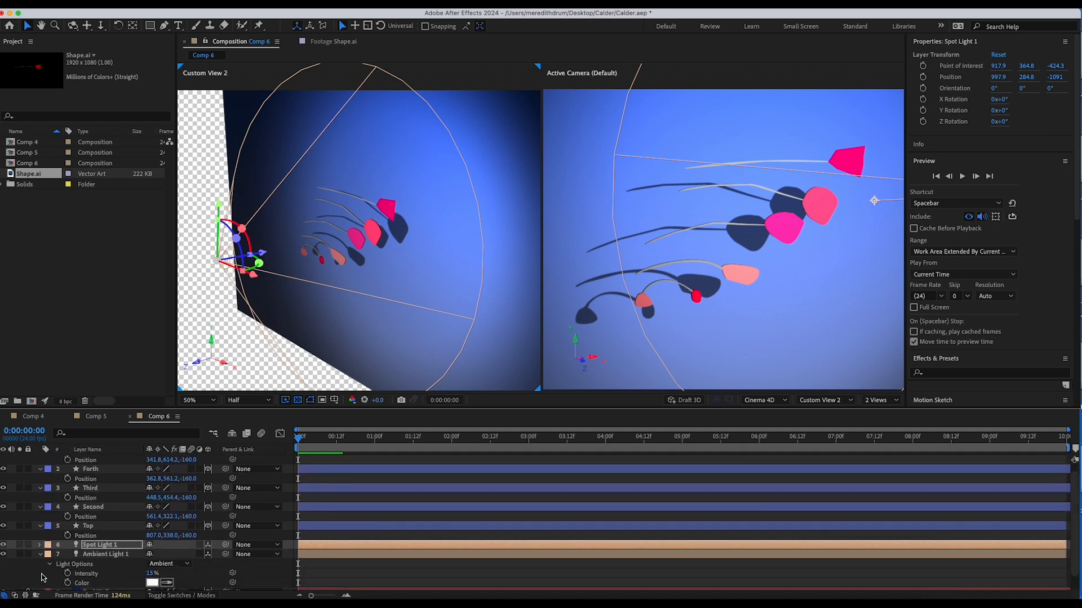
pyautogui.scroll(-1, 54, 570)
pyautogui.moveTo(151, 559); pyautogui.dragTo(156, 562)
pyautogui.click(150, 561)
pyautogui.write('20')
pyautogui.press('Return')
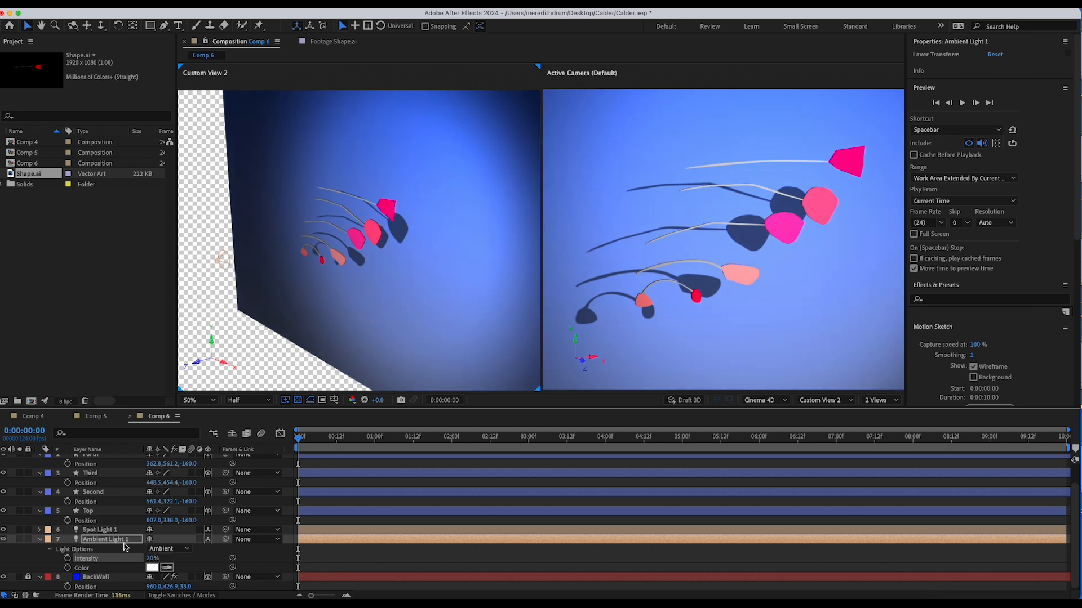
pyautogui.click(40, 540)
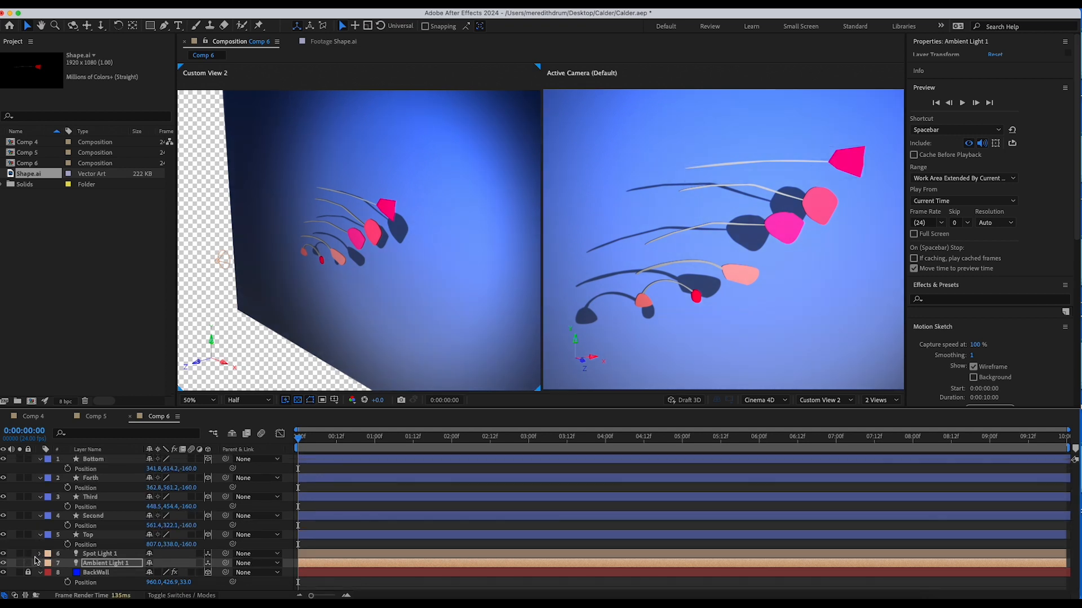
# Set the spot light's intensity to 85% and its cone feather to 48%.
pyautogui.click(40, 555)
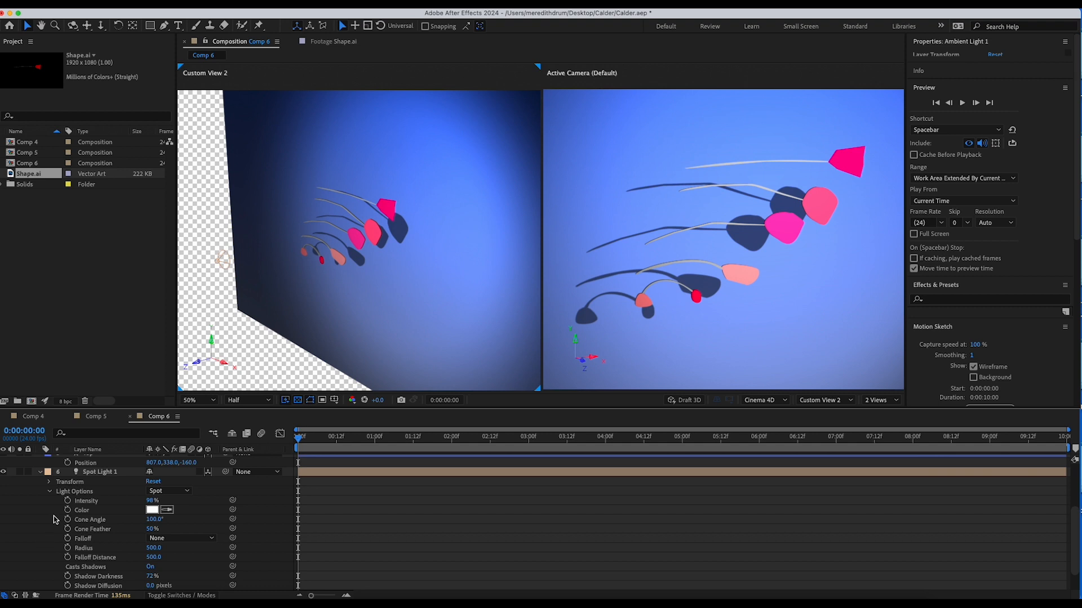
pyautogui.moveTo(150, 503); pyautogui.dragTo(149, 530)
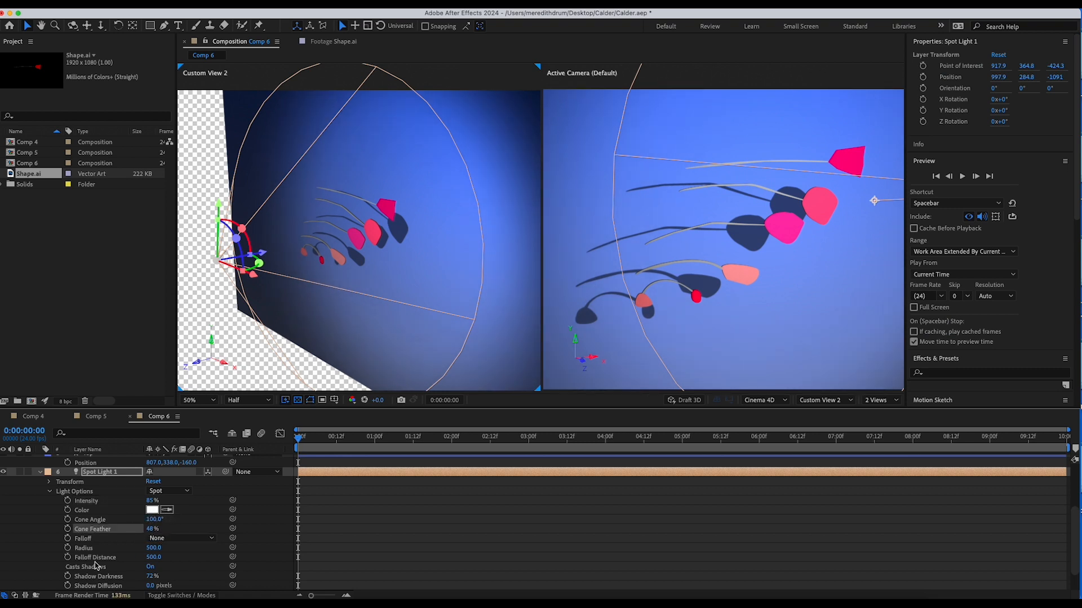
# Leave Casts Shadows on for the spot light and reduce its shadow darkness to soften the shadows on the wall.
pyautogui.scroll(-1, 120, 569)
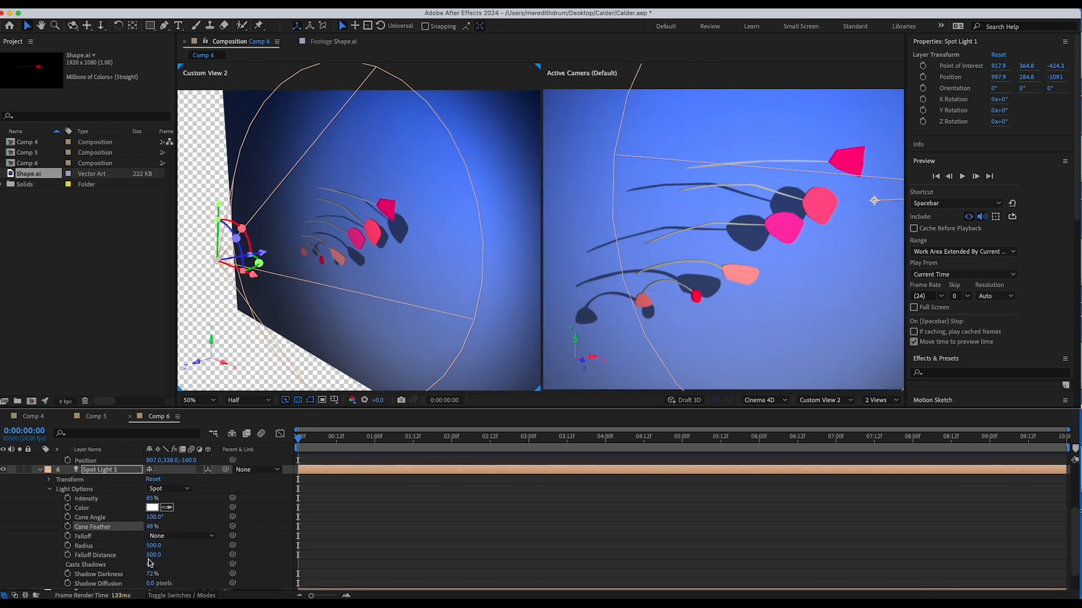
pyautogui.click(149, 564)
pyautogui.click(149, 565)
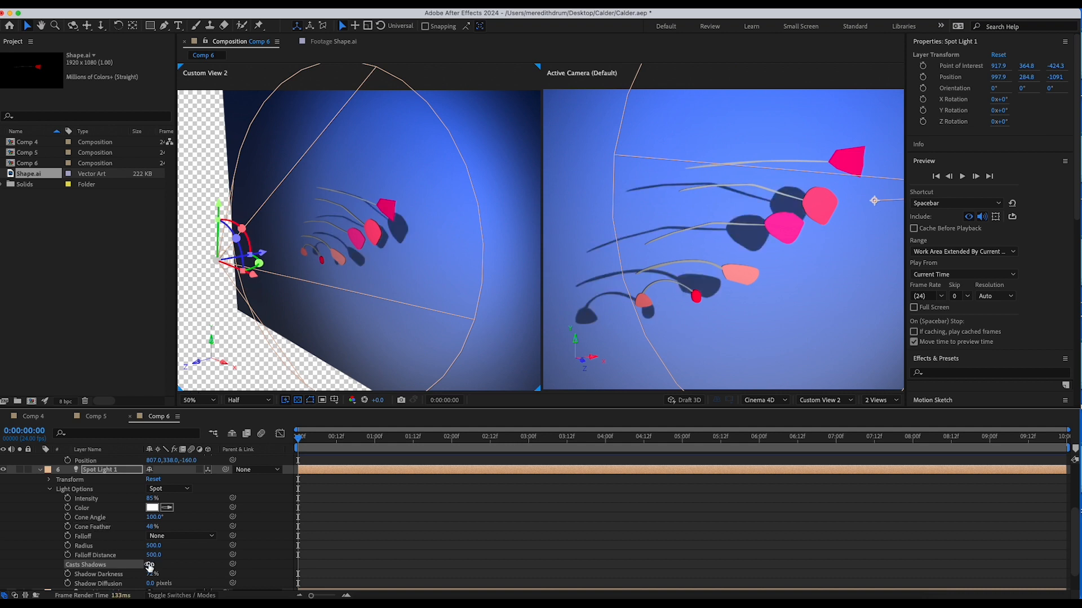
pyautogui.scroll(-1, 149, 569)
pyautogui.moveTo(149, 570); pyautogui.dragTo(136, 569)
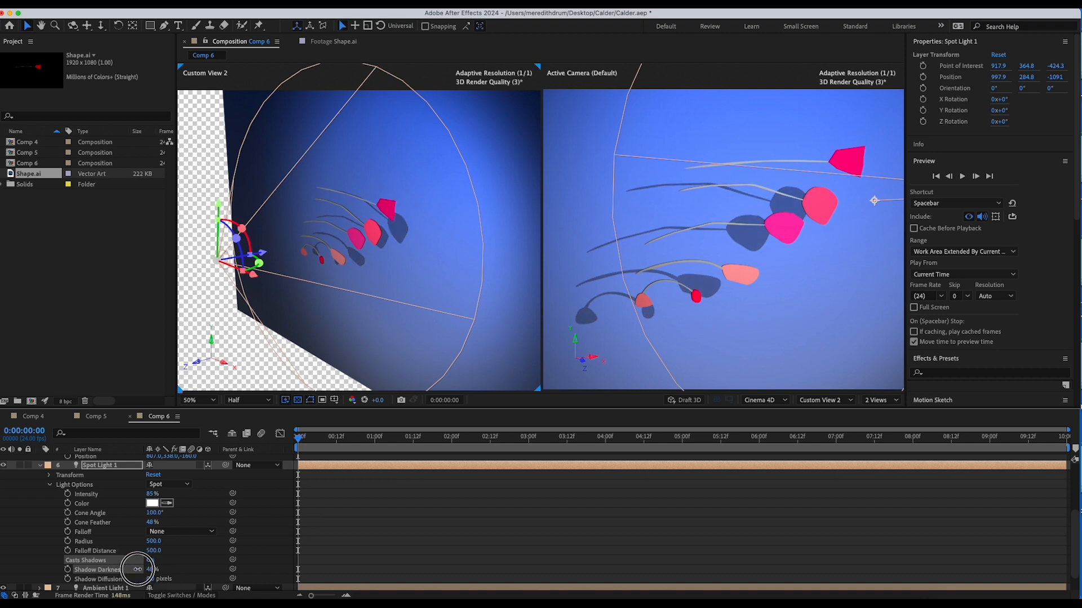
pyautogui.click(40, 466)
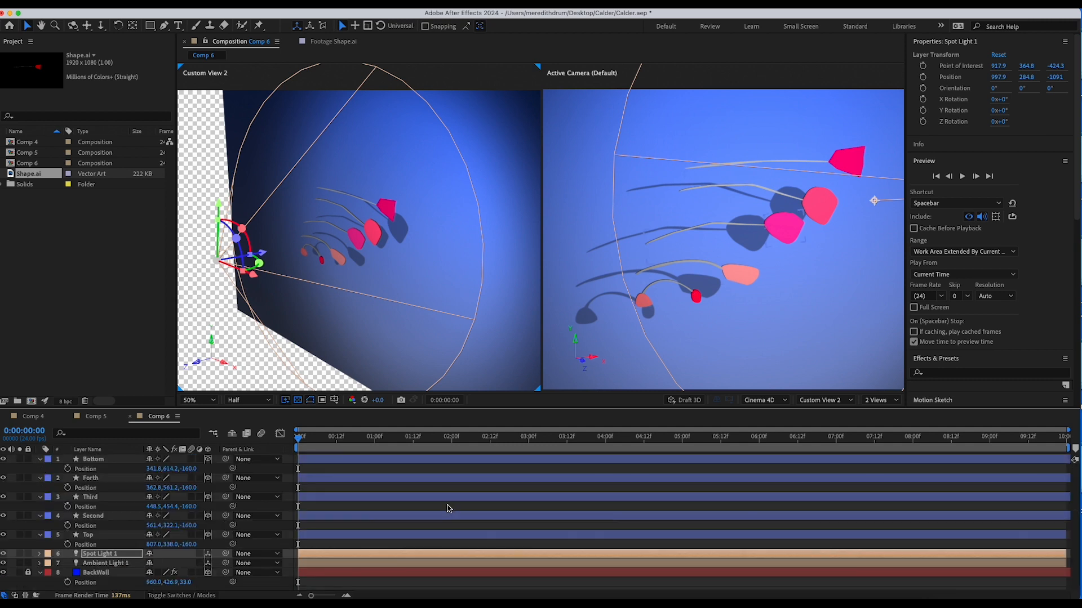
# Scrub the start of the timeline and remove the Z Rotation keyframes from the Second layer.
pyautogui.moveTo(352, 440); pyautogui.dragTo(278, 438)
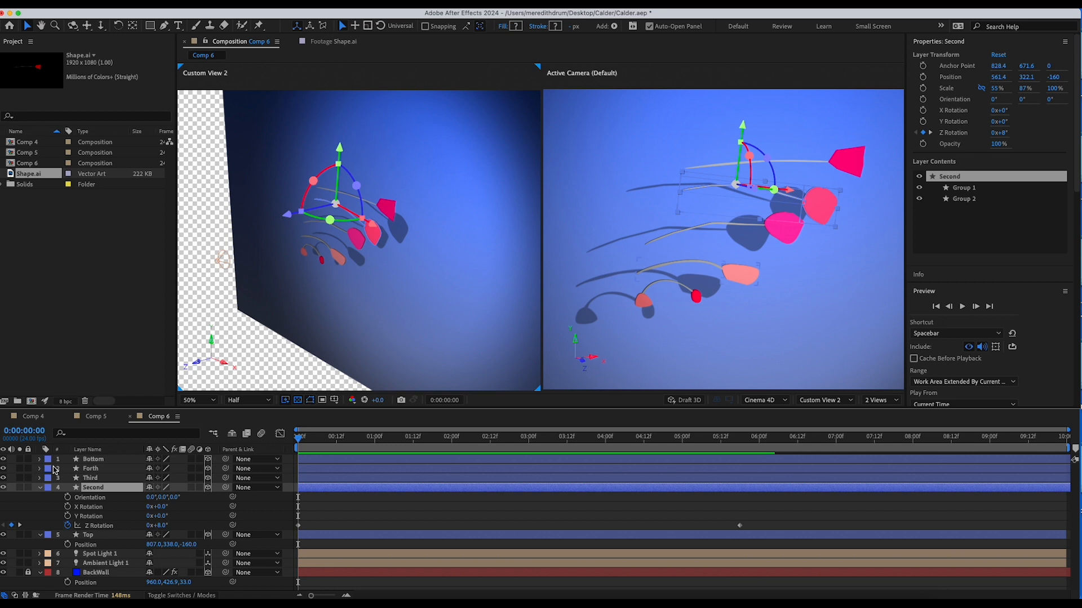
pyautogui.moveTo(338, 440); pyautogui.dragTo(249, 442)
pyautogui.moveTo(356, 441); pyautogui.dragTo(281, 447)
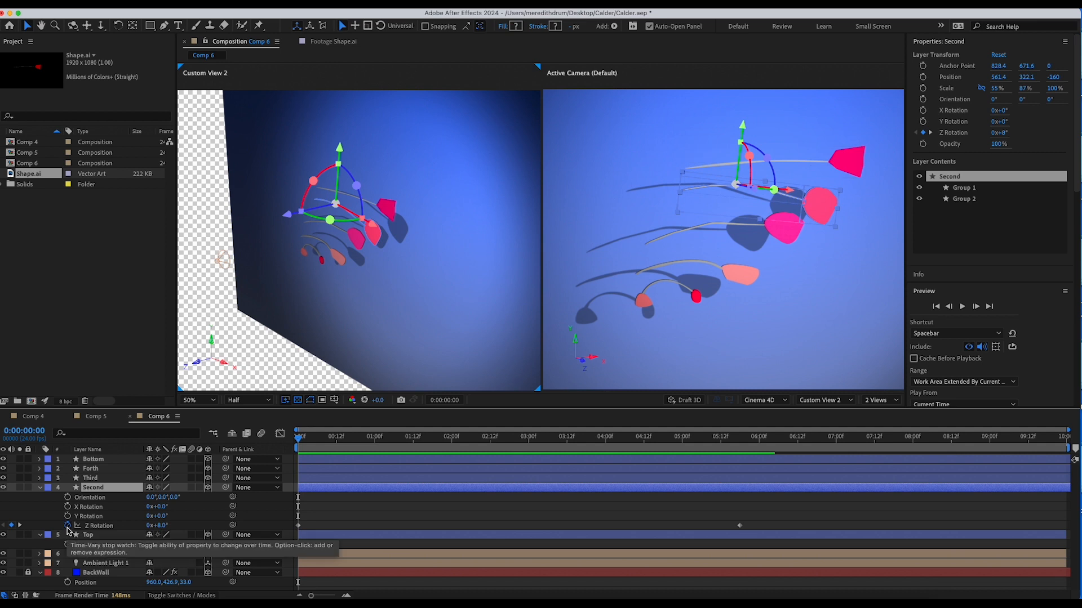
pyautogui.click(68, 527)
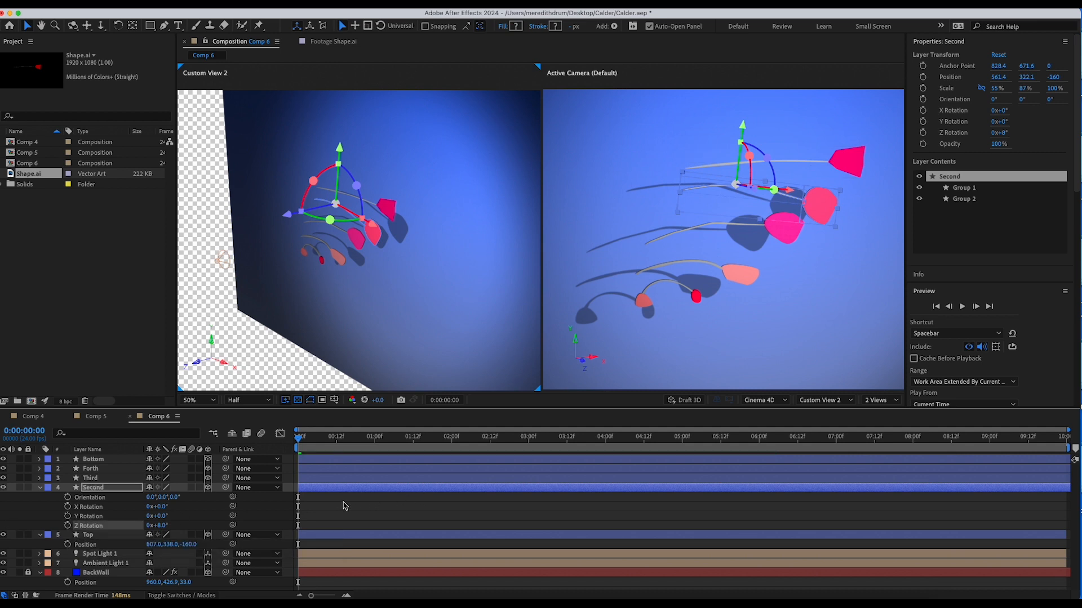
pyautogui.click(40, 488)
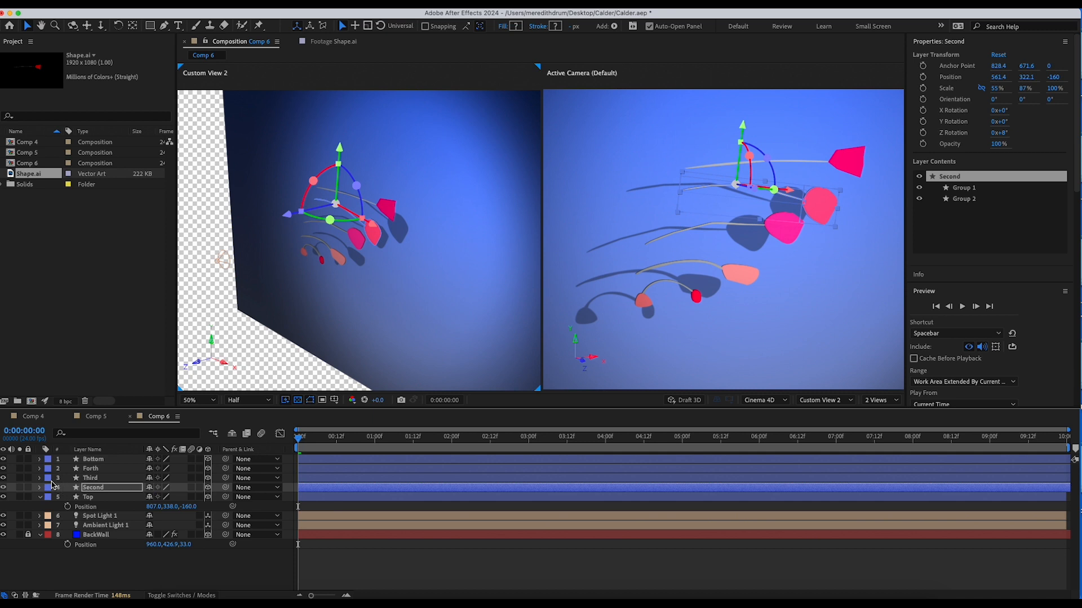
# Reveal the Third layer's rotation properties and remove its Z Rotation keyframes.
pyautogui.click(89, 478)
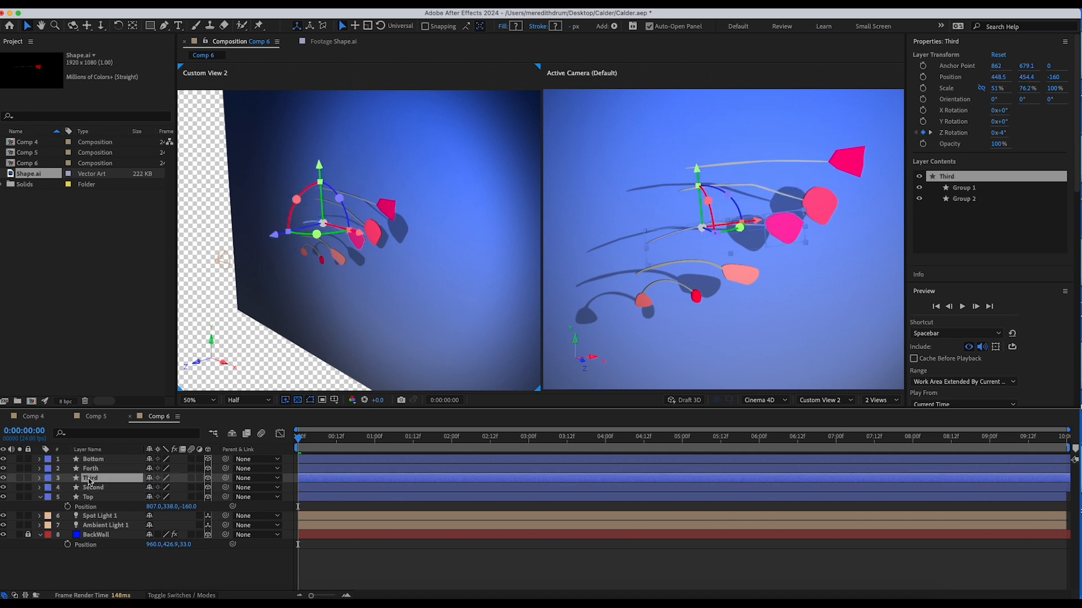
pyautogui.press('r')
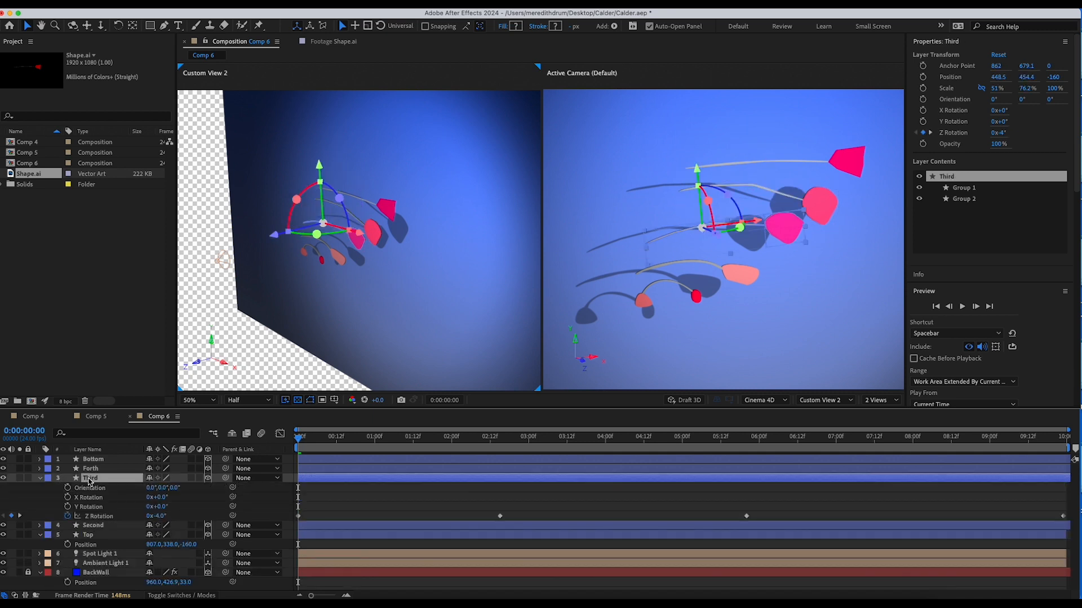
pyautogui.click(68, 517)
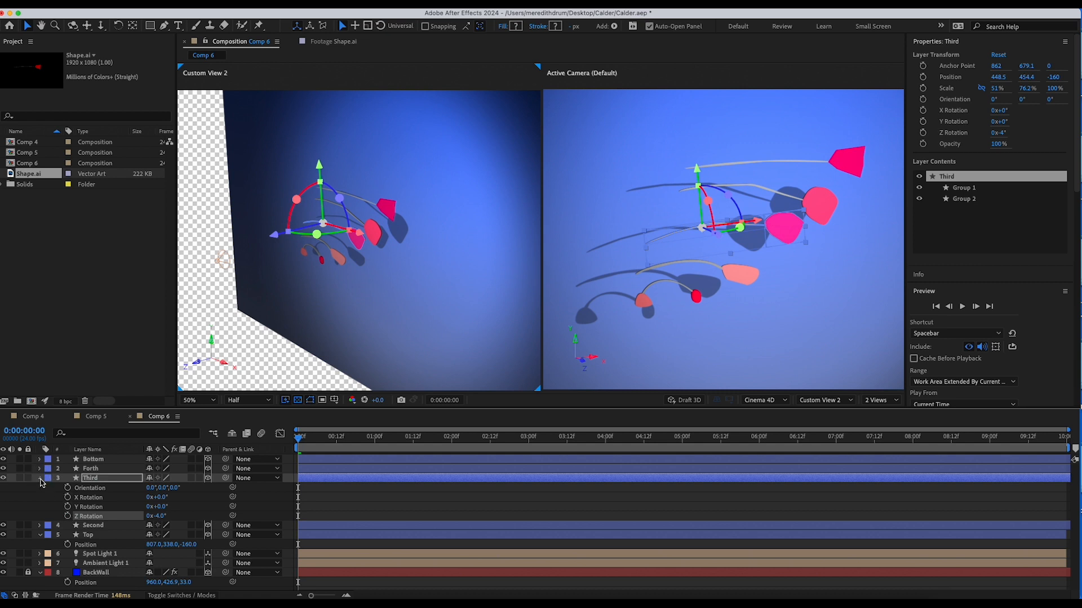
# Reveal the Forth layer's rotation properties, remove its Z Rotation keyframes and collapse the layer again.
pyautogui.click(40, 478)
pyautogui.click(90, 470)
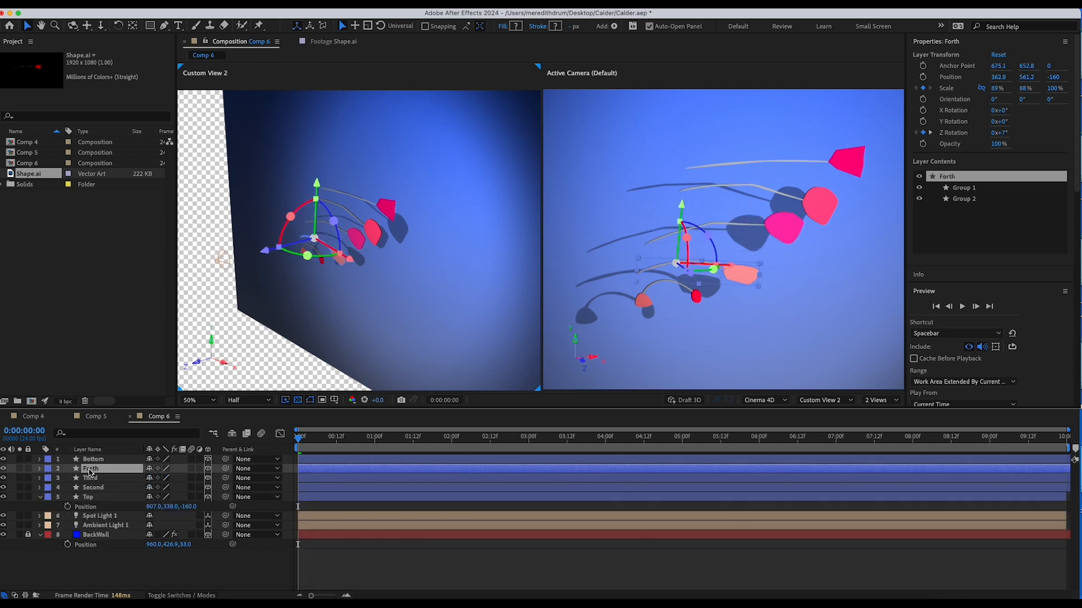
pyautogui.press('r')
pyautogui.click(68, 507)
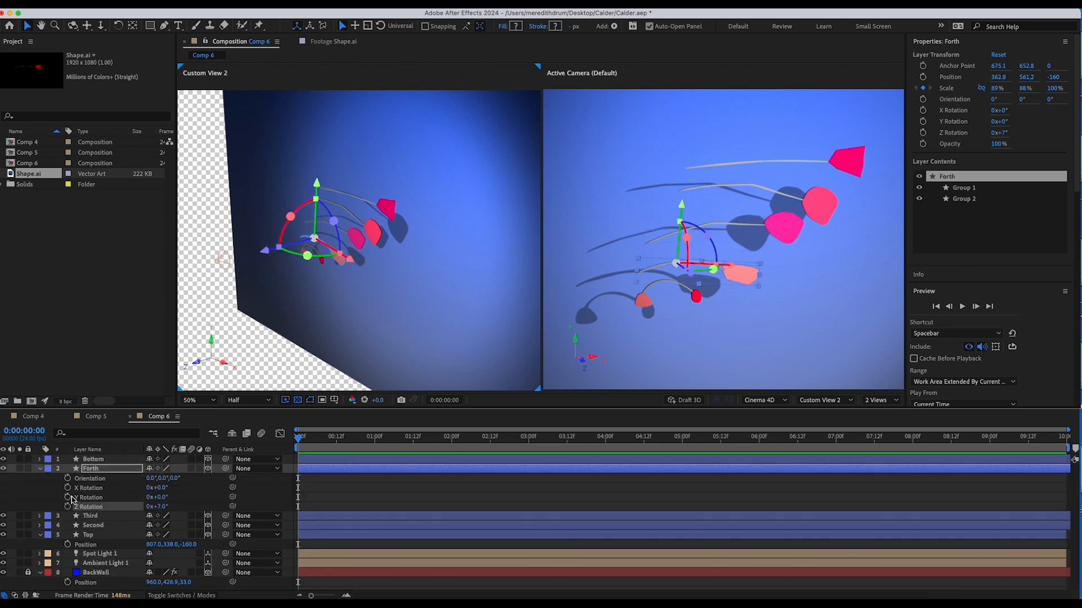
pyautogui.press('r')
# Check the Bottom and Top layers for leftover rotation keyframes and collapse their open properties.
pyautogui.click(95, 461)
pyautogui.press('r')
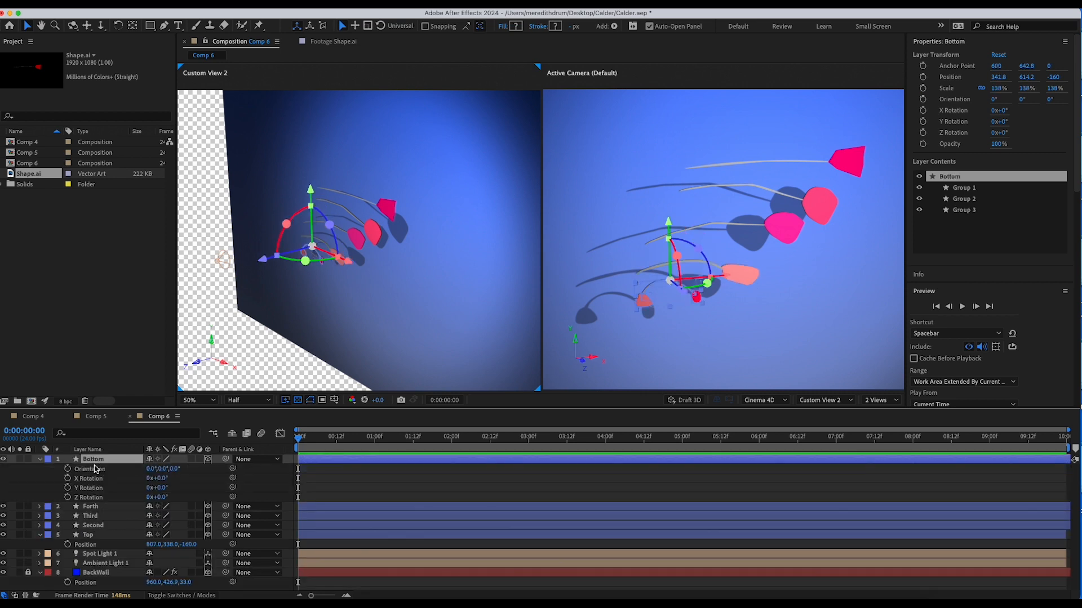
pyautogui.press('r')
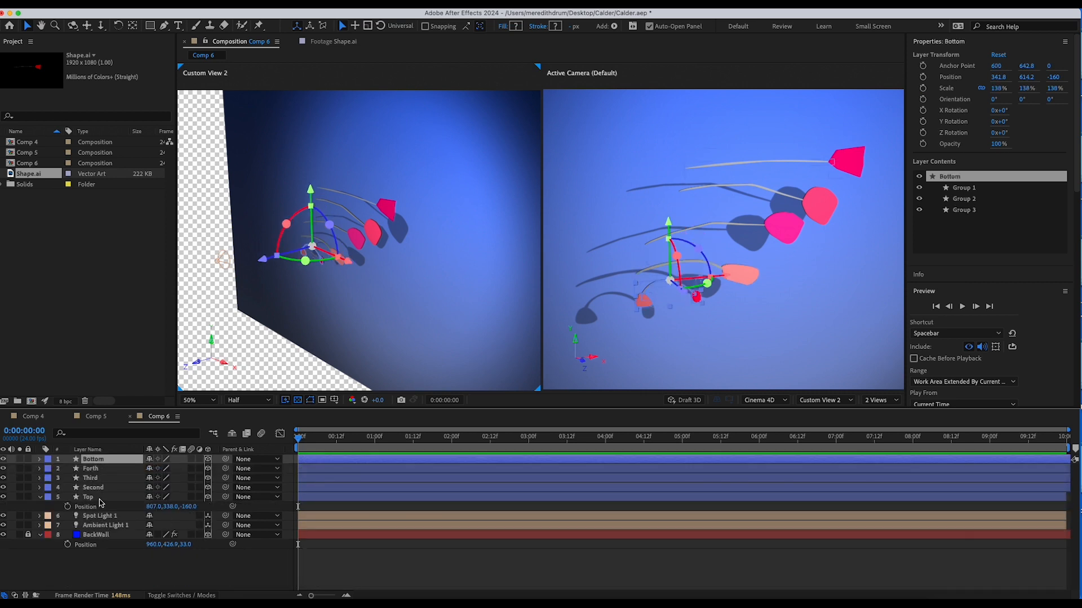
pyautogui.click(100, 498)
pyautogui.press('r')
pyautogui.press('r')
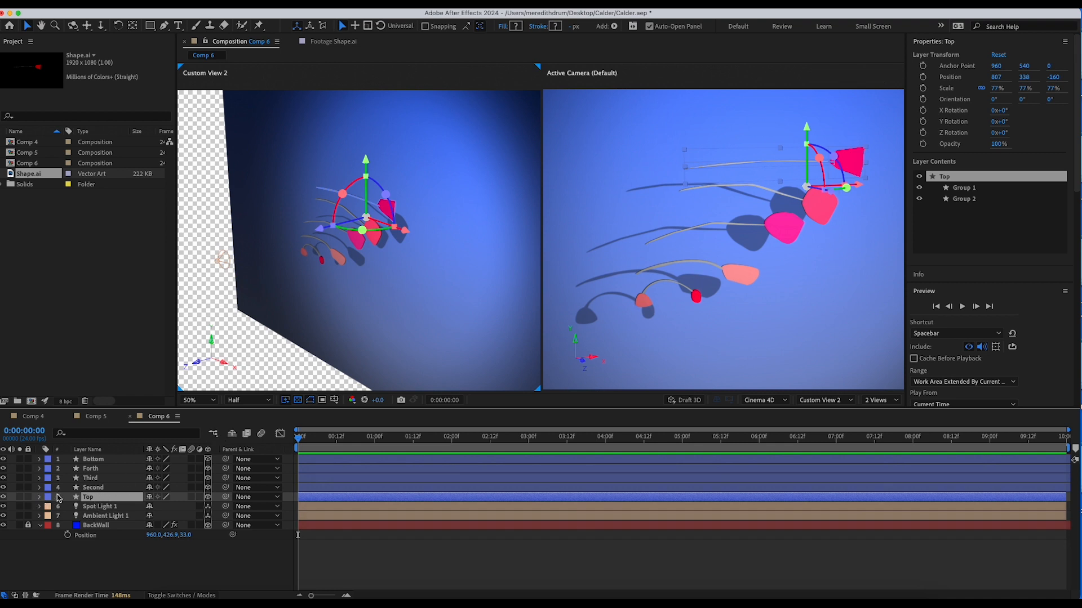
# Examine the Second layer's anchor point against its wire in an enlarged custom view.
pyautogui.click(107, 495)
pyautogui.click(105, 488)
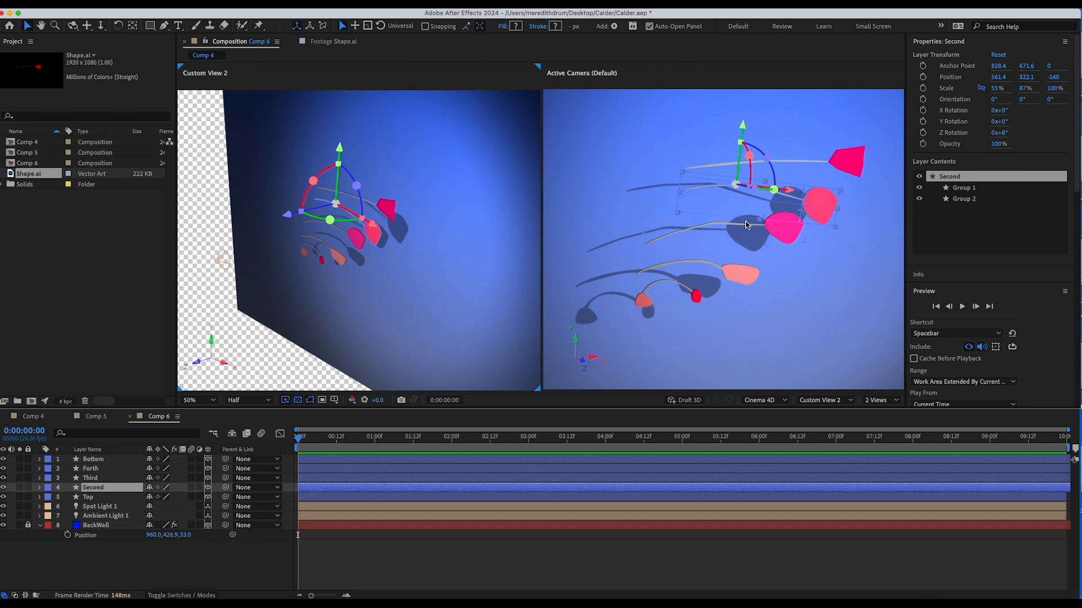
pyautogui.scroll(3, 748, 228)
pyautogui.scroll(-3, 748, 233)
pyautogui.scroll(2, 463, 265)
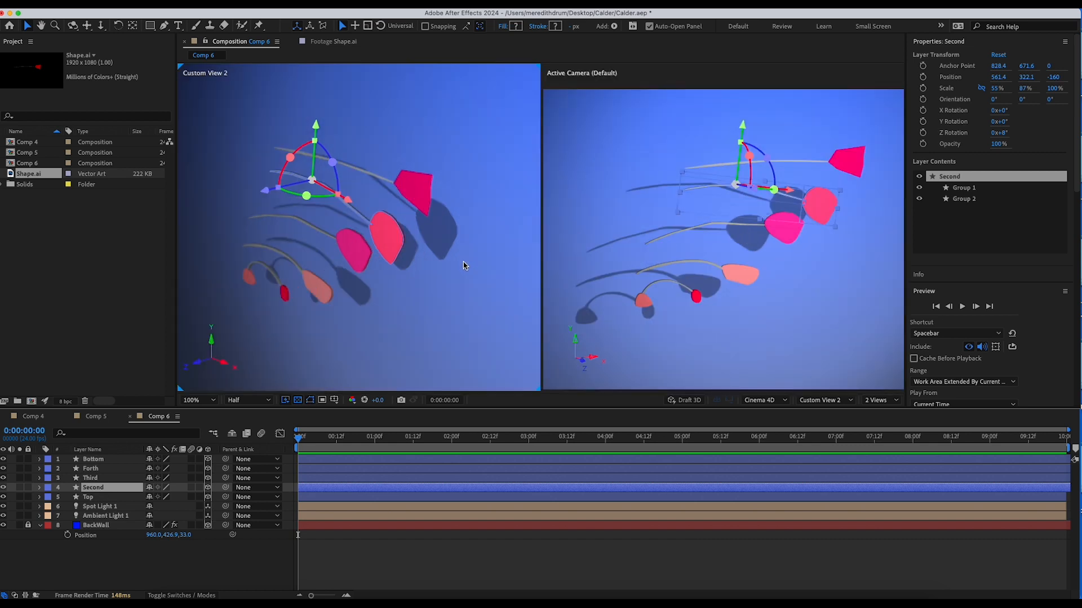
pyautogui.scroll(-2, 463, 265)
pyautogui.scroll(2, 459, 267)
pyautogui.click(455, 265)
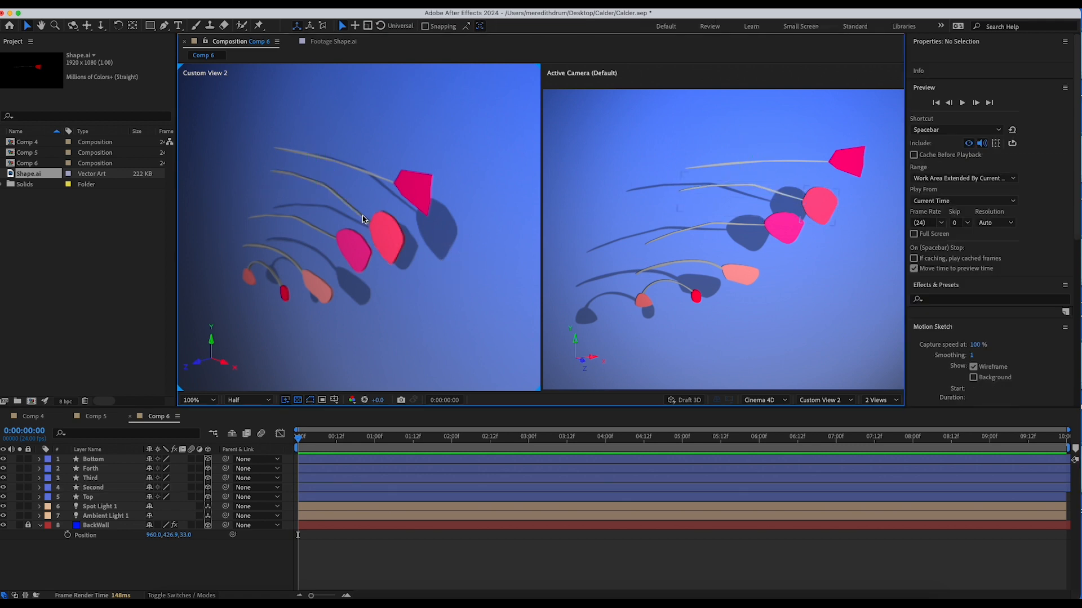
# Move the Top layer's anchor point with the Pan Behind tool to about 635.9, 430.9 near its wire, undoing the stray layer move.
pyautogui.click(372, 225)
pyautogui.click(400, 185)
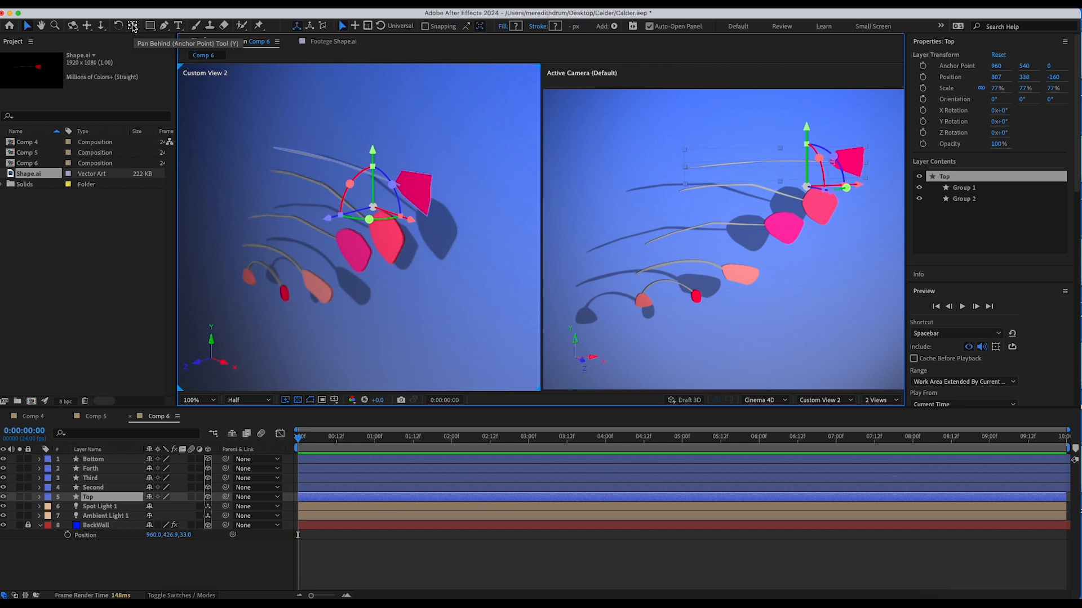
pyautogui.click(133, 27)
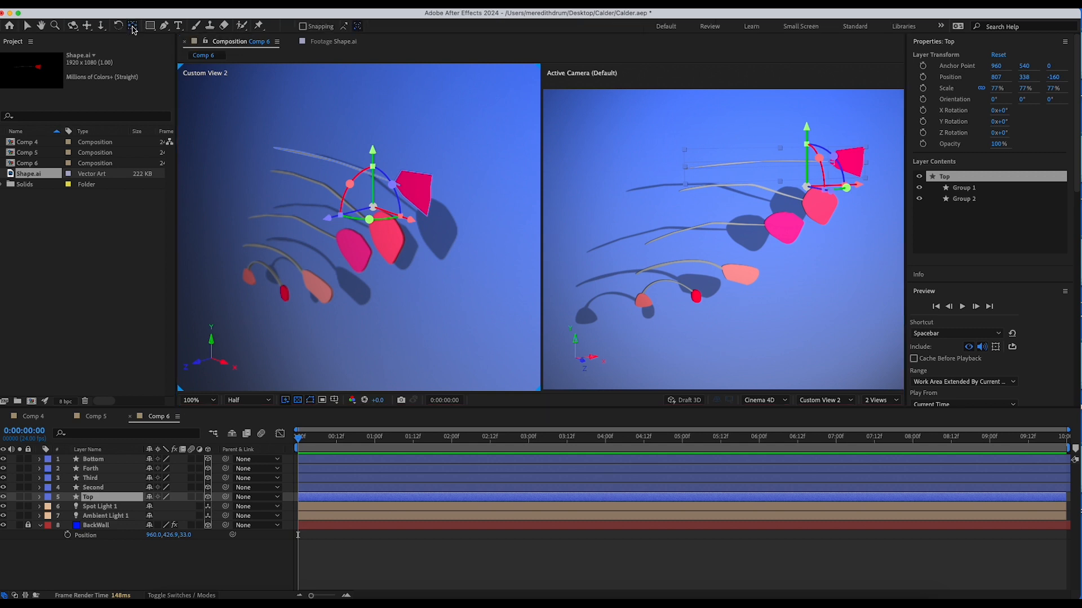
pyautogui.moveTo(404, 211); pyautogui.dragTo(336, 192)
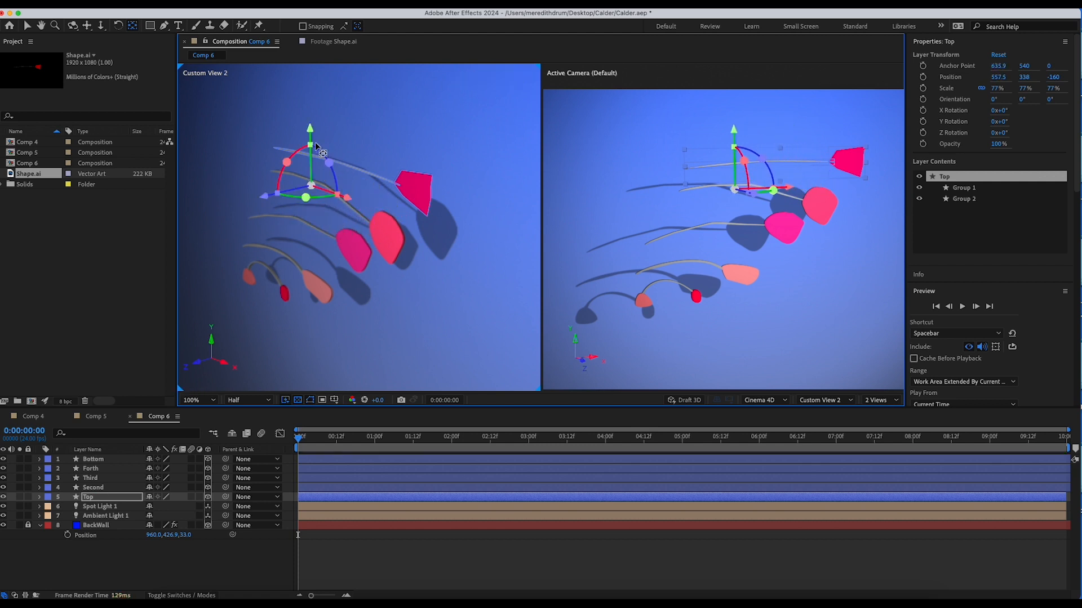
pyautogui.moveTo(312, 134); pyautogui.dragTo(313, 97)
pyautogui.moveTo(414, 200); pyautogui.dragTo(403, 210)
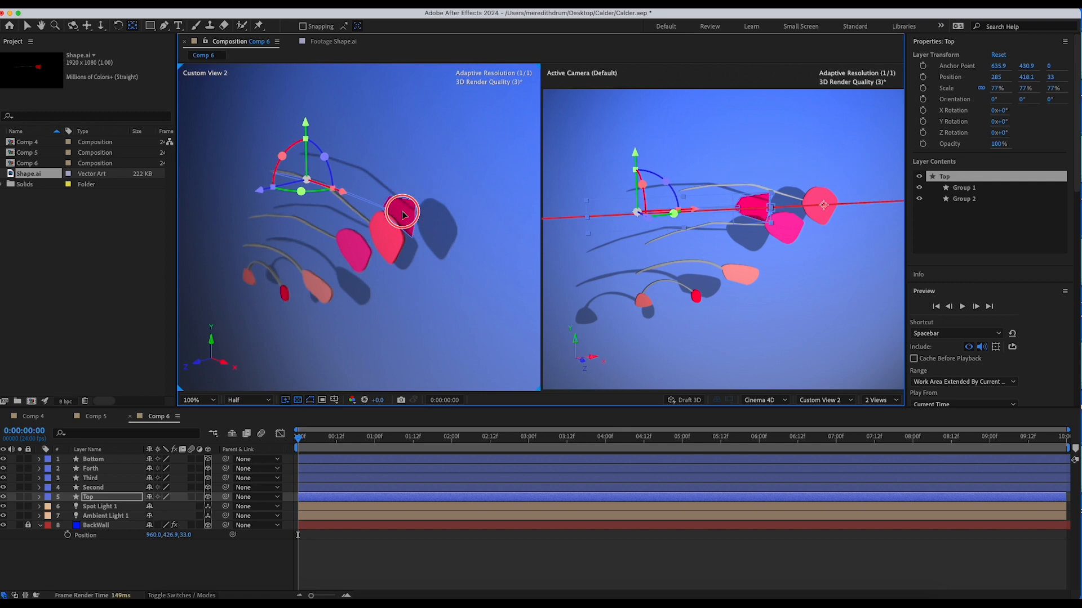
pyautogui.press('super+z')
# Raise the Top layer's anchor point slightly to about Y 422.8 with the Pan Behind tool, checking it against the wire.
pyautogui.moveTo(447, 224); pyautogui.dragTo(414, 256)
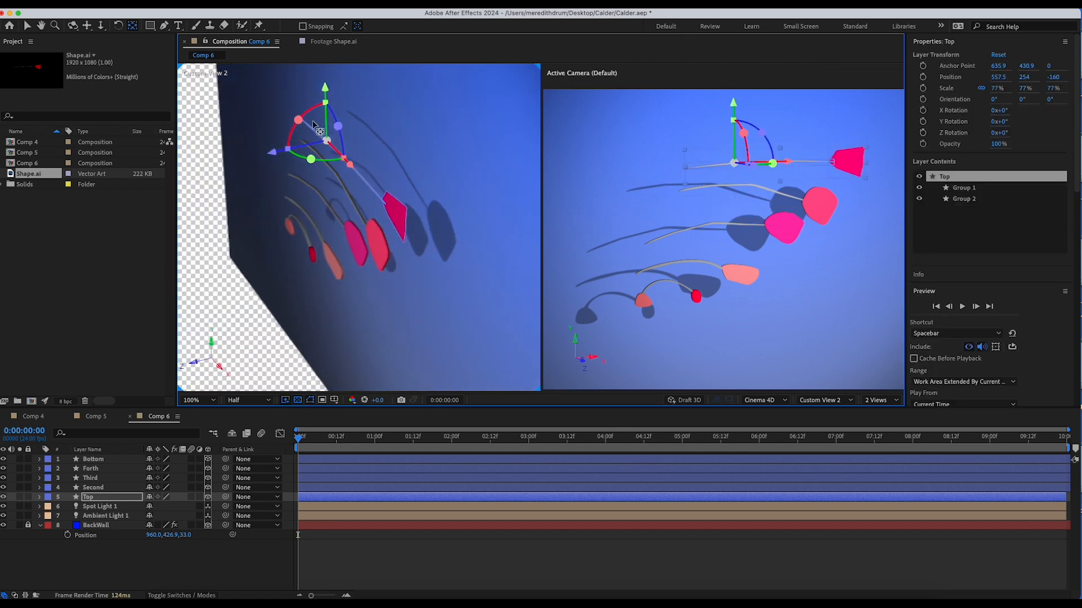
pyautogui.click(287, 145)
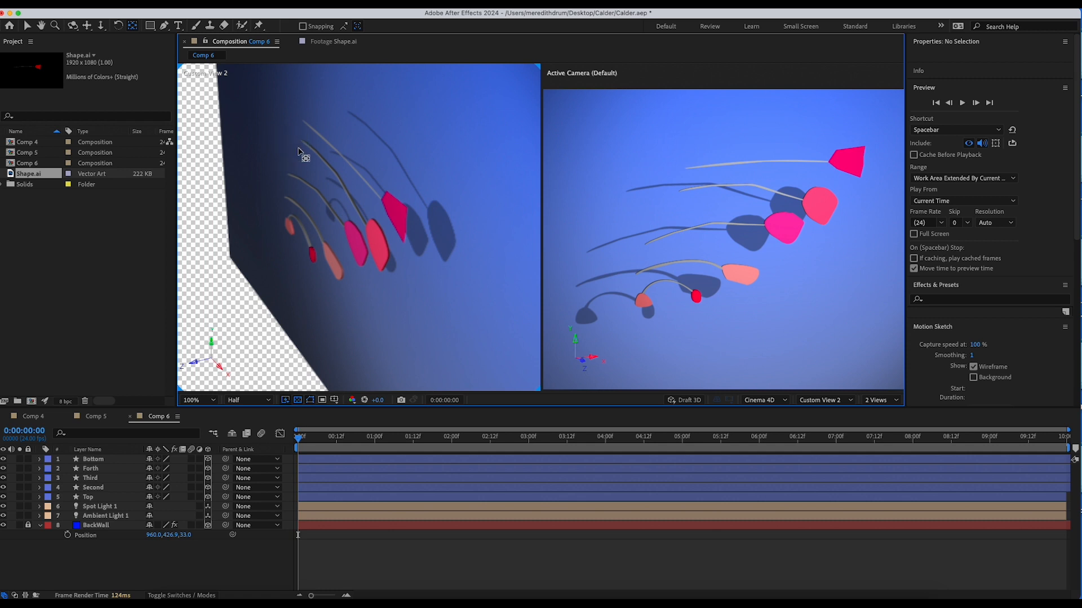
pyautogui.click(105, 498)
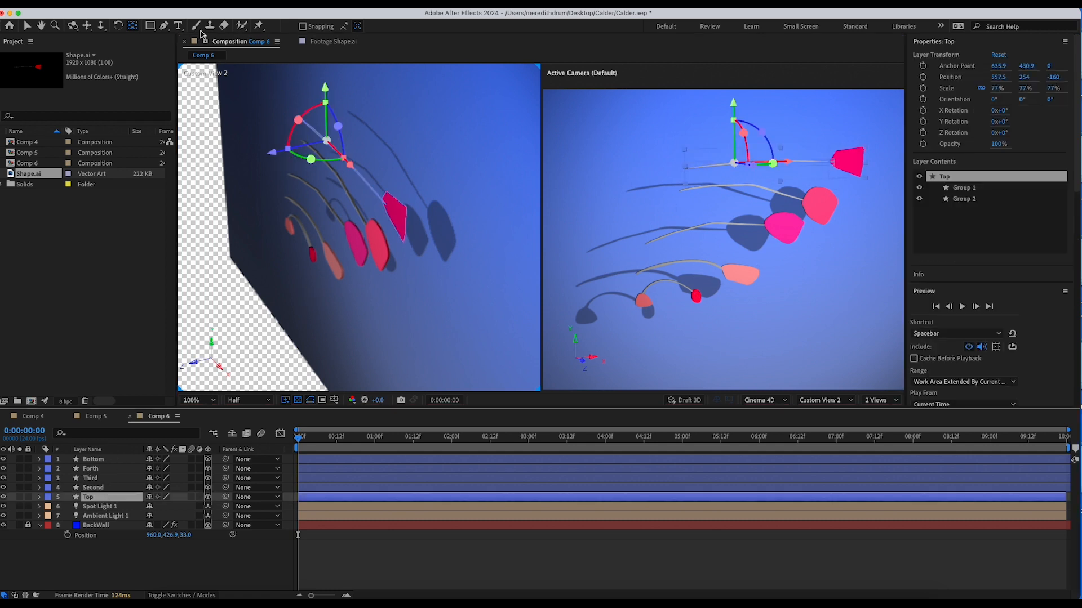
pyautogui.click(135, 27)
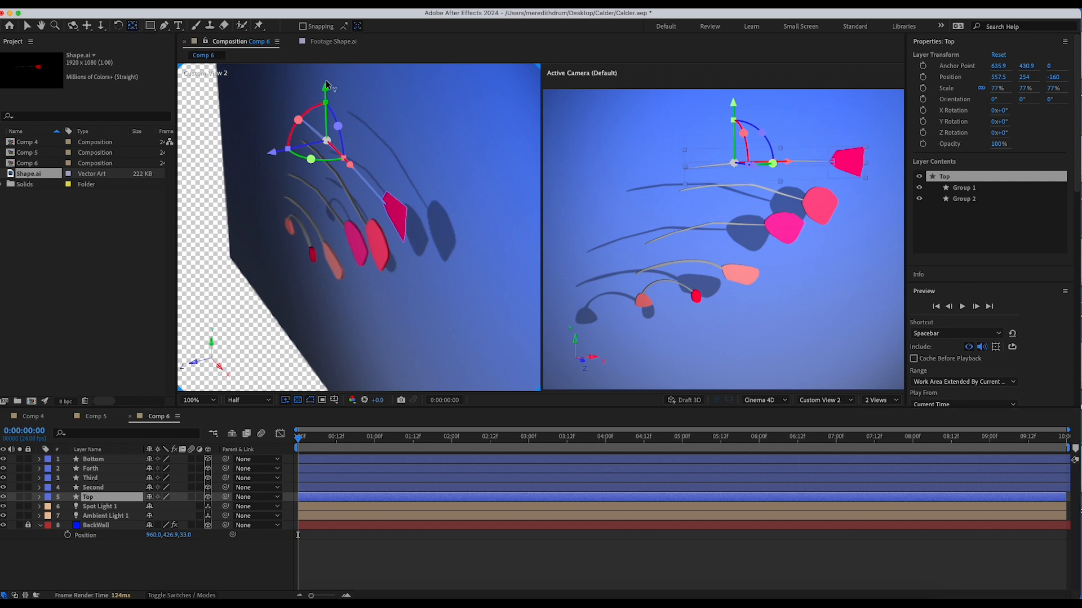
pyautogui.moveTo(326, 91); pyautogui.dragTo(325, 86)
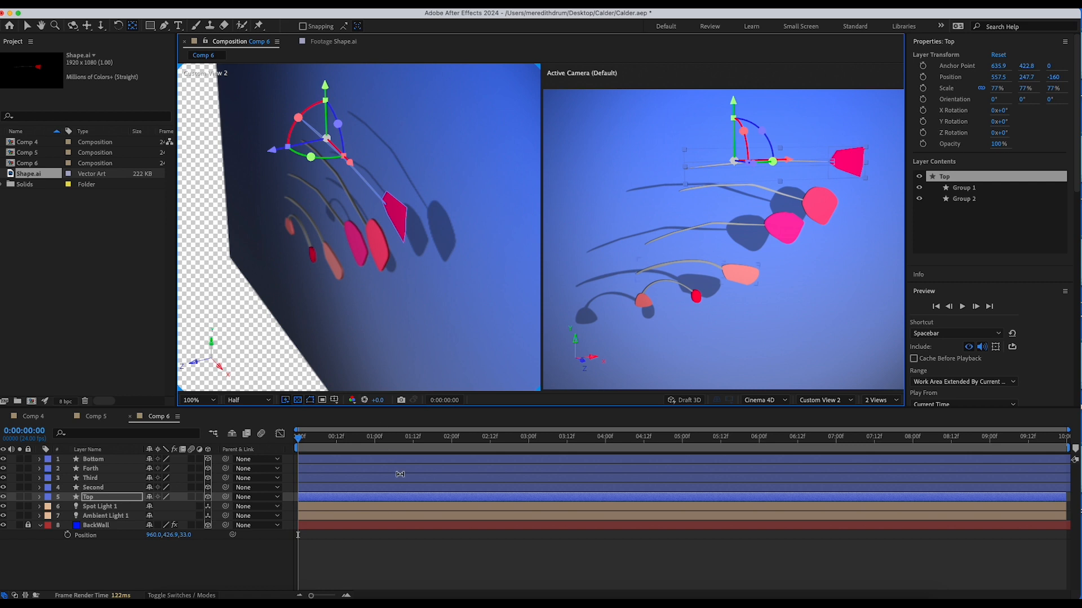
pyautogui.click(449, 571)
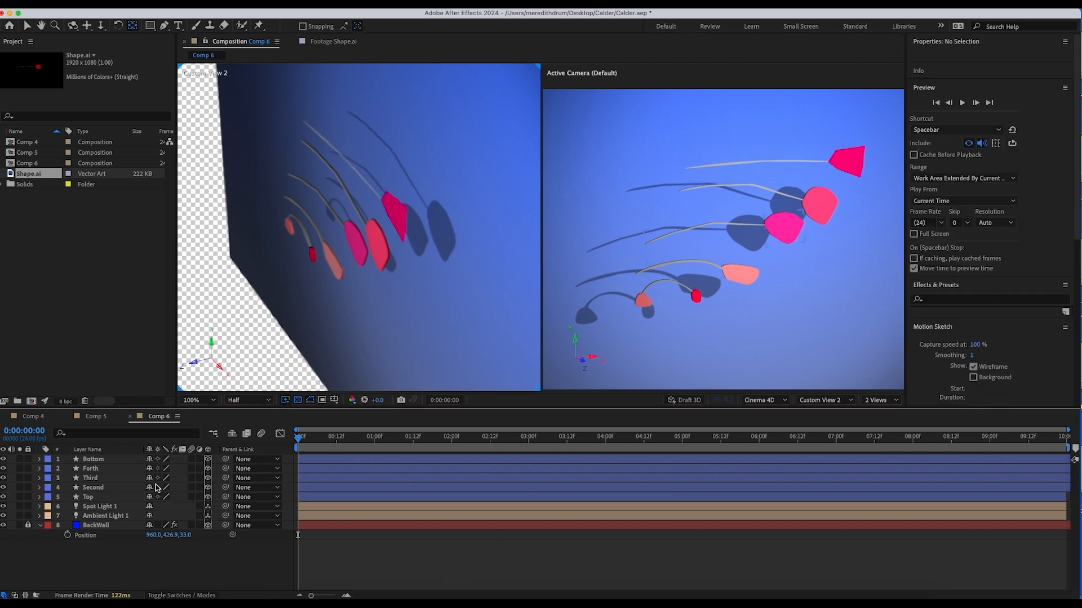
# Reveal the Top layer's rotation properties, test its rotation around the new anchor point and undo the test rotations.
pyautogui.click(100, 499)
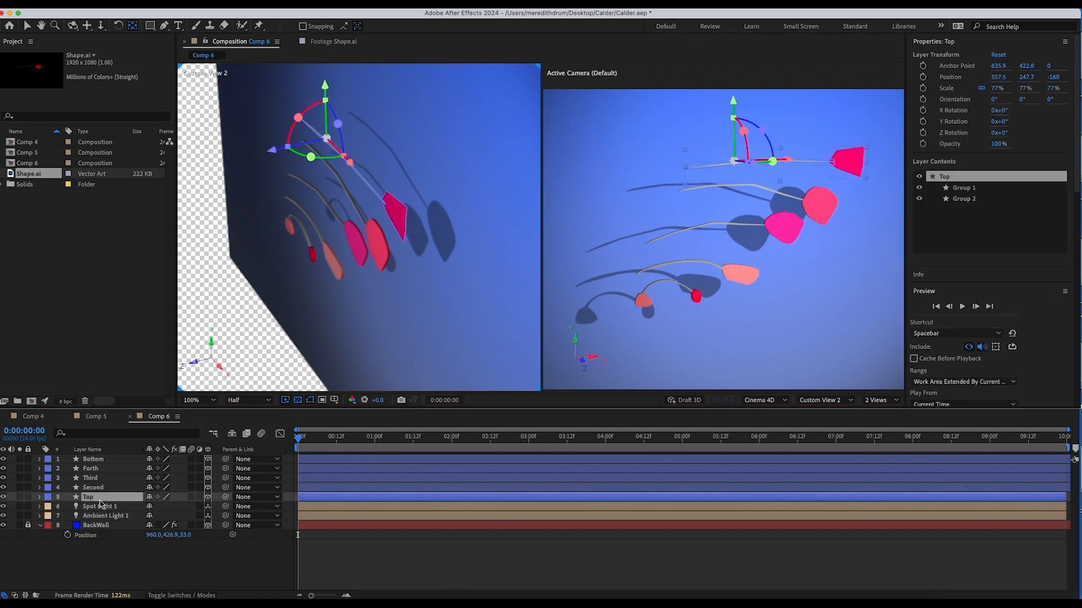
pyautogui.press('r')
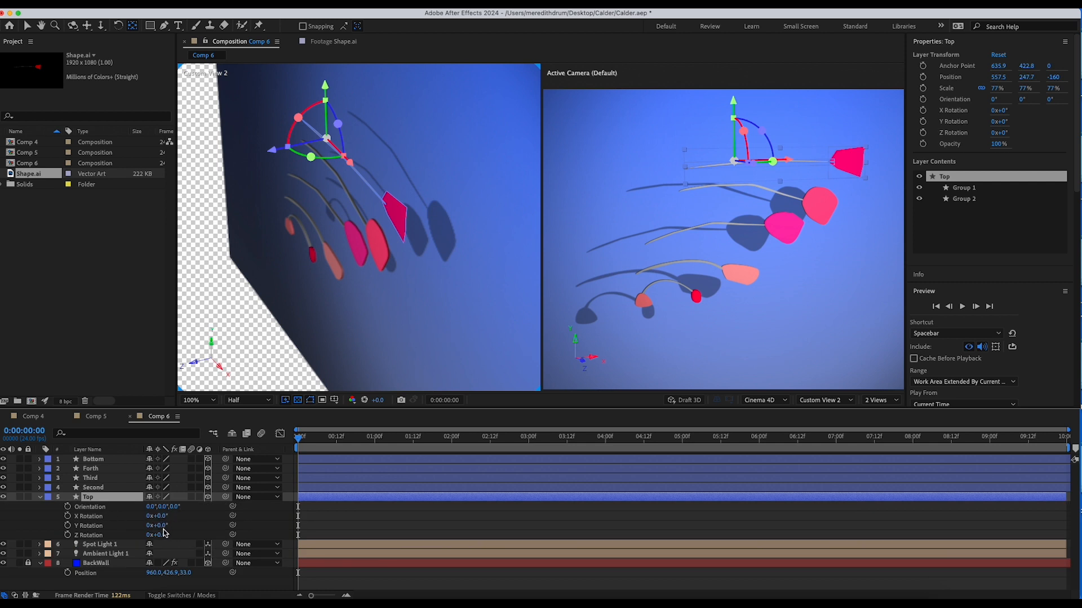
pyautogui.moveTo(162, 525); pyautogui.dragTo(172, 525)
pyautogui.press('super+z')
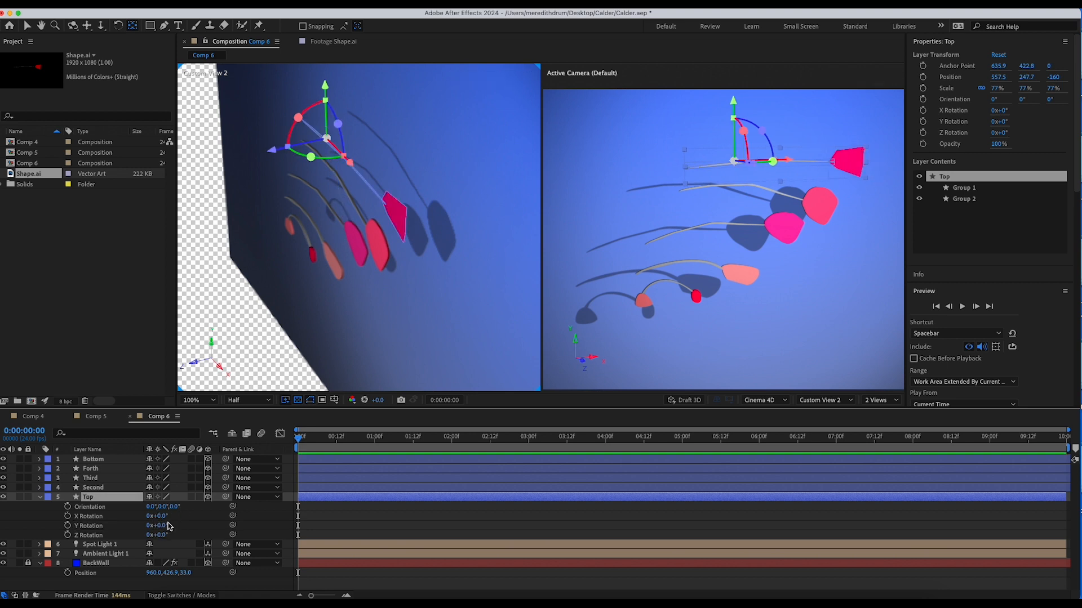
pyautogui.moveTo(165, 517); pyautogui.dragTo(174, 536)
pyautogui.press('super+z')
pyautogui.press('super+z')
# Check where the anchor points of the Third, Bottom and Forth layers sit on their shapes.
pyautogui.click(703, 227)
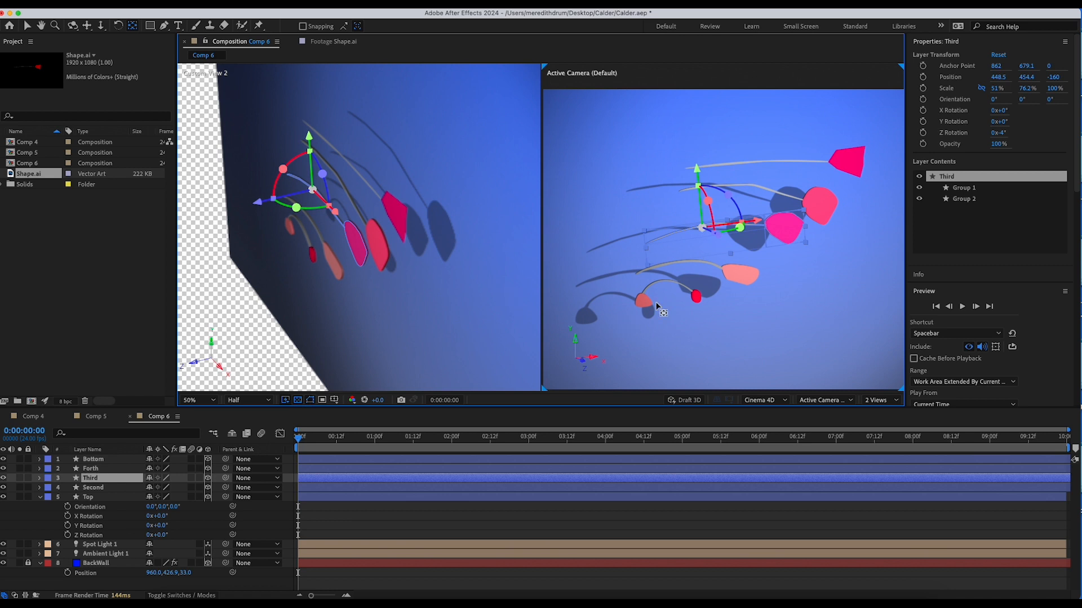
pyautogui.click(678, 290)
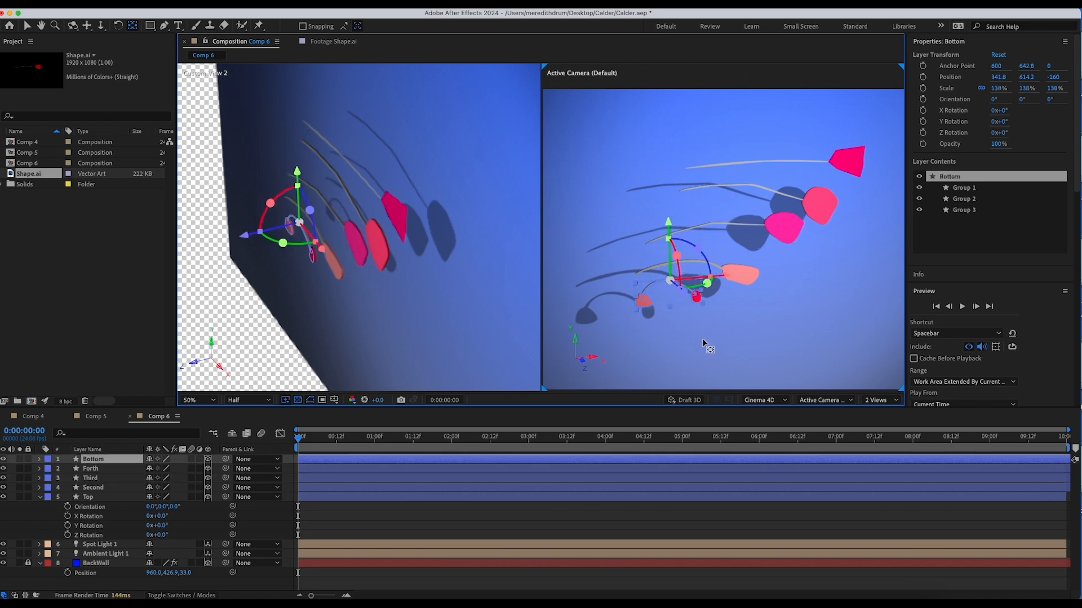
pyautogui.click(737, 272)
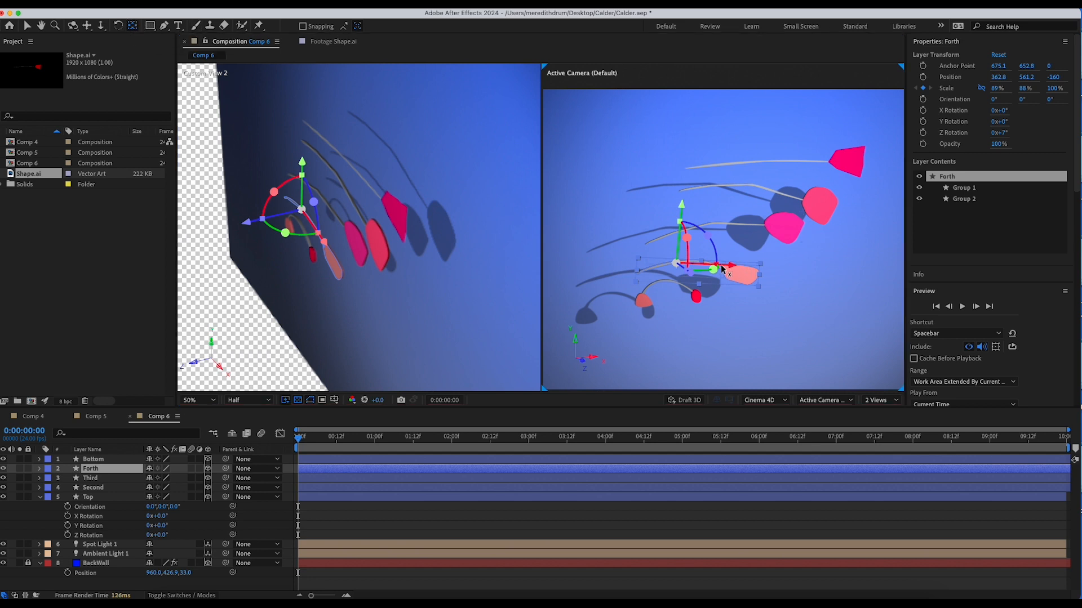
pyautogui.moveTo(731, 269); pyautogui.dragTo(732, 266)
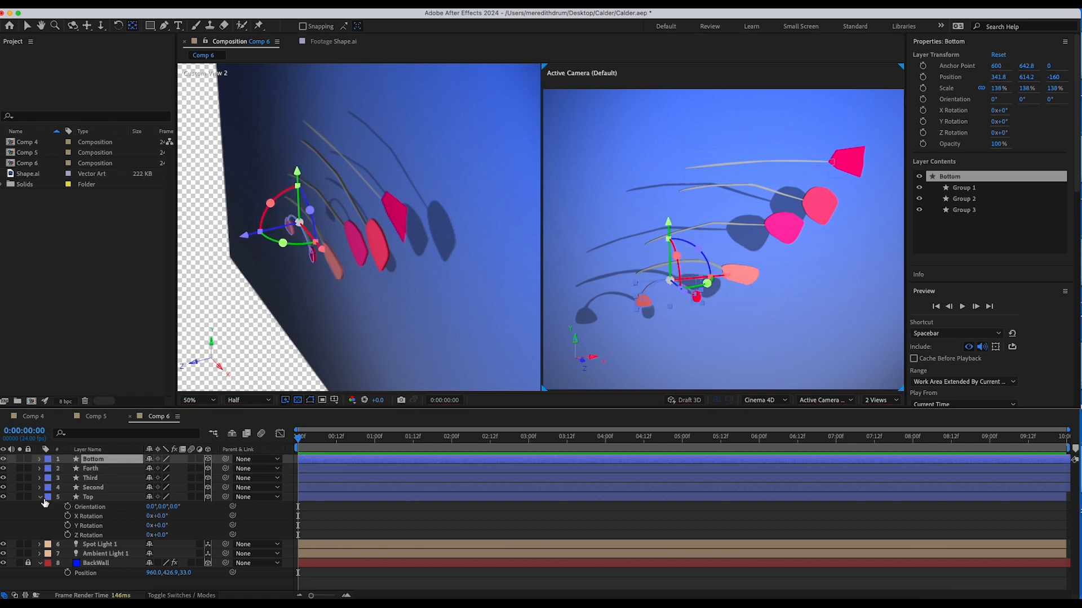
# Set starting keyframes for the Top layer's X, Y and Z Rotation at 0:00:00:00.
pyautogui.click(104, 497)
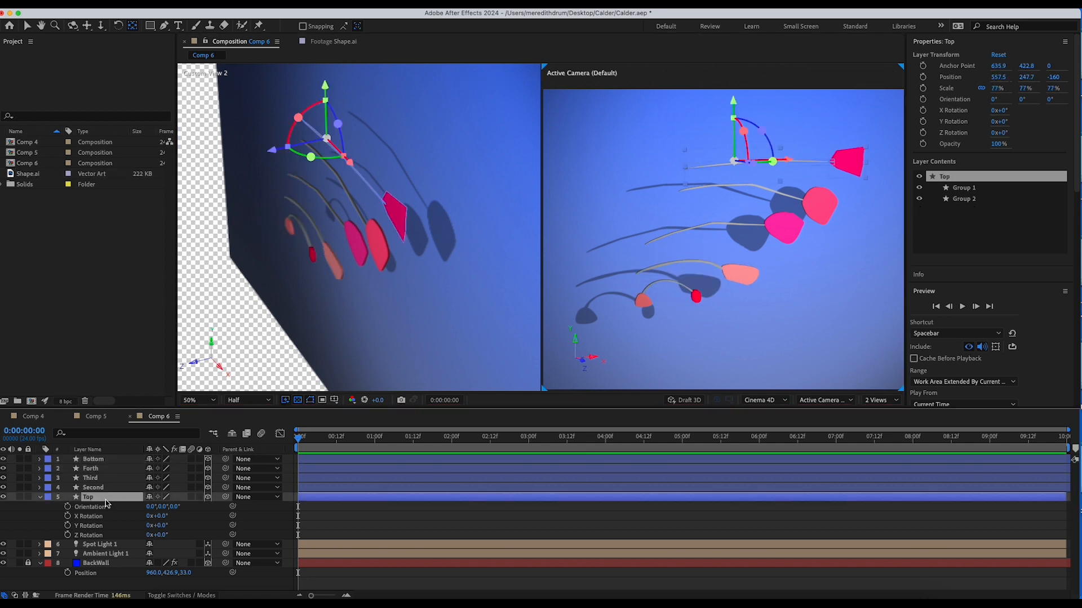
pyautogui.click(68, 526)
pyautogui.click(68, 516)
pyautogui.click(67, 536)
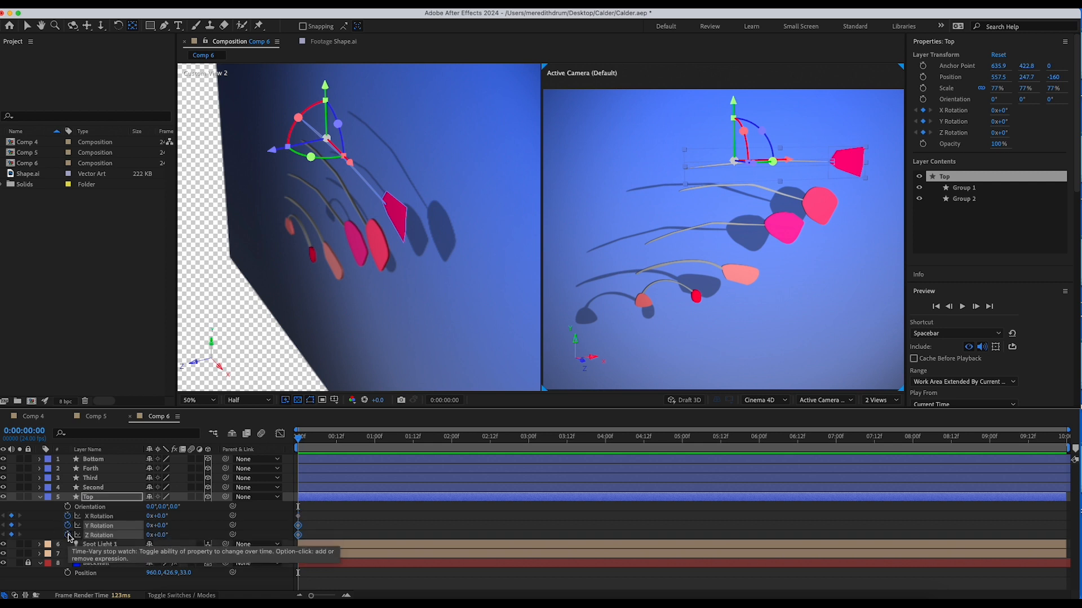
pyautogui.click(311, 540)
# Keyframe the Top layer's Y Rotation at 65° on the composition's last frame, 0:00:09:23.
pyautogui.moveTo(300, 435); pyautogui.dragTo(1063, 438)
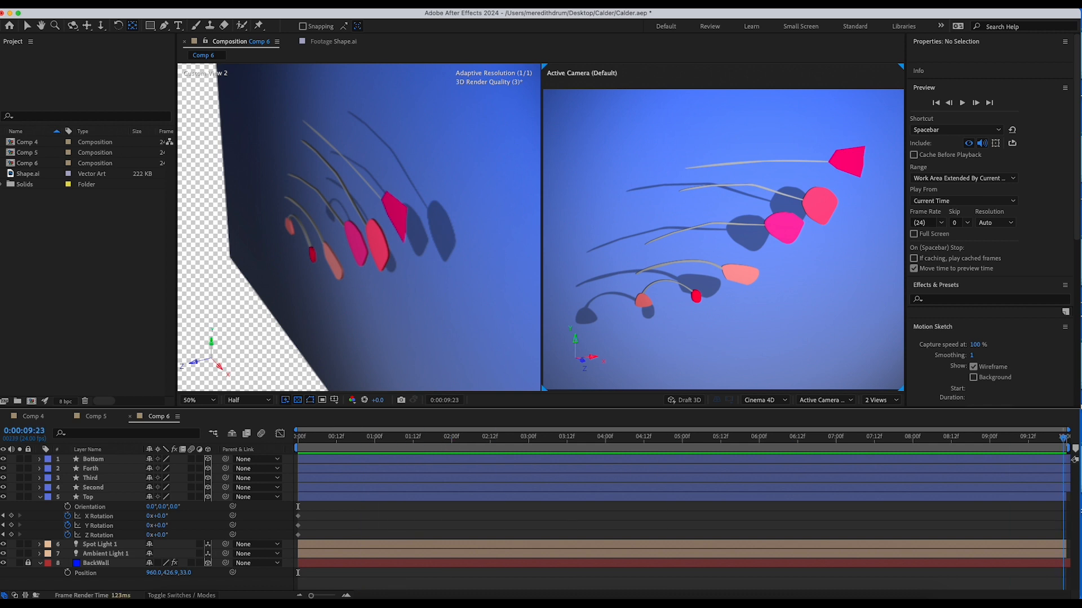
pyautogui.click(1064, 498)
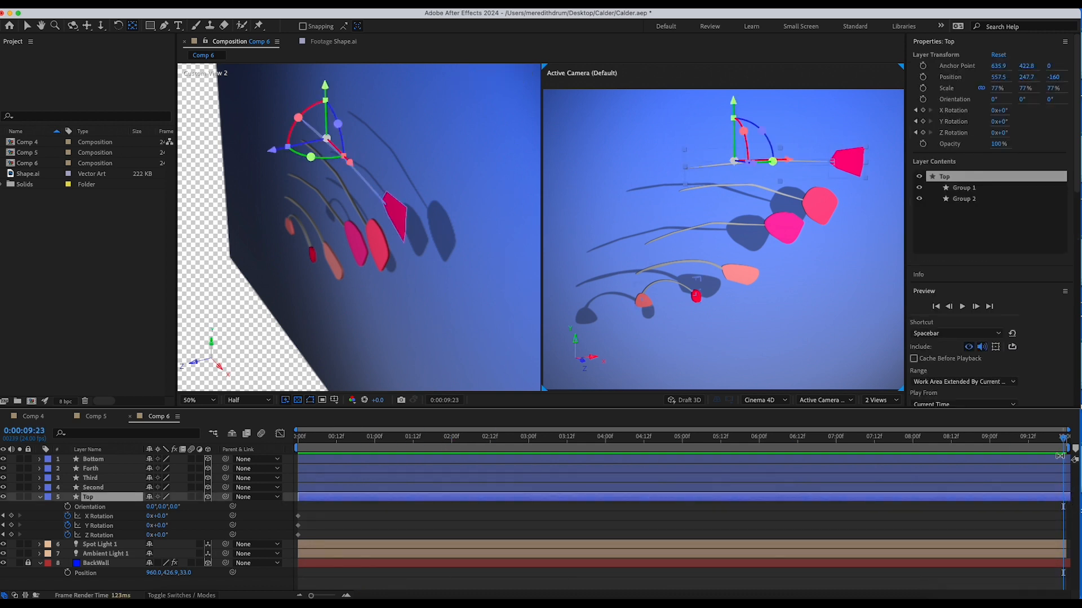
pyautogui.moveTo(1064, 443)
pyautogui.mouseDown()
pyautogui.moveTo(1055, 442)
pyautogui.moveTo(1070, 441)
pyautogui.mouseUp()
pyautogui.moveTo(161, 526); pyautogui.dragTo(200, 524)
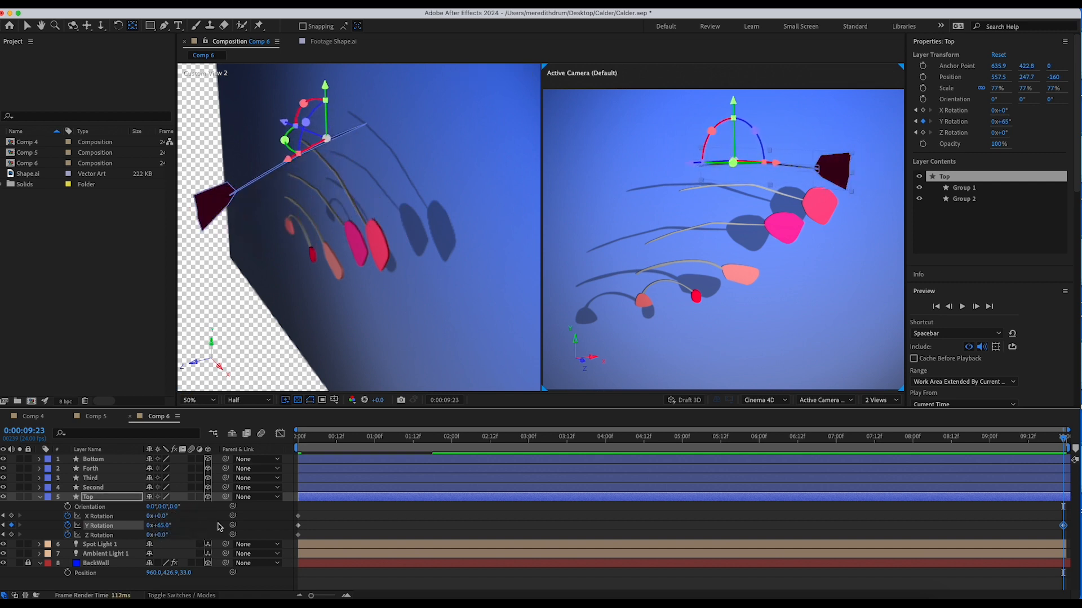
# Preview the Top layer's rotation animation from the start of the composition.
pyautogui.moveTo(866, 440); pyautogui.dragTo(234, 442)
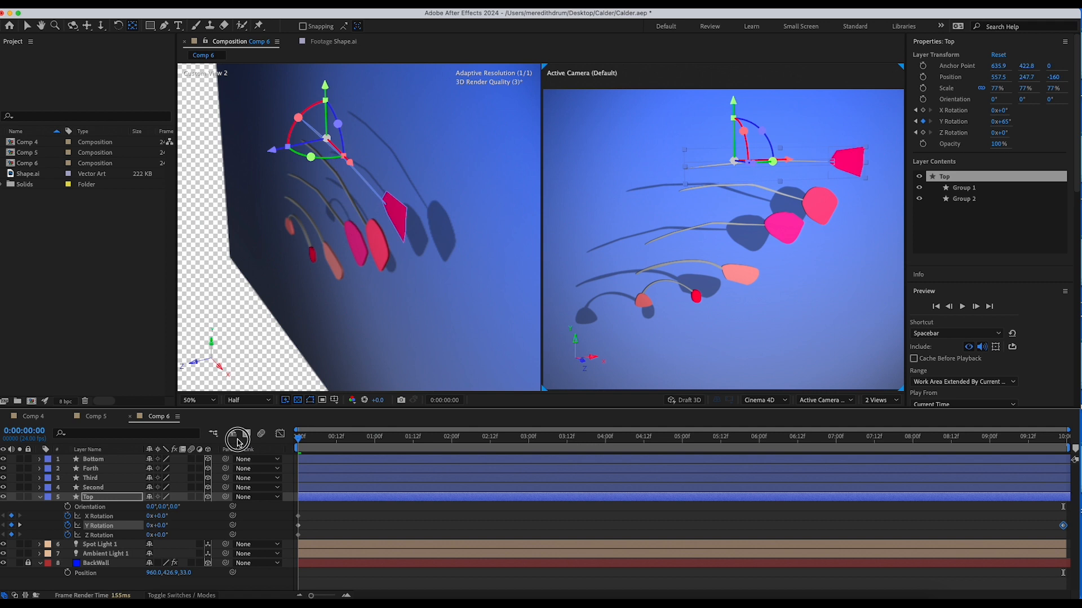
pyautogui.press('space')
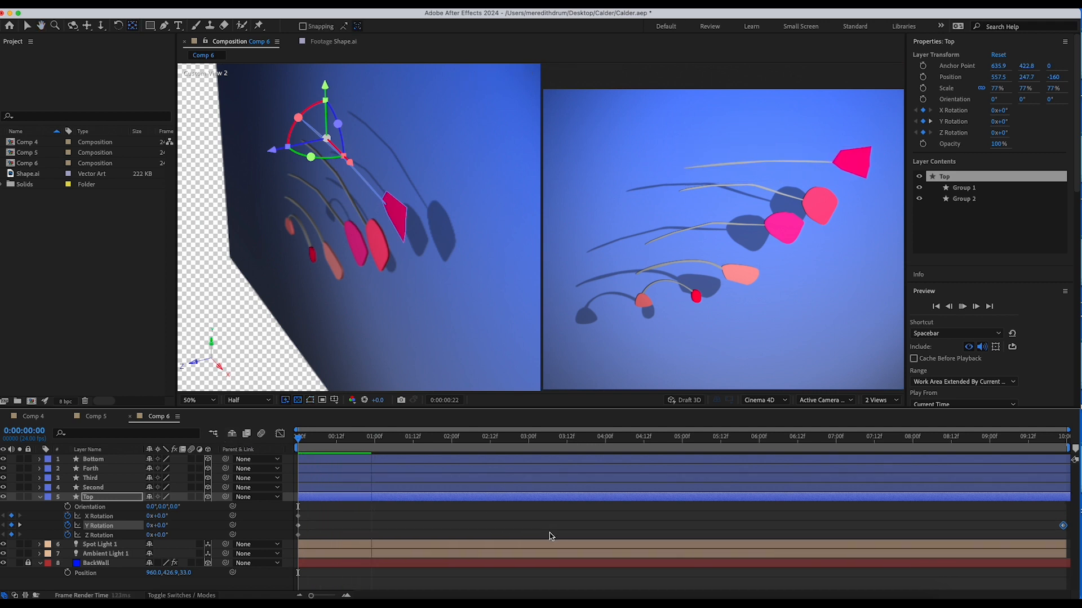
pyautogui.moveTo(515, 448); pyautogui.dragTo(204, 451)
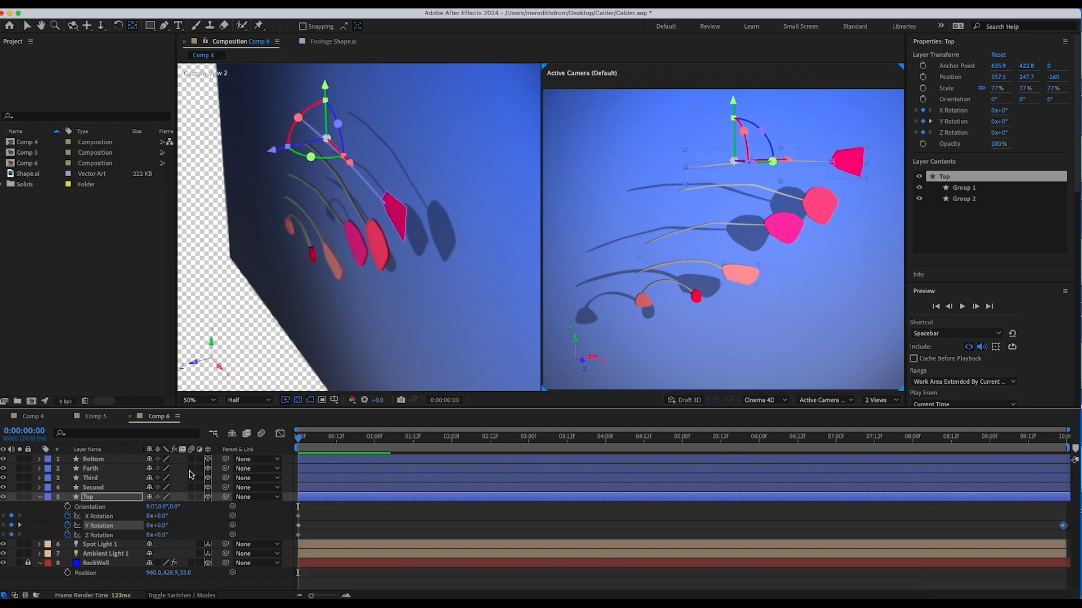
# Add an X Rotation keyframe to the Second layer at 0:00:00:00 and set its Y Rotation to 51° at 0:00:09:23.
pyautogui.click(115, 489)
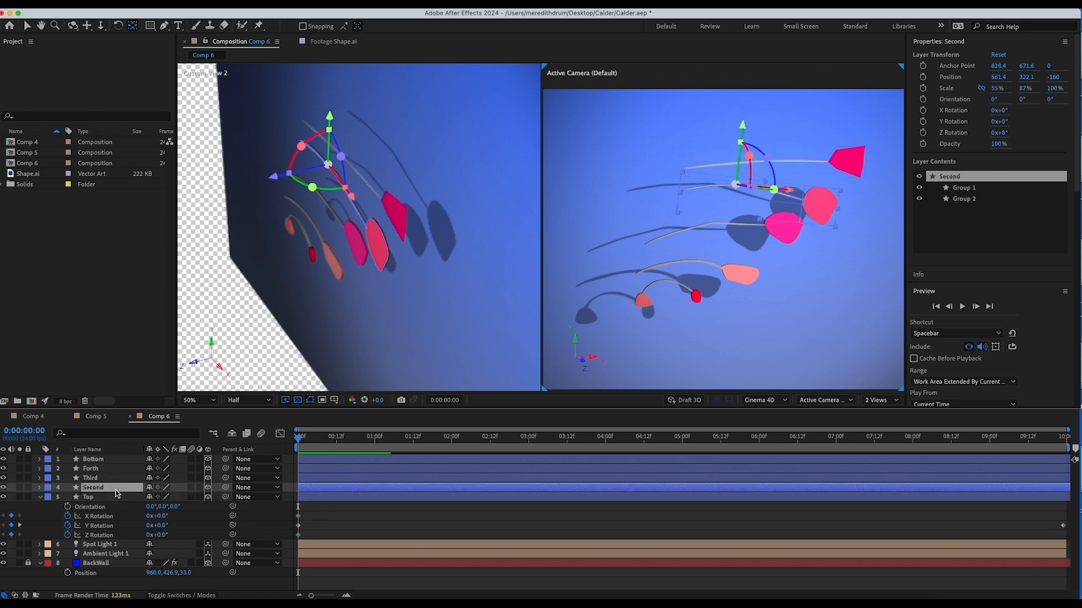
pyautogui.press('r')
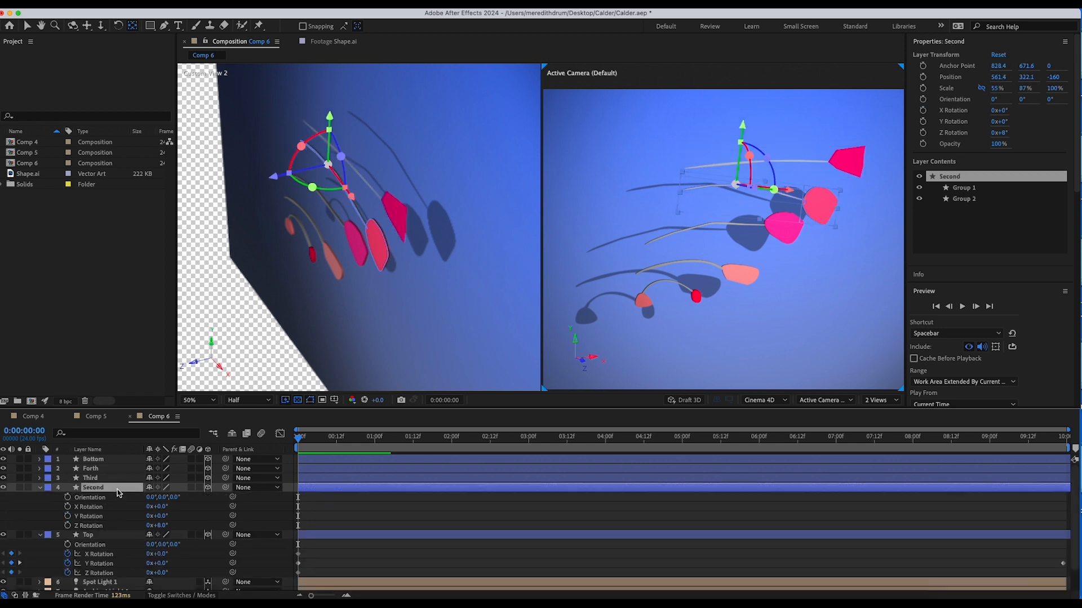
pyautogui.click(92, 509)
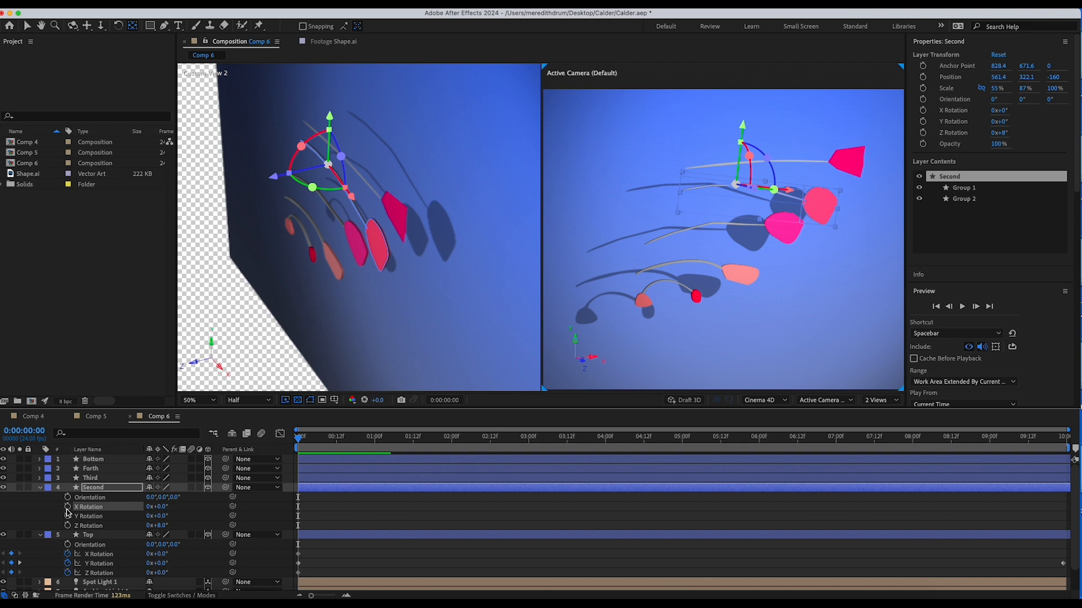
pyautogui.click(68, 506)
pyautogui.click(88, 526)
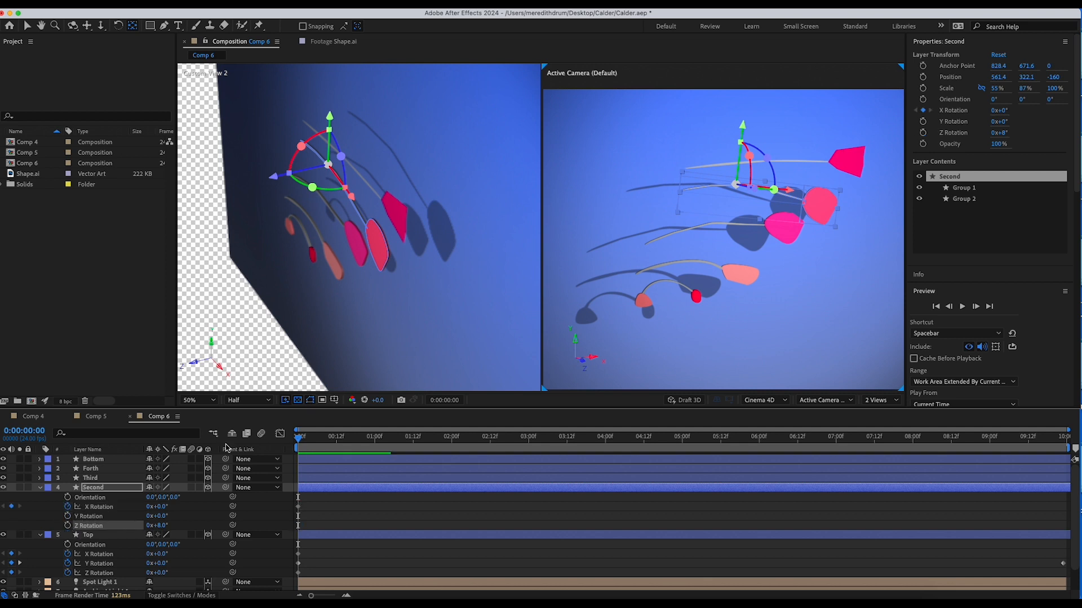
pyautogui.moveTo(298, 439); pyautogui.dragTo(1065, 435)
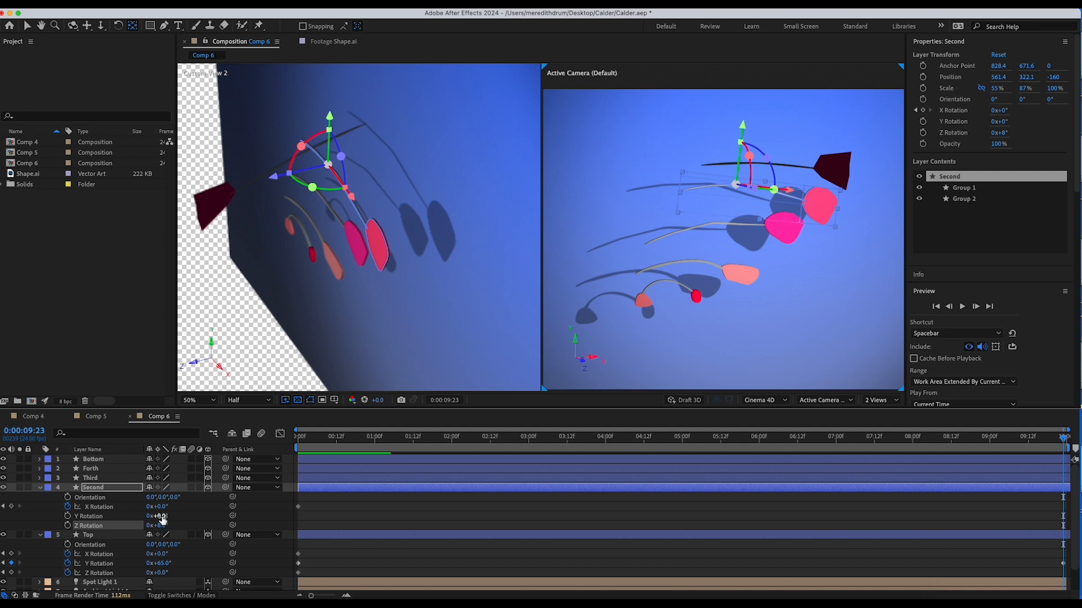
pyautogui.moveTo(162, 516); pyautogui.dragTo(191, 516)
# Keyframe the Third layer's X, Y and Z Rotation at 0:00:00:00 and set its Y Rotation to 59° at 0:00:09:23.
pyautogui.moveTo(533, 439); pyautogui.dragTo(297, 440)
pyautogui.click(116, 478)
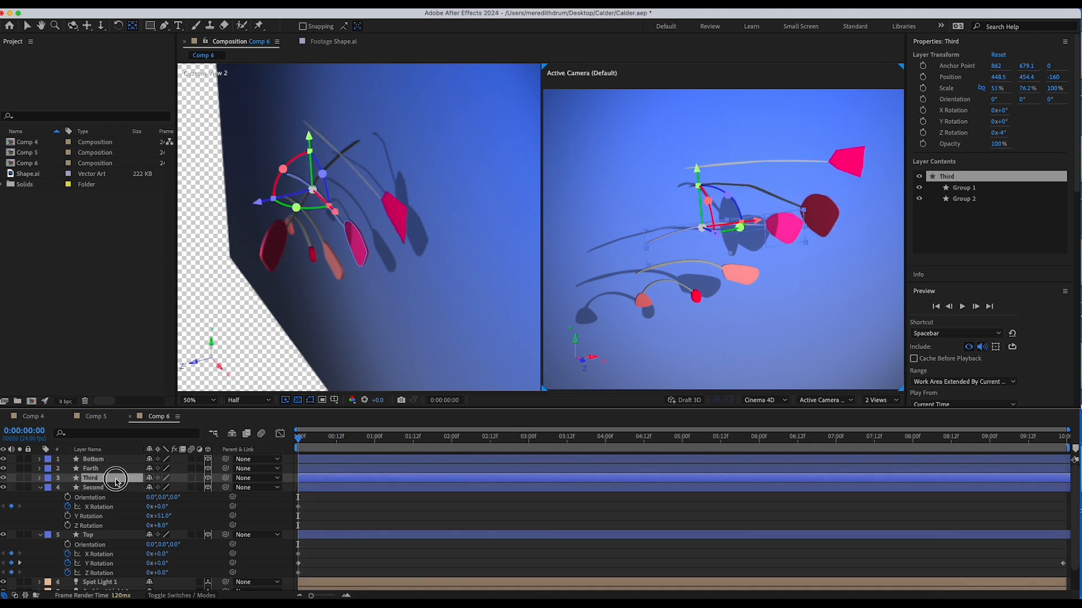
pyautogui.press('r')
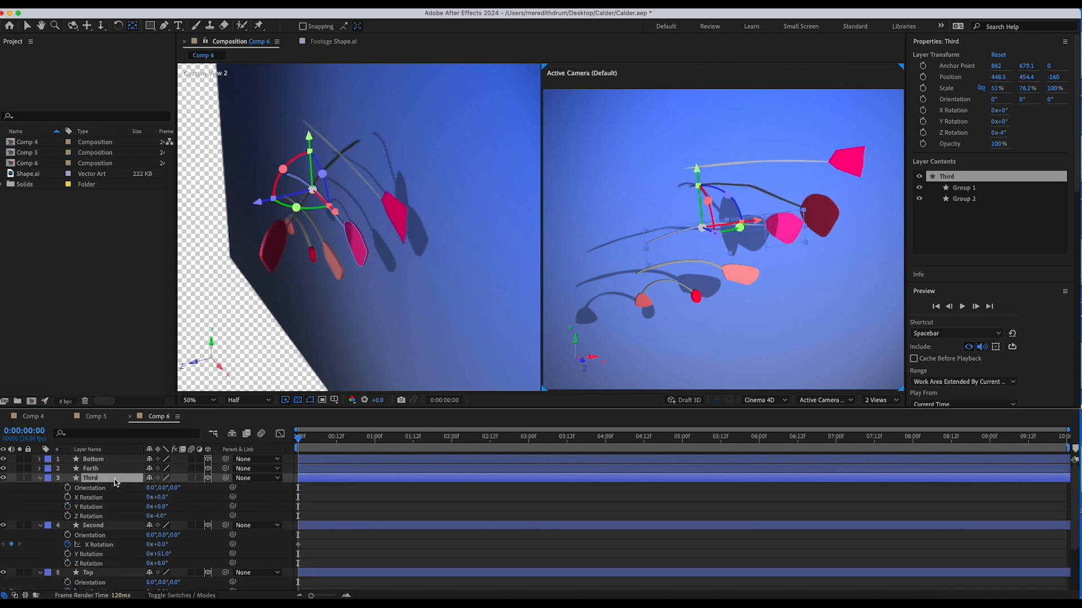
pyautogui.click(67, 497)
pyautogui.click(67, 506)
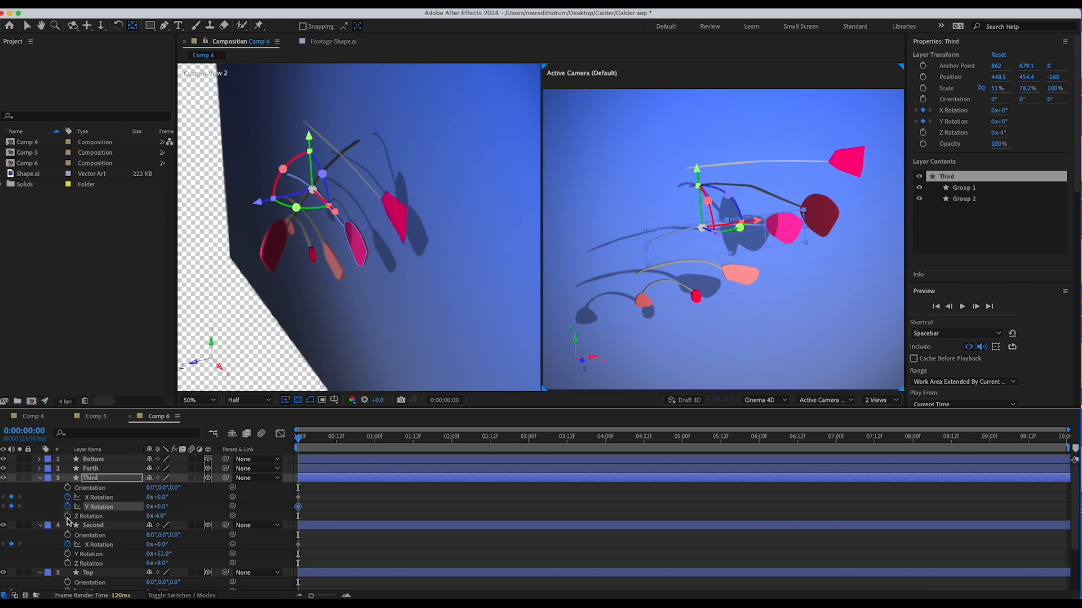
pyautogui.click(67, 516)
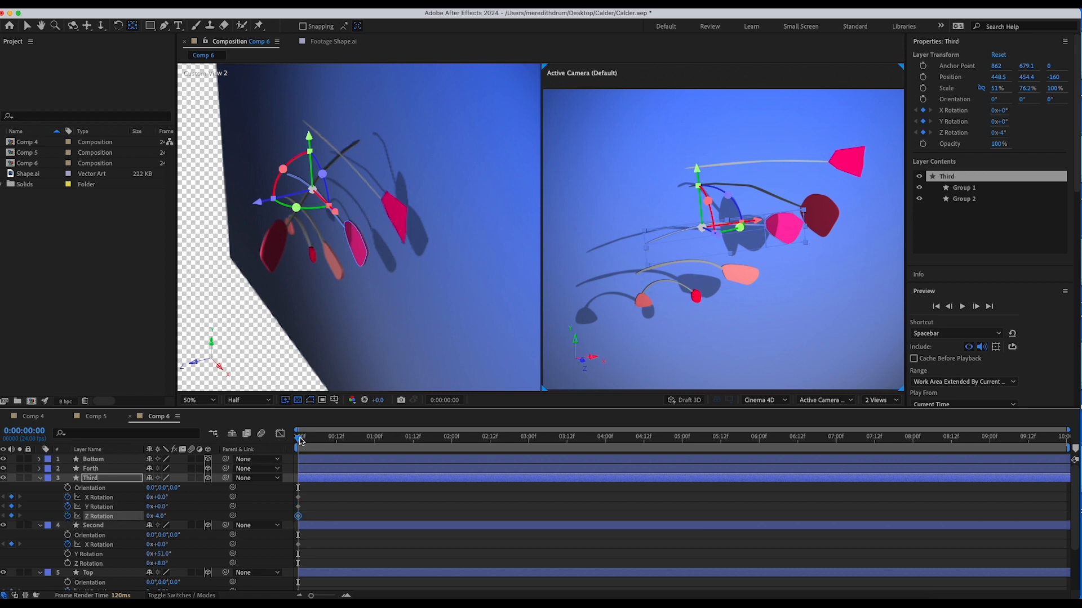
pyautogui.moveTo(301, 440); pyautogui.dragTo(1063, 436)
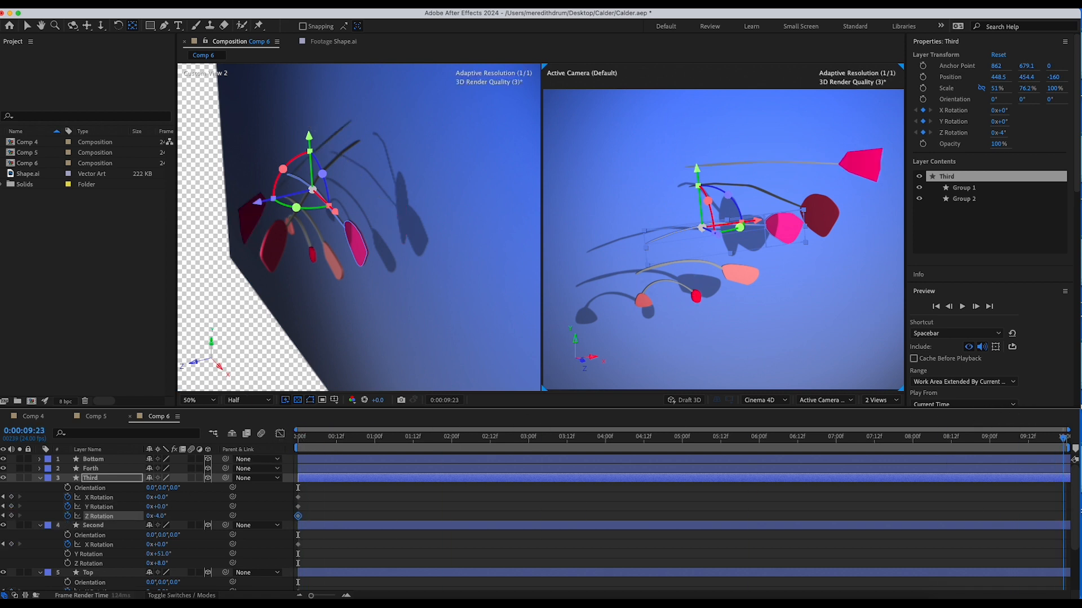
pyautogui.moveTo(163, 508); pyautogui.dragTo(194, 506)
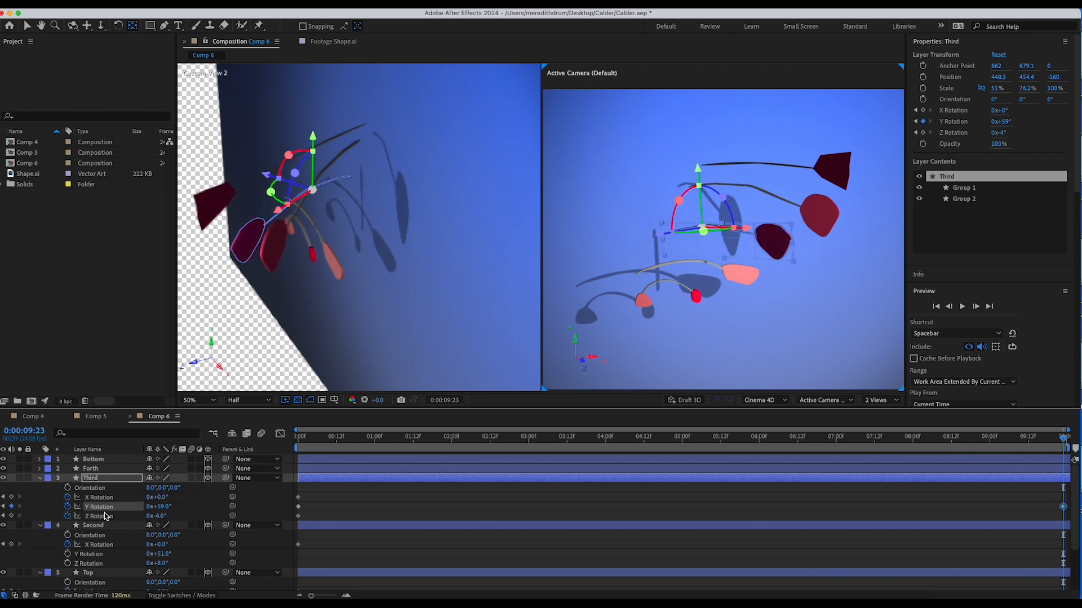
# Reveal the rotation properties of the Forth layer.
pyautogui.click(105, 469)
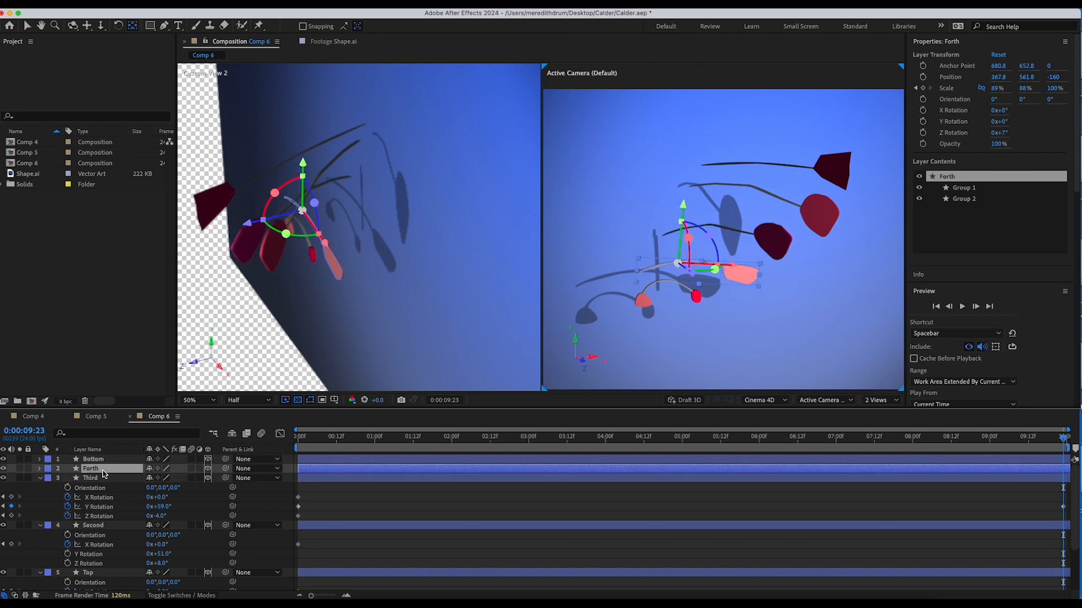
pyautogui.press('r')
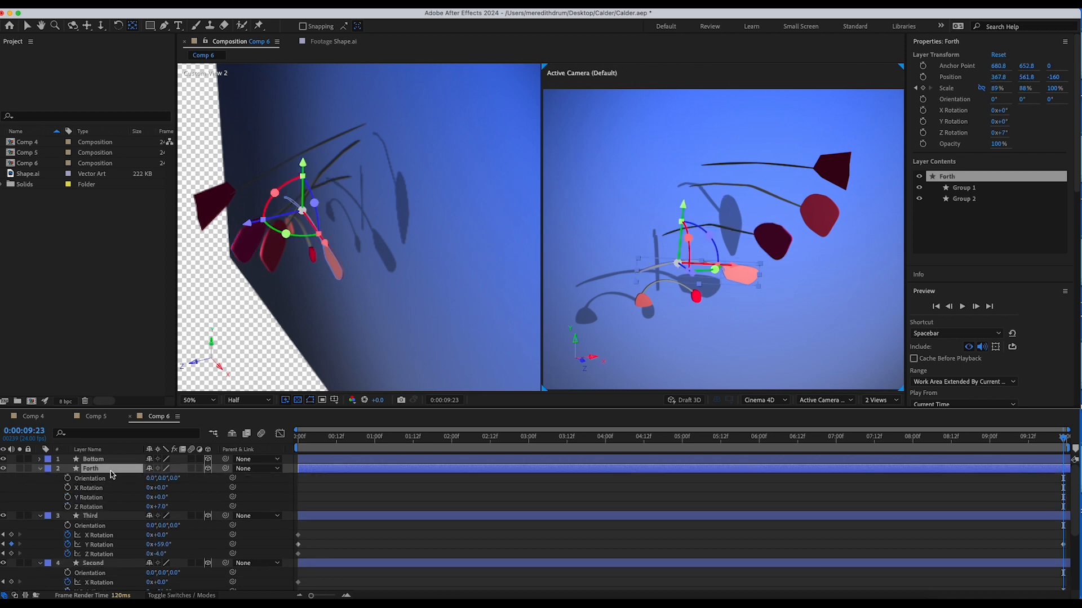
pyautogui.click(68, 488)
pyautogui.click(67, 498)
pyautogui.click(67, 506)
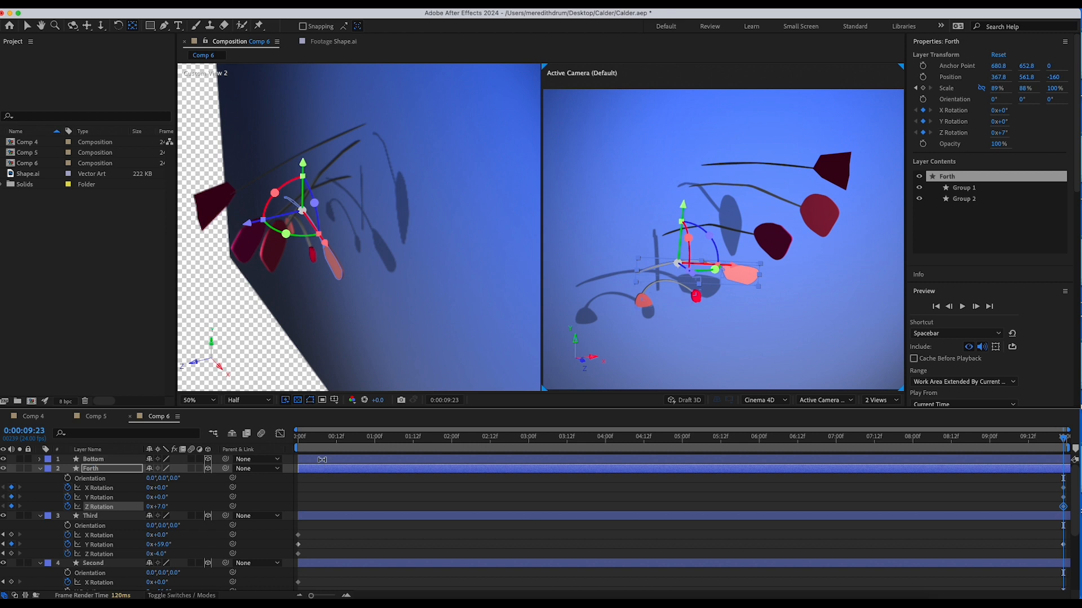
pyautogui.moveTo(303, 441); pyautogui.dragTo(284, 439)
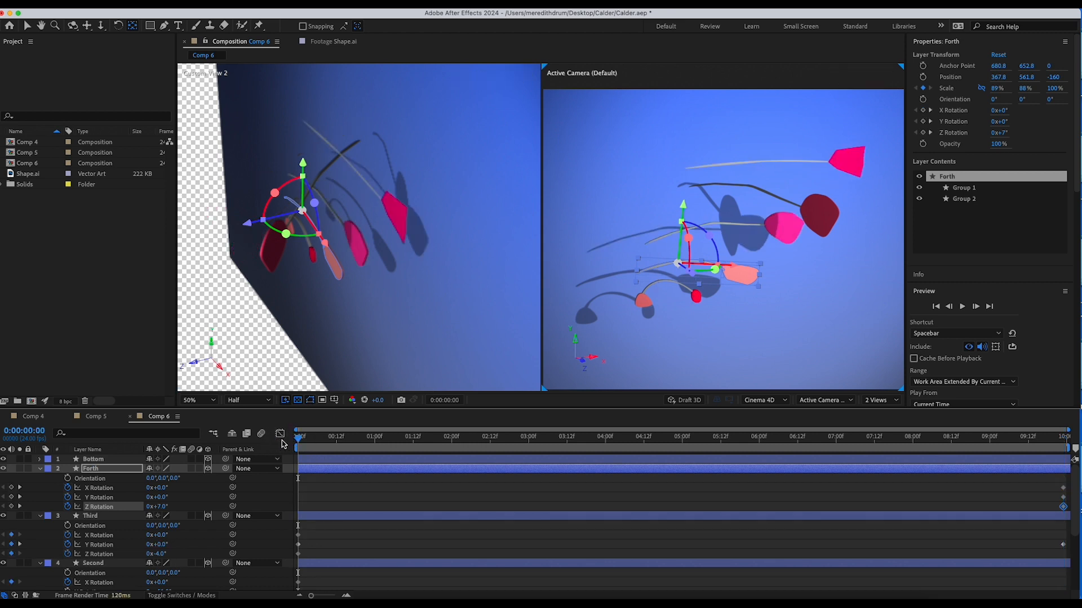
pyautogui.click(67, 488)
pyautogui.click(67, 497)
pyautogui.click(67, 507)
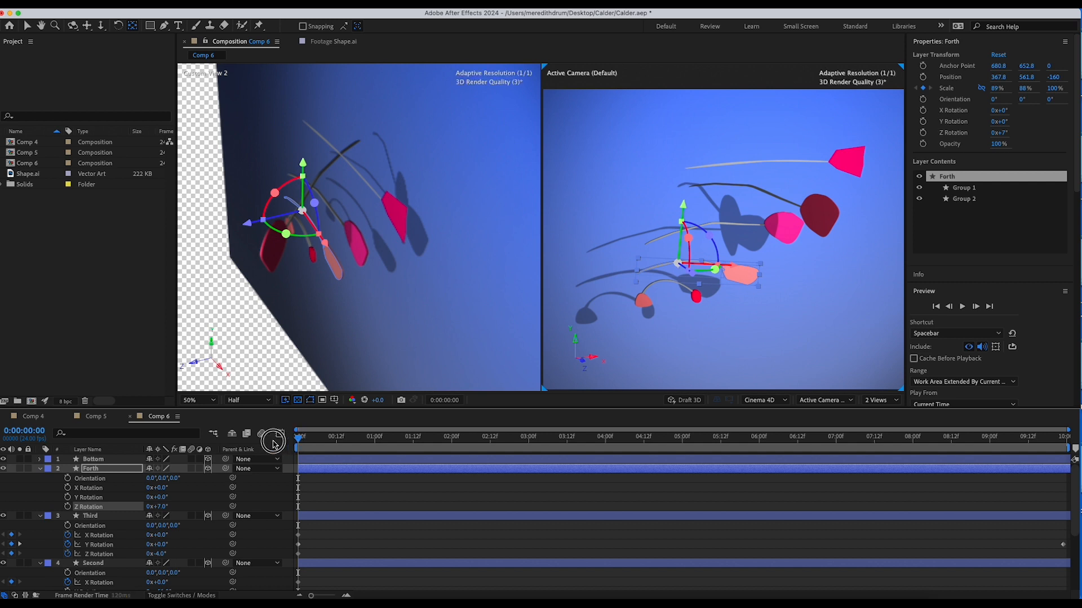
# Keyframe the Forth layer's X, Y and Z Rotation at 0:00:00:00 and set its Y Rotation to 78° at 0:00:09:23.
pyautogui.click(67, 488)
pyautogui.click(67, 498)
pyautogui.click(67, 506)
pyautogui.moveTo(298, 443); pyautogui.dragTo(1064, 438)
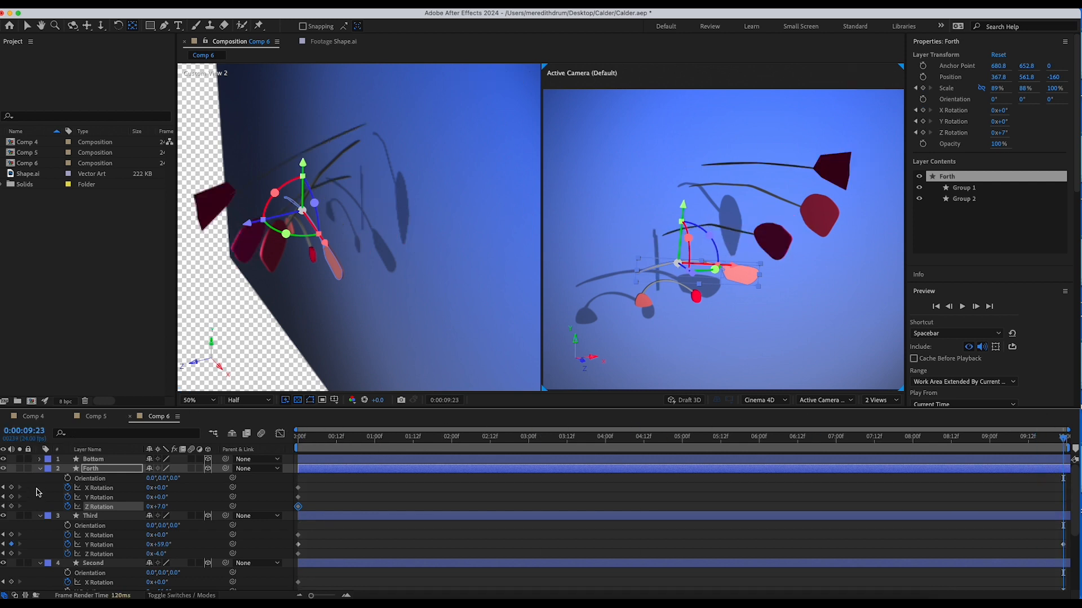
pyautogui.moveTo(167, 496); pyautogui.dragTo(200, 490)
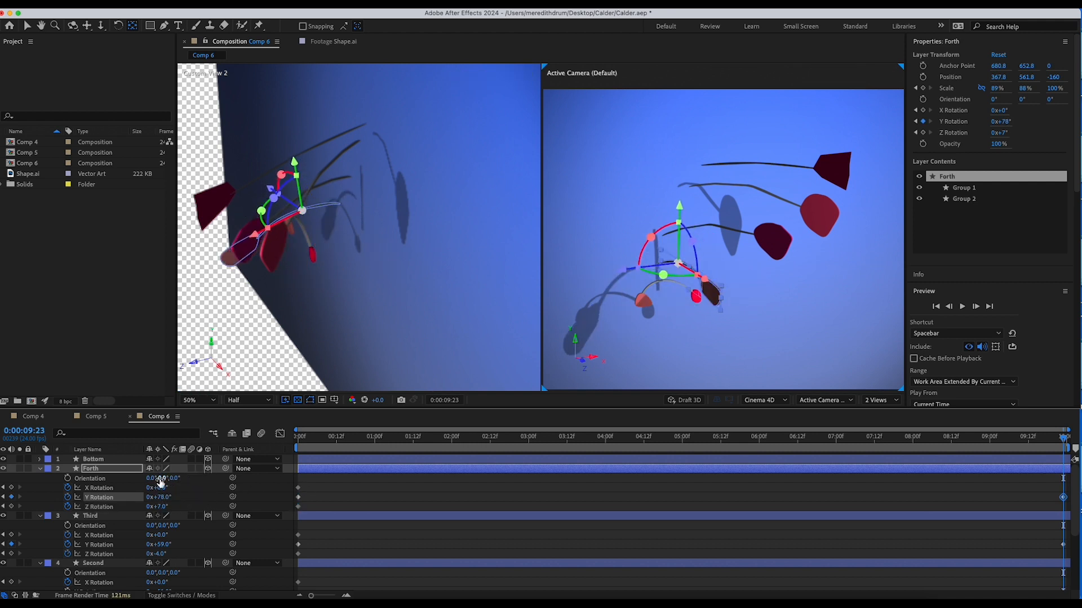
# Add X, Y and Z Rotation keyframes to the Bottom layer at 0:00:00:00.
pyautogui.click(120, 461)
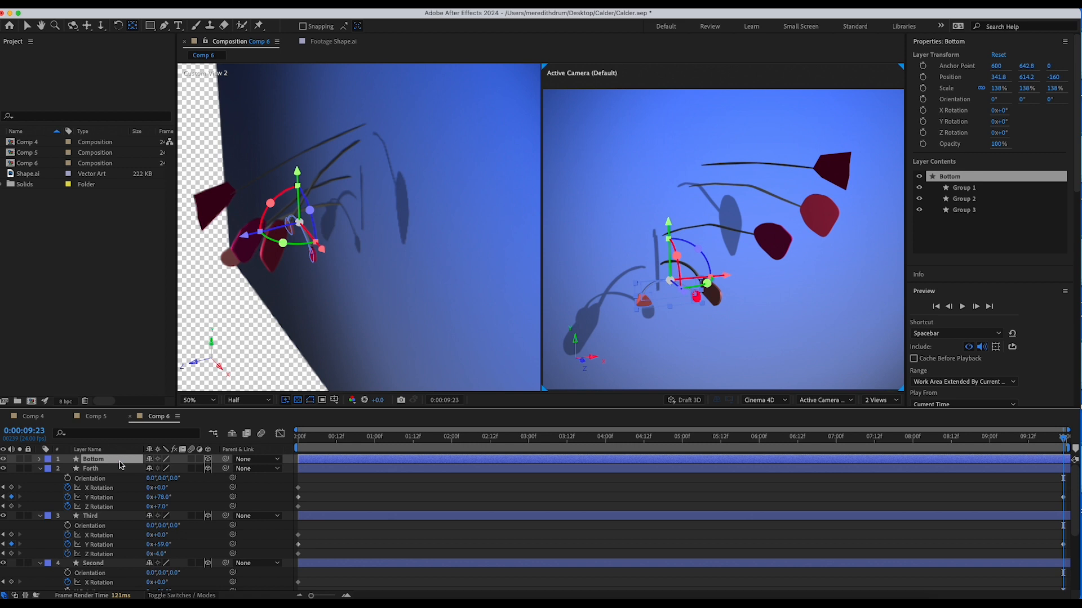
pyautogui.press('r')
pyautogui.moveTo(335, 439); pyautogui.dragTo(285, 439)
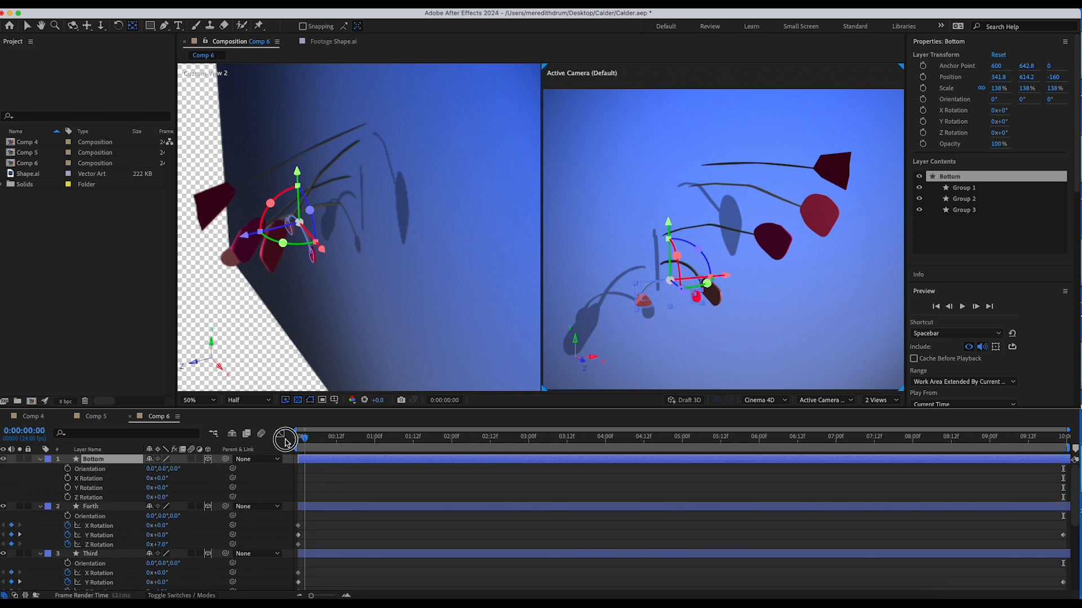
pyautogui.click(68, 478)
pyautogui.click(67, 488)
pyautogui.click(67, 497)
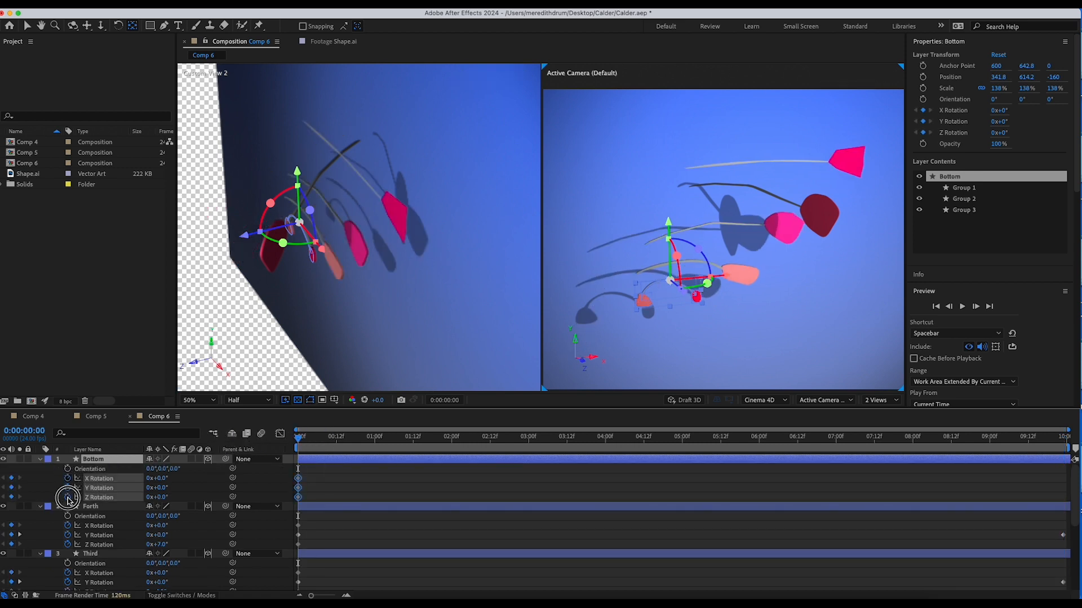
# Increase the Bottom layer's Y Rotation at 0:00:09:23 to create its ending keyframe.
pyautogui.moveTo(309, 435); pyautogui.dragTo(1064, 438)
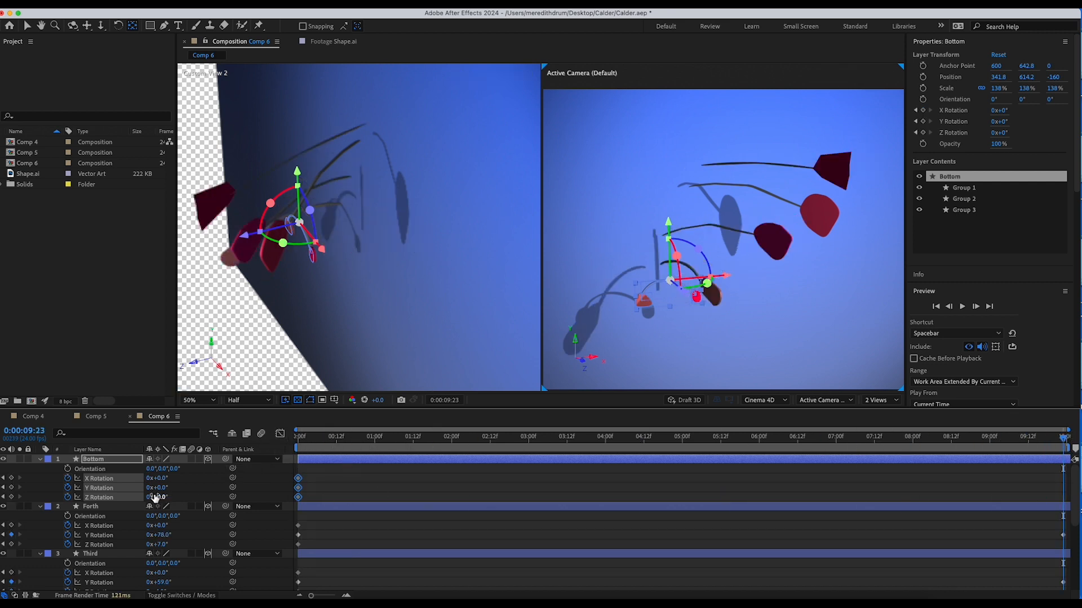
pyautogui.click(181, 492)
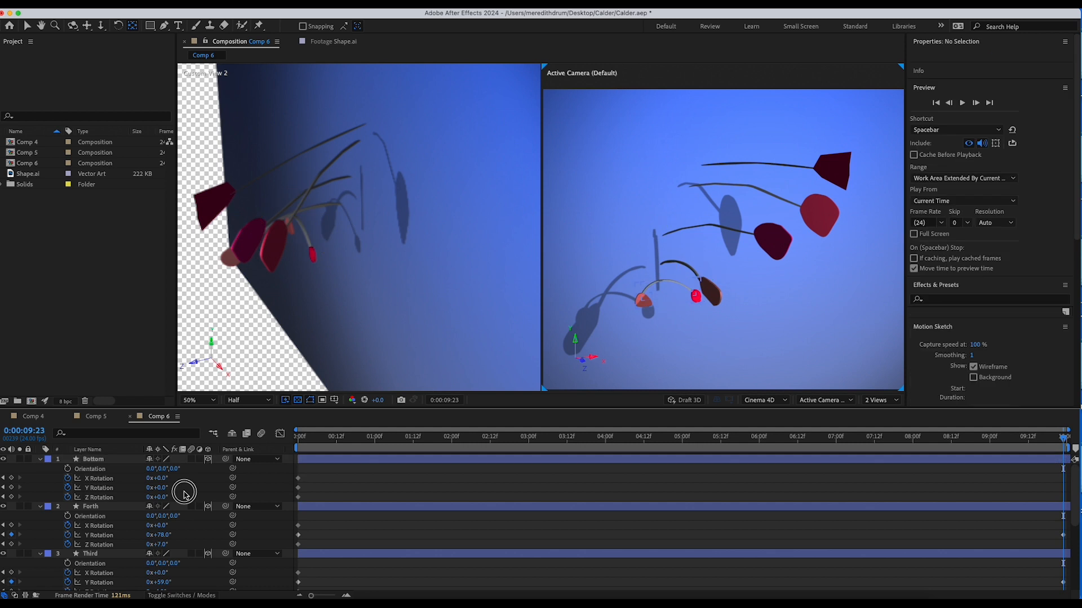
pyautogui.moveTo(161, 488); pyautogui.dragTo(242, 489)
# Preview the rotation of all the mobile's layers from the start of the composition.
pyautogui.moveTo(446, 441); pyautogui.dragTo(258, 444)
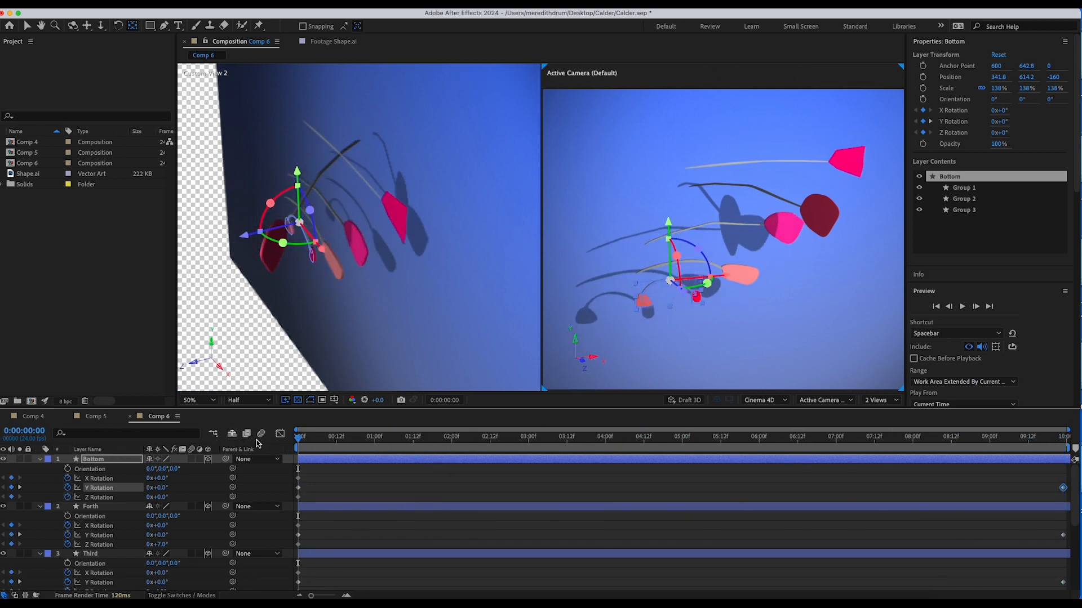
pyautogui.press('space')
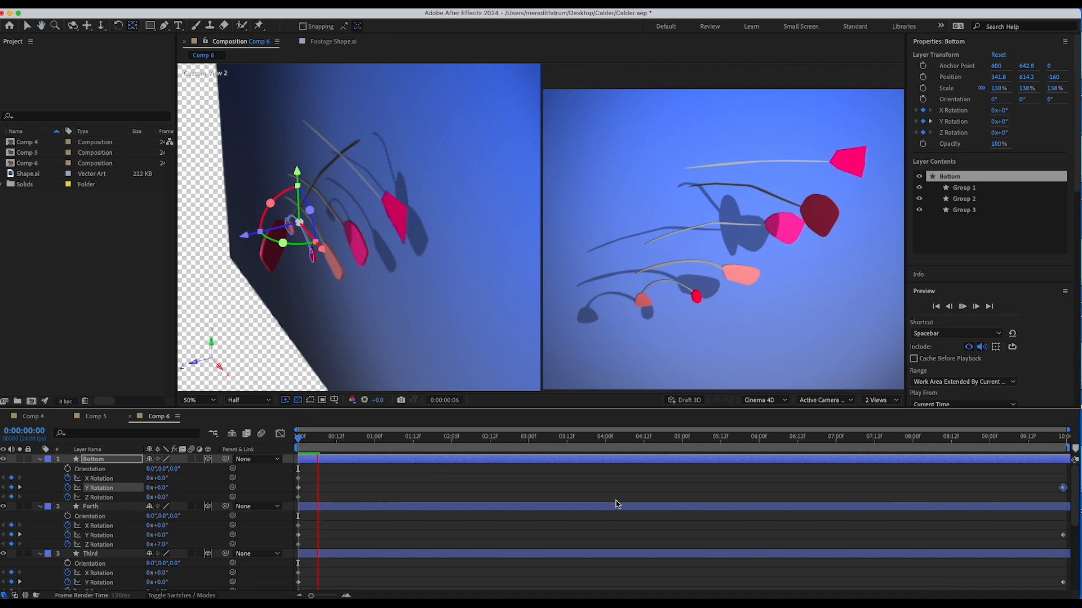
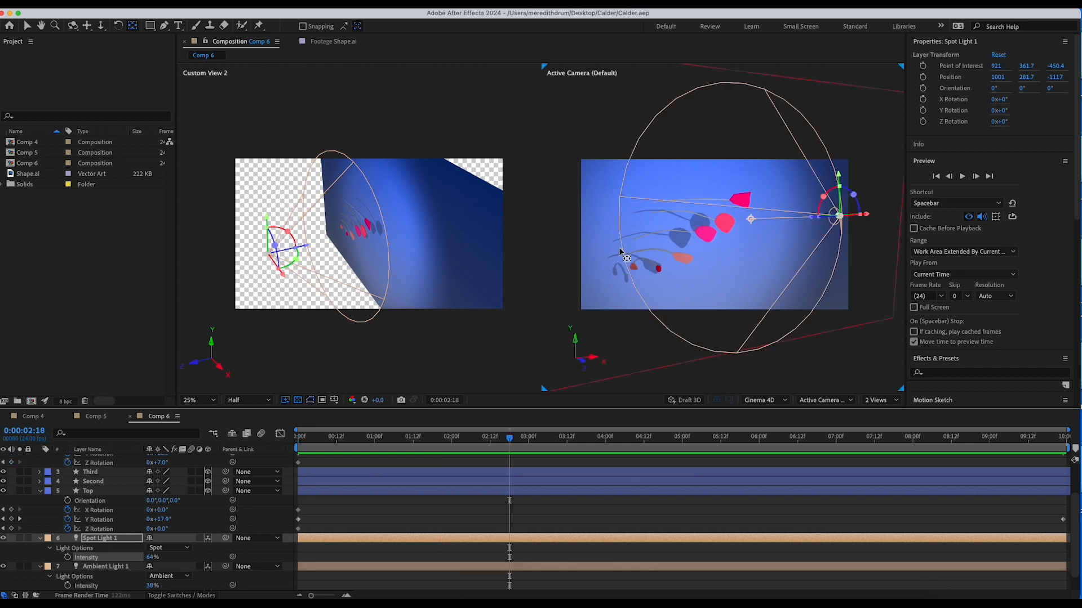
pyautogui.press('space')
# Examine Spot Light 1's cone in the active camera view and its light options in the timeline.
pyautogui.scroll(-1, 839, 374)
pyautogui.scroll(1, 840, 375)
pyautogui.scroll(-1, 839, 374)
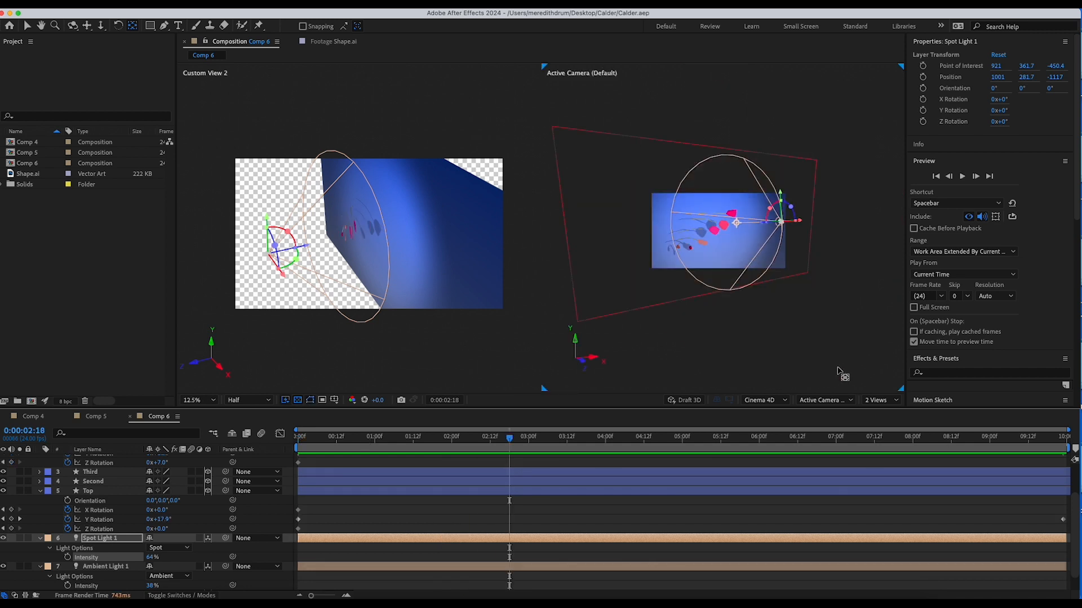
pyautogui.scroll(1, 839, 374)
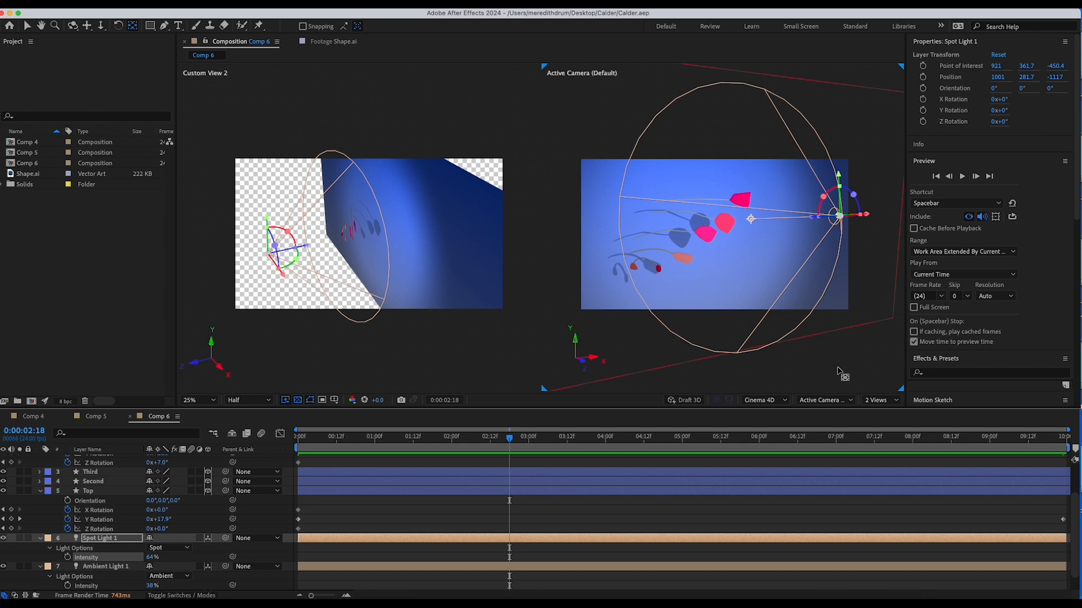
pyautogui.scroll(-1, 839, 375)
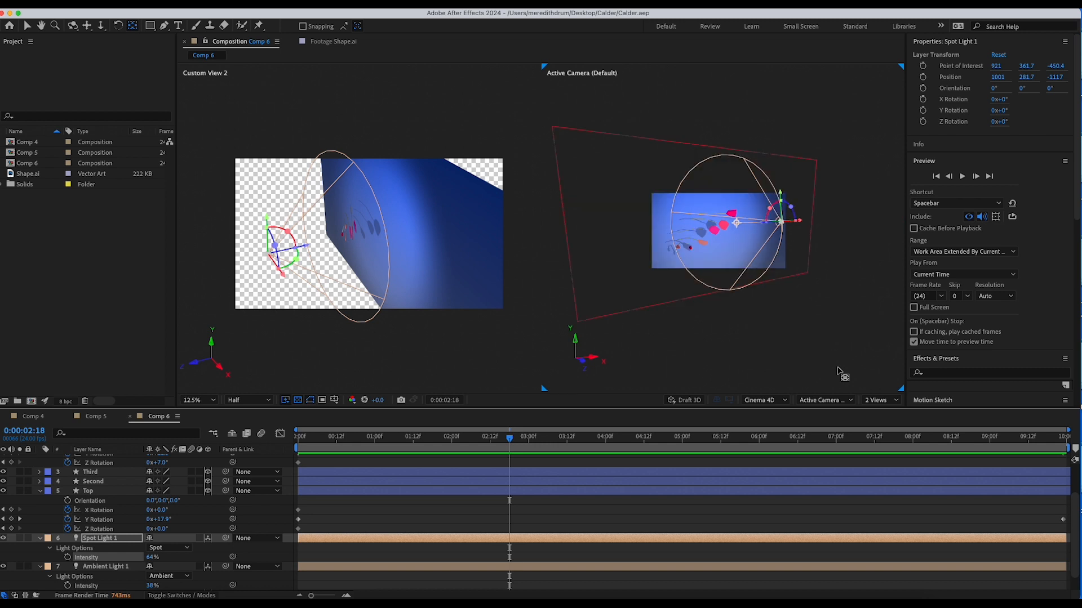
pyautogui.scroll(1, 840, 374)
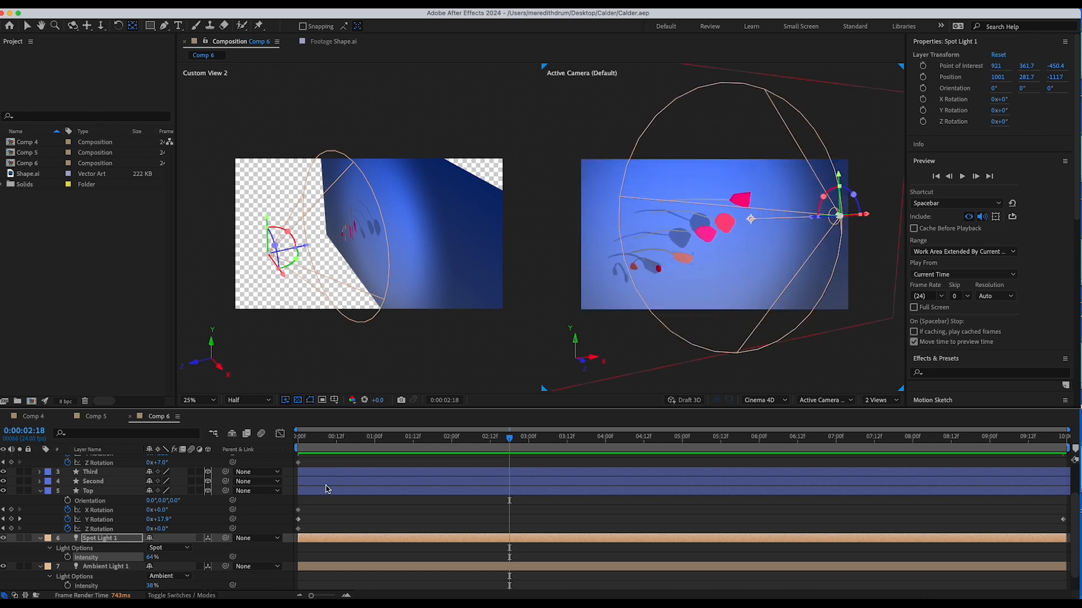
pyautogui.scroll(-2, 103, 555)
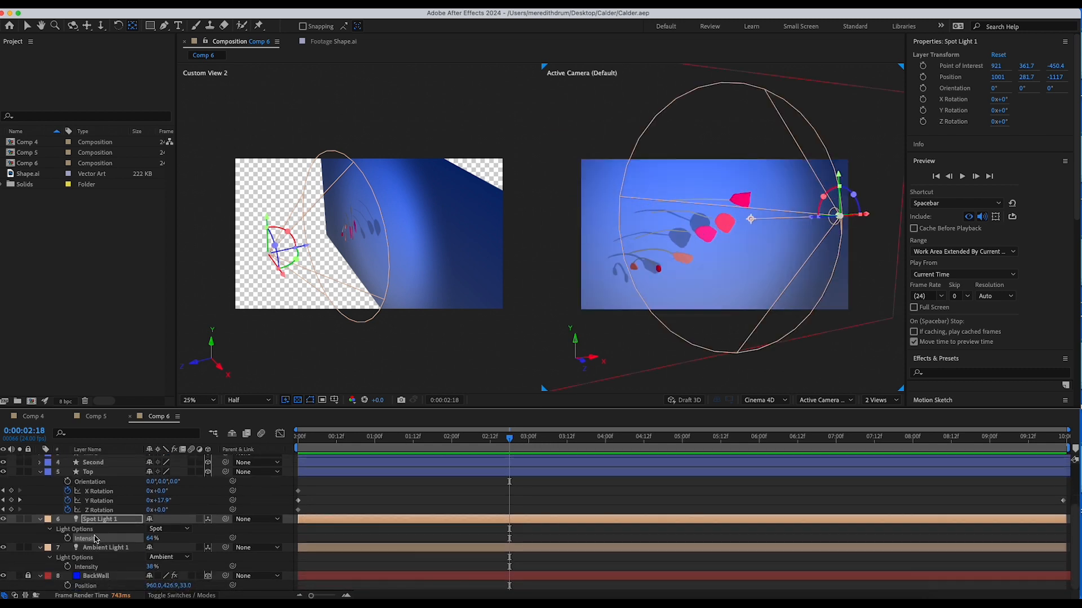
pyautogui.click(86, 531)
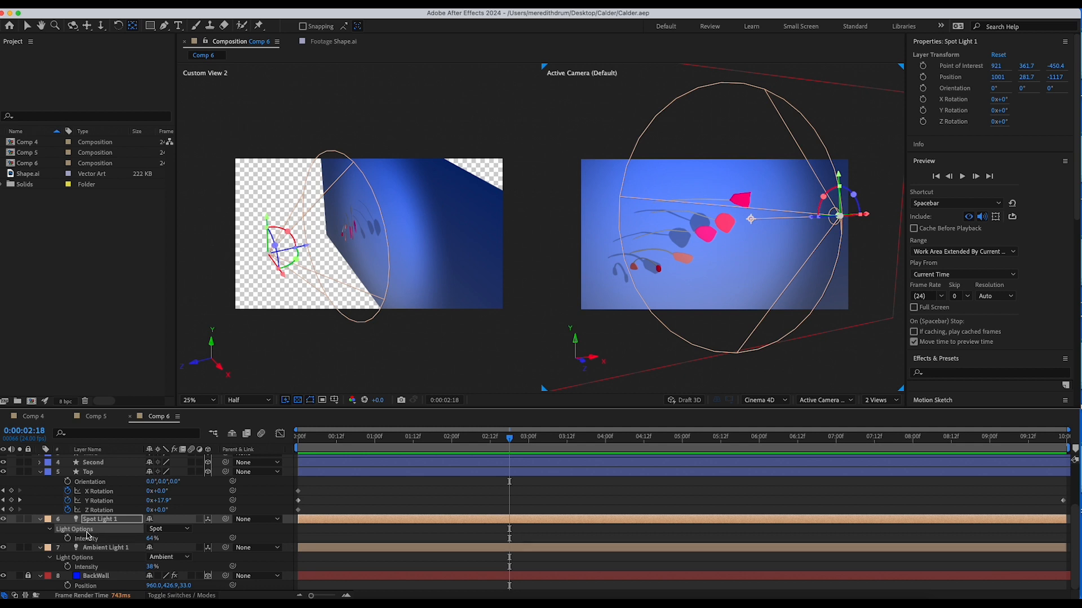
# Review the light type and intensity of the Spot Light 1 and Ambient Light 1 layers.
pyautogui.click(92, 523)
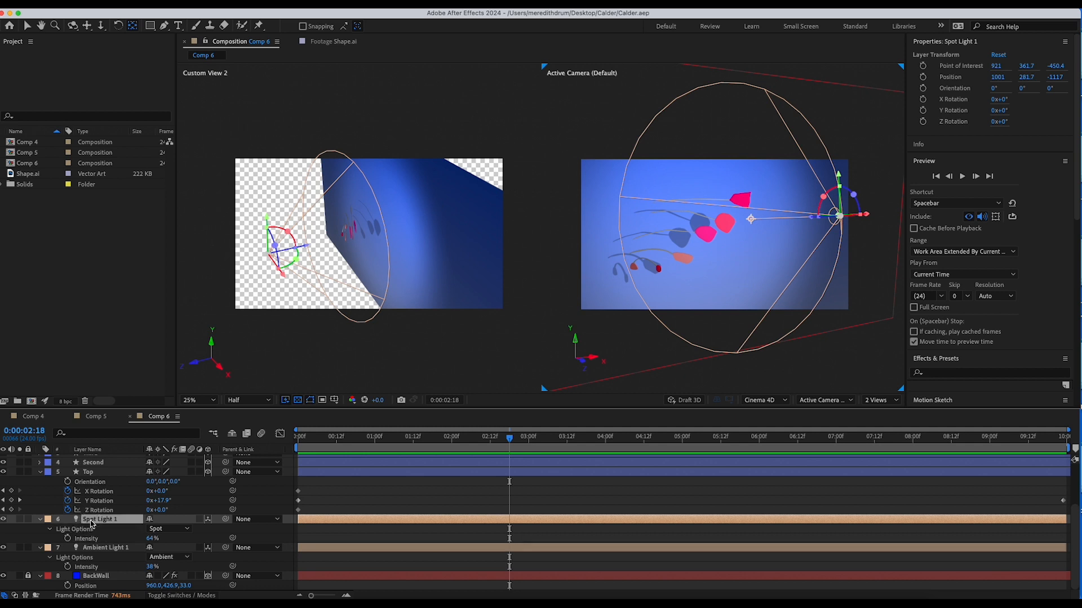
pyautogui.scroll(2, 92, 523)
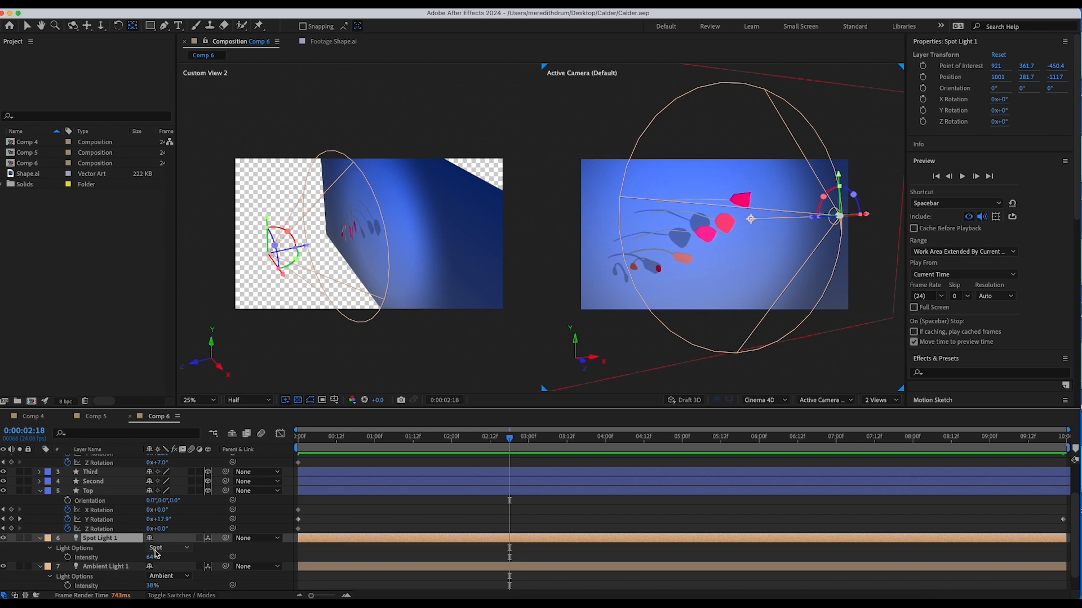
pyautogui.click(103, 568)
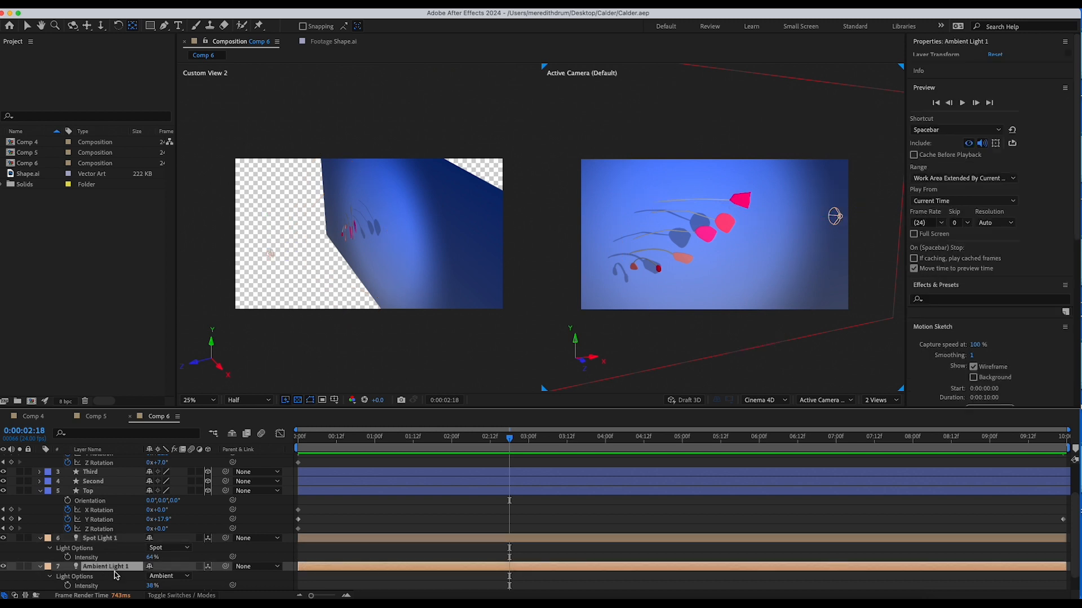
pyautogui.scroll(-2, 127, 573)
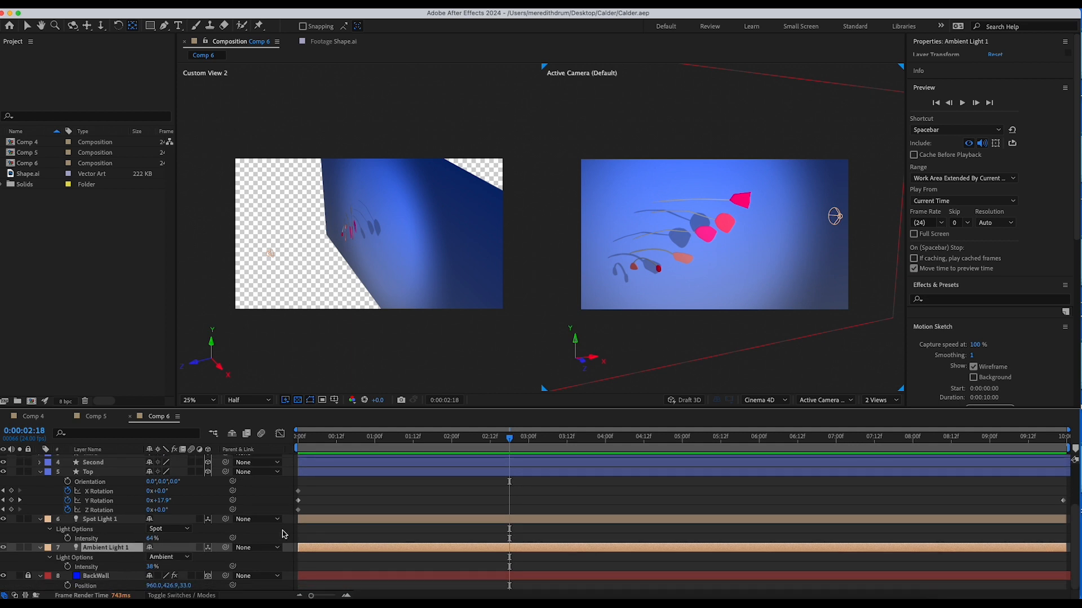
# Preview the mobile's rotation and wall shadows from 0:00:00:00.
pyautogui.moveTo(509, 439); pyautogui.dragTo(267, 443)
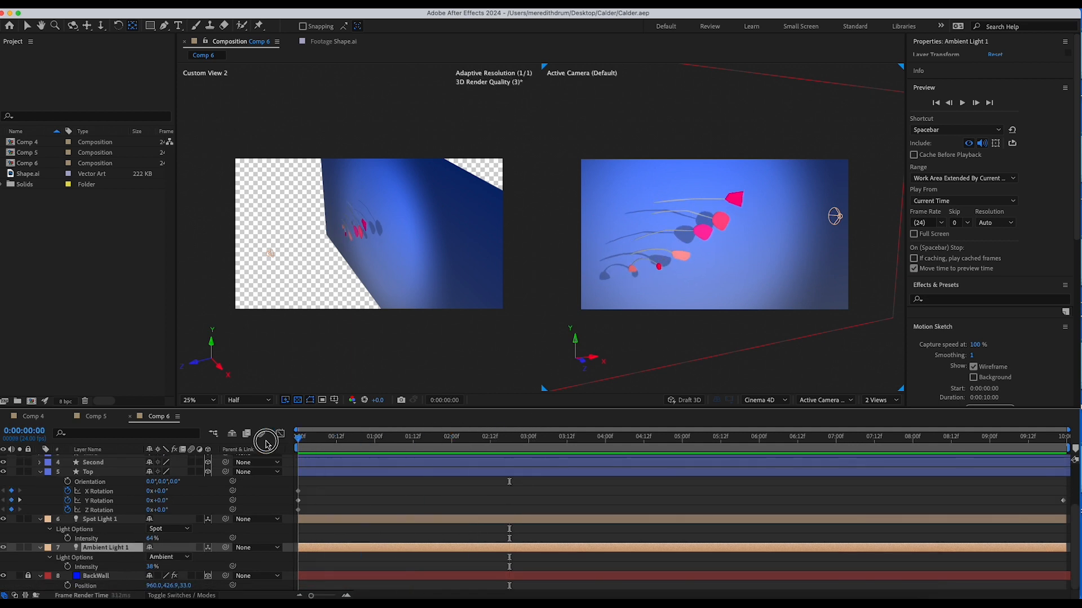
pyautogui.press('space')
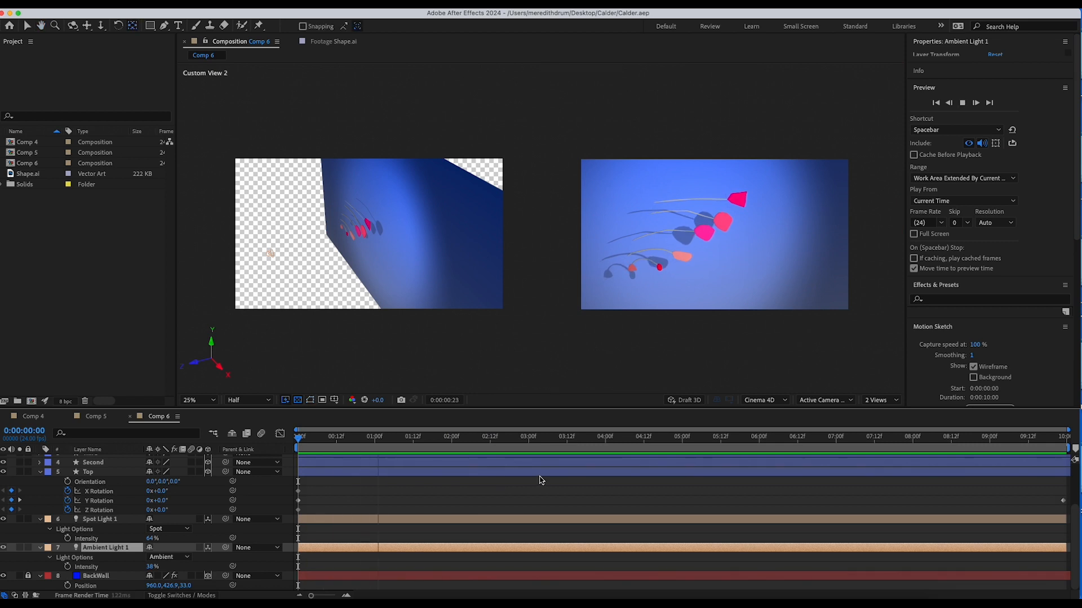
pyautogui.click(665, 369)
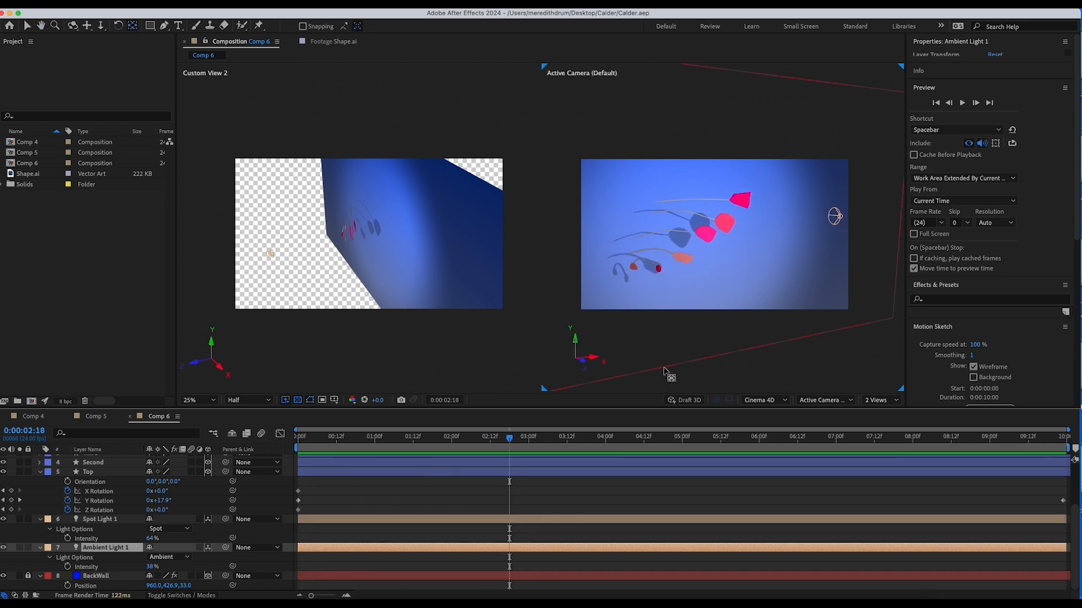
# Enlarge both composition views to 50%, reframe the mobile in Custom View 2 and return to the start of the composition.
pyautogui.scroll(2, 692, 345)
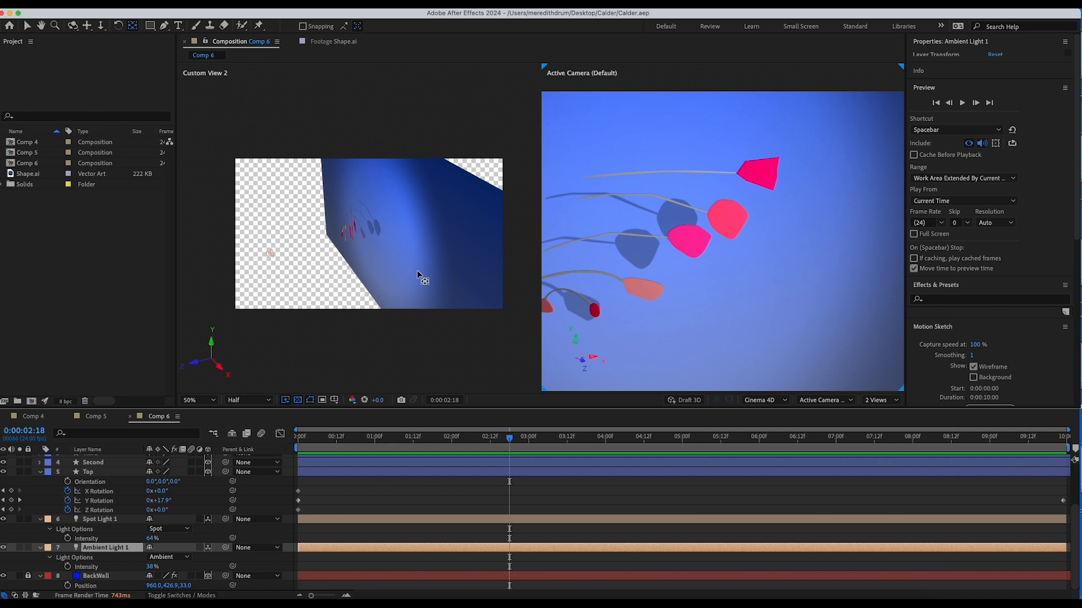
pyautogui.scroll(3, 418, 274)
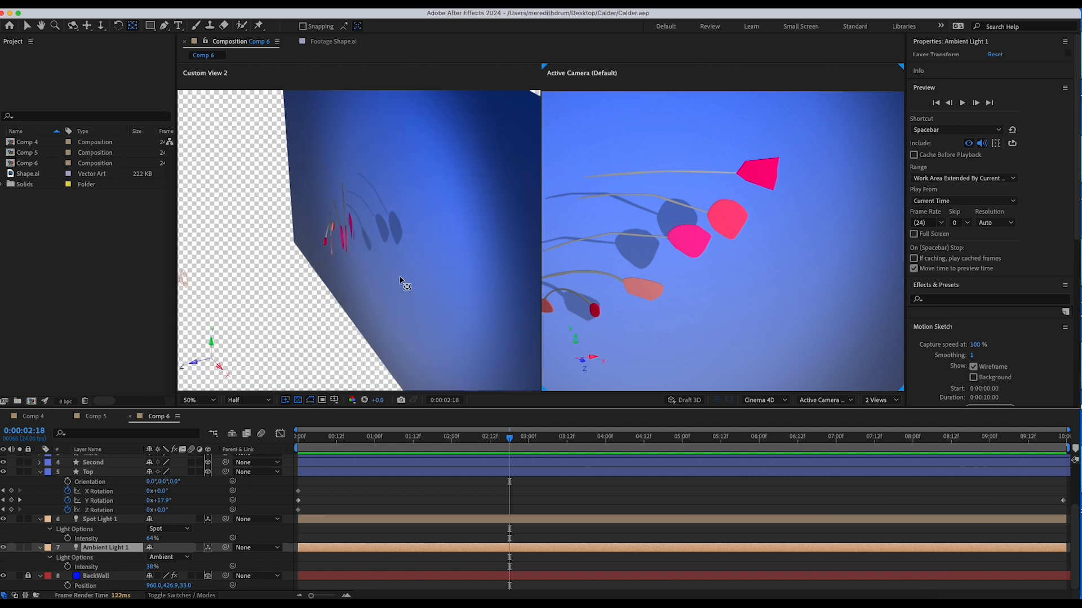
pyautogui.press('h')
pyautogui.moveTo(399, 285); pyautogui.dragTo(357, 275)
pyautogui.press('v')
pyautogui.click(300, 437)
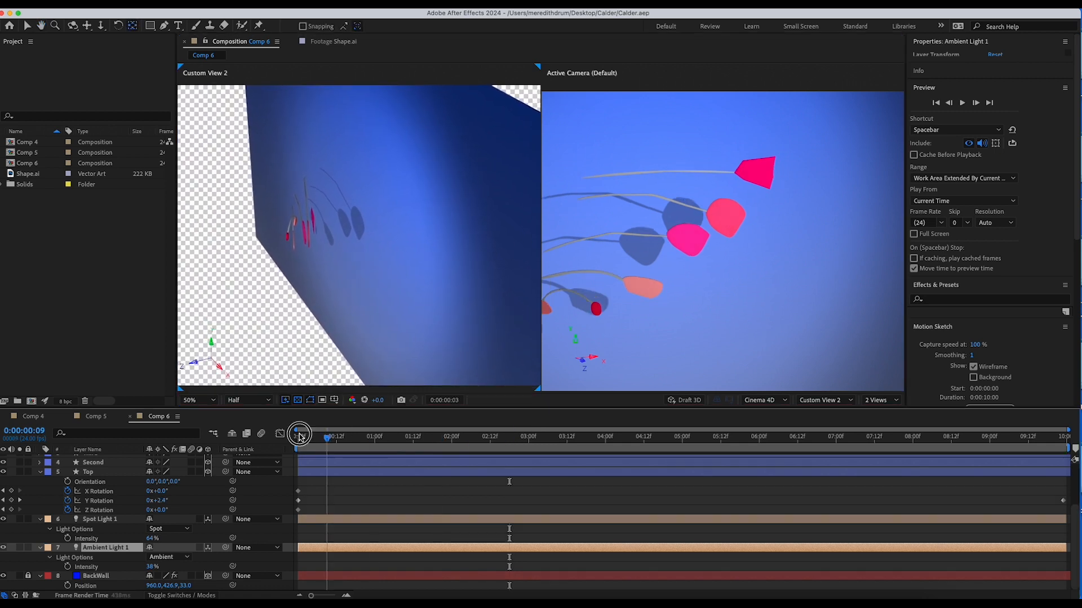
# Collapse the properties of Spot Light 1 and Ambient Light 1 and lock both layers.
pyautogui.click(39, 519)
pyautogui.click(39, 548)
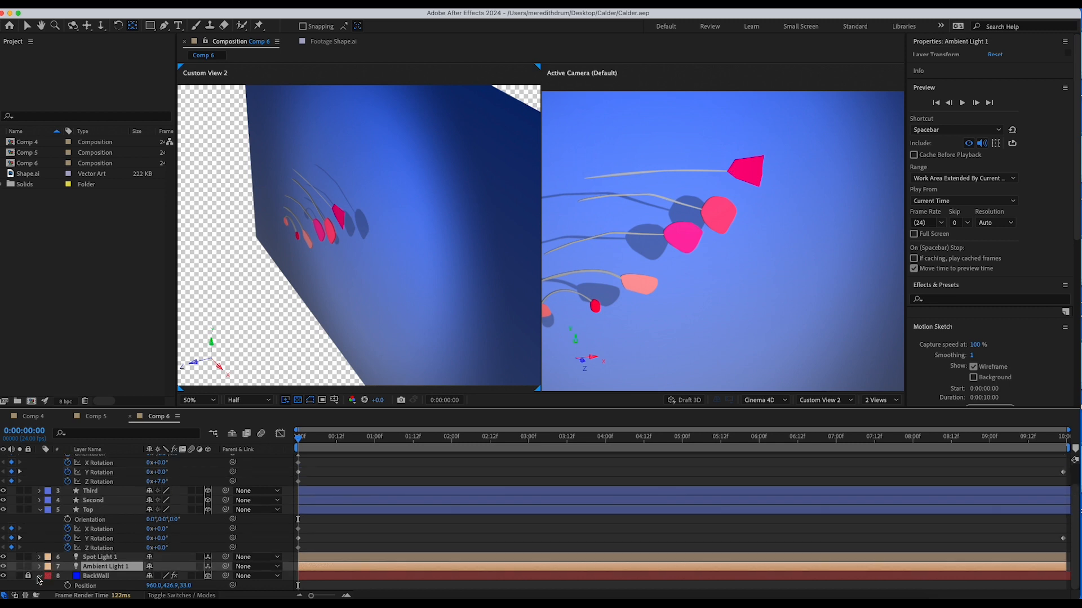
pyautogui.click(28, 557)
pyautogui.click(29, 567)
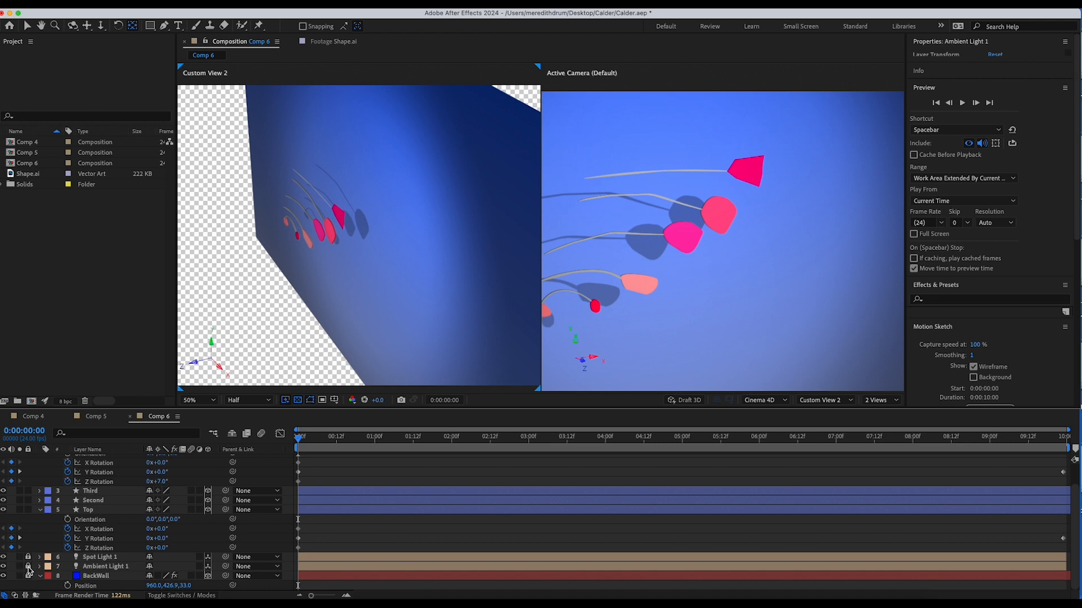
# Collapse the properties of the Forth, Top and BackWall layers.
pyautogui.scroll(3, 64, 538)
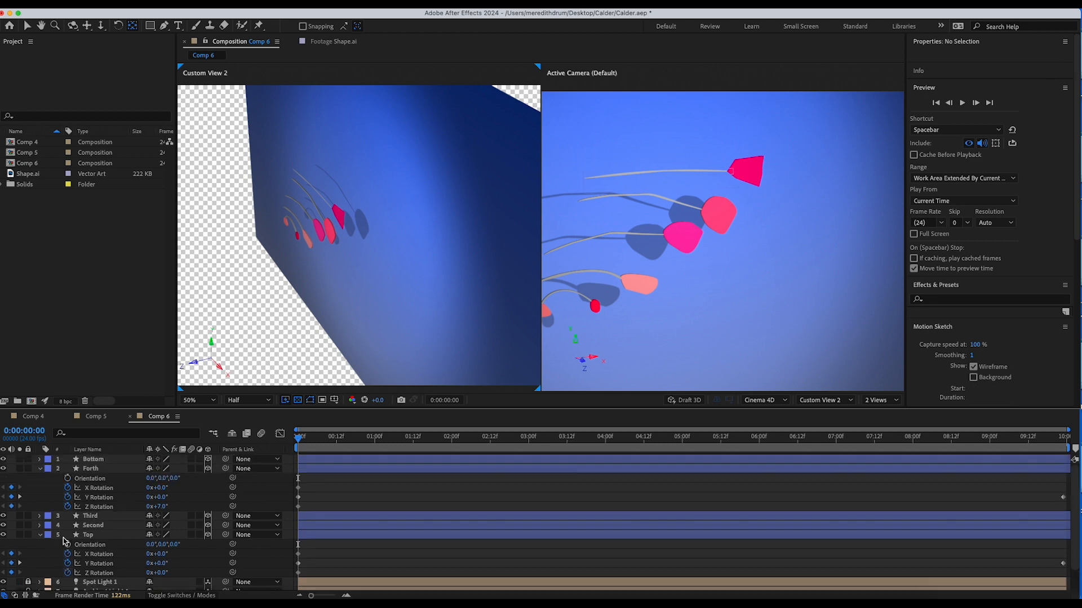
pyautogui.click(40, 469)
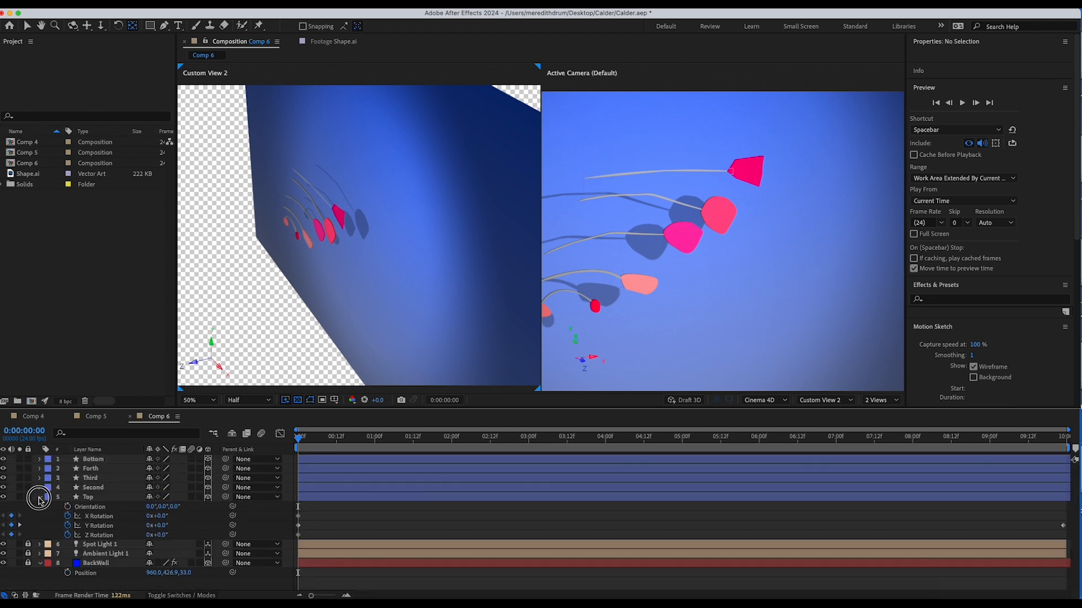
pyautogui.click(39, 497)
pyautogui.click(39, 527)
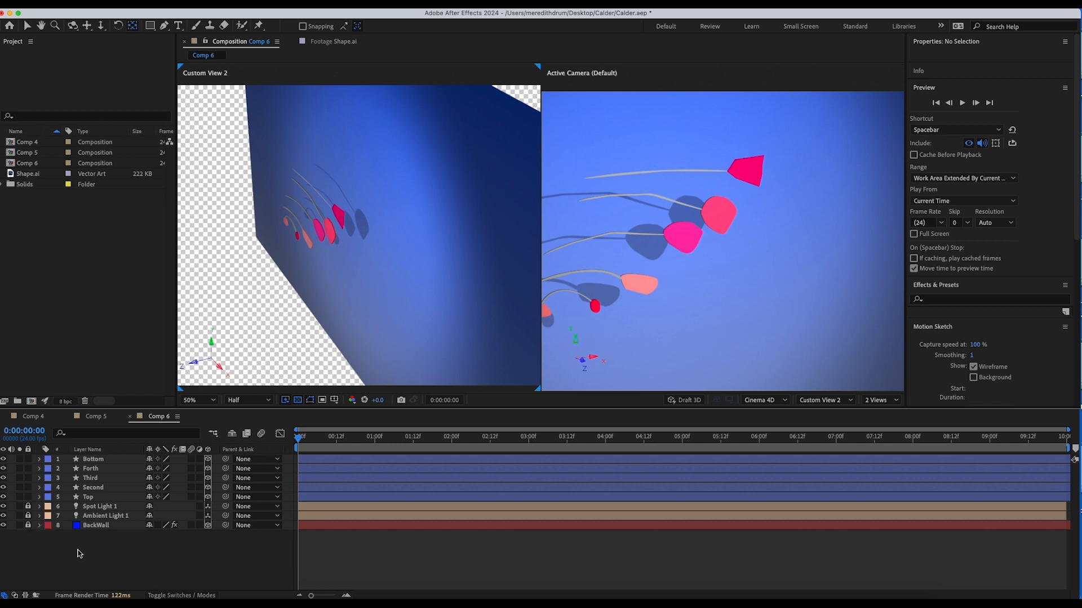
# Reframe the whole mobile in the Active Camera view and return to 0:00:00:00 with no layer selected.
pyautogui.click(104, 461)
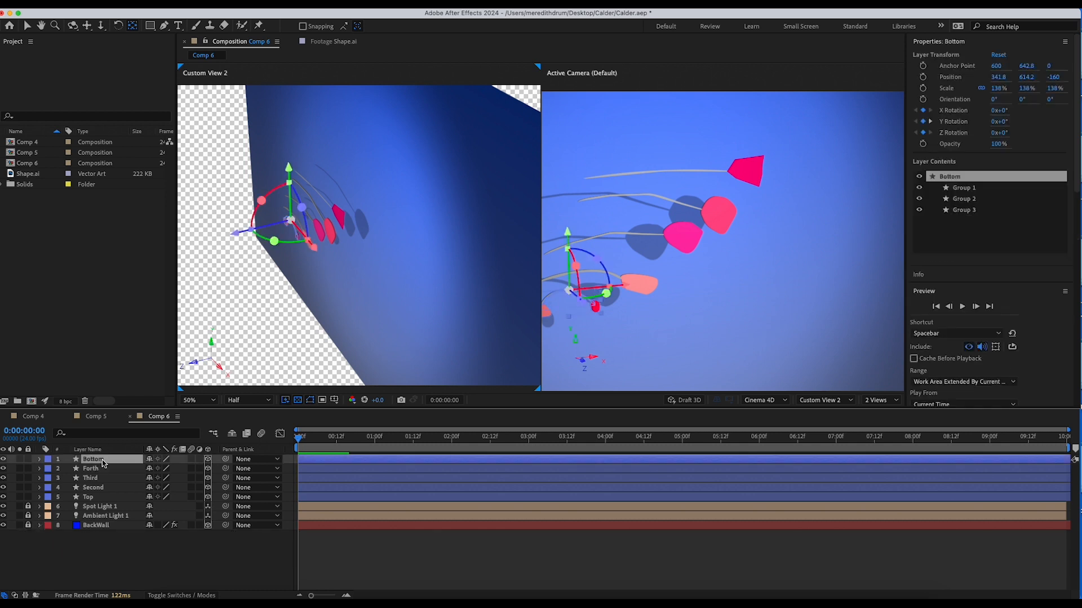
pyautogui.press('h')
pyautogui.moveTo(677, 312); pyautogui.dragTo(755, 296)
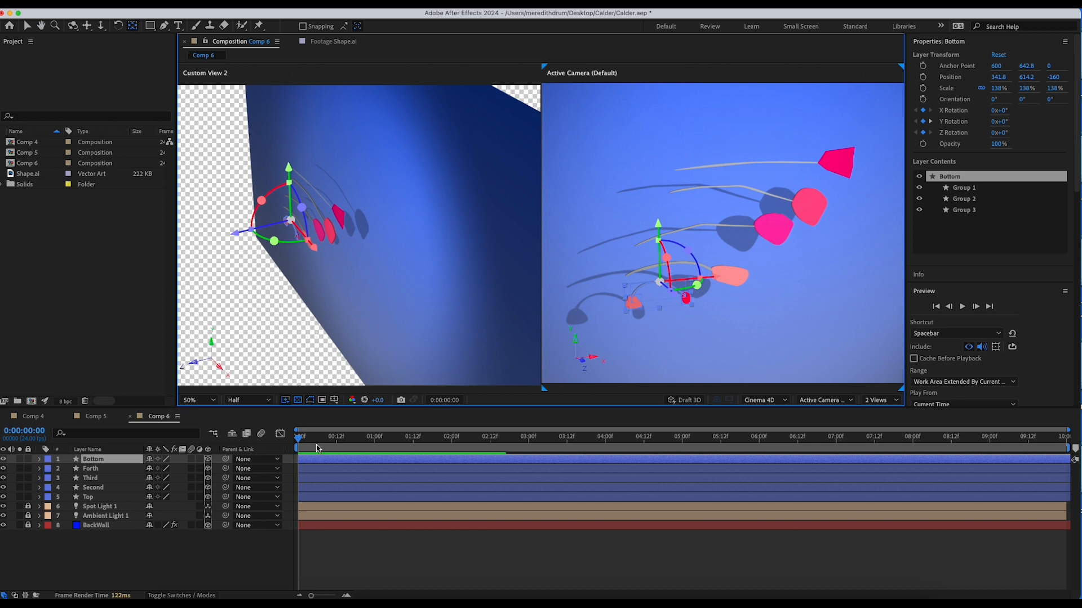
pyautogui.moveTo(329, 440); pyautogui.dragTo(210, 423)
pyautogui.click(178, 555)
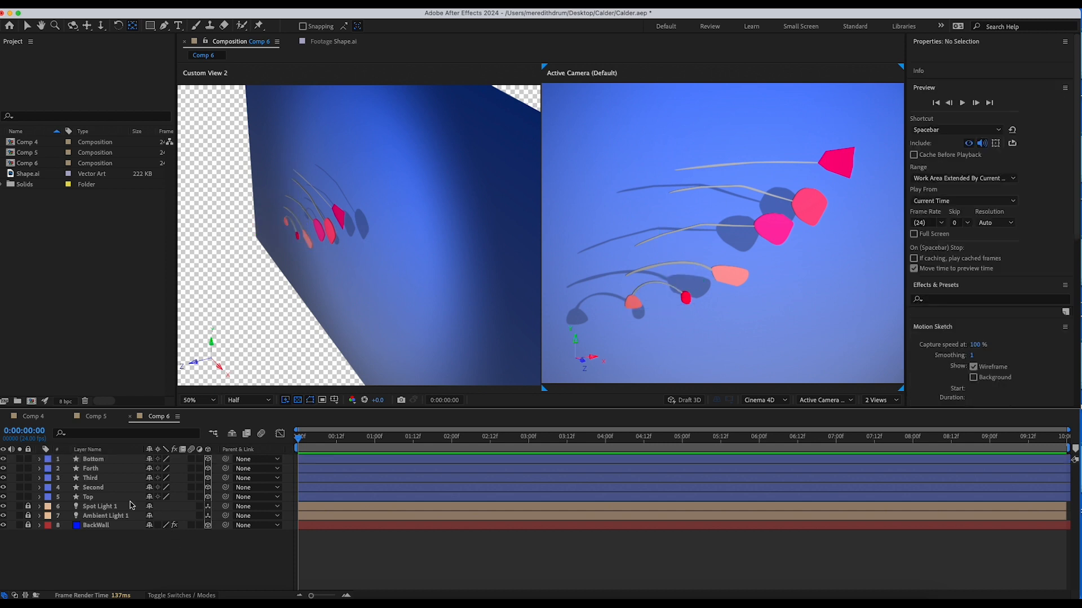
# Set the Bottom layer's starting rotation at 0:00:00:00 to X -7°, Y -33° and Z 5°.
pyautogui.click(107, 459)
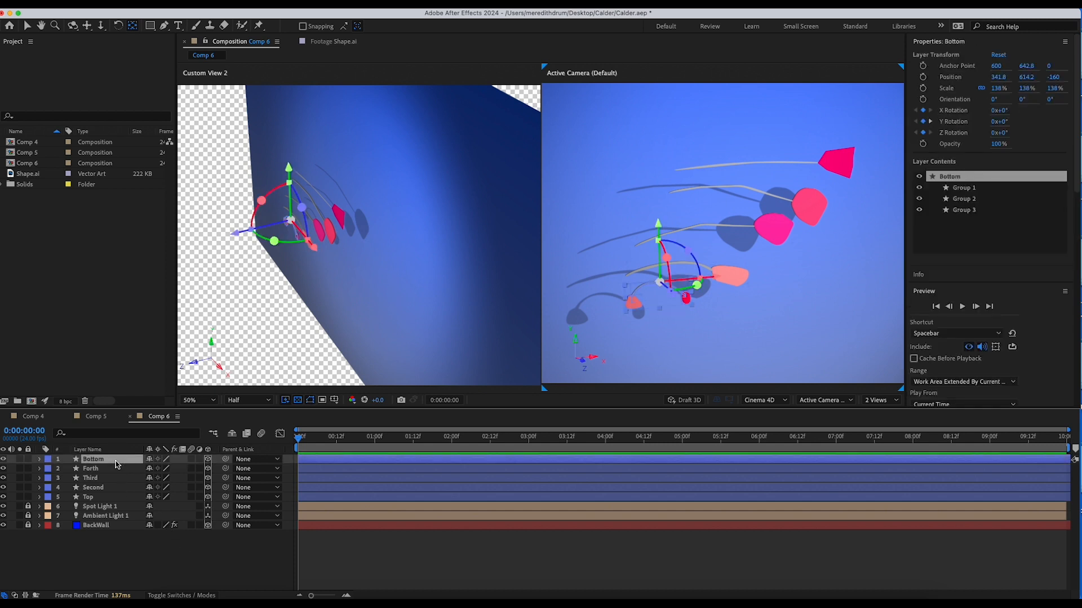
pyautogui.press('r')
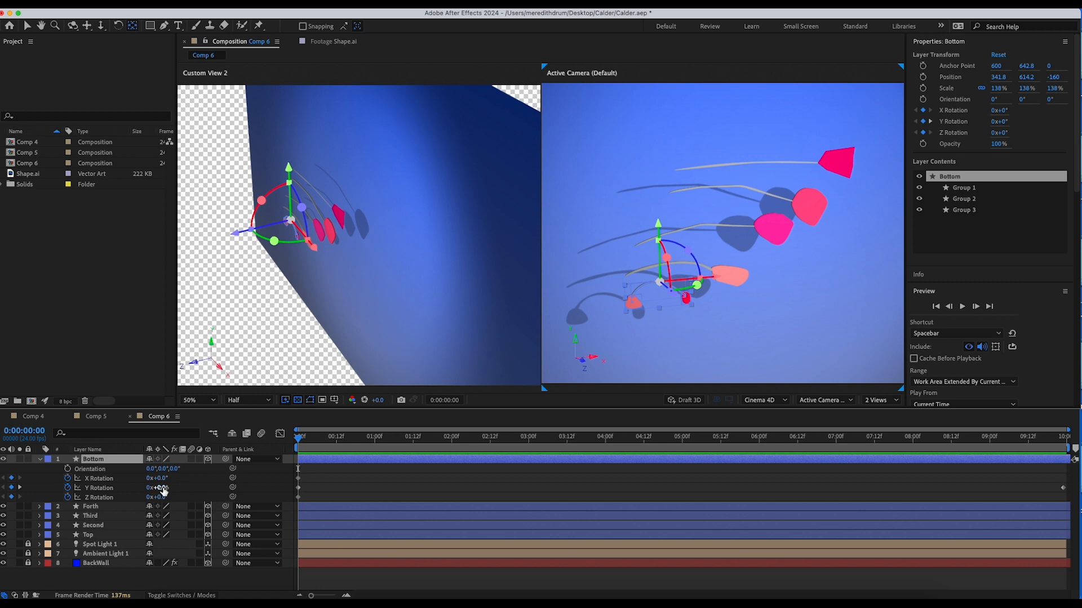
pyautogui.moveTo(163, 489); pyautogui.dragTo(145, 488)
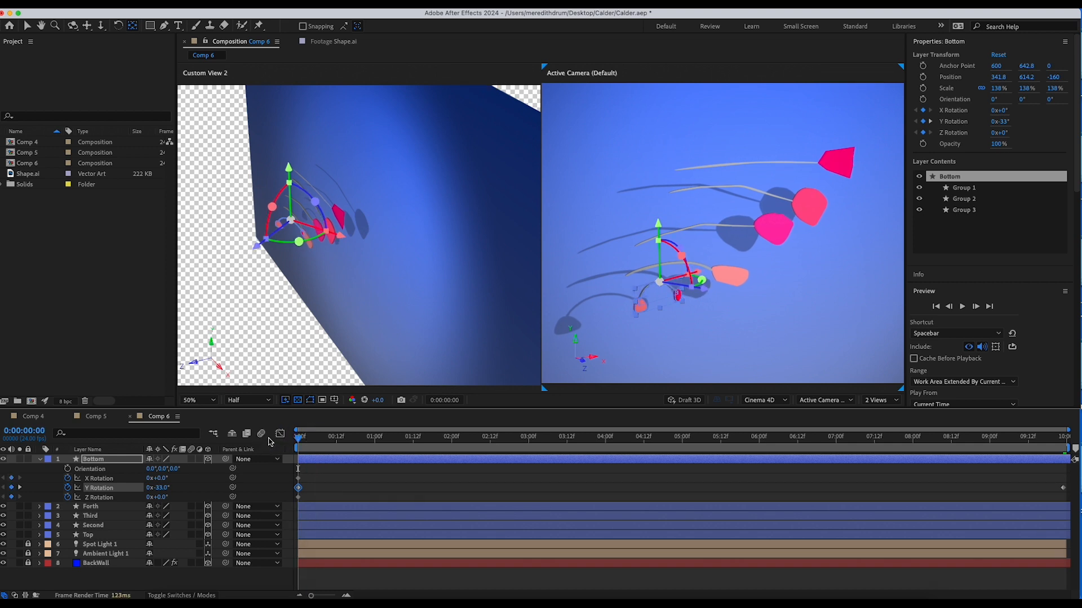
pyautogui.moveTo(158, 497); pyautogui.dragTo(161, 482)
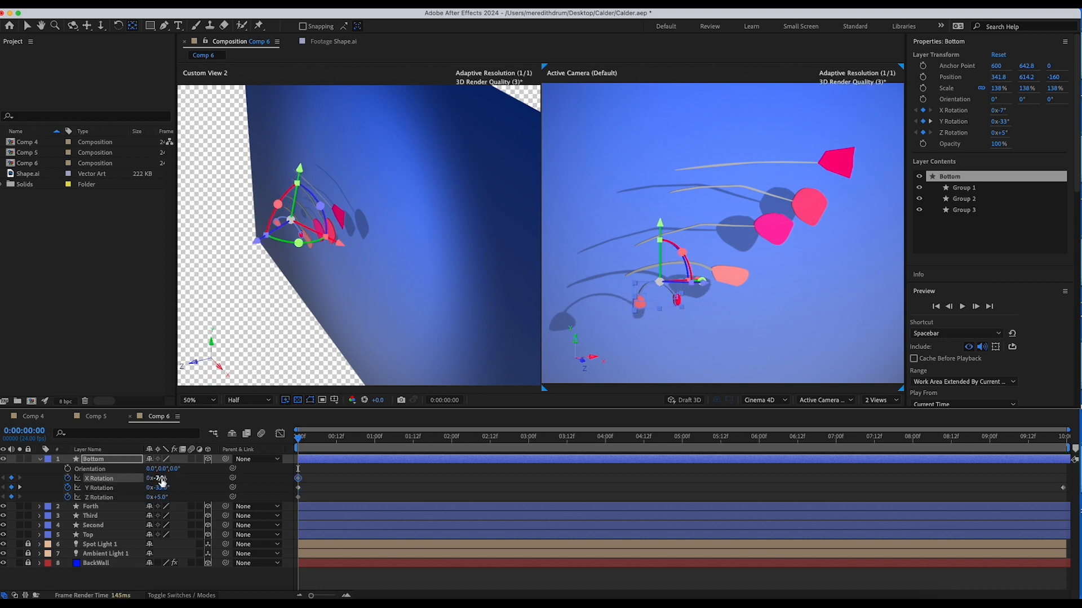
# Keyframe the Bottom layer's X Rotation to -1° at 0:00:03:18 and its Z Rotation to 9° at about 0:00:04:17.
pyautogui.moveTo(299, 439); pyautogui.dragTo(588, 451)
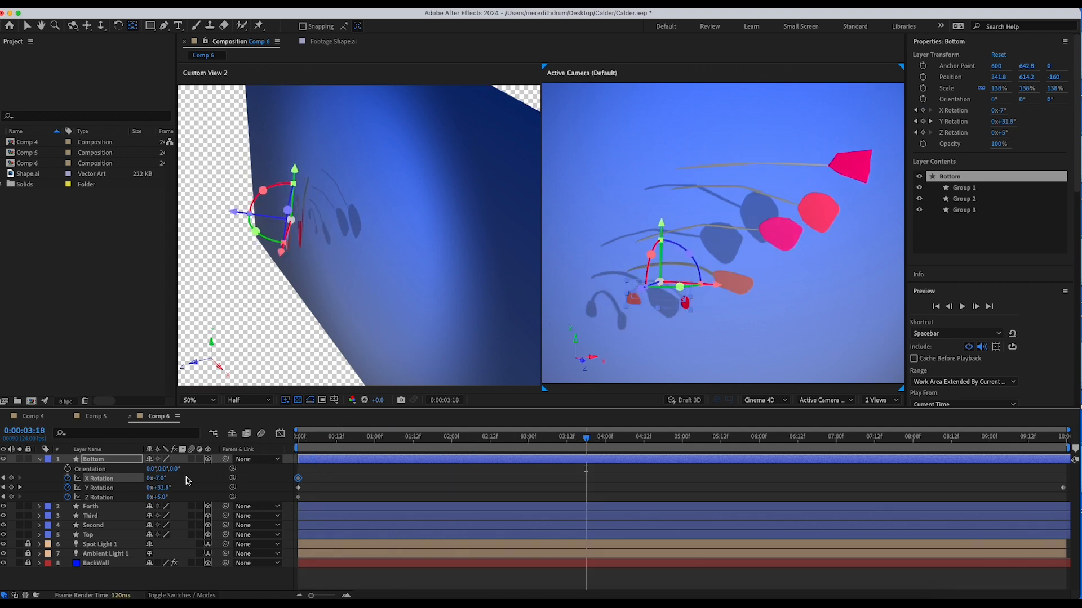
pyautogui.moveTo(162, 480); pyautogui.dragTo(160, 477)
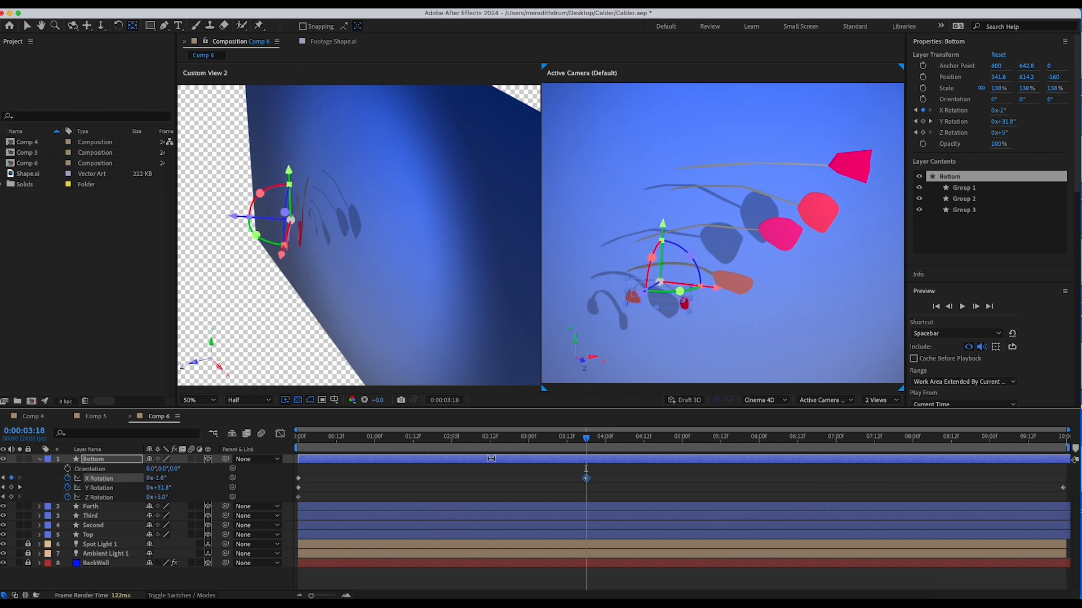
pyautogui.moveTo(593, 439); pyautogui.dragTo(659, 439)
pyautogui.moveTo(164, 499); pyautogui.dragTo(166, 497)
# Keyframe only the Bottom layer's X Rotation to 6° at 0:00:07:05 and return to the start of the composition.
pyautogui.moveTo(663, 444); pyautogui.dragTo(851, 443)
pyautogui.moveTo(164, 494); pyautogui.dragTo(157, 488)
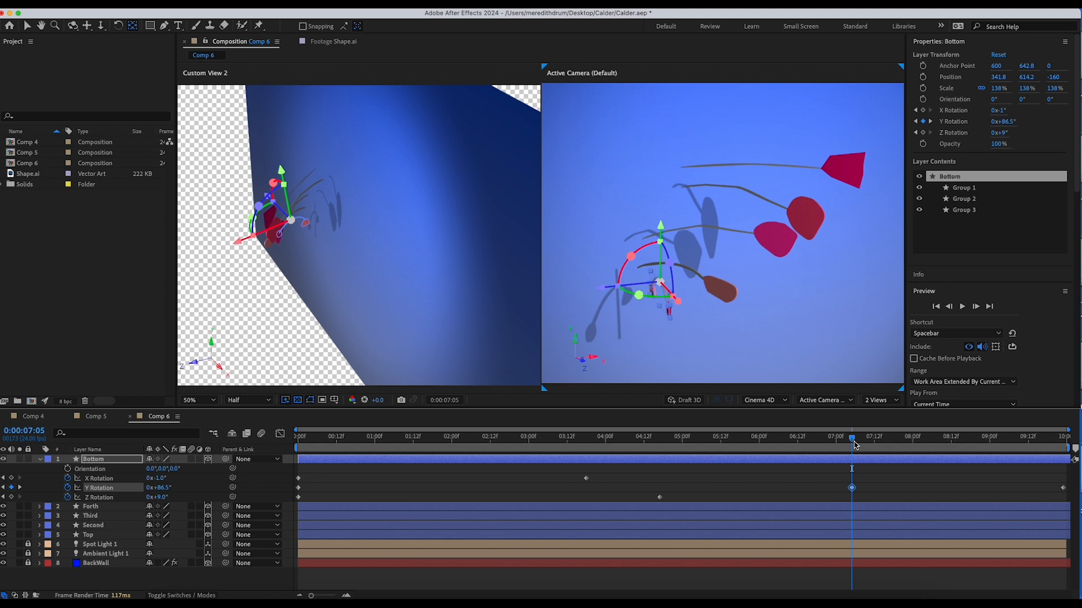
pyautogui.press('super+z')
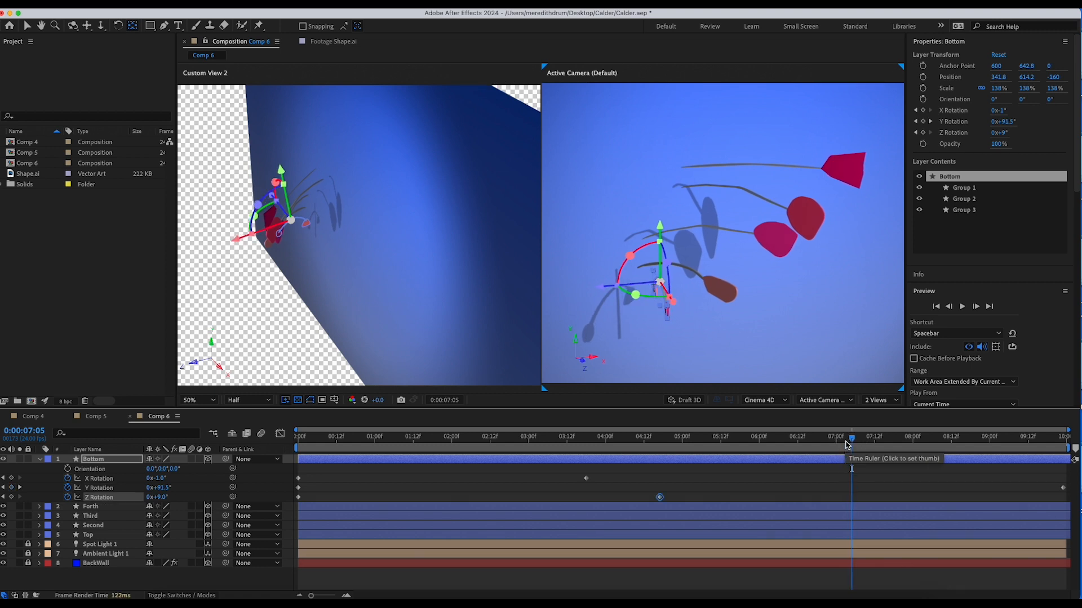
pyautogui.moveTo(156, 478); pyautogui.dragTo(168, 478)
pyautogui.moveTo(855, 435); pyautogui.dragTo(229, 442)
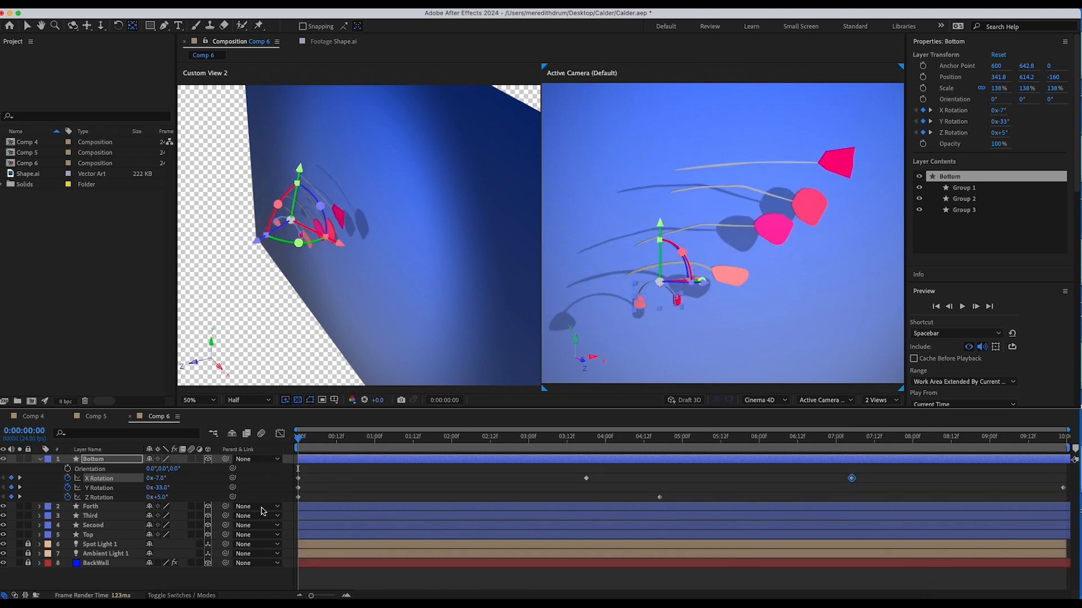
# Set the Forth layer's starting rotation at 0:00:00:00 to X 4°, Y -12° and Z 11°.
pyautogui.click(111, 509)
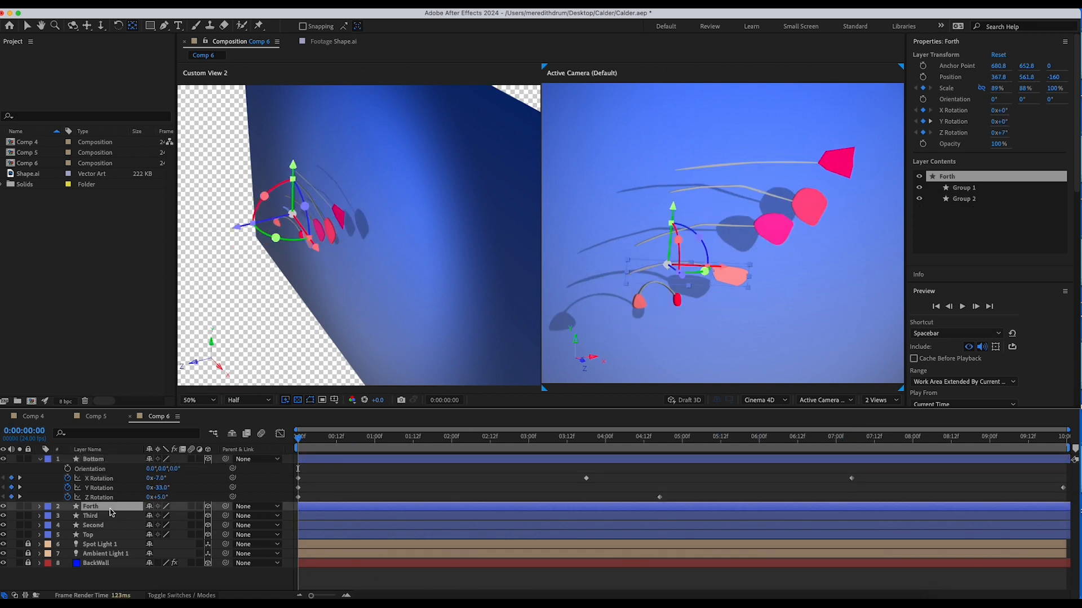
pyautogui.press('r')
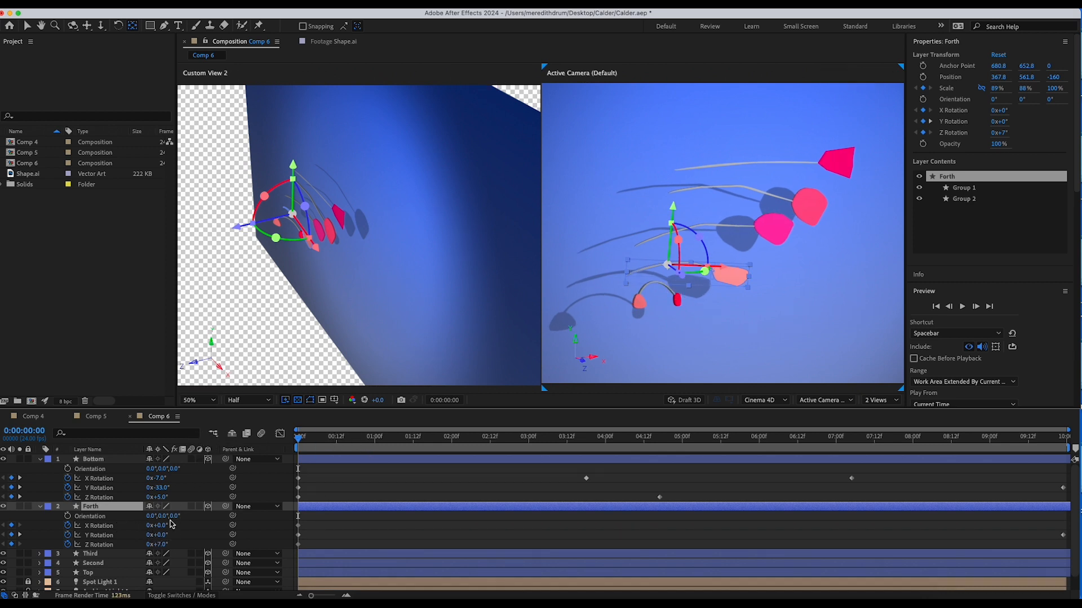
pyautogui.moveTo(162, 537); pyautogui.dragTo(163, 545)
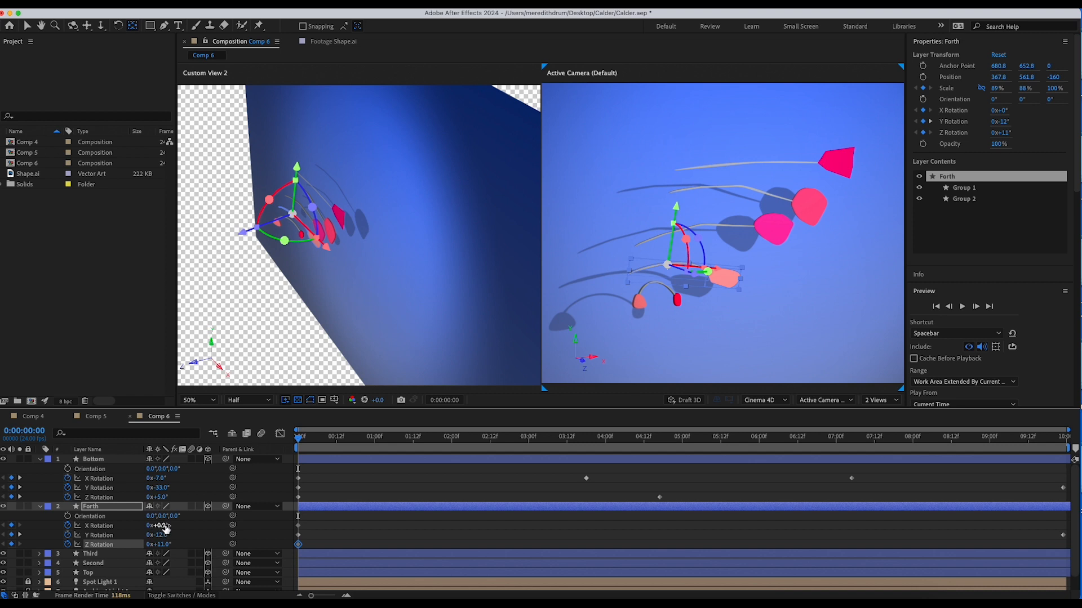
pyautogui.moveTo(165, 526); pyautogui.dragTo(162, 521)
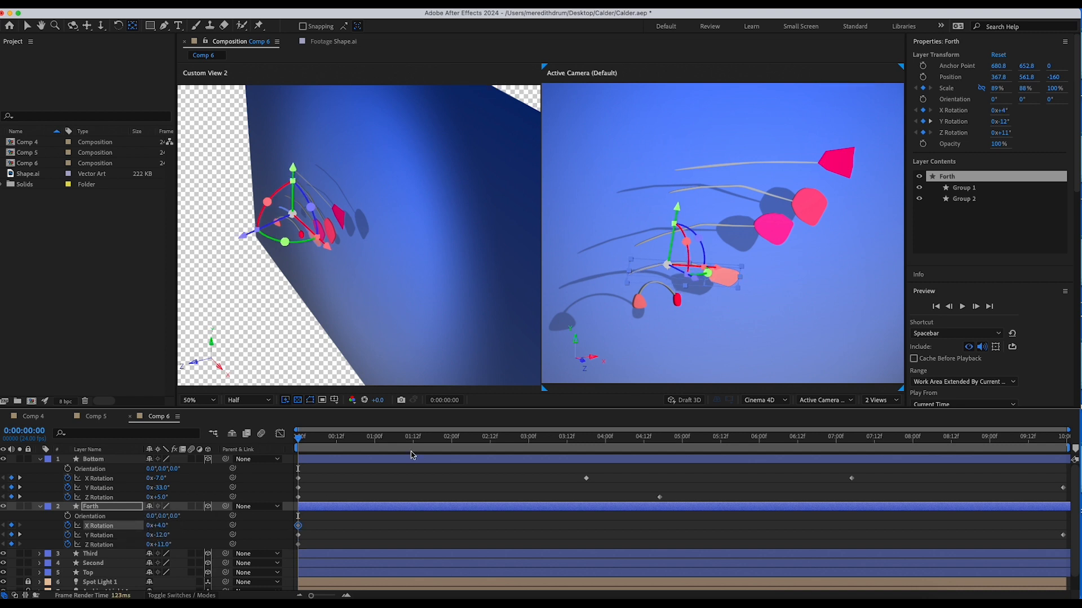
# Keyframe the Forth layer's X Rotation to -1° at 0:00:01:23 and its Z Rotation to 5° at 0:00:06:03.
pyautogui.moveTo(410, 441); pyautogui.dragTo(449, 439)
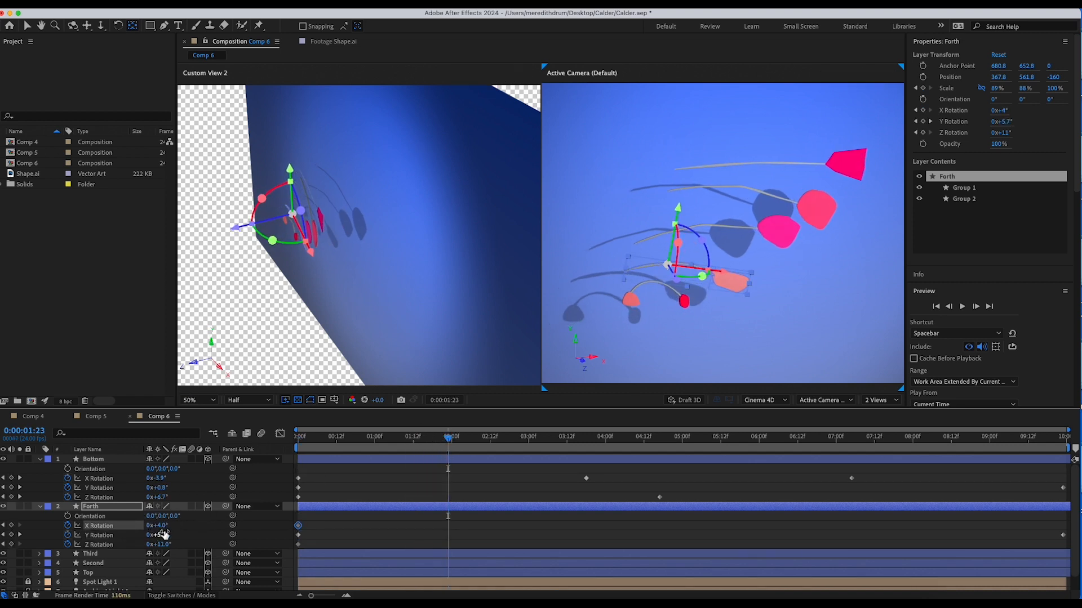
pyautogui.moveTo(162, 526); pyautogui.dragTo(160, 524)
pyautogui.moveTo(451, 445); pyautogui.dragTo(768, 439)
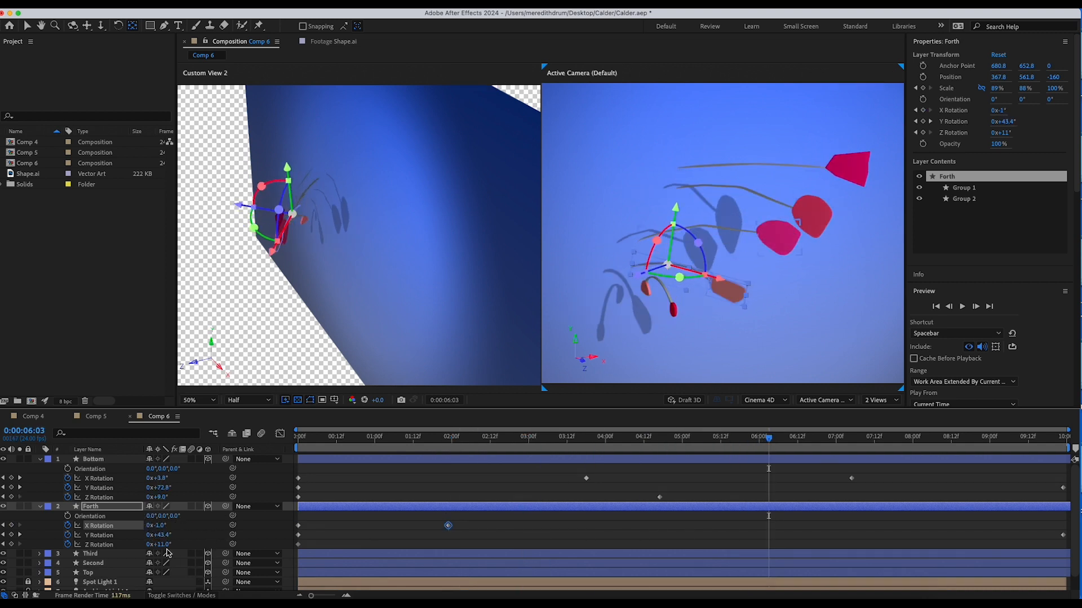
pyautogui.moveTo(164, 546); pyautogui.dragTo(157, 546)
# Change the Forth layer's Z Rotation at 0:00:09:09 to add another keyframe and return to the start of the composition.
pyautogui.moveTo(770, 438); pyautogui.dragTo(1019, 435)
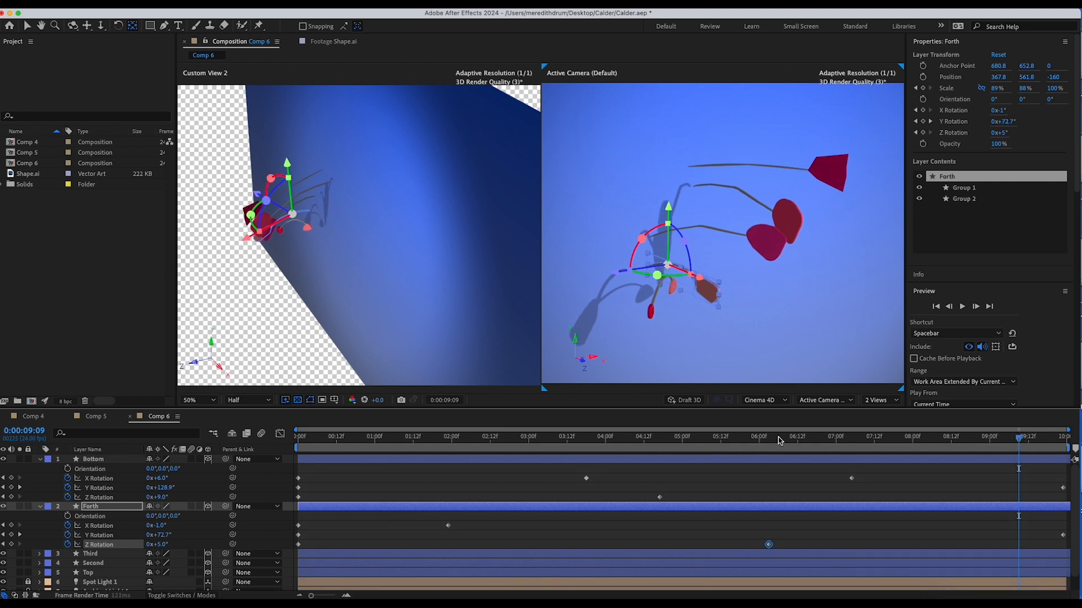
pyautogui.moveTo(163, 547); pyautogui.dragTo(164, 544)
pyautogui.press('Home')
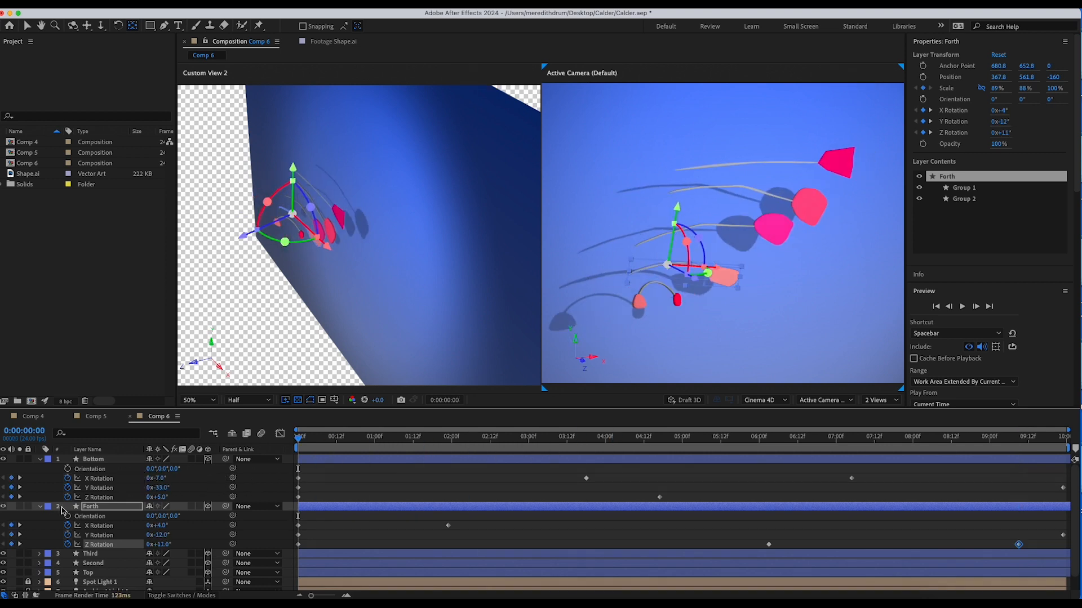
# Collapse the rotation properties of the Forth and Bottom layers and lock both layers.
pyautogui.click(40, 506)
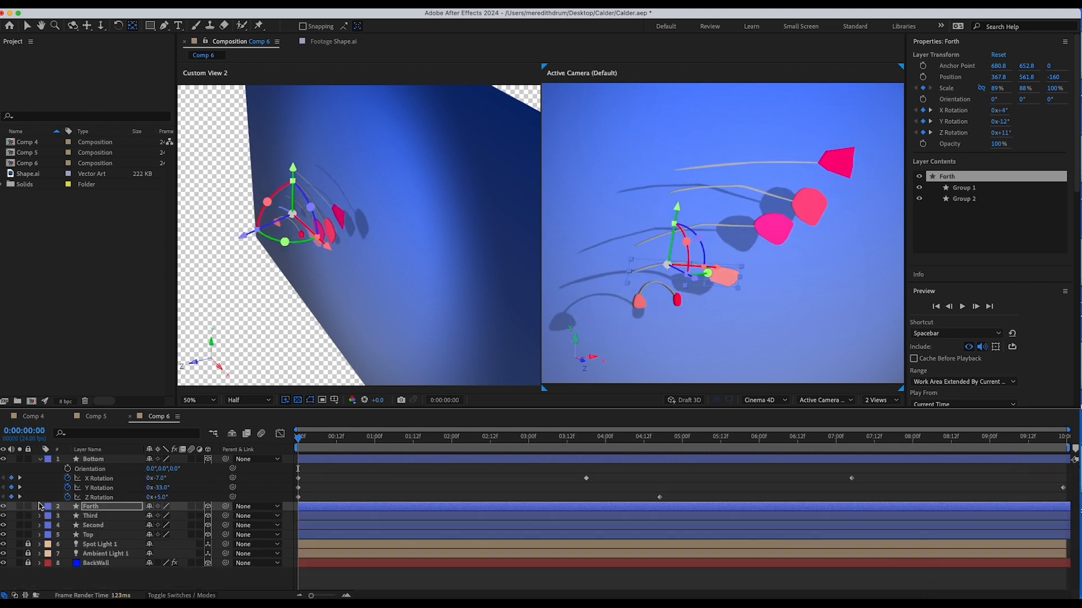
pyautogui.click(41, 460)
pyautogui.moveTo(28, 459); pyautogui.dragTo(28, 469)
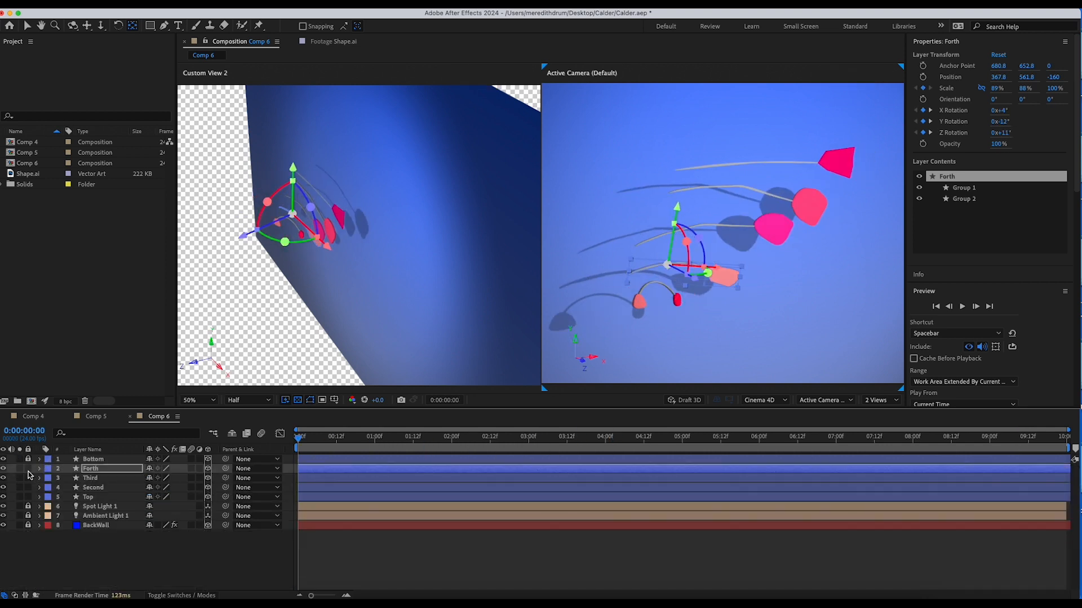
# Set the Third layer's starting rotation at 0:00:00:00 to X 4°, Y -10° and Z 1°.
pyautogui.click(107, 478)
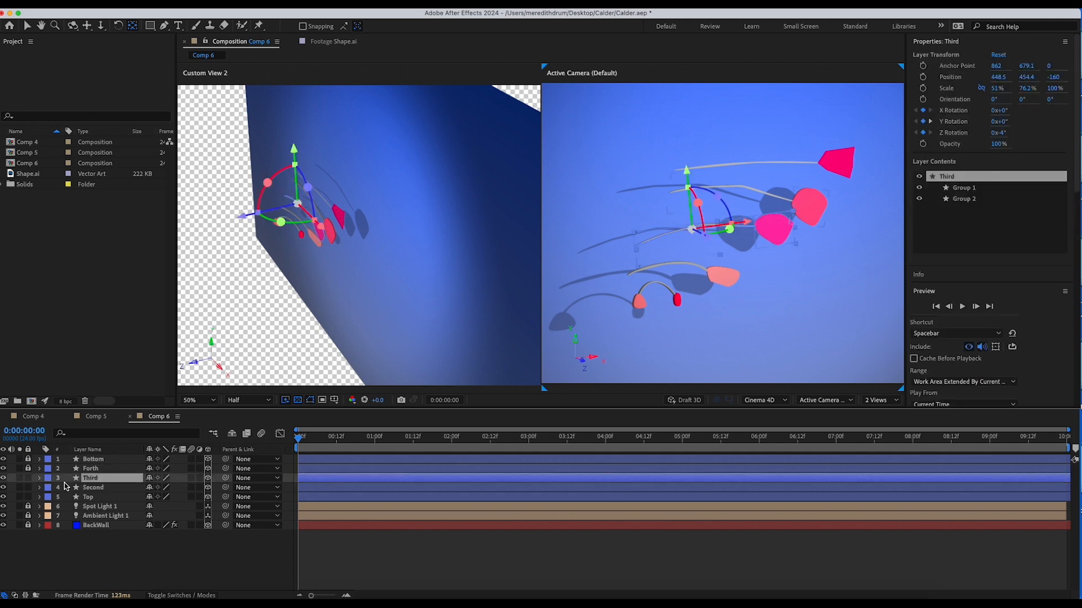
pyautogui.press('r')
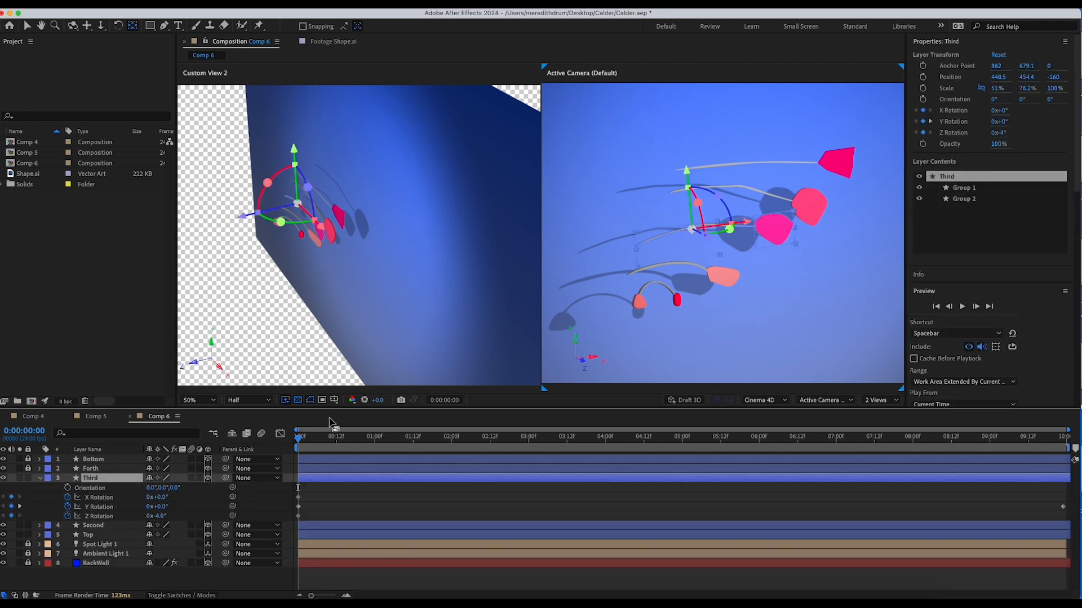
pyautogui.moveTo(161, 509); pyautogui.dragTo(157, 507)
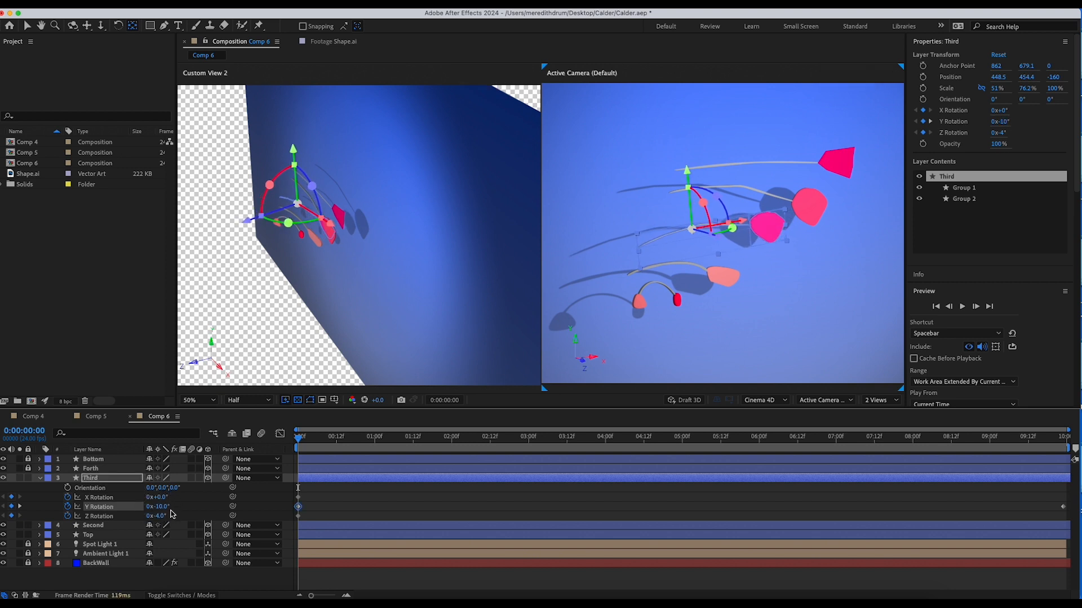
pyautogui.moveTo(163, 519); pyautogui.dragTo(166, 498)
# Keyframe the Third layer's X Rotation to -2° at 0:00:01:23 and its Z Rotation to 10° at 0:00:03:12.
pyautogui.click(427, 438)
pyautogui.moveTo(427, 438); pyautogui.dragTo(448, 439)
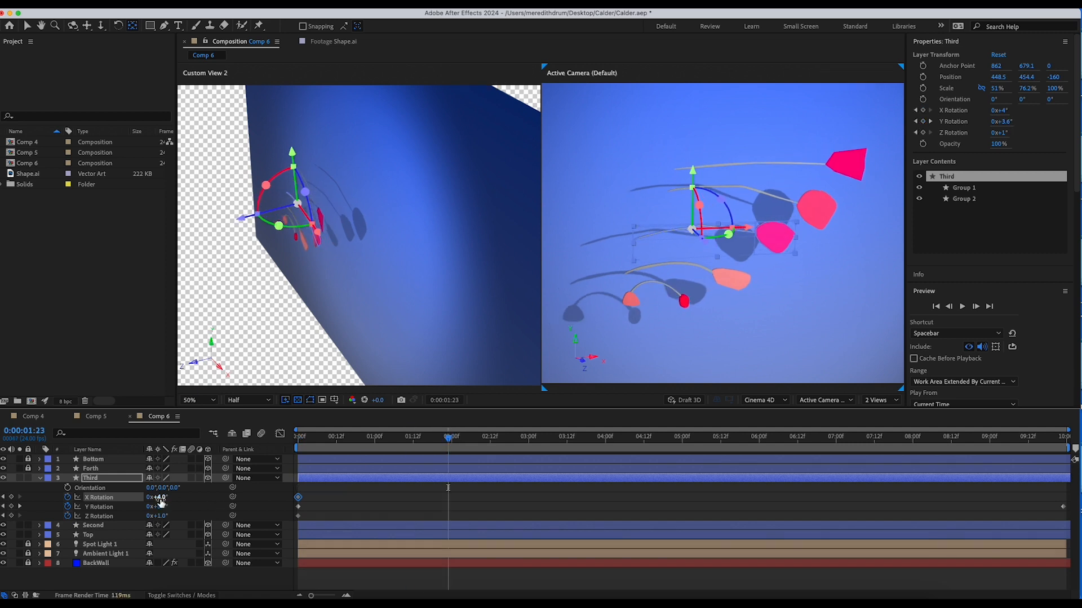
pyautogui.moveTo(161, 499); pyautogui.dragTo(155, 500)
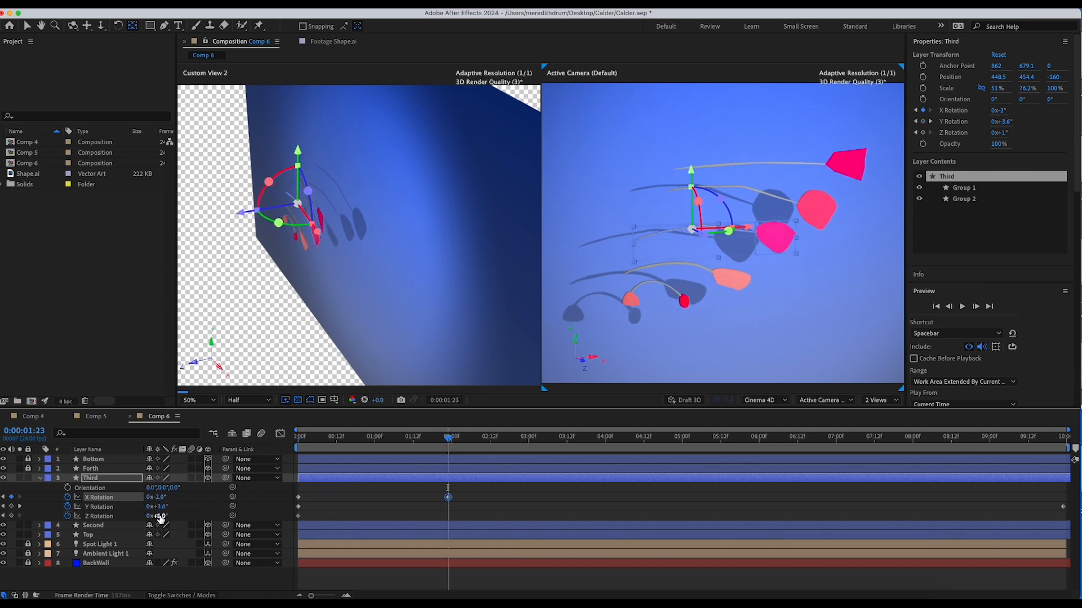
pyautogui.moveTo(483, 437); pyautogui.dragTo(566, 437)
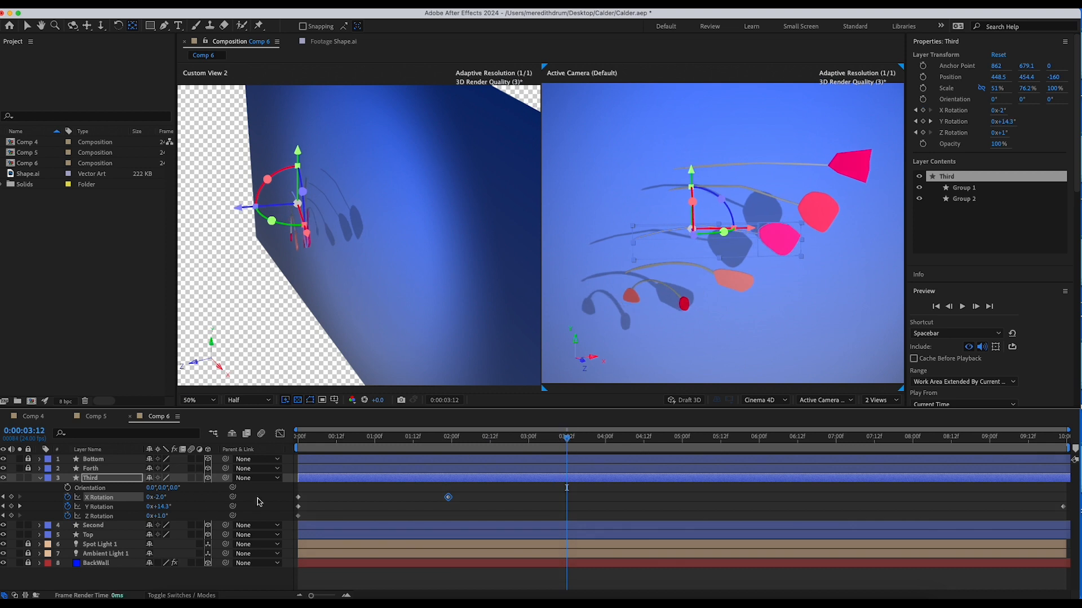
pyautogui.moveTo(157, 516); pyautogui.dragTo(162, 516)
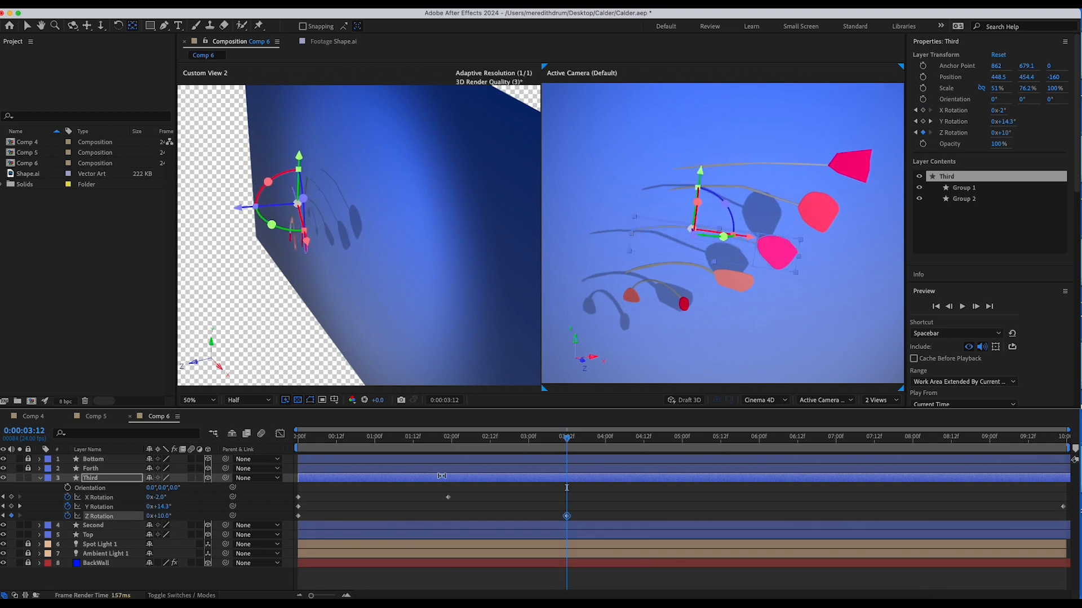
# Keyframe the Third layer's Z Rotation to 5° at 0:00:06:09 and add a changed X Rotation keyframe just past 0:00:07:12.
pyautogui.moveTo(708, 437); pyautogui.dragTo(787, 437)
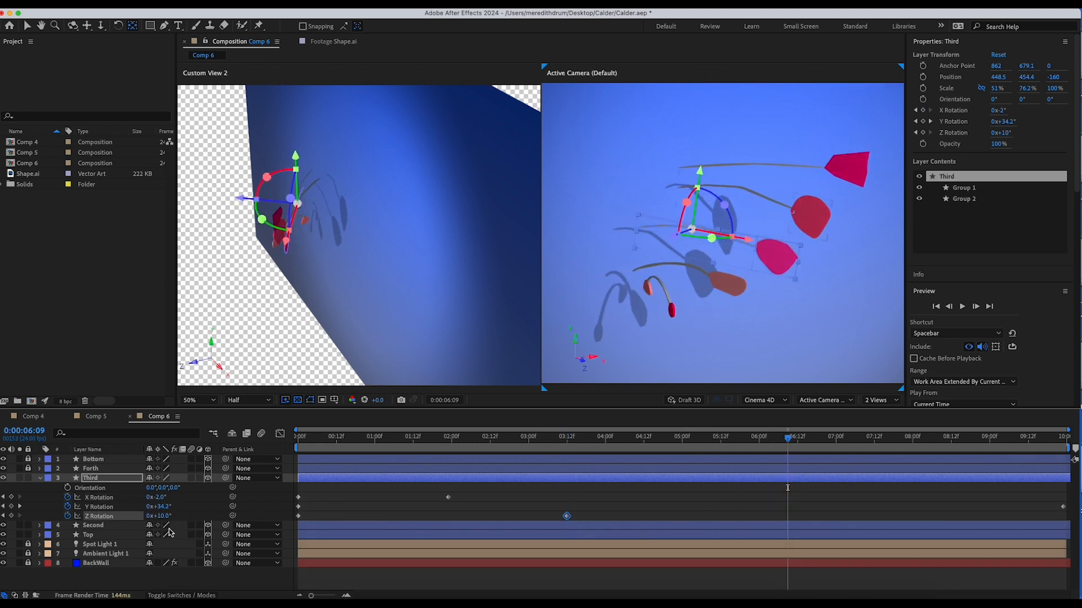
pyautogui.moveTo(164, 517); pyautogui.dragTo(161, 518)
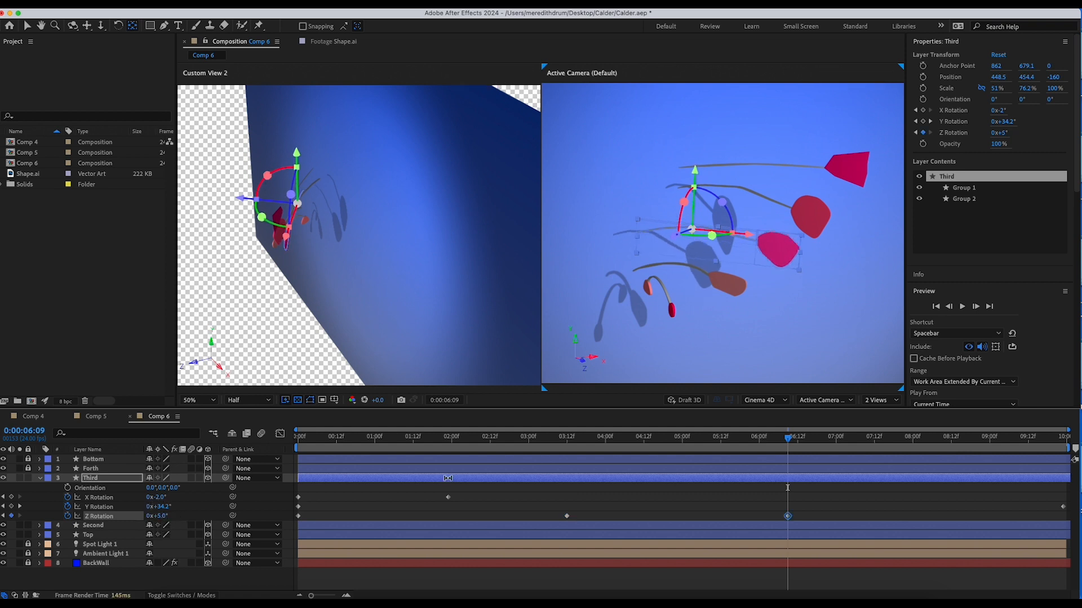
pyautogui.moveTo(789, 437); pyautogui.dragTo(890, 437)
pyautogui.moveTo(162, 498); pyautogui.dragTo(156, 496)
# Keyframe the Third layer's X Rotation to 4° and Z Rotation to 9° at 0:00:09:23 and return to the start of the composition.
pyautogui.moveTo(890, 438); pyautogui.dragTo(1067, 438)
pyautogui.moveTo(159, 498); pyautogui.dragTo(172, 517)
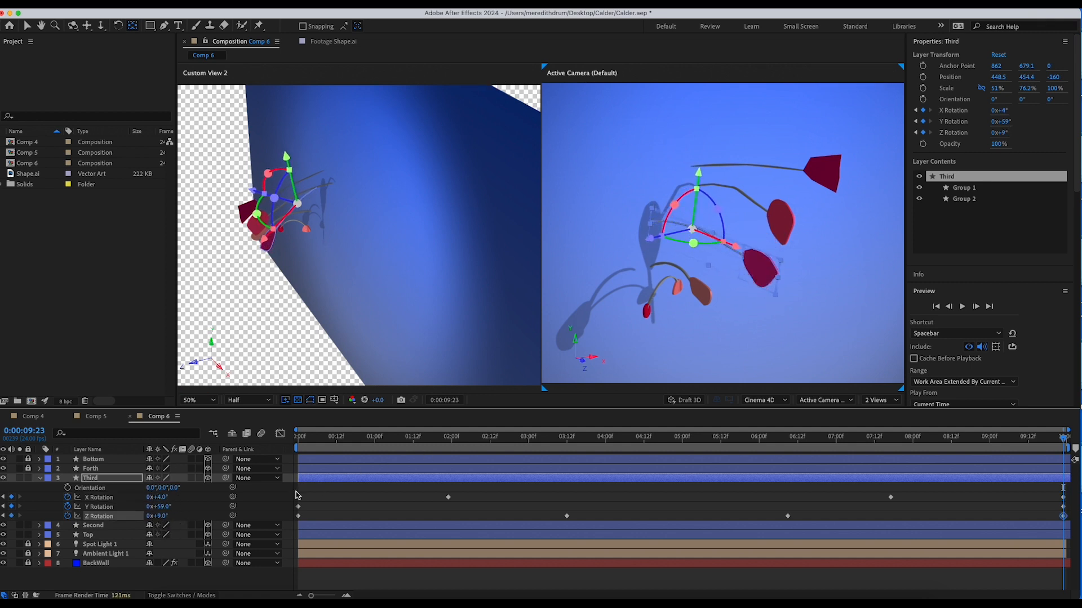
pyautogui.press('Home')
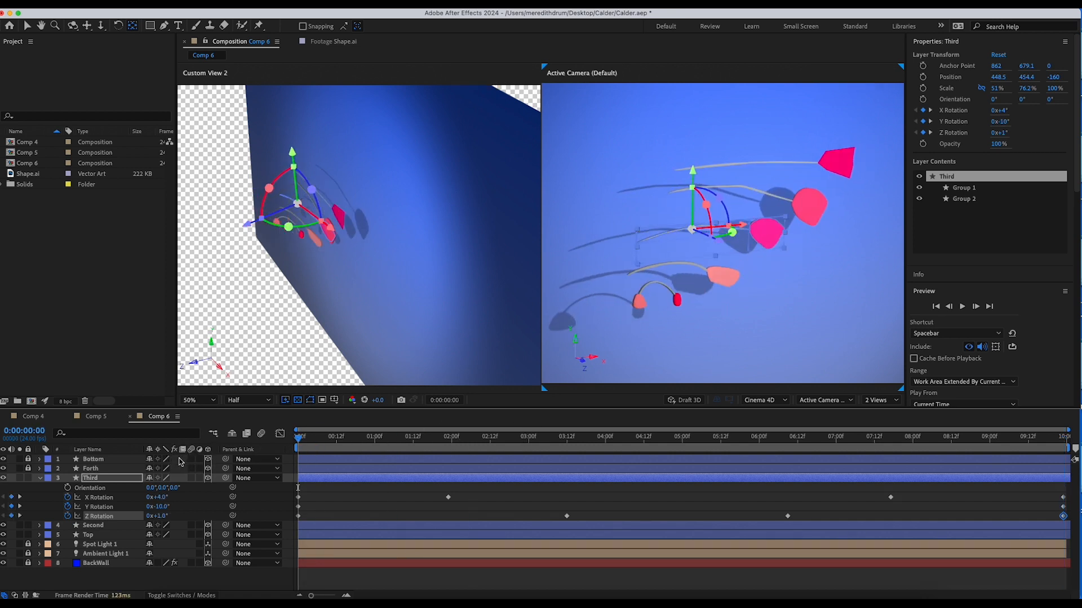
# Collapse and lock the Third layer and save the project.
pyautogui.click(40, 477)
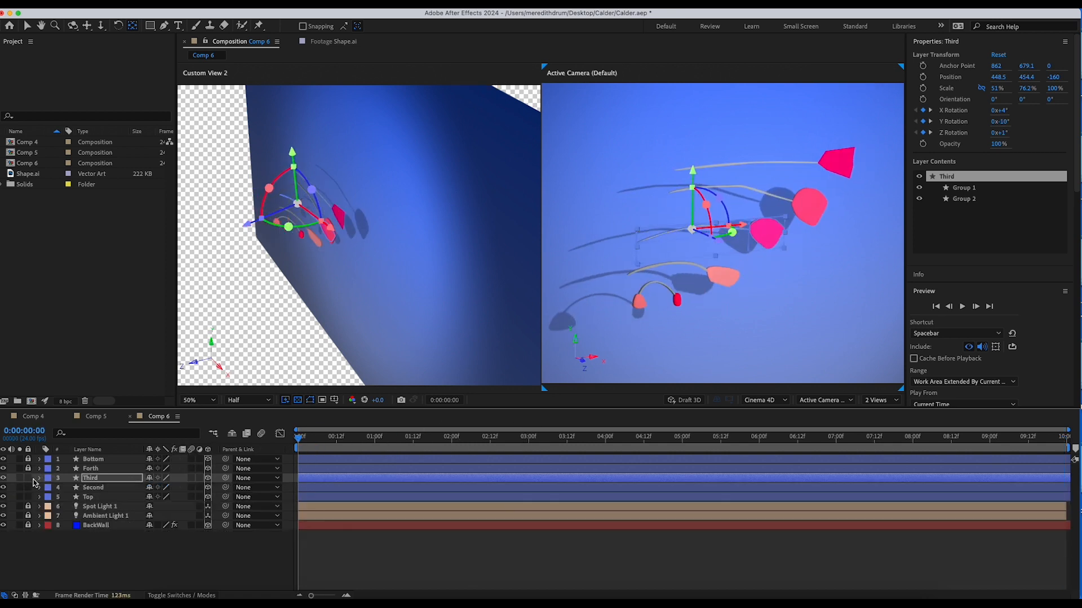
pyautogui.click(29, 478)
pyautogui.press('super+s')
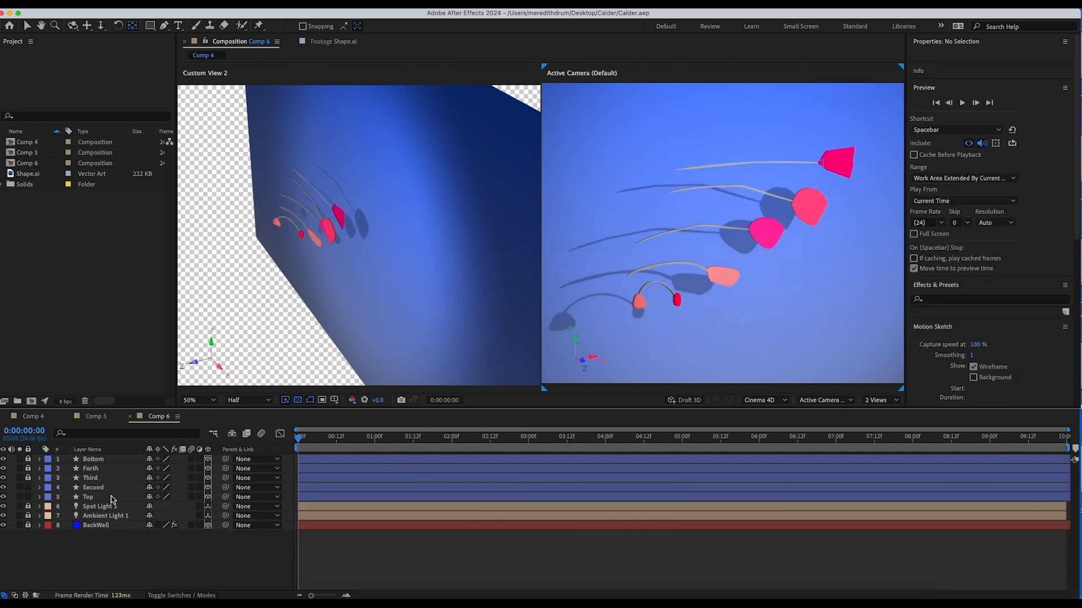
# Set the Second layer's starting rotation at 0:00:00:00 to X 1°, Y -34° and Z 2°.
pyautogui.click(107, 490)
pyautogui.press('r')
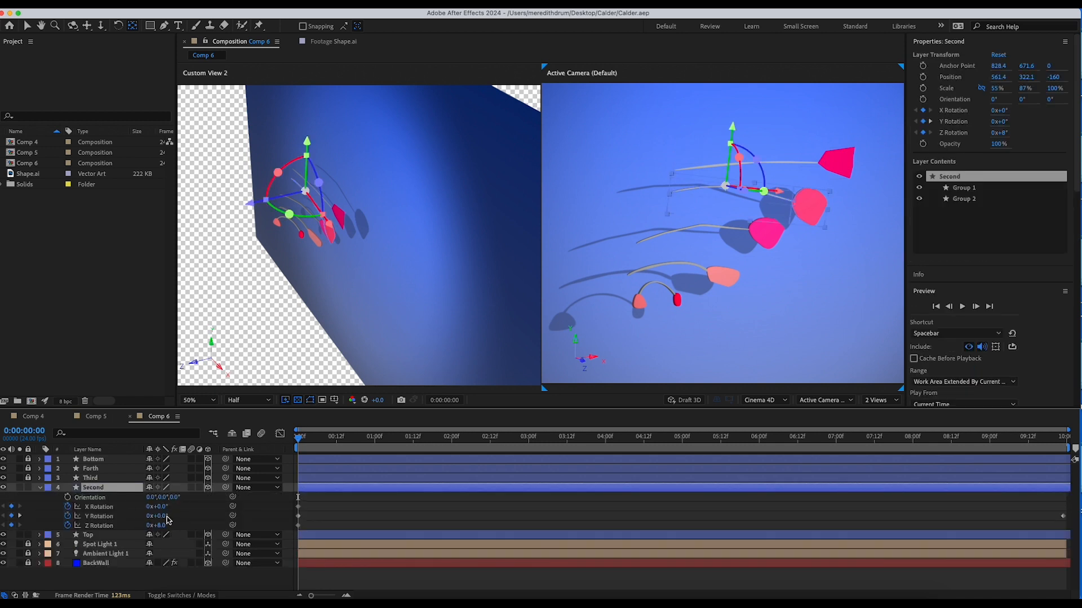
pyautogui.moveTo(160, 517); pyautogui.dragTo(150, 515)
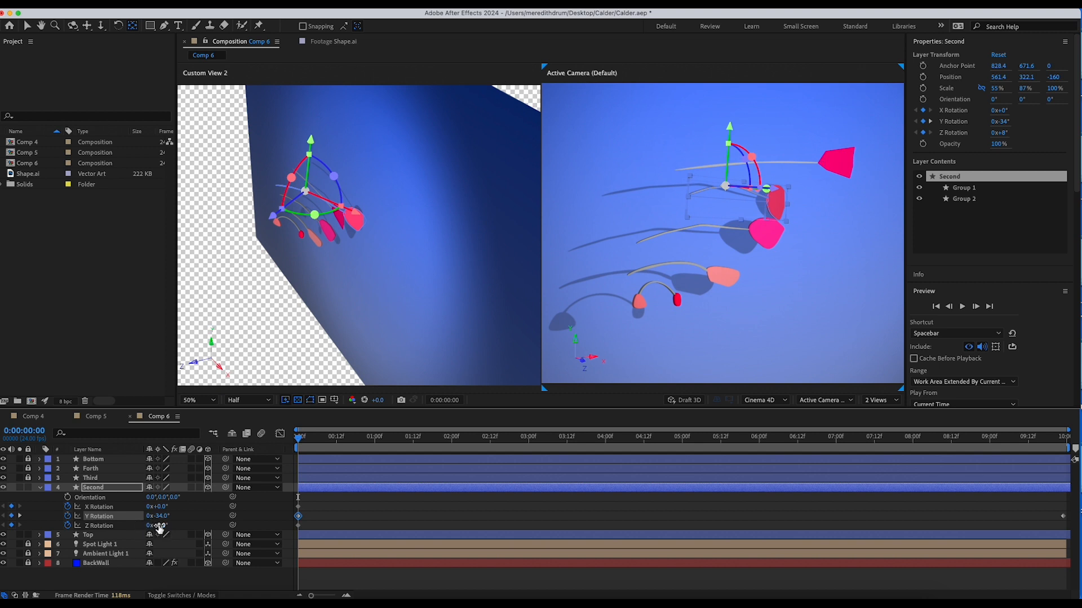
pyautogui.moveTo(159, 526); pyautogui.dragTo(168, 510)
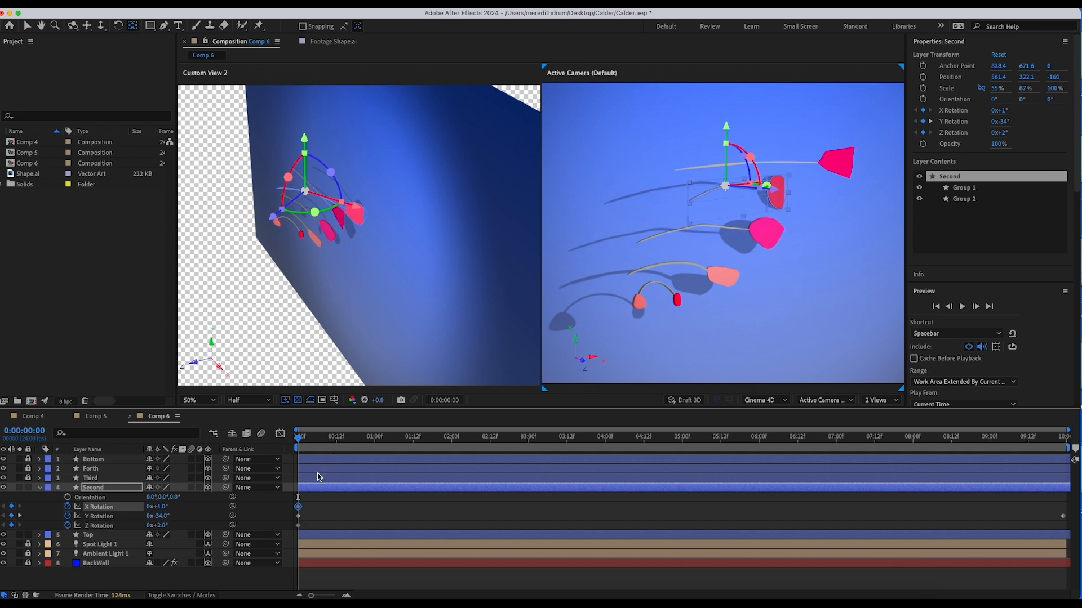
# Keyframe the Second layer's X Rotation to 7° at 0:00:01:08 and its Z Rotation to 10° at 0:00:03:12.
pyautogui.moveTo(369, 434); pyautogui.dragTo(400, 435)
pyautogui.moveTo(168, 511); pyautogui.dragTo(172, 511)
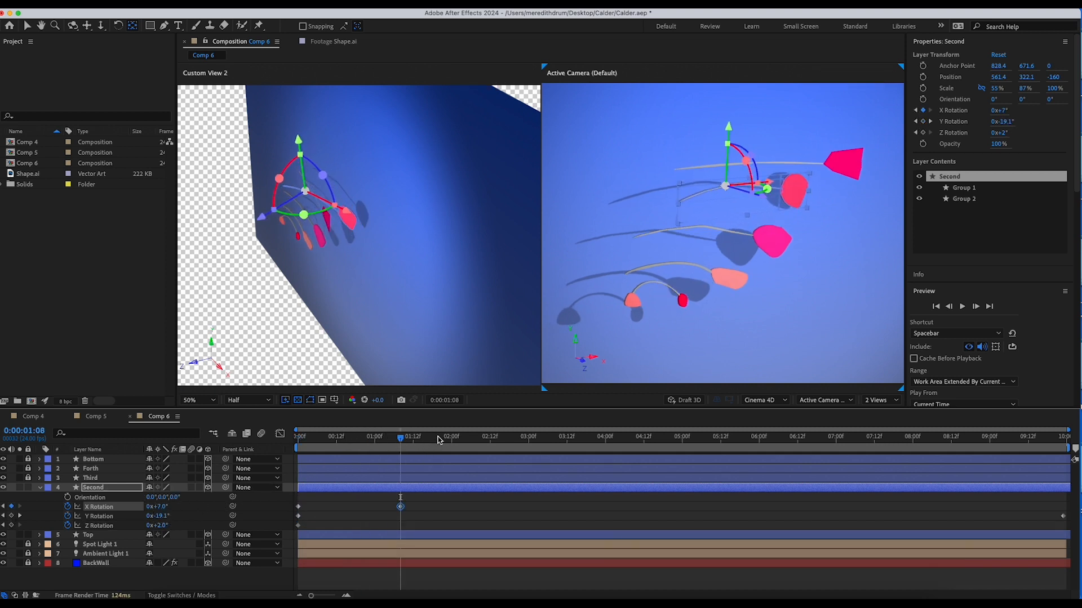
pyautogui.moveTo(439, 440); pyautogui.dragTo(567, 437)
pyautogui.moveTo(163, 526); pyautogui.dragTo(166, 526)
# Keyframe the Second layer's Z Rotation to 2° at 0:00:06:18, change its X Rotation at 0:00:09:02 and return to the composition's start.
pyautogui.moveTo(669, 439); pyautogui.dragTo(817, 437)
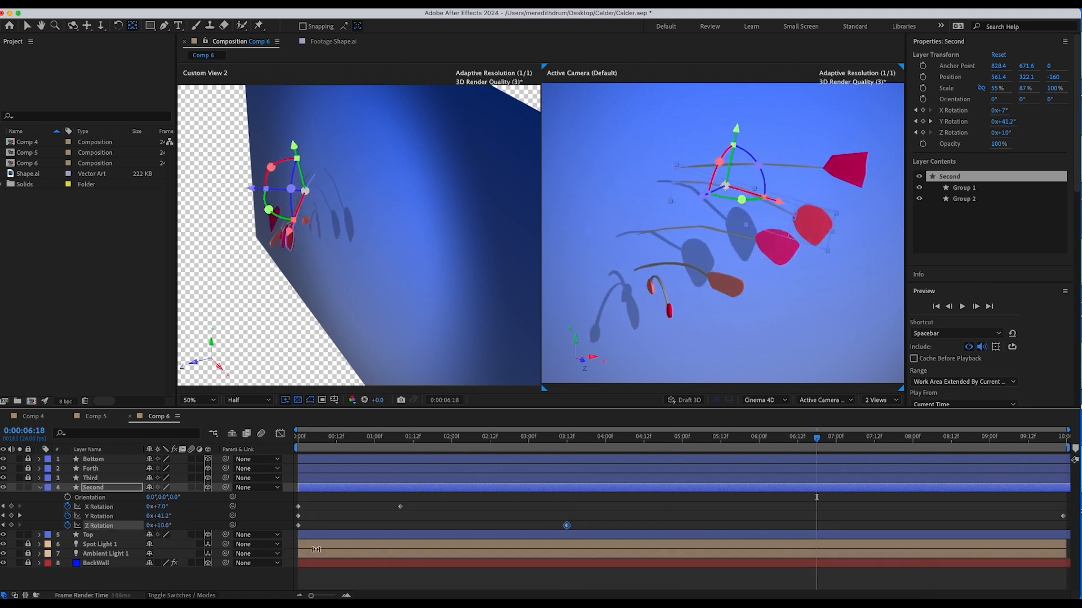
pyautogui.moveTo(164, 529); pyautogui.dragTo(159, 528)
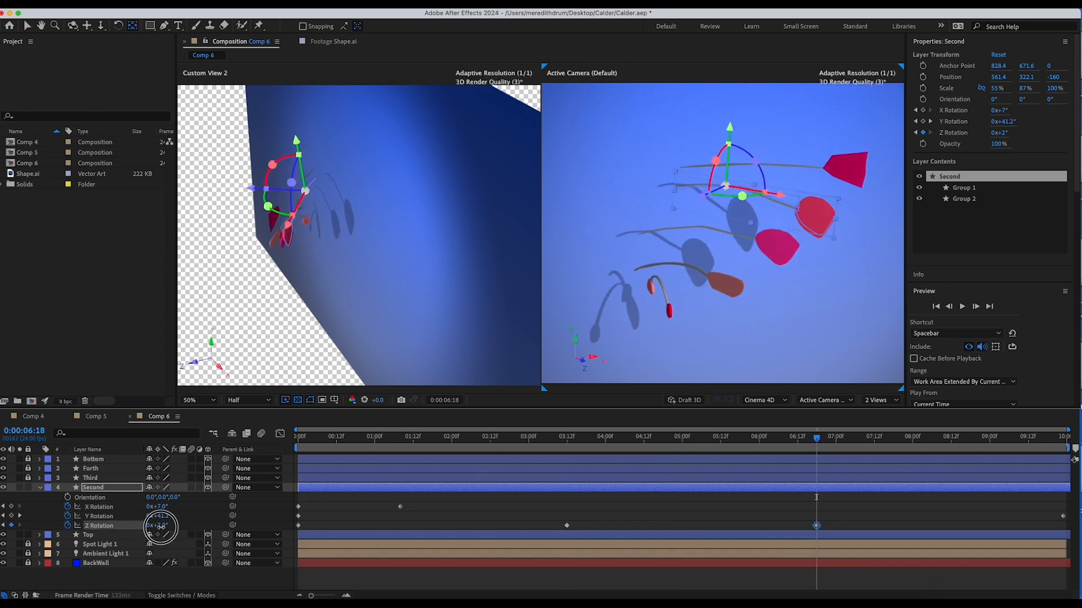
pyautogui.click(996, 437)
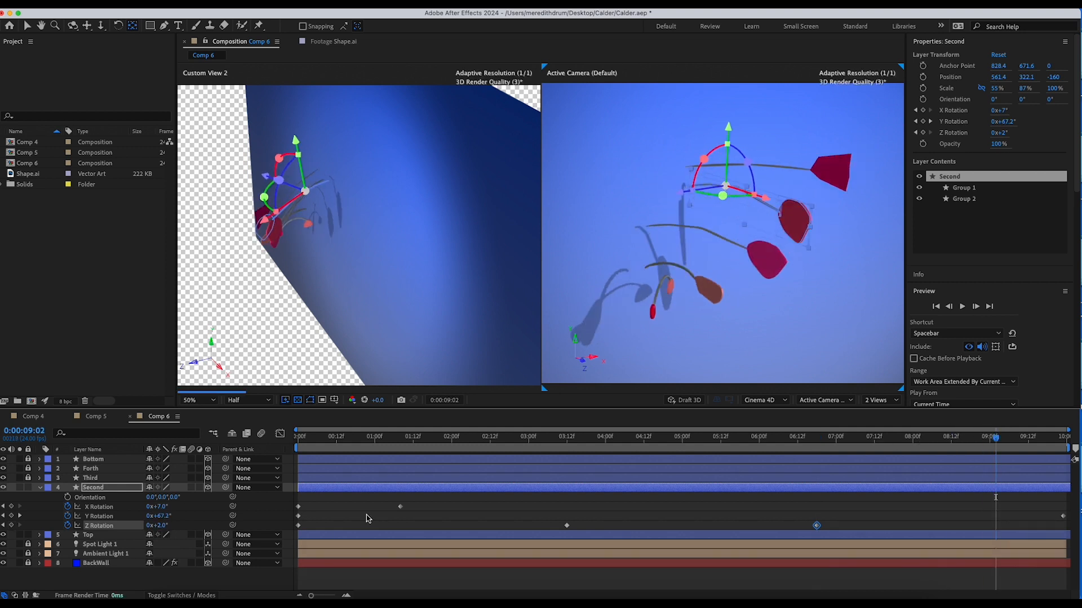
pyautogui.moveTo(161, 509); pyautogui.dragTo(158, 508)
pyautogui.moveTo(1002, 446); pyautogui.dragTo(192, 496)
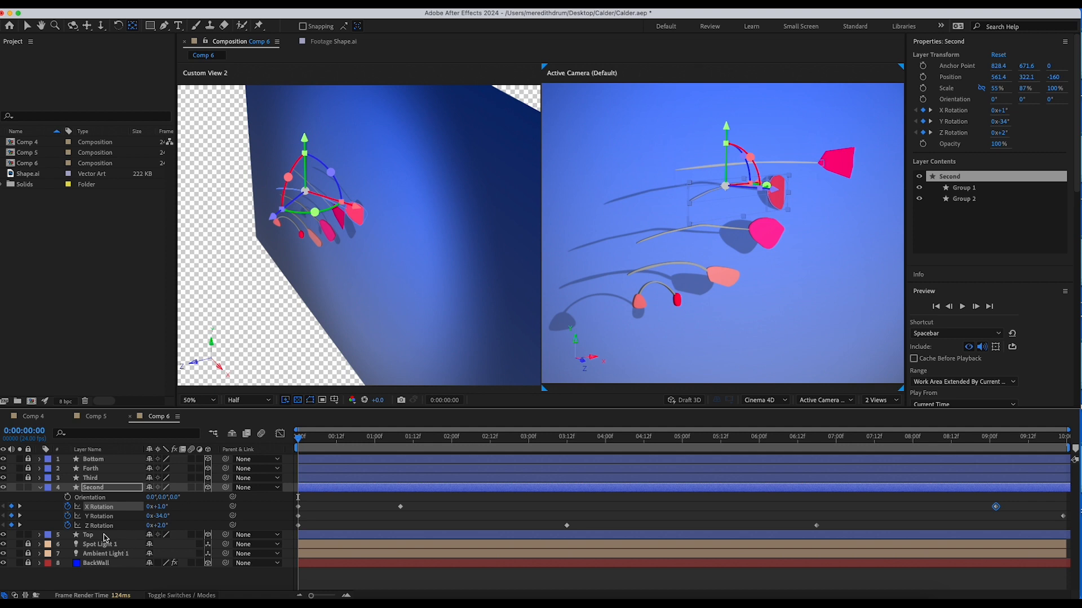
# Collapse the Second layer's rotation properties and lock the layer.
pyautogui.click(42, 492)
pyautogui.click(43, 488)
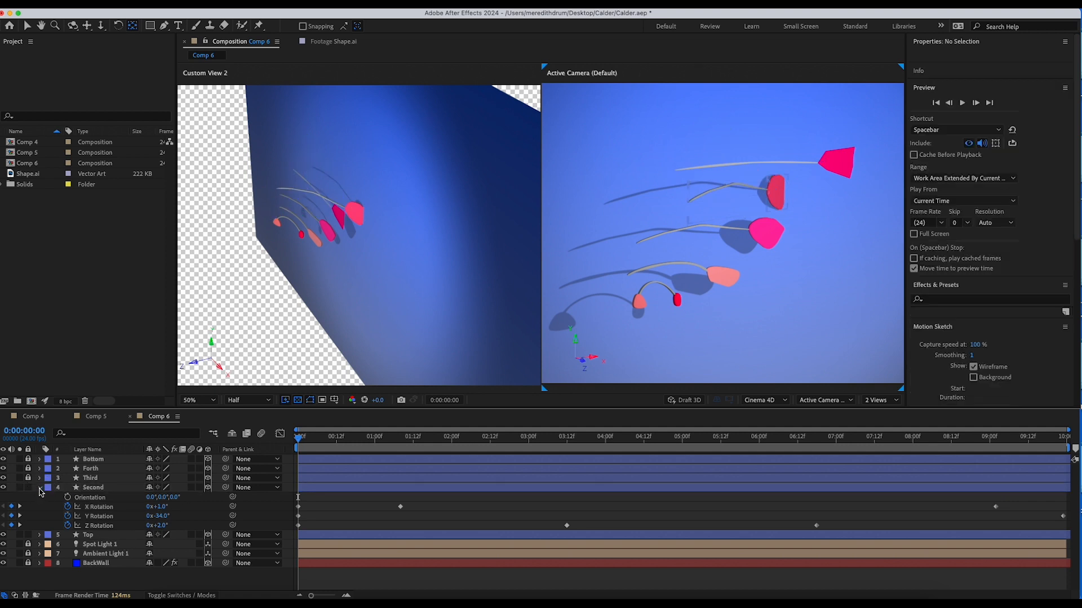
pyautogui.click(39, 488)
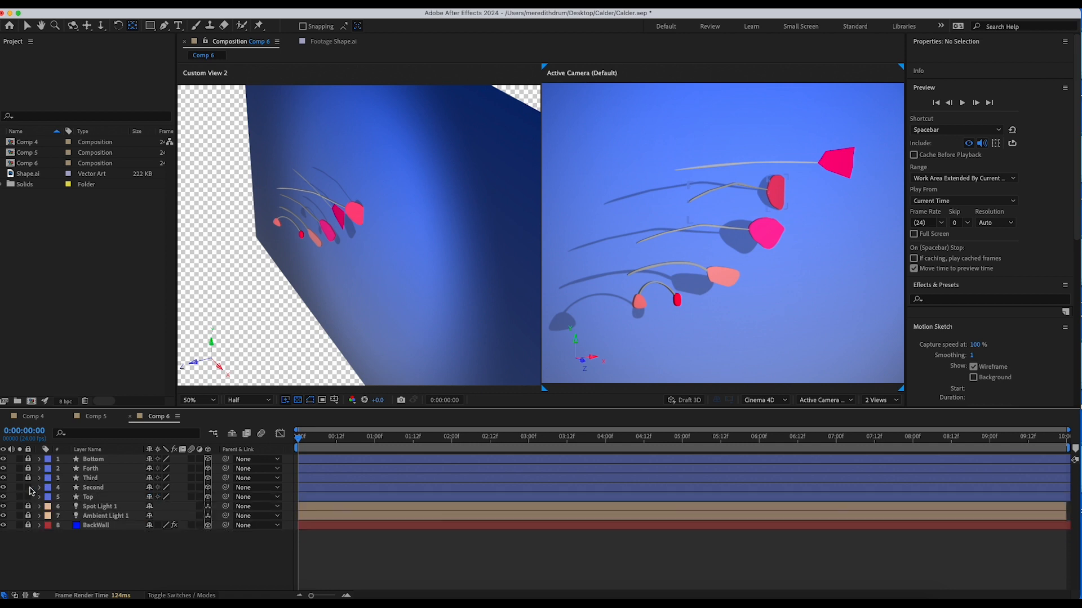
# Set the Top layer's starting rotation at 0:00:00:00 to X 6°, Y 34° and Z -3°.
pyautogui.click(102, 499)
pyautogui.press('r')
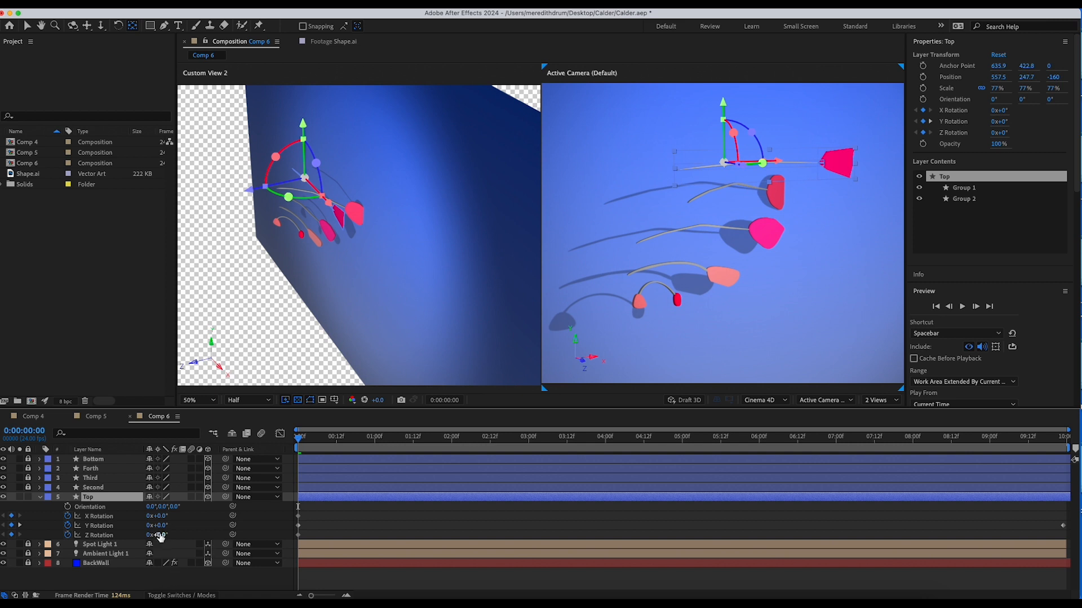
pyautogui.moveTo(164, 527)
pyautogui.mouseDown()
pyautogui.moveTo(153, 527)
pyautogui.moveTo(182, 528)
pyautogui.moveTo(165, 516)
pyautogui.moveTo(161, 540)
pyautogui.mouseUp()
# Keyframe the Top layer's Z Rotation to -4° shortly before 0:00:02:12 and its X Rotation to 0° at 0:00:04:18.
pyautogui.moveTo(416, 435); pyautogui.dragTo(477, 436)
pyautogui.moveTo(158, 534); pyautogui.dragTo(157, 535)
pyautogui.moveTo(534, 437); pyautogui.dragTo(663, 438)
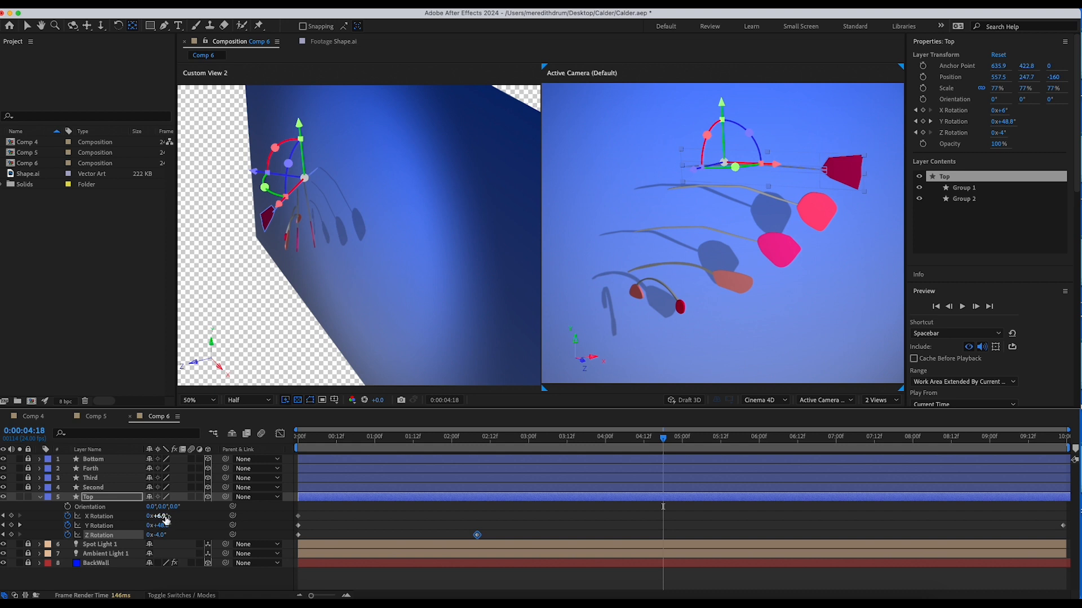
pyautogui.moveTo(165, 519); pyautogui.dragTo(156, 516)
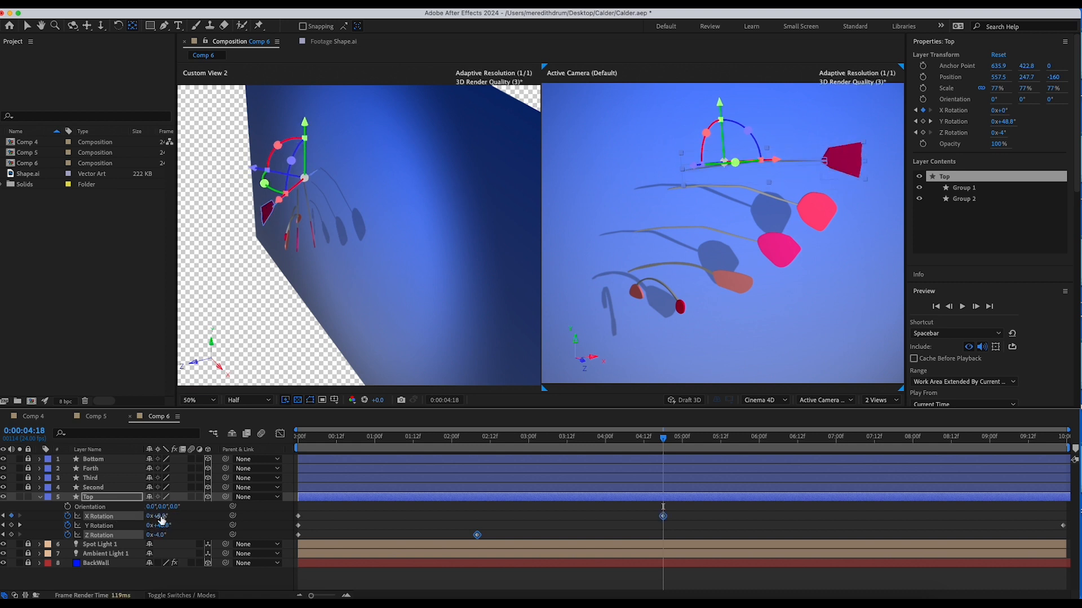
# Keyframe the Top layer's X Rotation to 6° at 0:00:08:10 and Z Rotation to -1° at 0:00:09:23, and return to the composition's start.
pyautogui.moveTo(671, 439); pyautogui.dragTo(945, 437)
pyautogui.moveTo(167, 517); pyautogui.dragTo(168, 516)
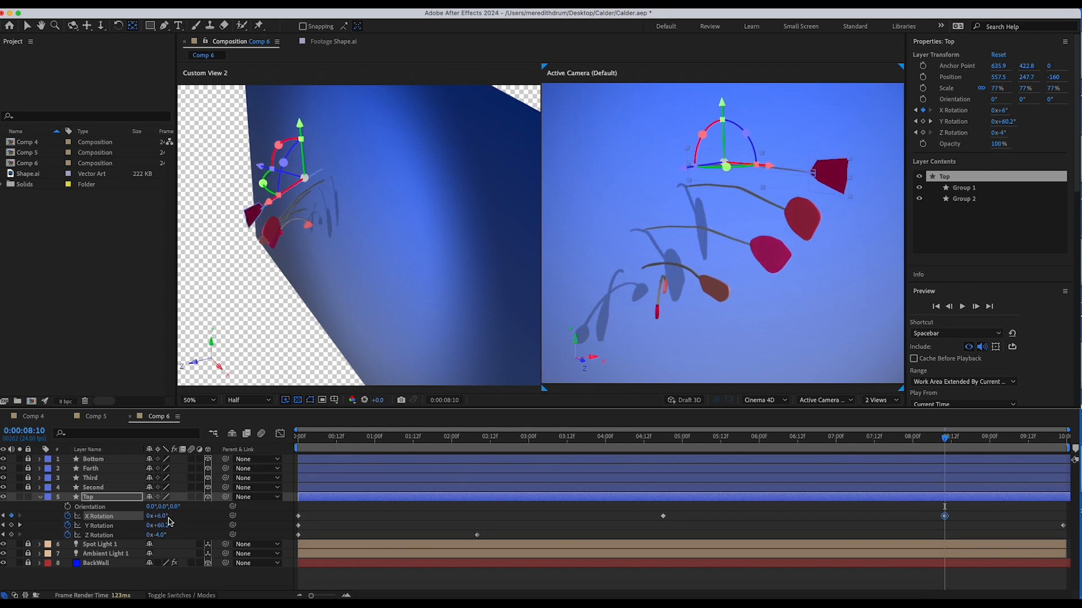
pyautogui.moveTo(988, 438); pyautogui.dragTo(1070, 438)
pyautogui.moveTo(166, 540); pyautogui.dragTo(153, 523)
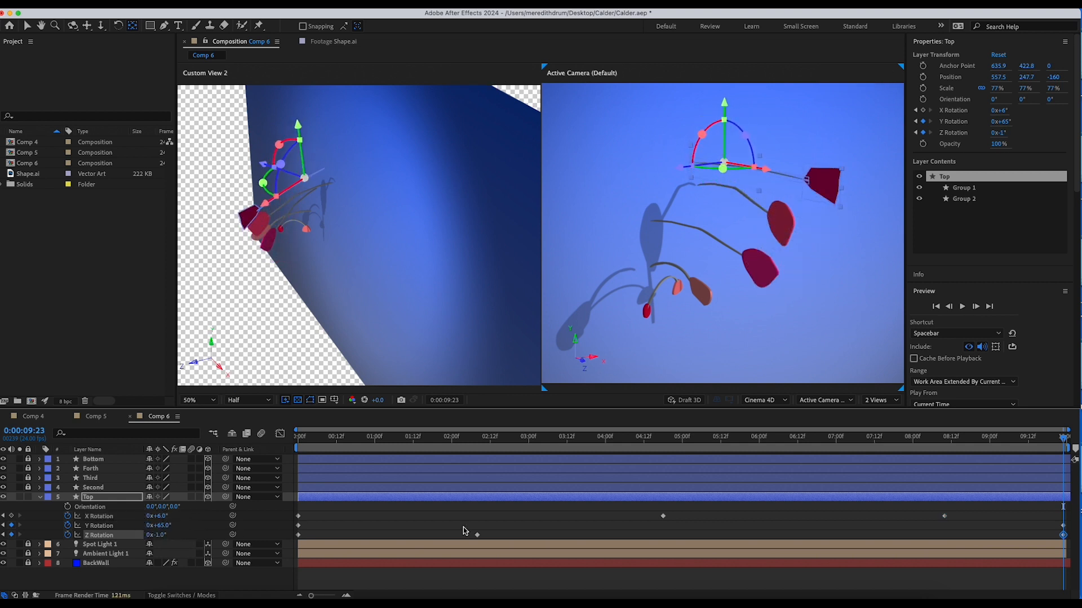
pyautogui.moveTo(794, 444); pyautogui.dragTo(225, 446)
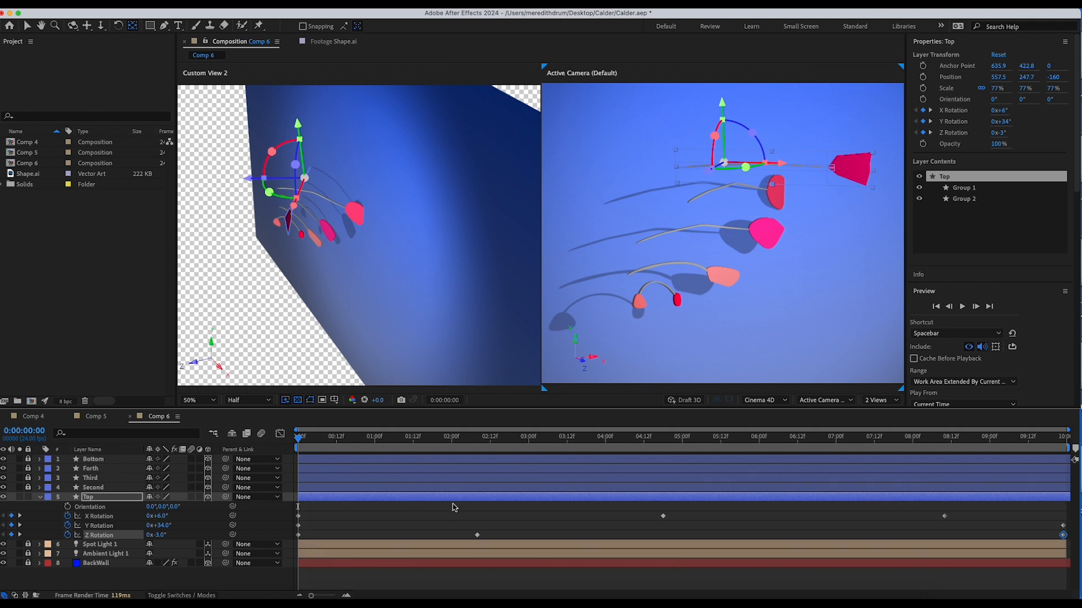
# Change the Top layer's starting Y Rotation at 0:00:00:00 to -19°.
pyautogui.click(372, 519)
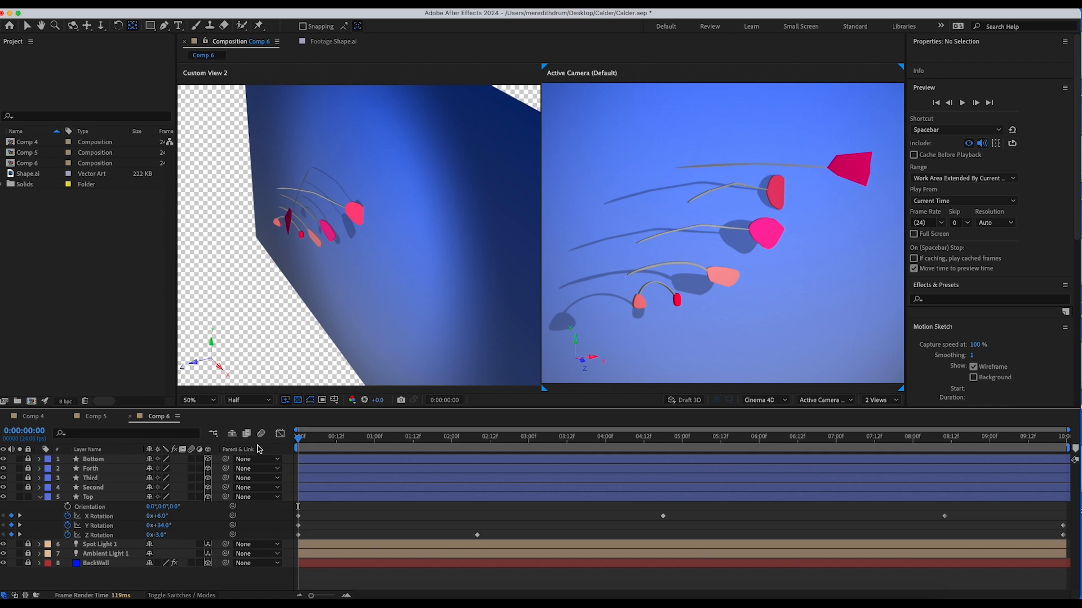
pyautogui.moveTo(165, 530)
pyautogui.mouseDown()
pyautogui.moveTo(124, 530)
pyautogui.moveTo(157, 516)
pyautogui.moveTo(160, 528)
pyautogui.mouseUp()
pyautogui.press('super+z')
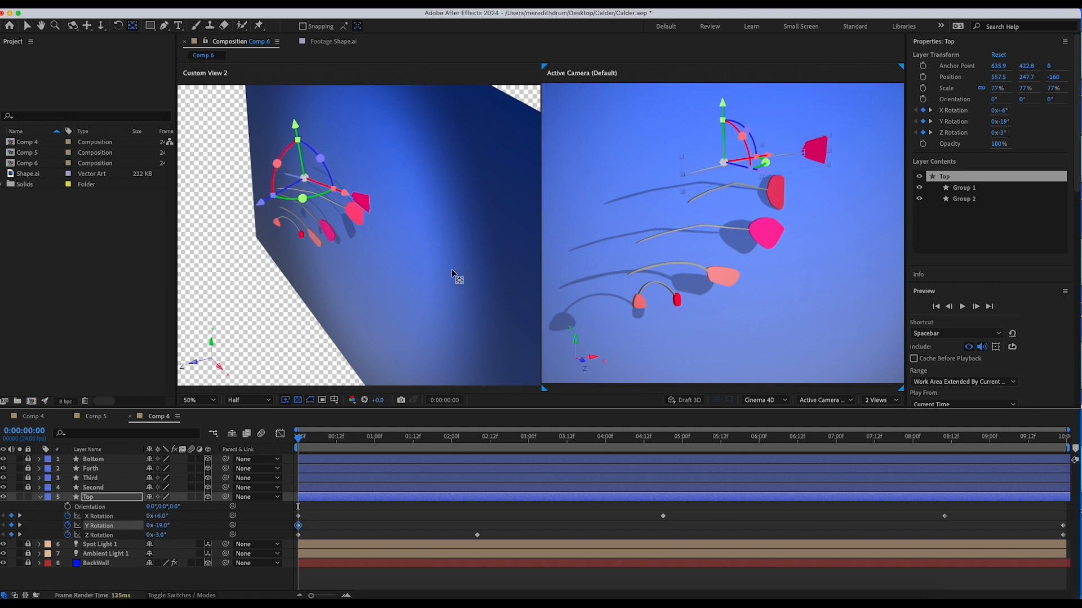
# Push the BackWall layer back in depth by setting its Z position to 151.
pyautogui.click(40, 497)
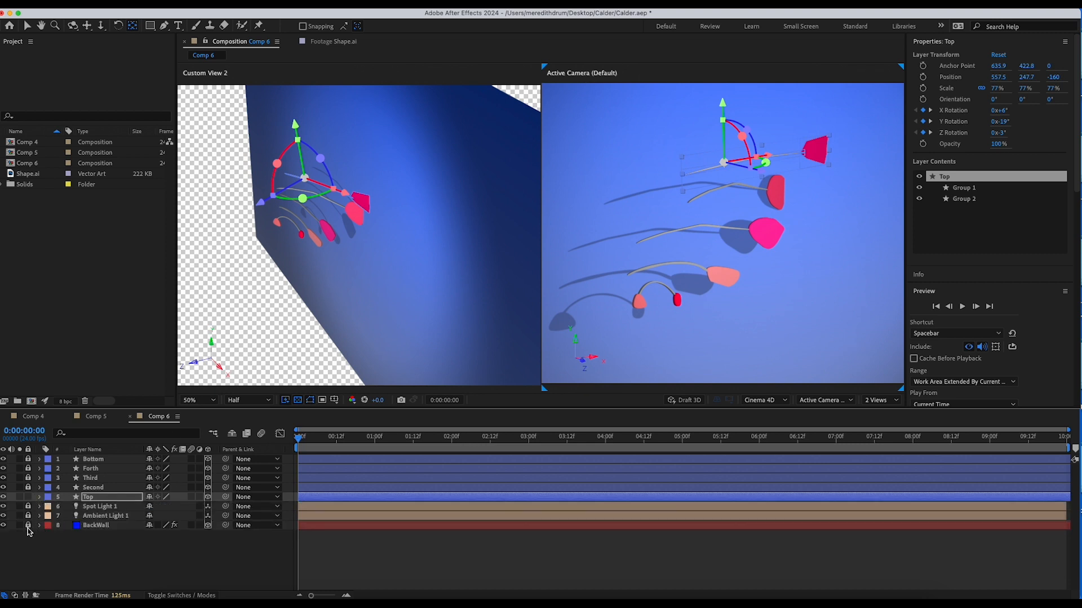
pyautogui.click(96, 525)
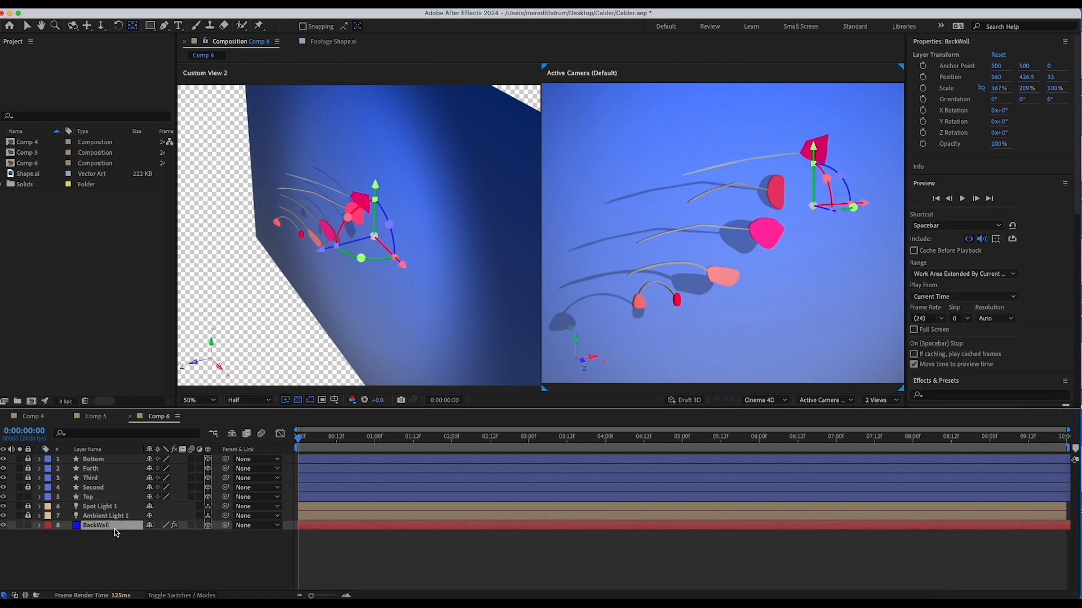
pyautogui.press('p')
pyautogui.moveTo(188, 537); pyautogui.dragTo(251, 535)
pyautogui.click(213, 580)
# Set the Top layer's starting Y Rotation keyframe at 0:00:00:00 to -45°.
pyautogui.click(91, 498)
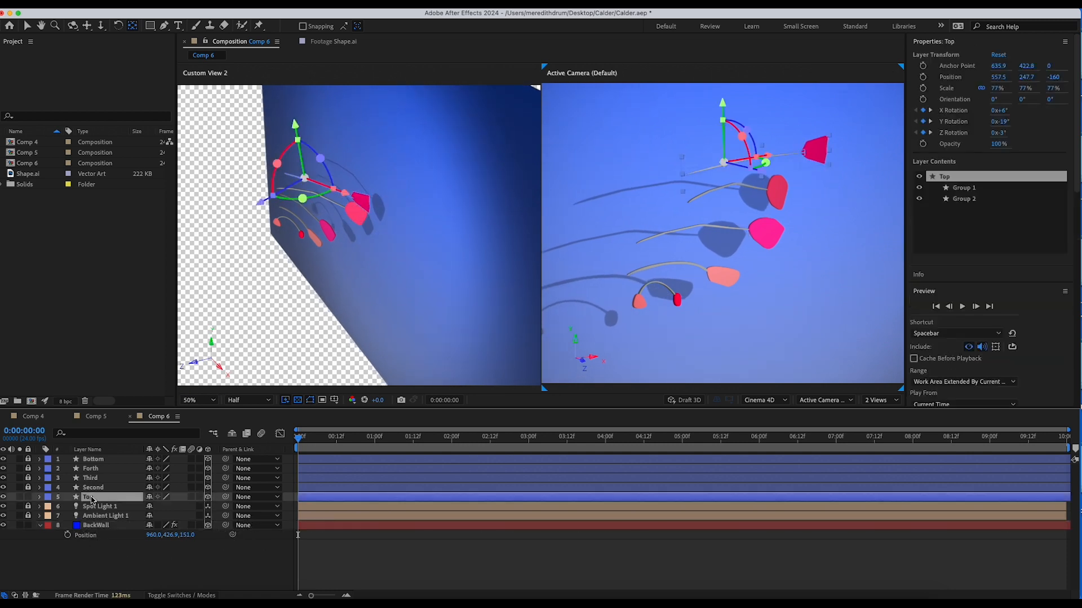
pyautogui.press('r')
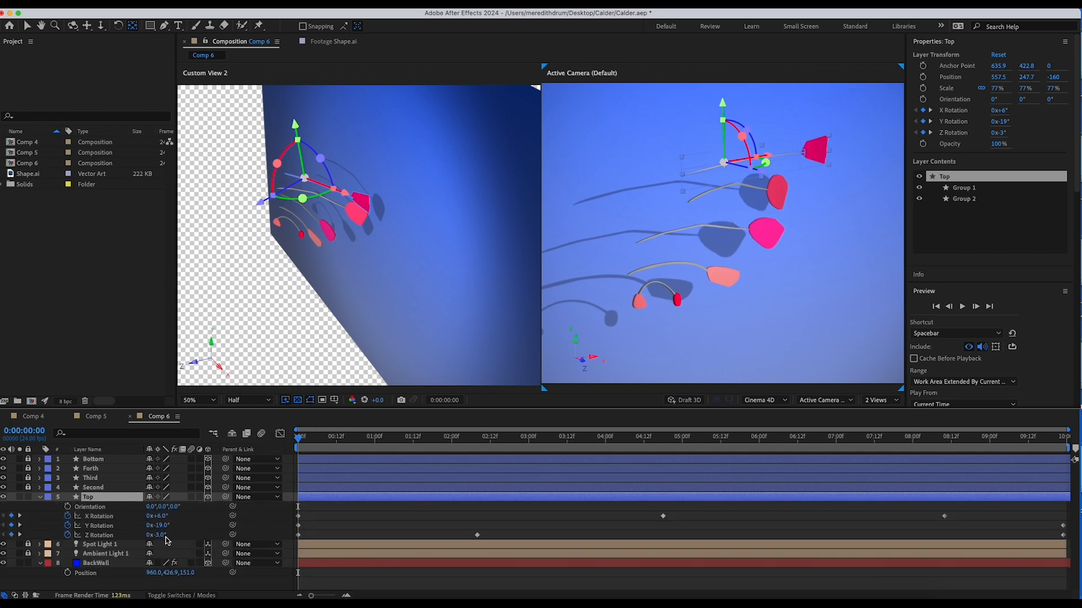
pyautogui.moveTo(163, 525)
pyautogui.mouseDown()
pyautogui.moveTo(150, 526)
pyautogui.moveTo(155, 534)
pyautogui.mouseUp()
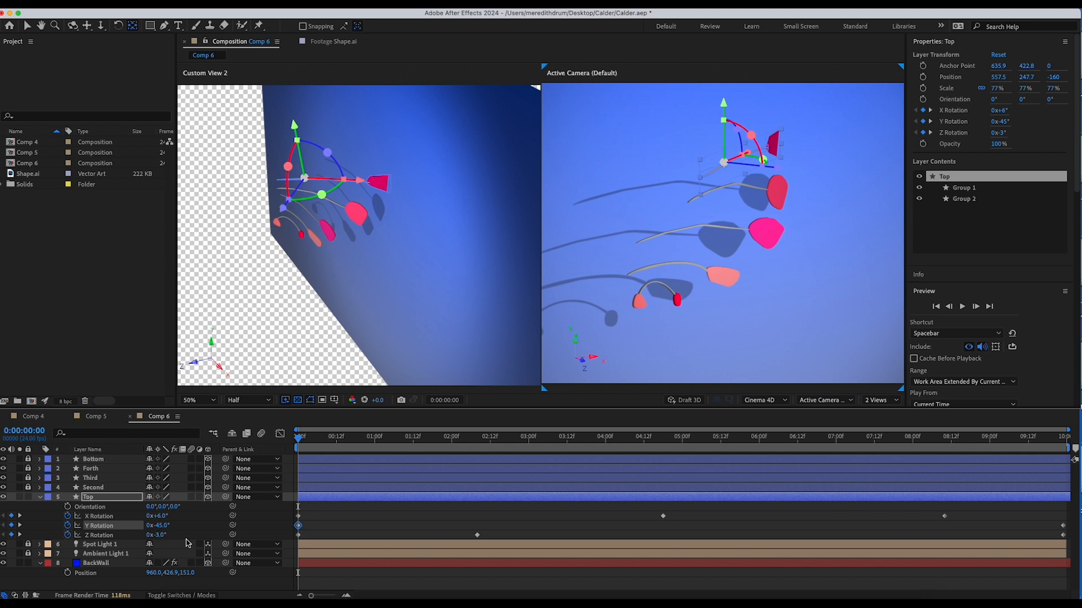
# Lock the BackWall layer, collapse the Top layer's properties and save the project.
pyautogui.click(104, 563)
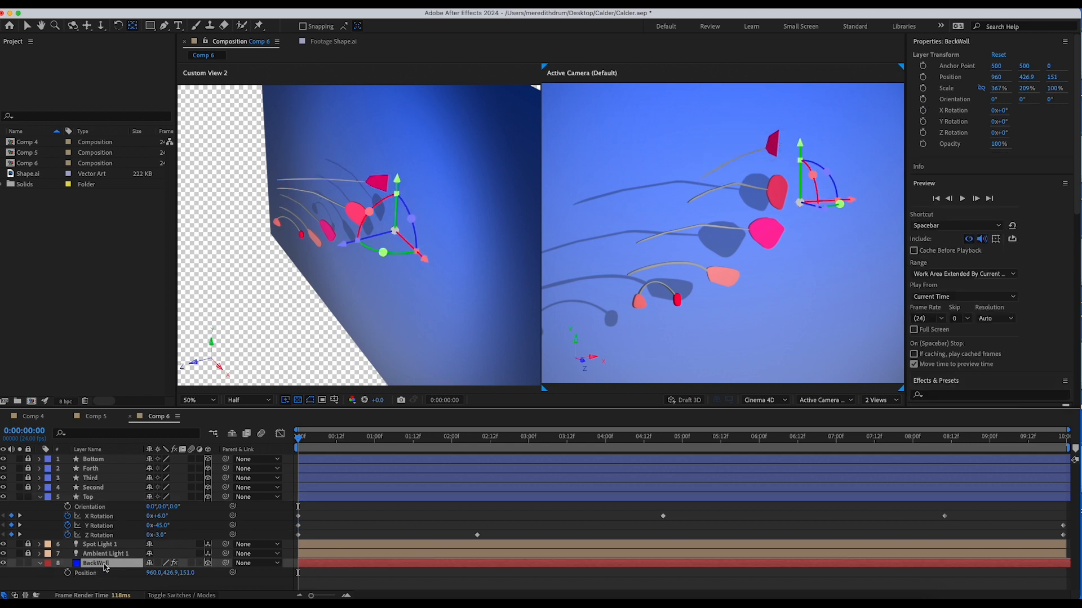
pyautogui.moveTo(299, 437); pyautogui.dragTo(182, 486)
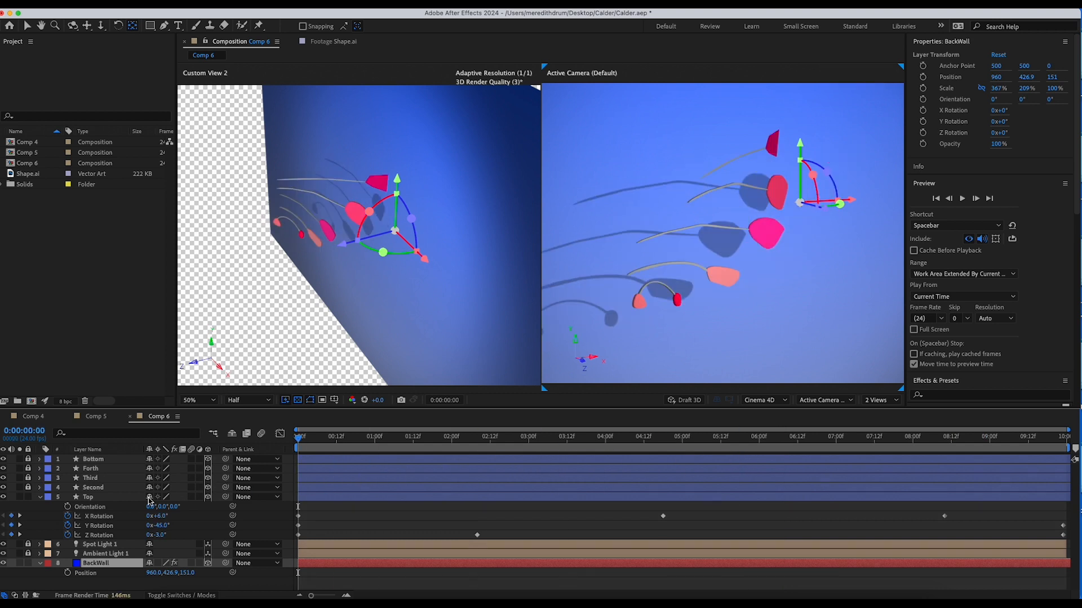
pyautogui.click(30, 564)
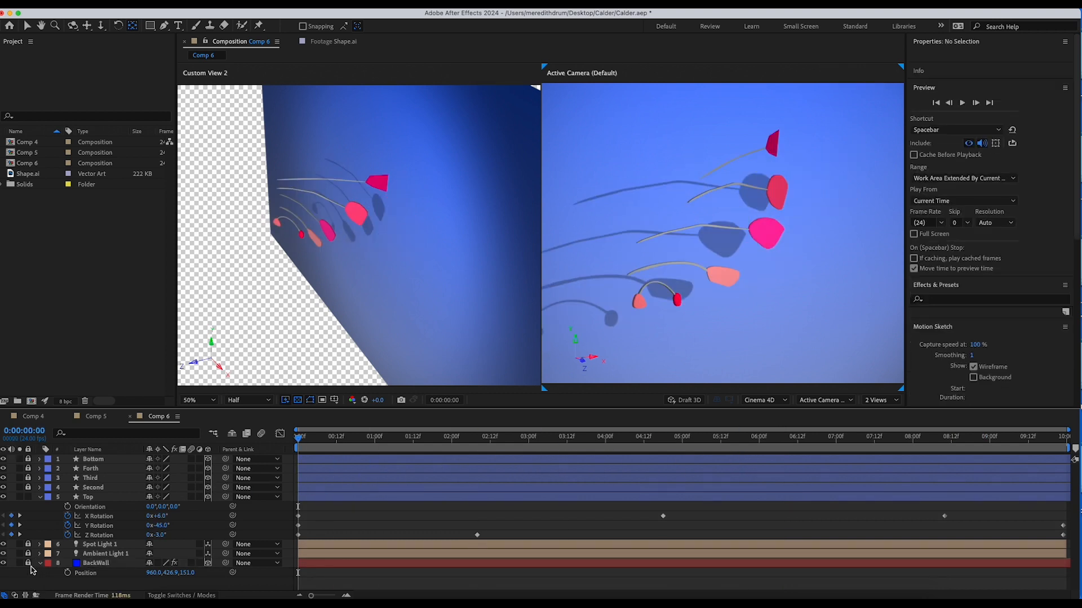
pyautogui.click(40, 497)
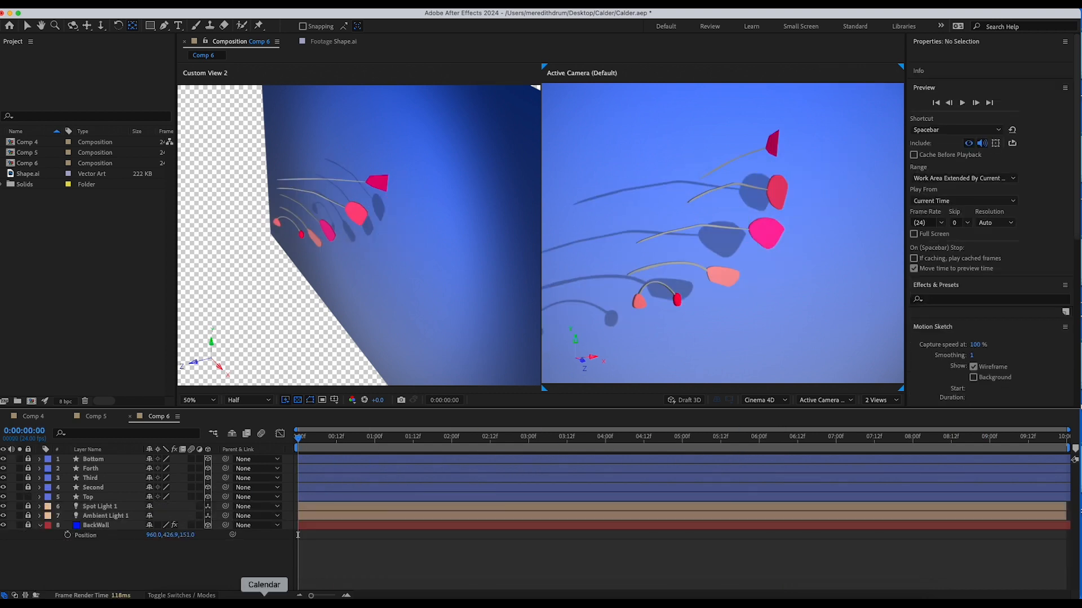
pyautogui.press('super+s')
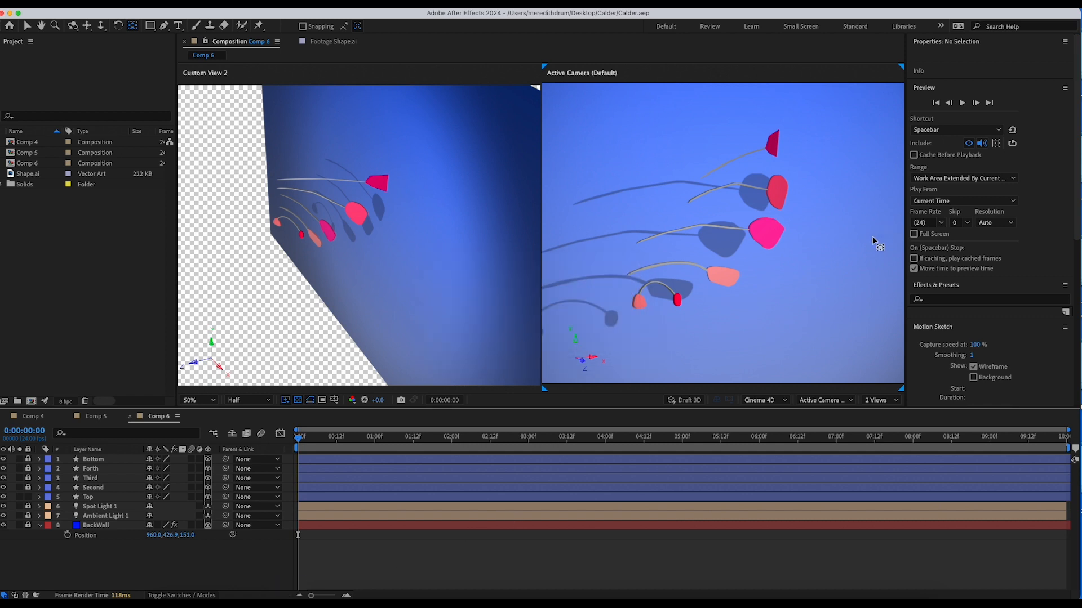
# Preview the mobile's animation from the start of Comp 6 with the full frame in view in both views.
pyautogui.scroll(-2, 799, 301)
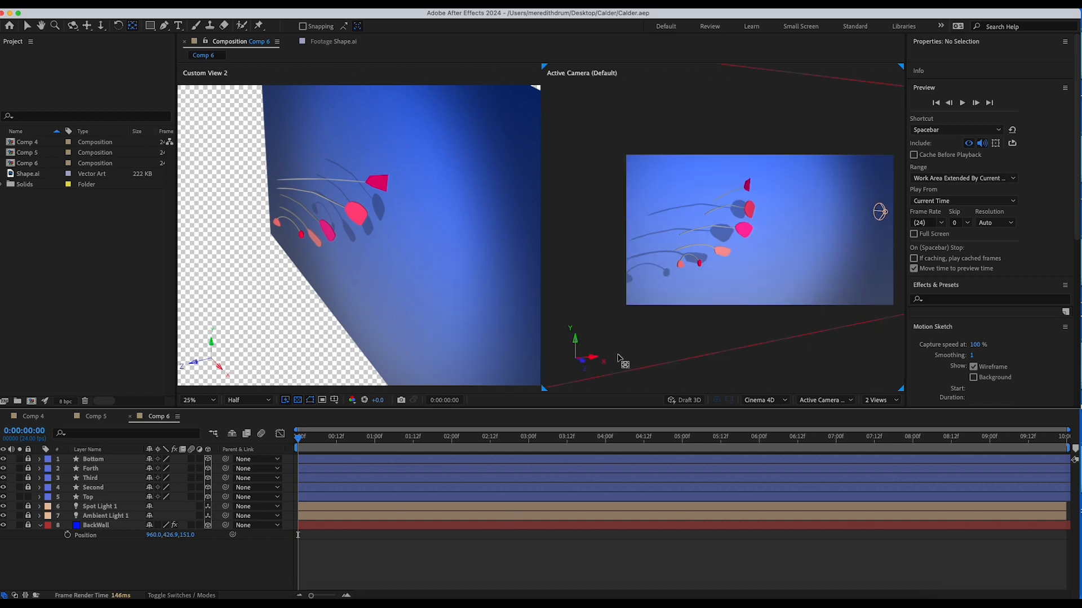
pyautogui.moveTo(744, 341); pyautogui.dragTo(702, 342)
pyautogui.scroll(-2, 482, 338)
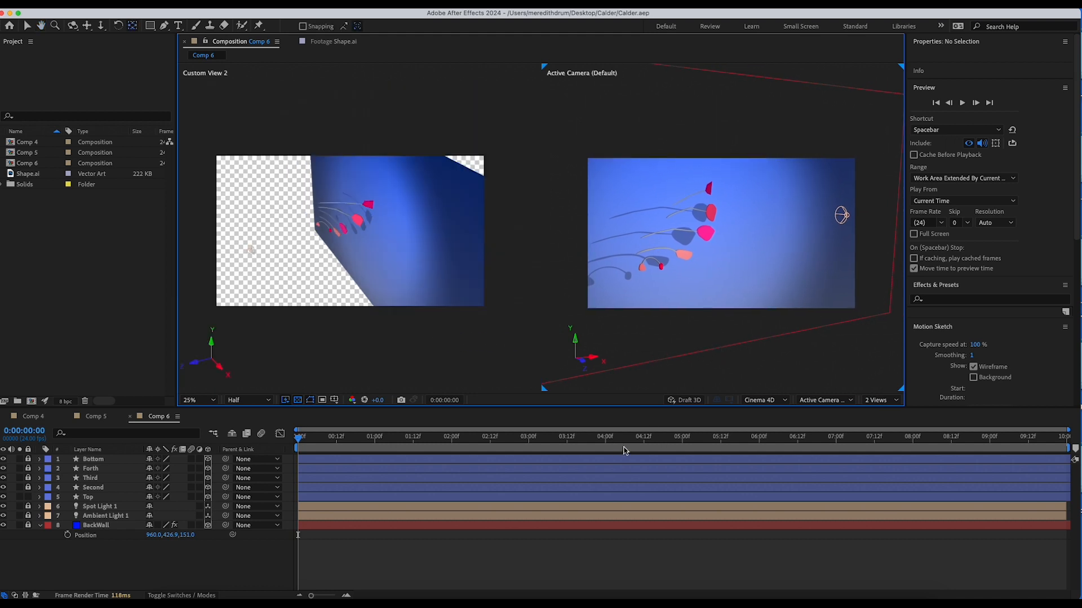
pyautogui.moveTo(594, 436); pyautogui.dragTo(280, 445)
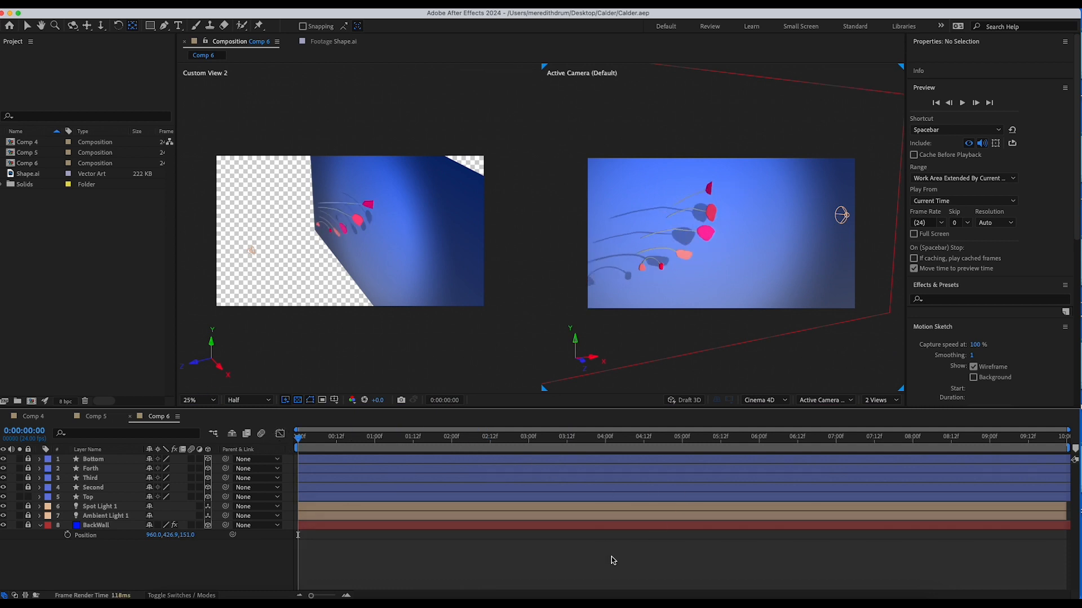
pyautogui.press('space')
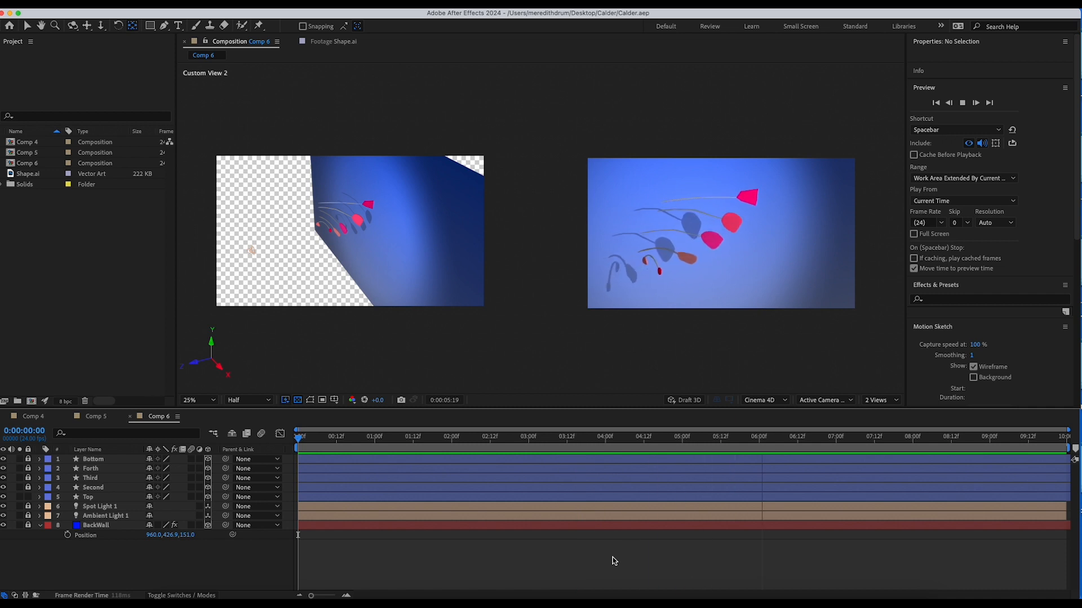
pyautogui.press('space')
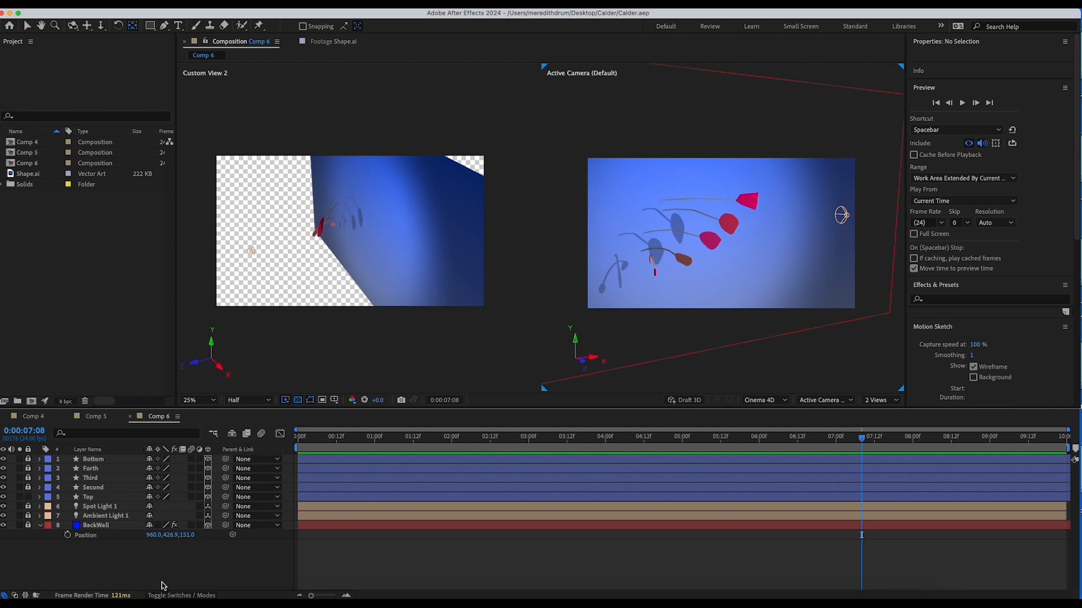
# Unlock the BackWall layer and duplicate it.
pyautogui.click(28, 526)
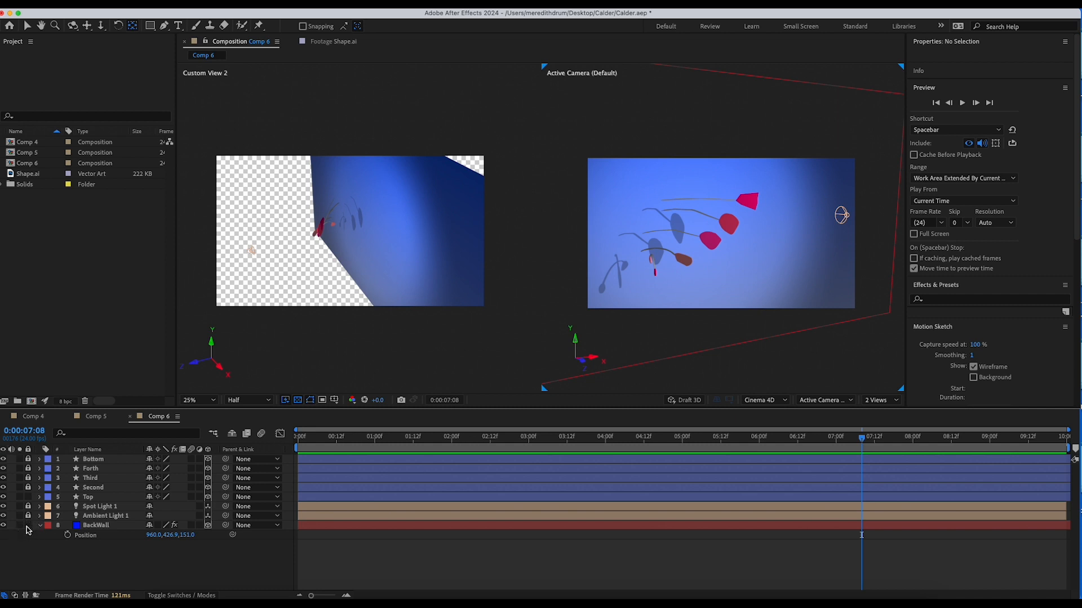
pyautogui.click(99, 530)
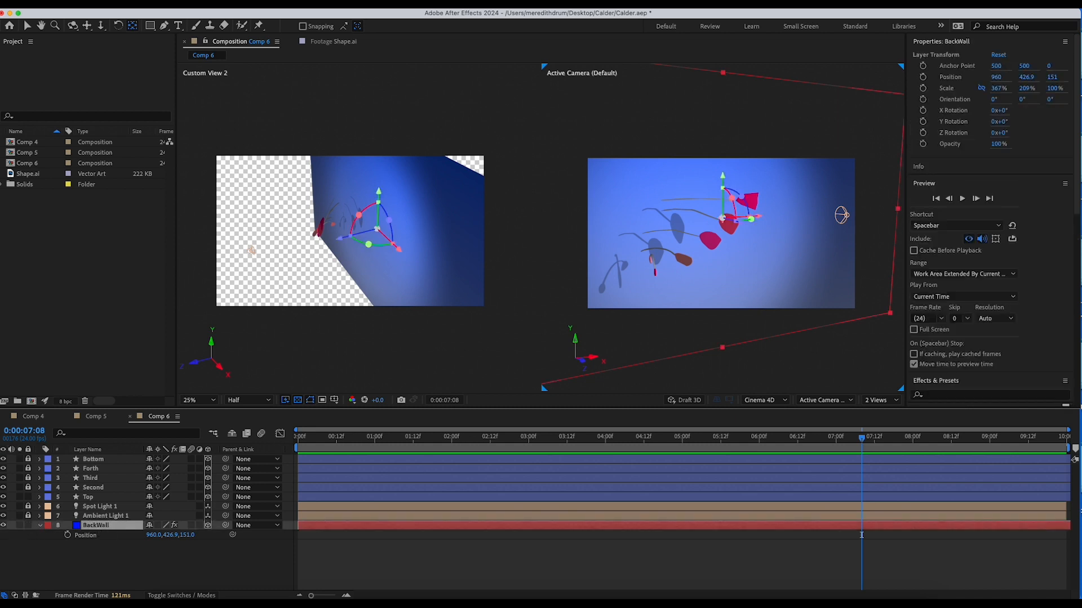
pyautogui.click(92, 5)
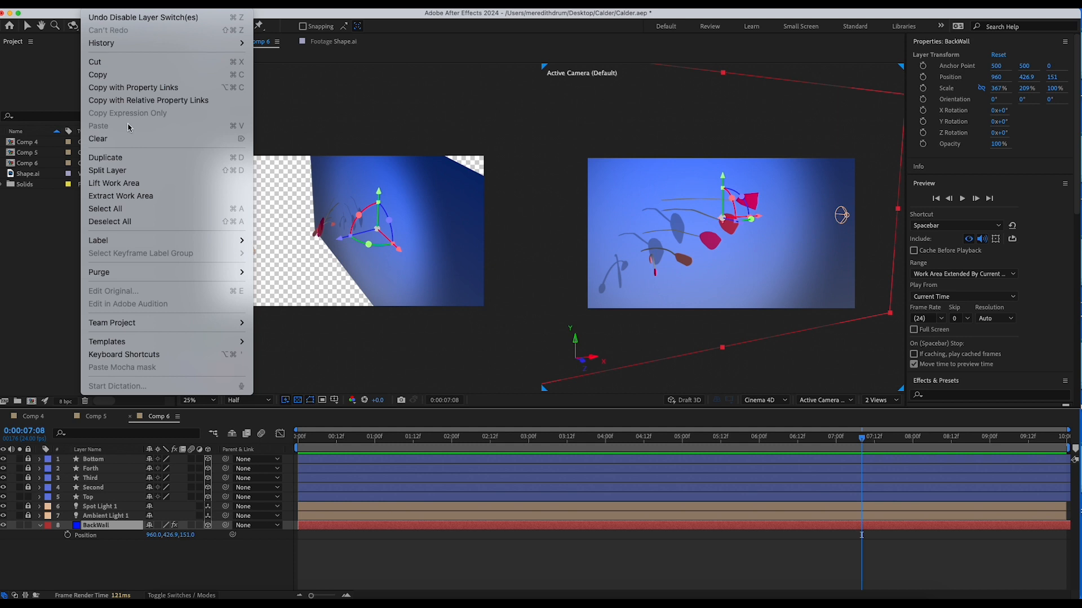
pyautogui.click(116, 158)
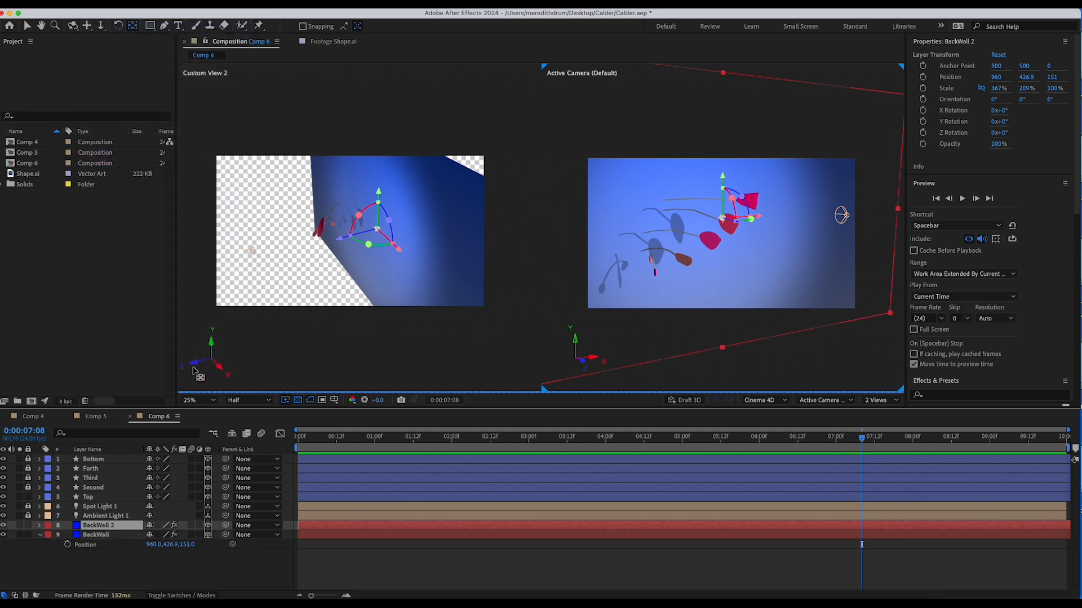
pyautogui.click(156, 577)
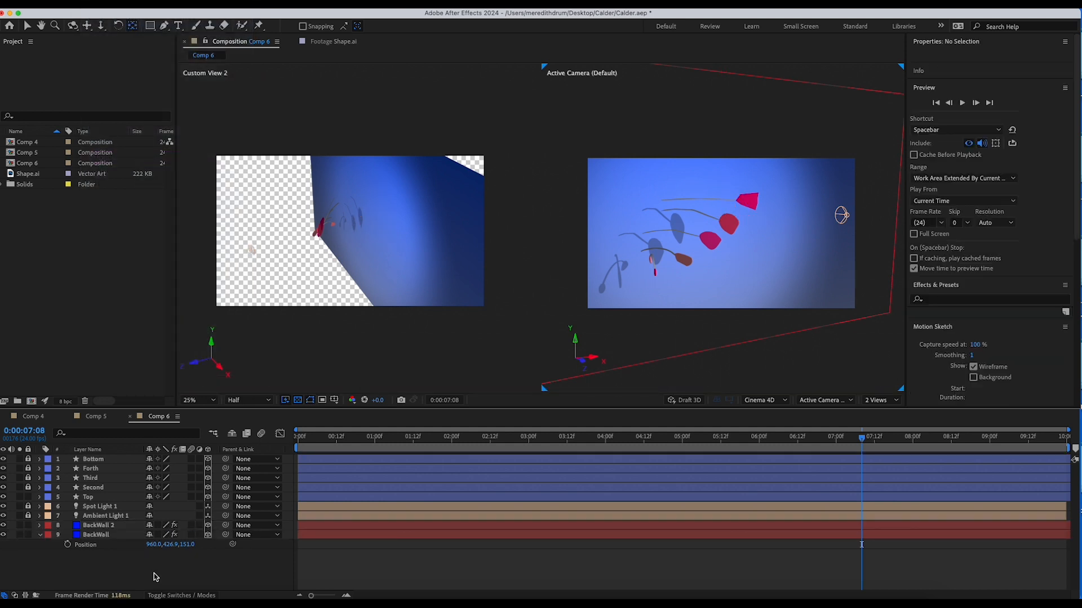
# Rename the duplicated wall layer as LftWall.
pyautogui.click(110, 527)
pyautogui.rightClick(110, 527)
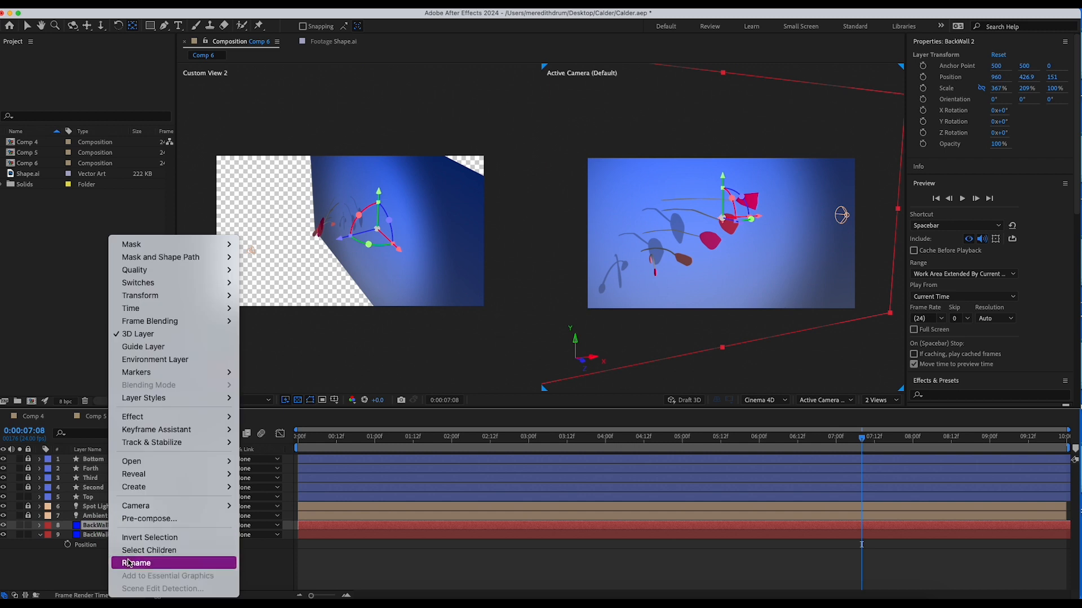
pyautogui.click(129, 563)
pyautogui.write('LftWall')
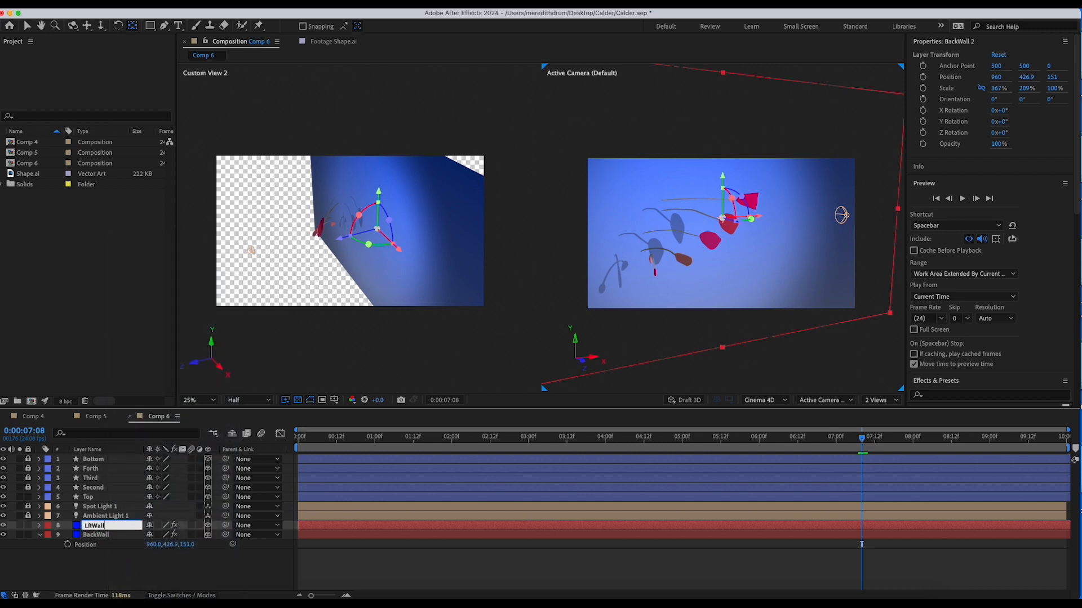
pyautogui.press('Return')
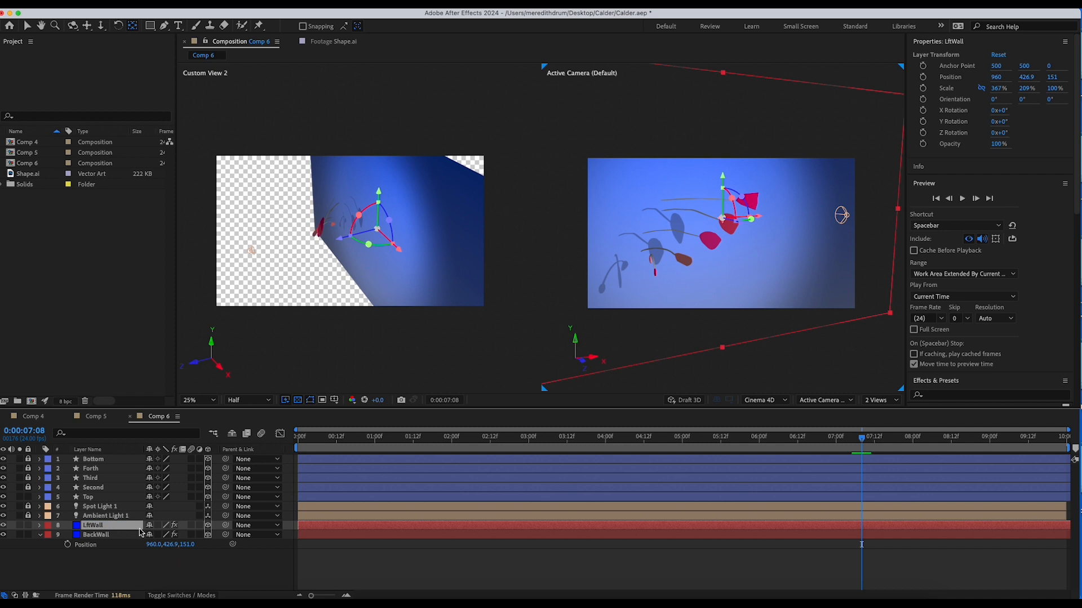
# Set the LftWall layer's X position to 619 and its Y orientation to 90°.
pyautogui.press('p')
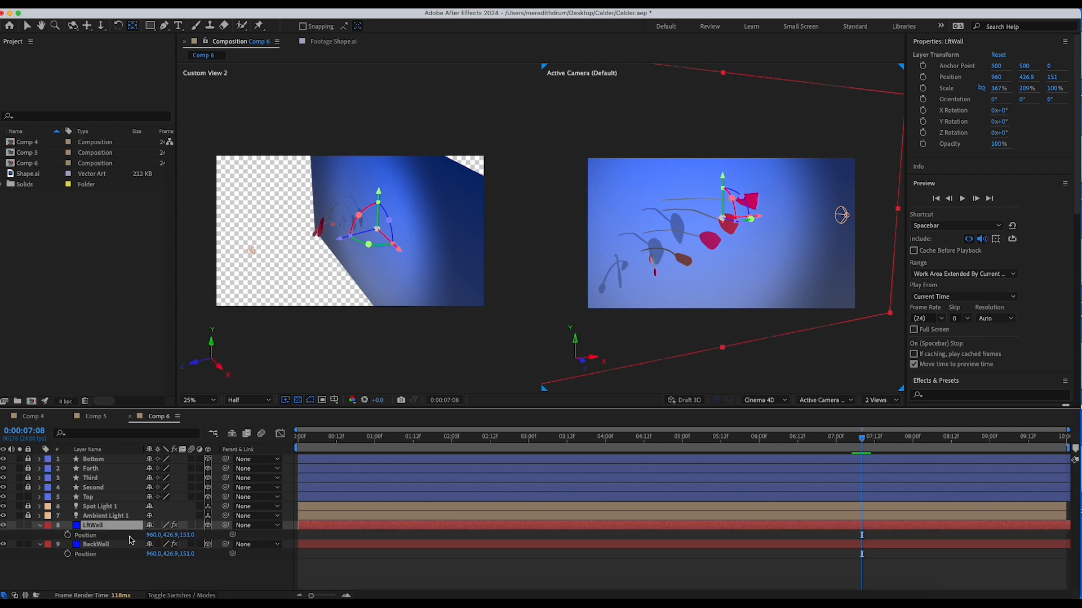
pyautogui.moveTo(151, 535); pyautogui.dragTo(52, 550)
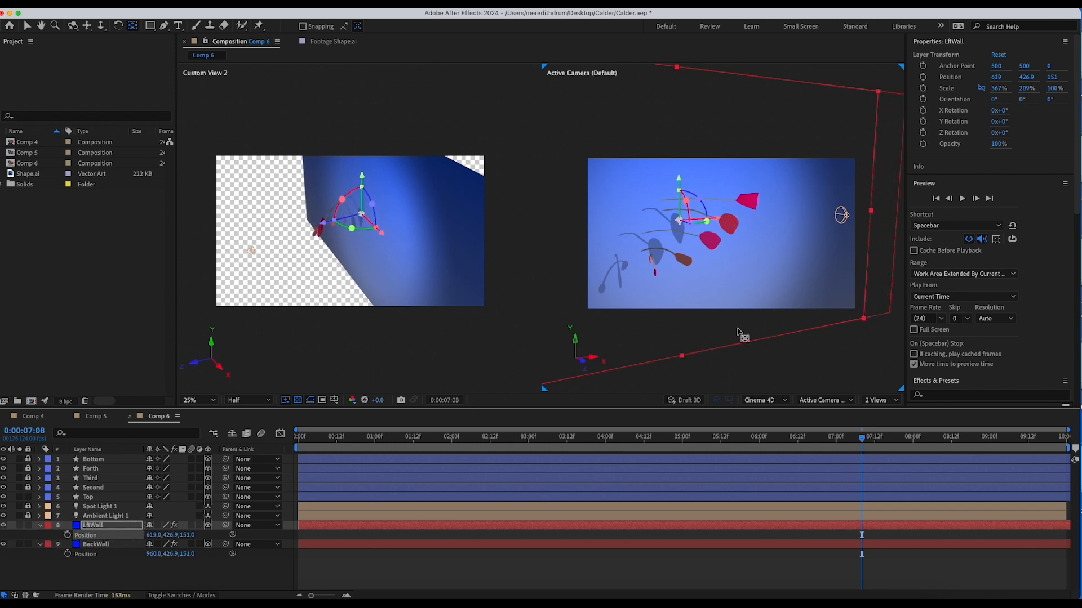
pyautogui.press(',')
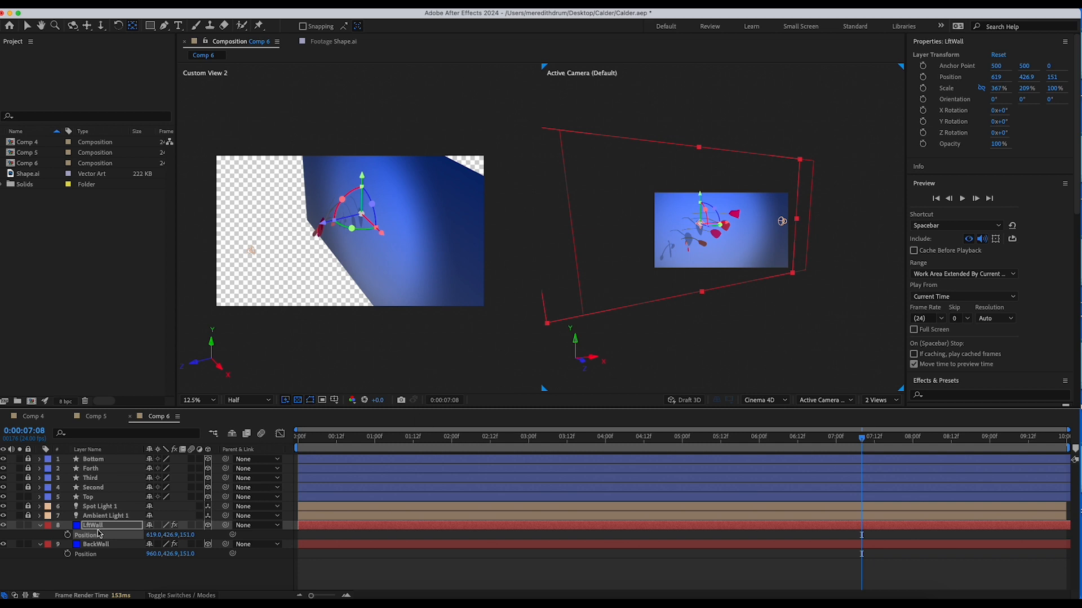
pyautogui.hotkey('shift', 'r')
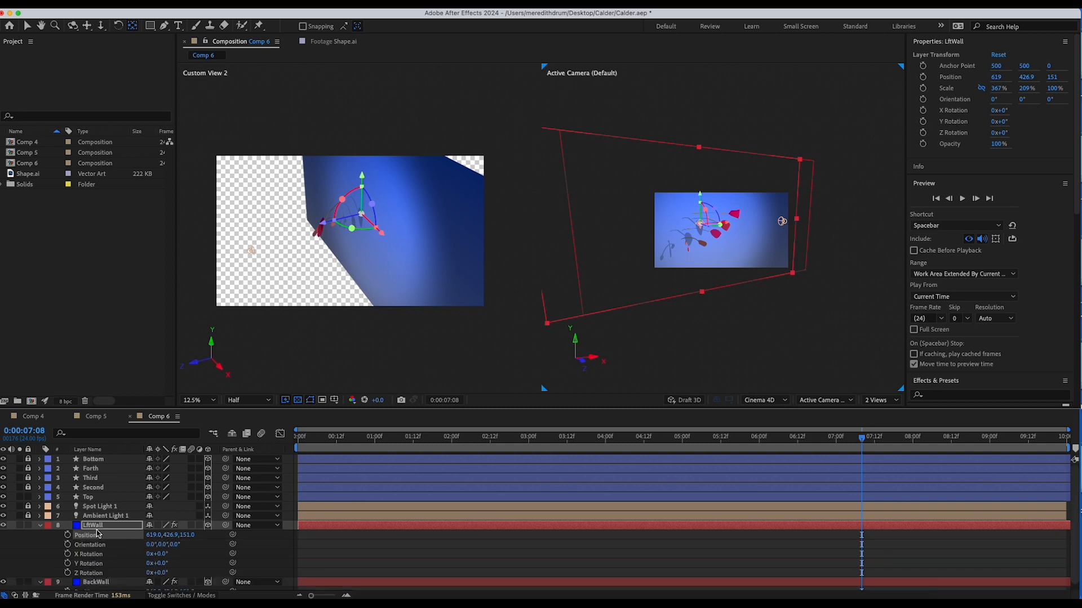
pyautogui.moveTo(177, 548)
pyautogui.mouseDown()
pyautogui.moveTo(152, 543)
pyautogui.moveTo(138, 572)
pyautogui.moveTo(159, 556)
pyautogui.mouseUp()
pyautogui.press('super+z')
pyautogui.click(164, 545)
pyautogui.write('90')
pyautogui.press('Return')
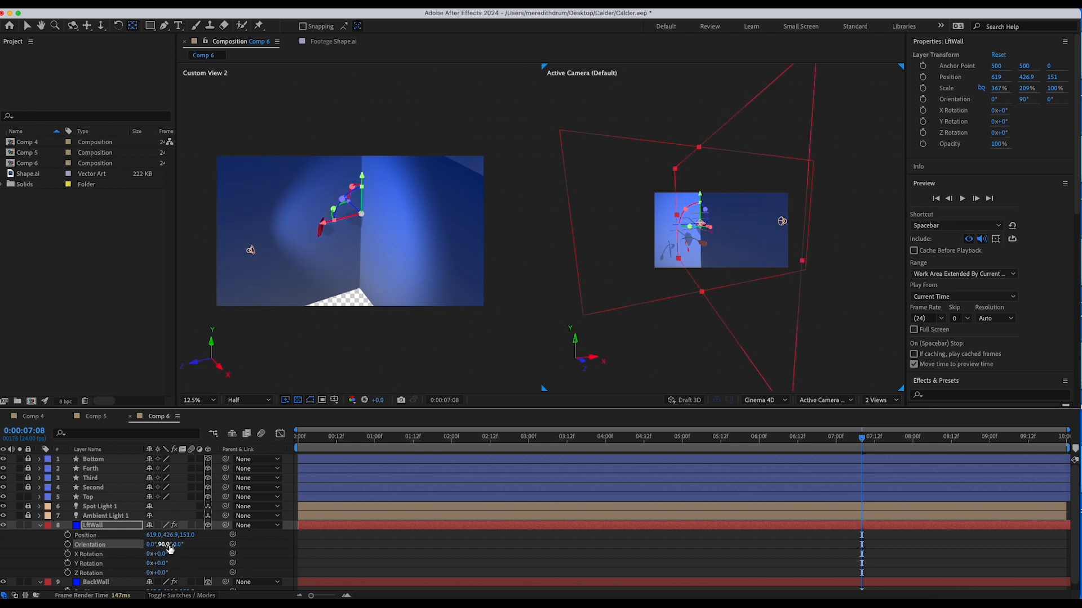
# Move the LftWall layer out to the mobile's left side at X position -734 and Z position -677.
pyautogui.moveTo(155, 539); pyautogui.dragTo(3, 550)
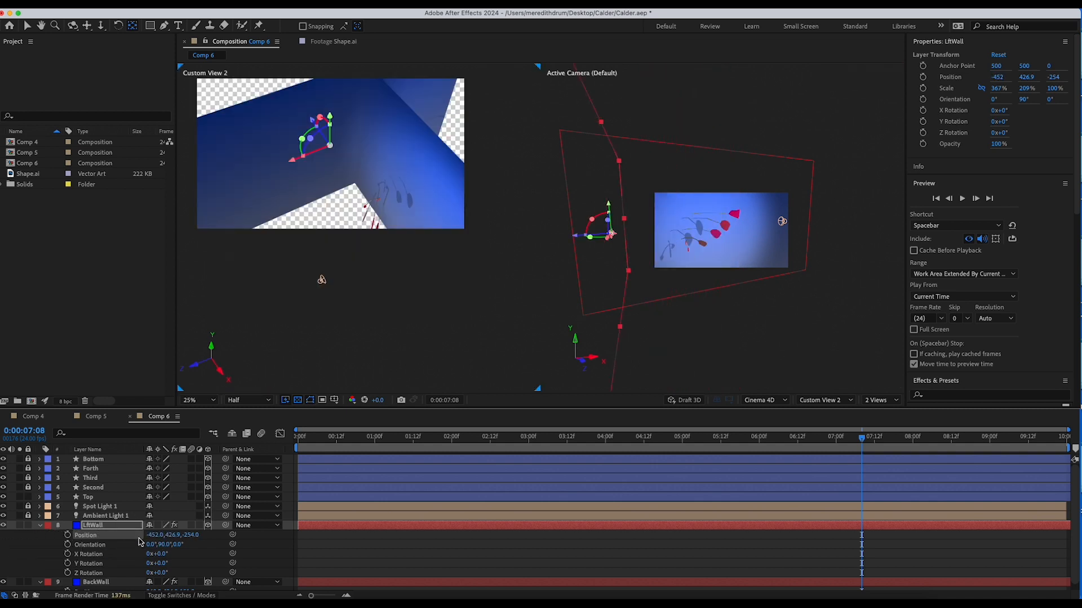
pyautogui.moveTo(158, 534); pyautogui.dragTo(6, 541)
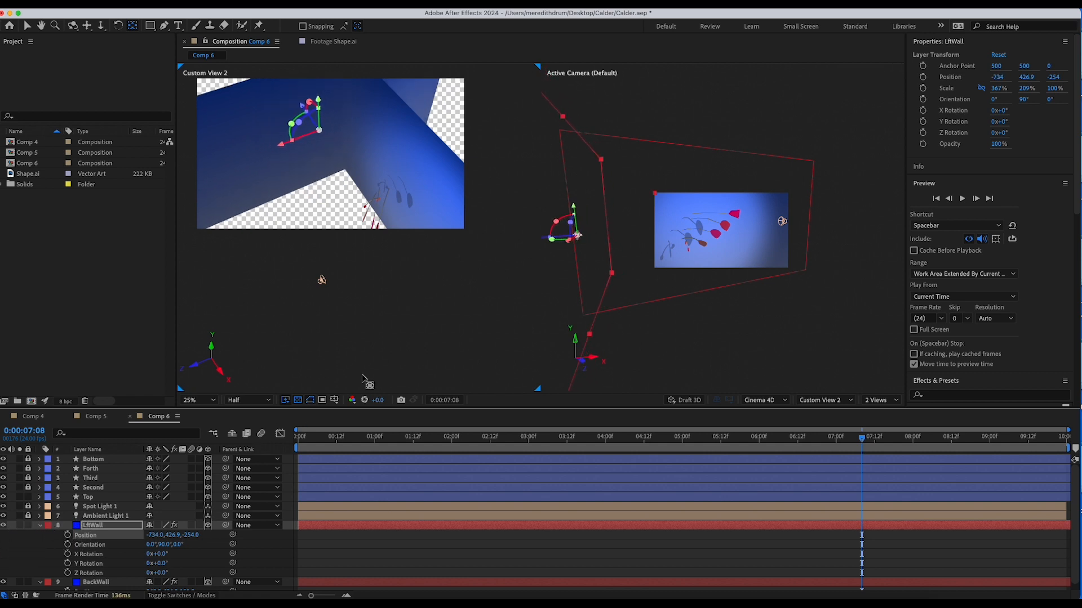
pyautogui.press(',')
pyautogui.press(',')
pyautogui.press('.')
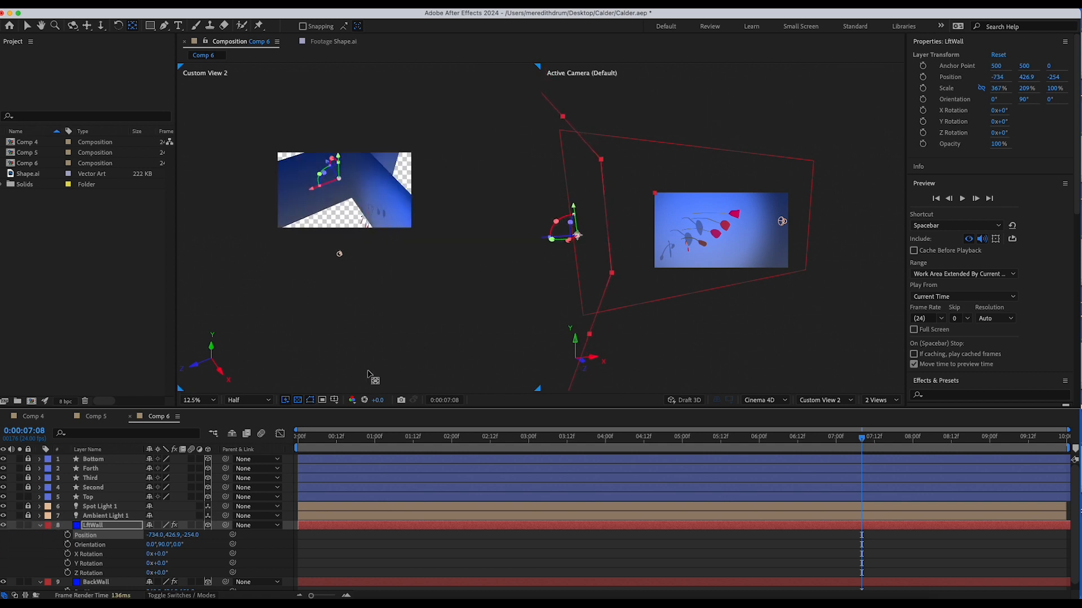
pyautogui.moveTo(192, 536); pyautogui.dragTo(14, 586)
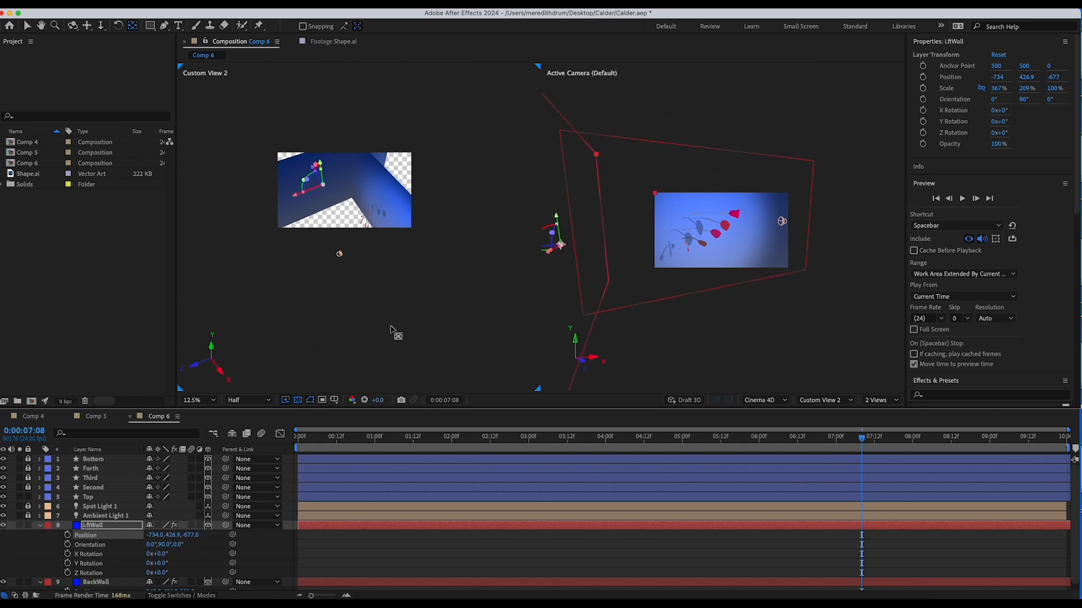
# Reposition the BackWall layer to Y 532.9 and Z 259, and set its vertical scale to 261%.
pyautogui.moveTo(213, 583); pyautogui.dragTo(238, 578)
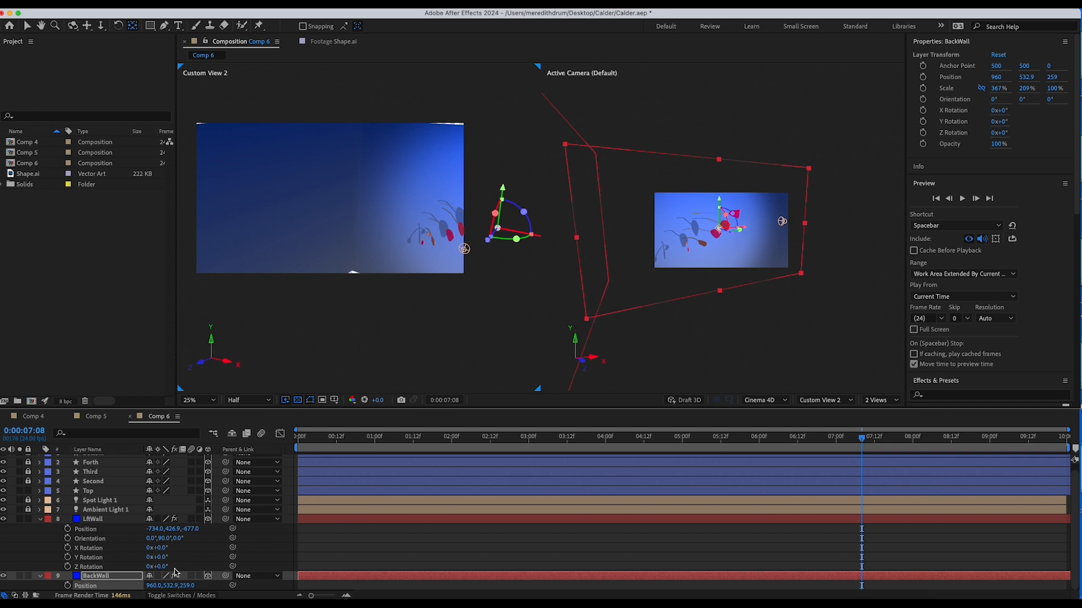
pyautogui.press('s')
pyautogui.moveTo(181, 586); pyautogui.dragTo(212, 586)
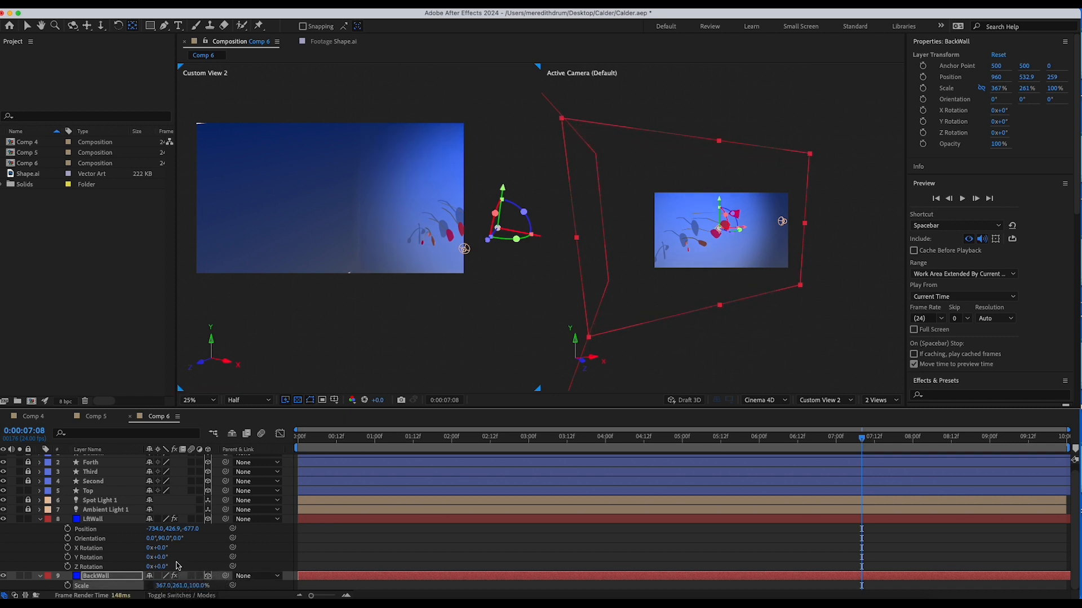
# Increase the LftWall layer's vertical scale to 269%.
pyautogui.click(112, 519)
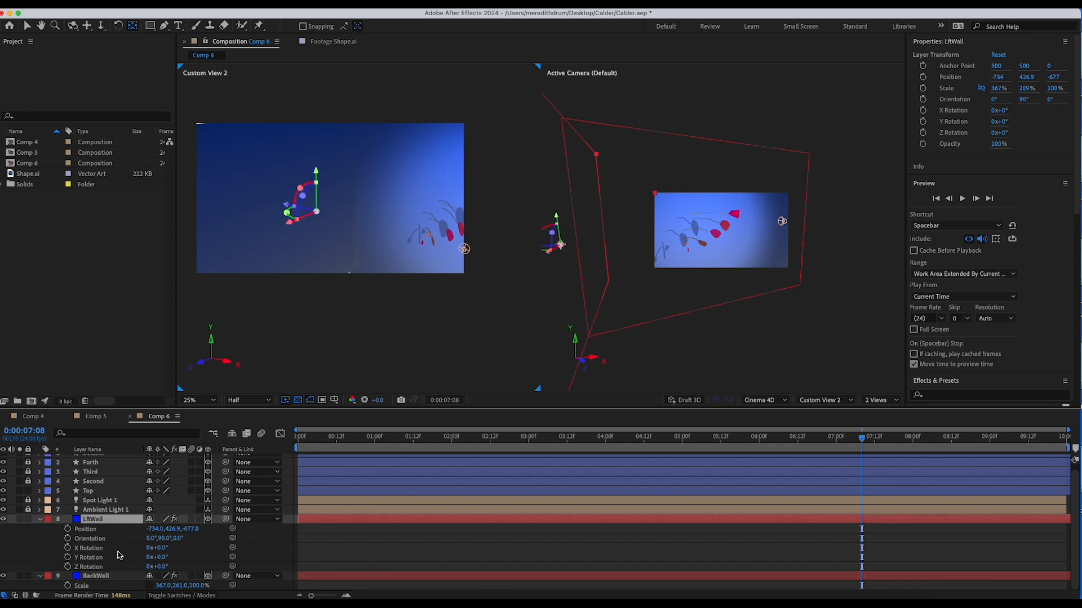
pyautogui.click(107, 576)
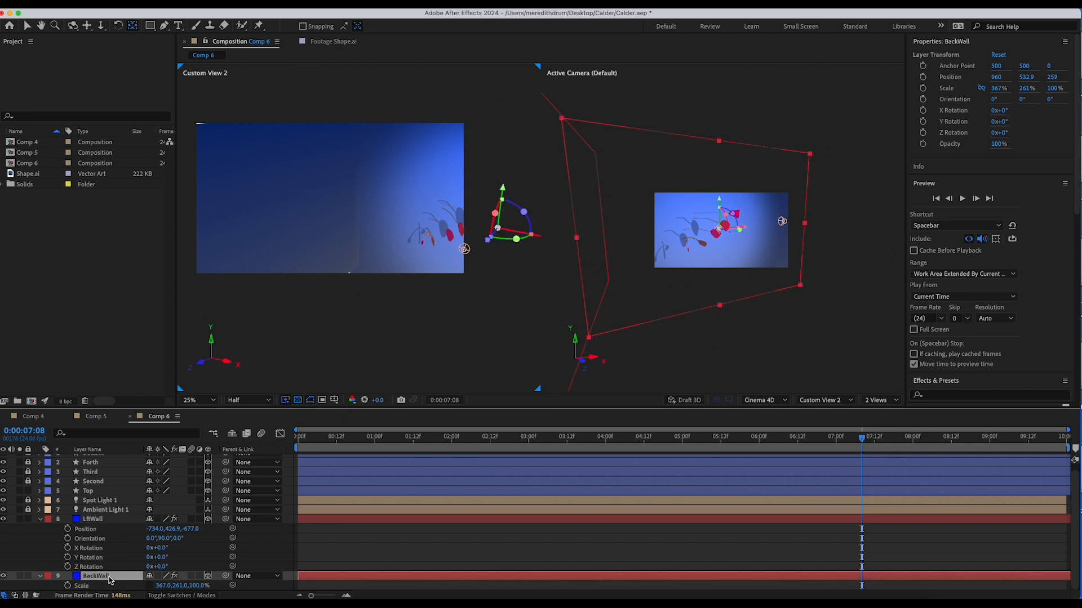
pyautogui.click(114, 520)
pyautogui.press('s')
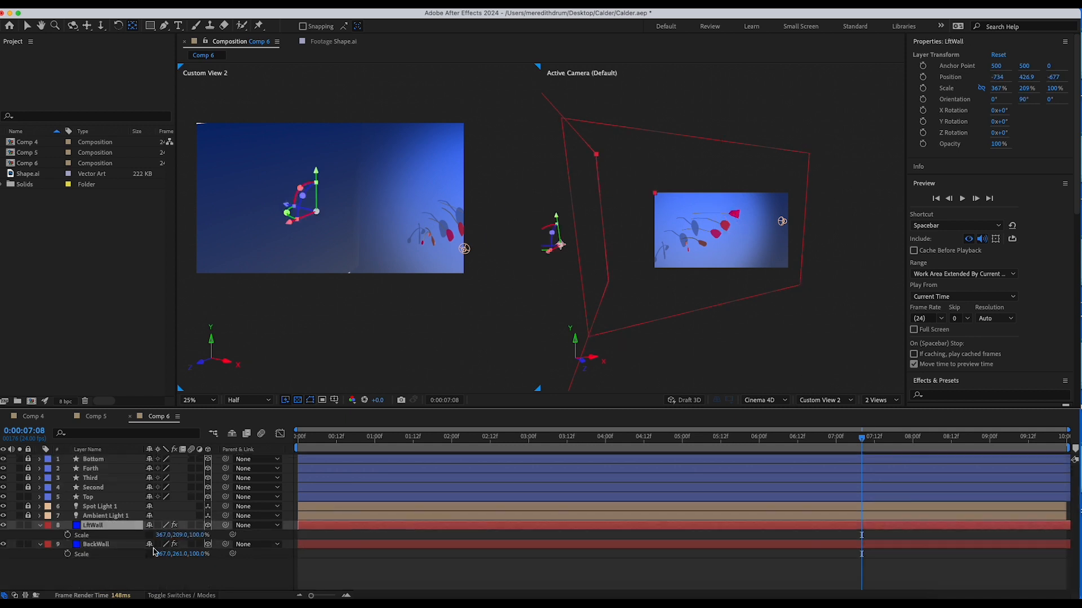
pyautogui.moveTo(178, 537); pyautogui.dragTo(212, 535)
pyautogui.click(748, 340)
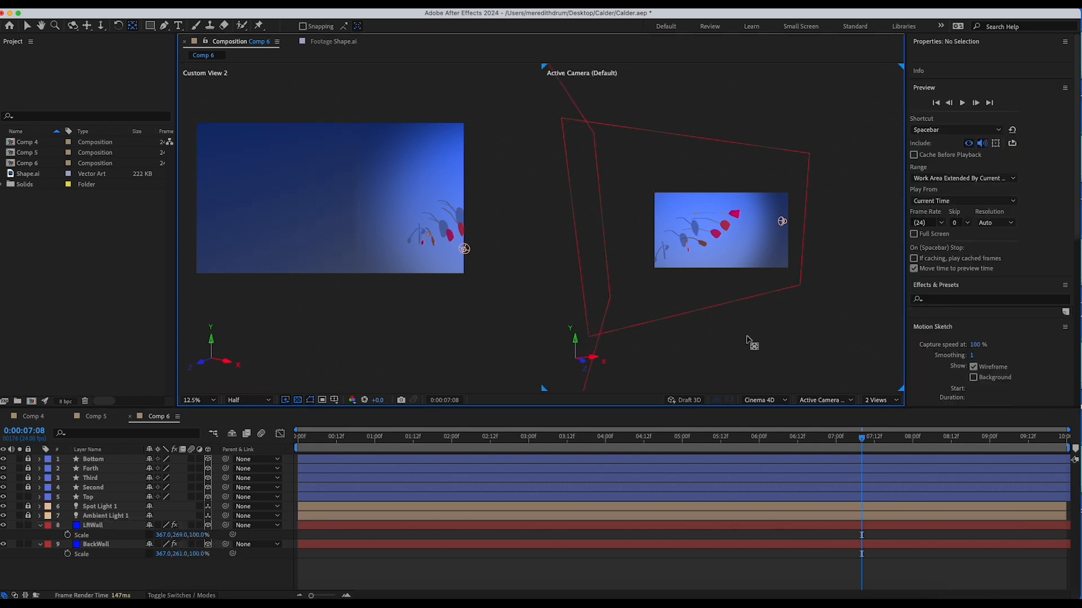
# Scrub through Comp 6 and return to the first frame to check the shadows on the two walls.
pyautogui.moveTo(788, 441); pyautogui.dragTo(297, 445)
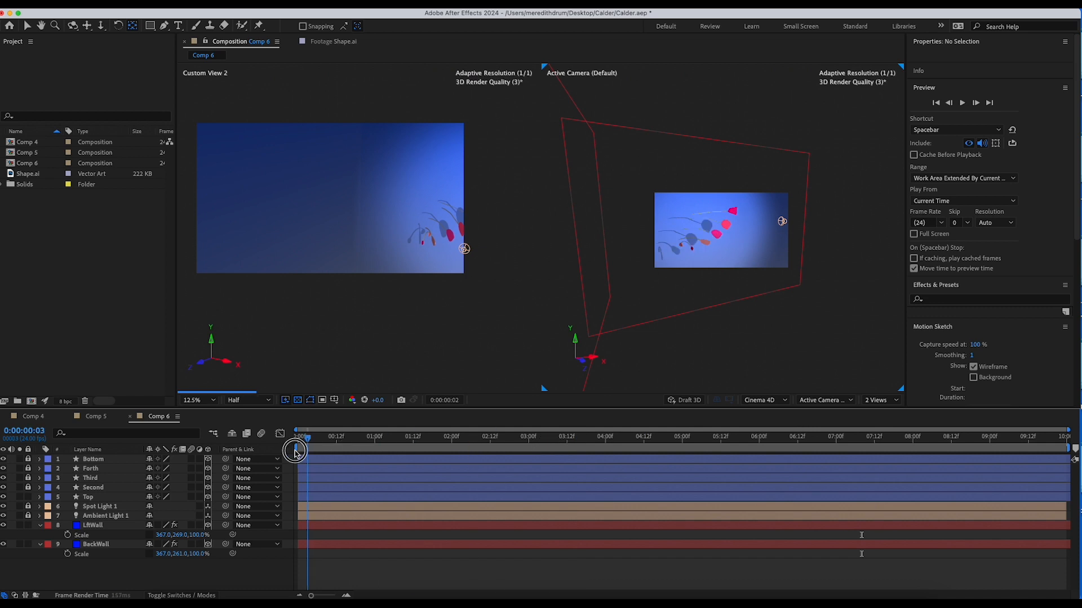
pyautogui.scroll(-1, 447, 336)
pyautogui.scroll(1, 447, 335)
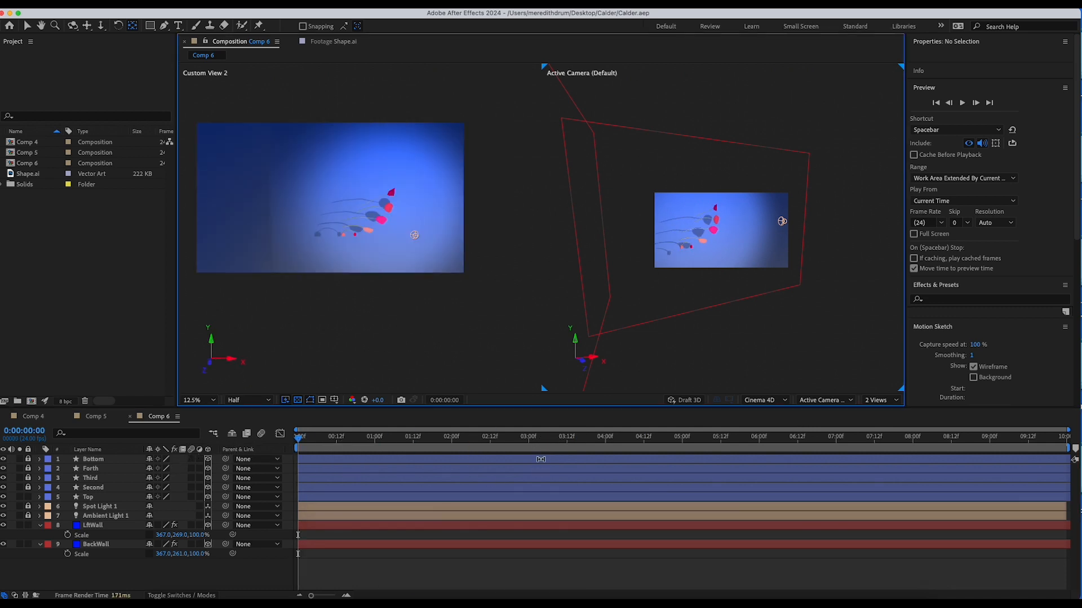
pyautogui.moveTo(546, 439); pyautogui.dragTo(254, 455)
# Show the Custom View 2 viewport through the active camera, and lock and collapse the LftWall and BackWall layers.
pyautogui.click(879, 401)
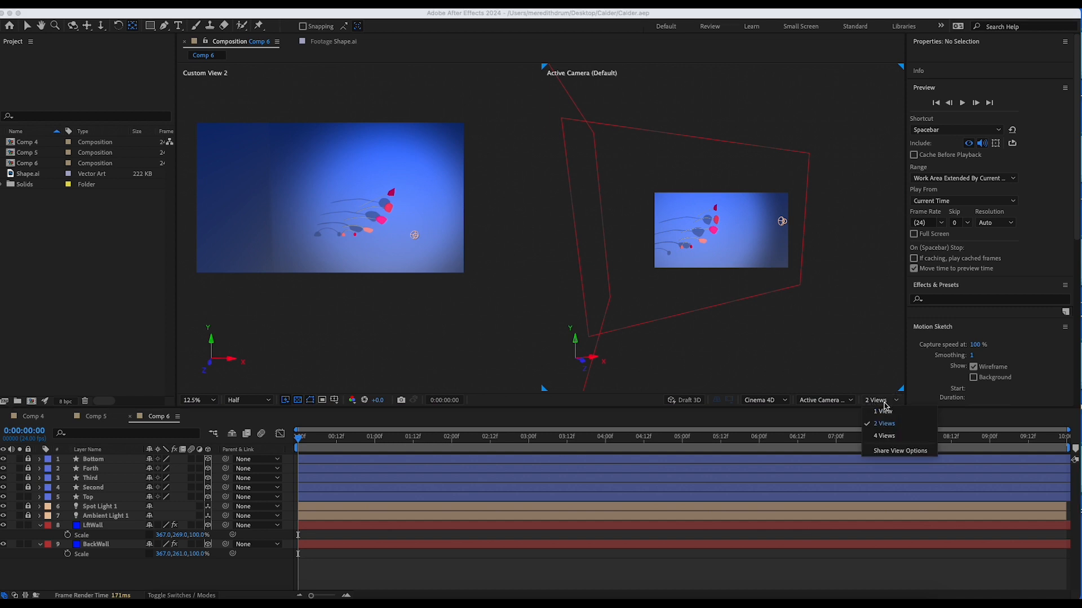
pyautogui.click(882, 412)
pyautogui.press('F10')
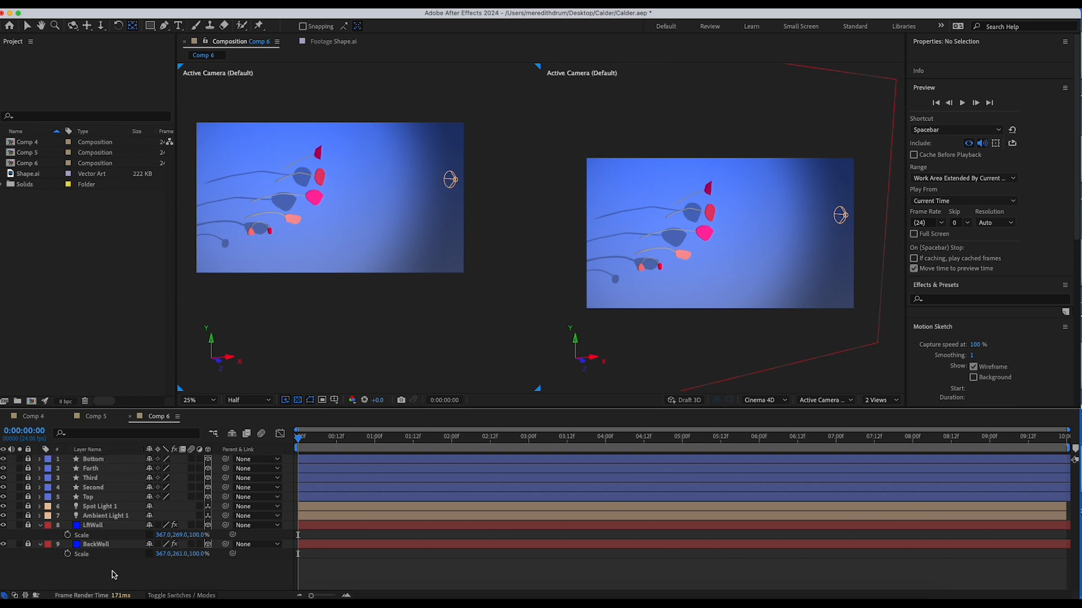
pyautogui.click(40, 526)
pyautogui.click(40, 536)
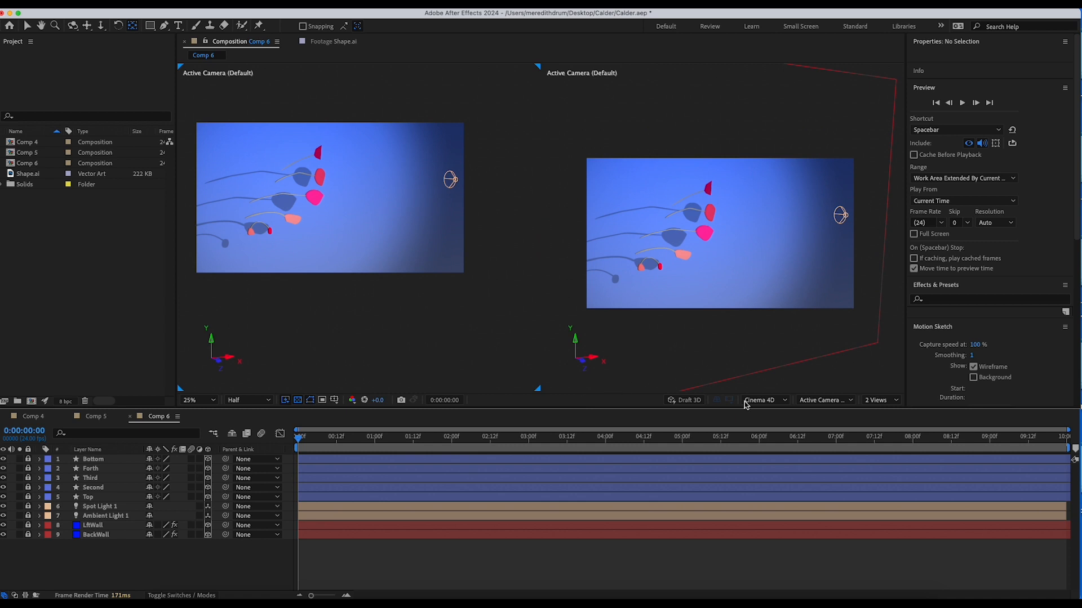
# Restore Custom View 2 in the first of the two viewports and orbit it around the mobile and walls.
pyautogui.click(293, 326)
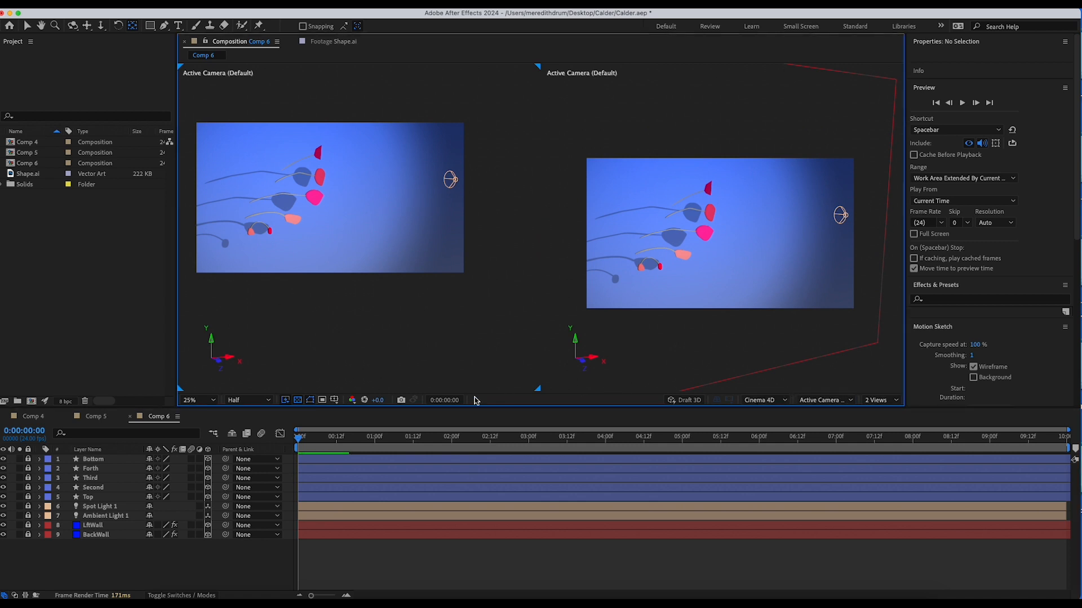
pyautogui.click(755, 344)
pyautogui.click(353, 316)
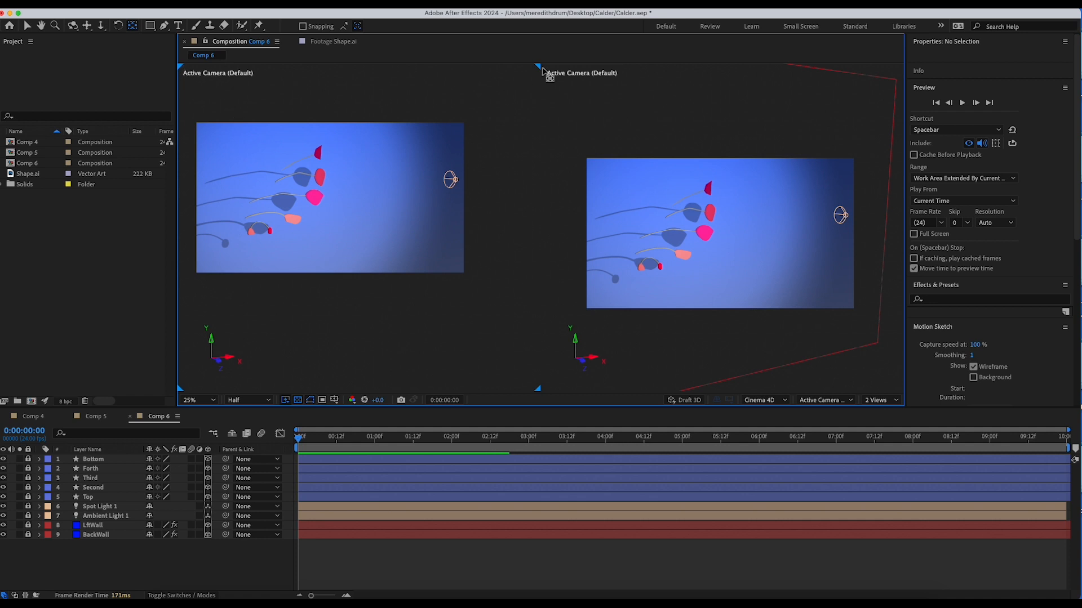
pyautogui.click(826, 400)
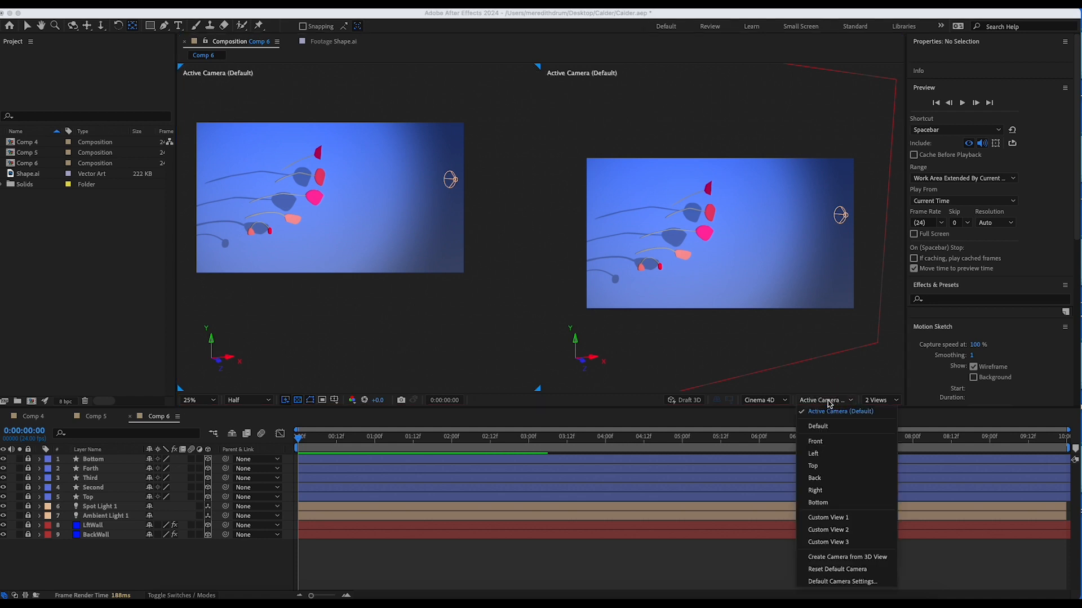
pyautogui.click(833, 529)
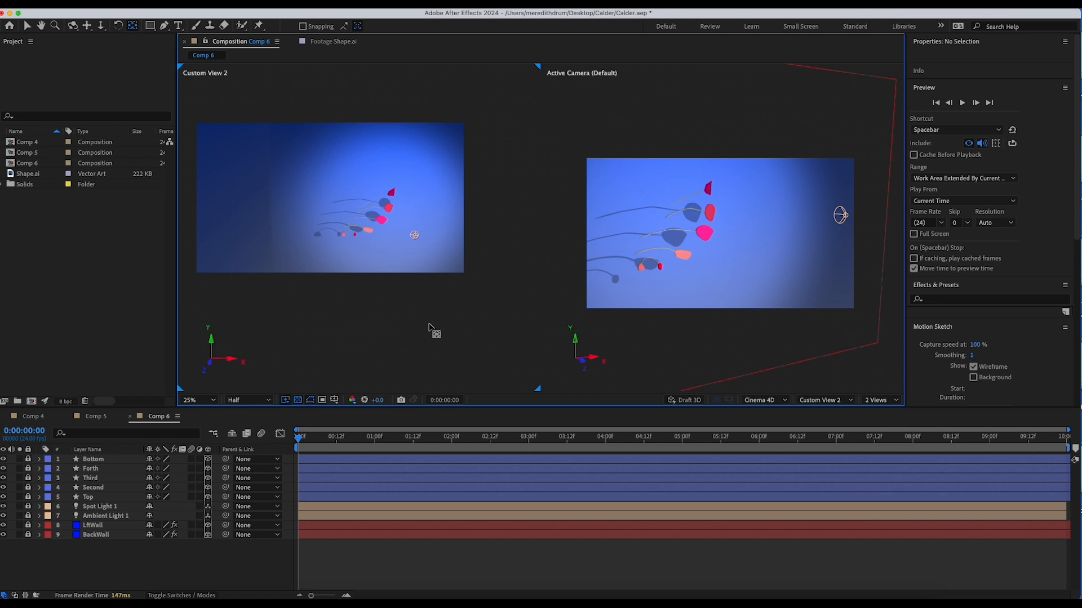
pyautogui.moveTo(443, 321)
pyautogui.mouseDown()
pyautogui.moveTo(405, 321)
pyautogui.moveTo(420, 306)
pyautogui.moveTo(423, 324)
pyautogui.mouseUp()
pyautogui.click(783, 332)
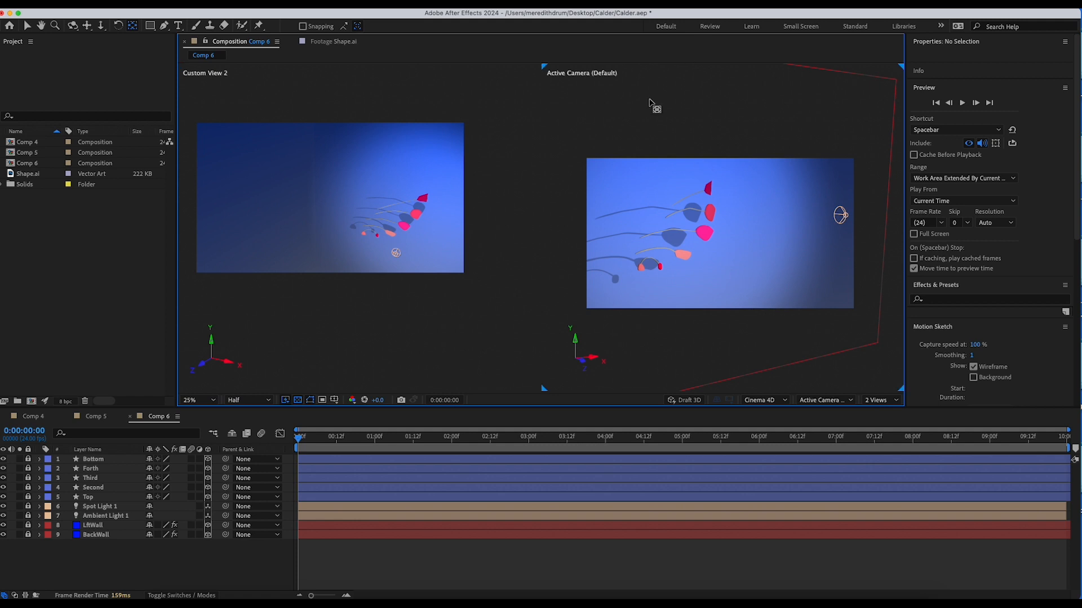
# Switch the second viewport from the active camera to Custom View 1 and save the project.
pyautogui.click(832, 403)
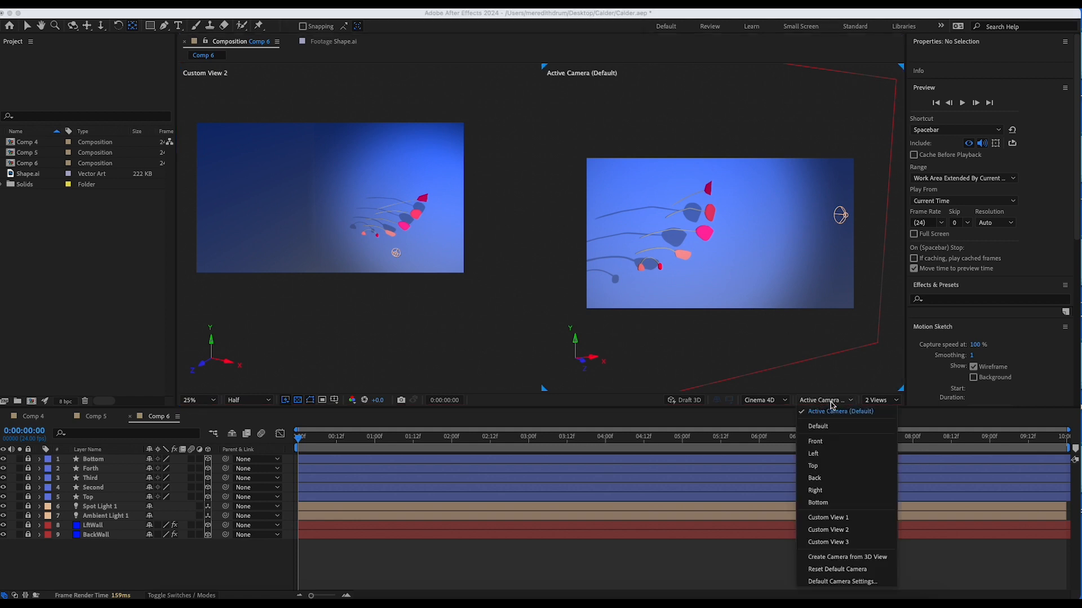
pyautogui.click(829, 468)
pyautogui.click(821, 401)
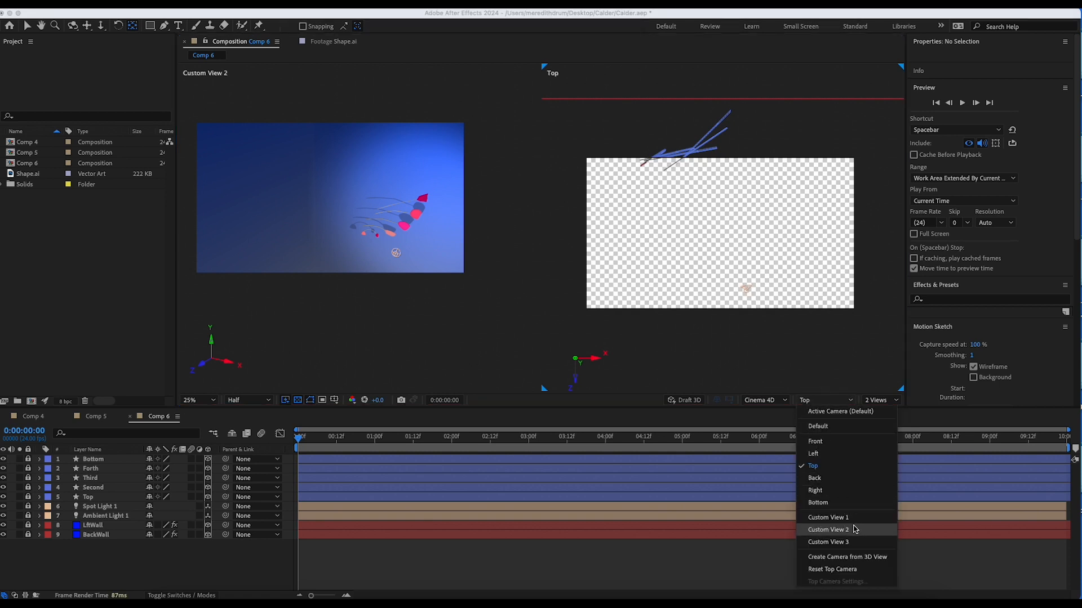
pyautogui.click(826, 517)
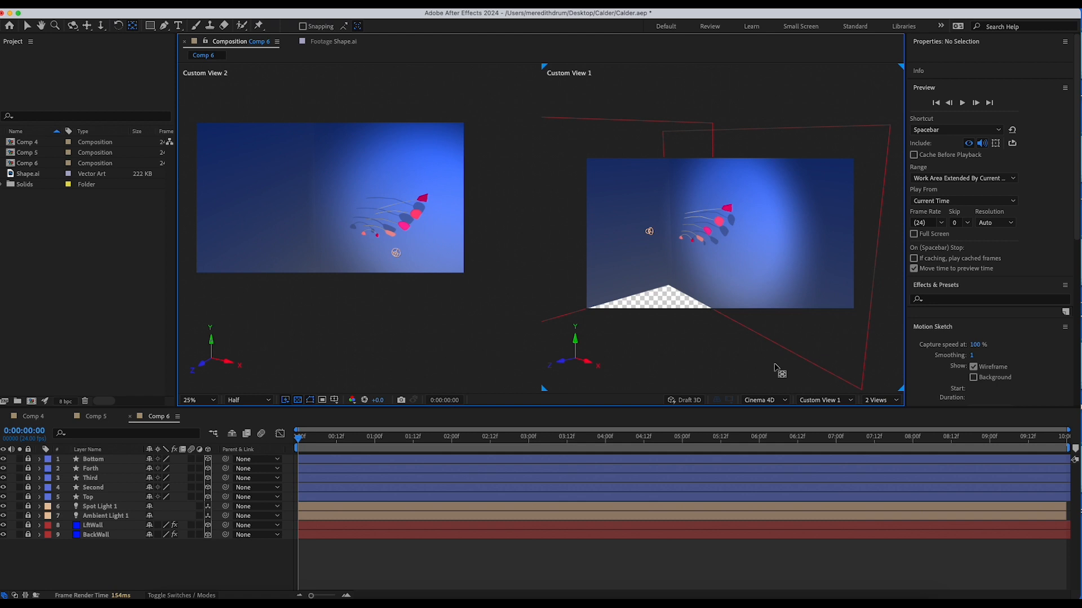
pyautogui.press('super+s')
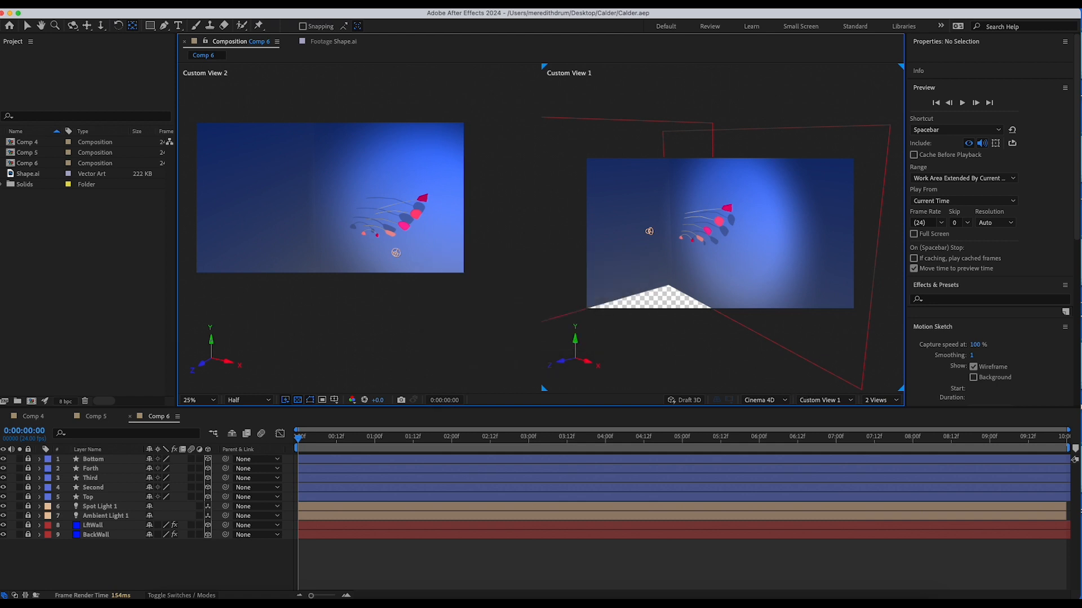
# Add a two-node camera named Camera 1 with the 28mm preset to Comp 6.
pyautogui.click(171, 4)
pyautogui.moveTo(192, 22)
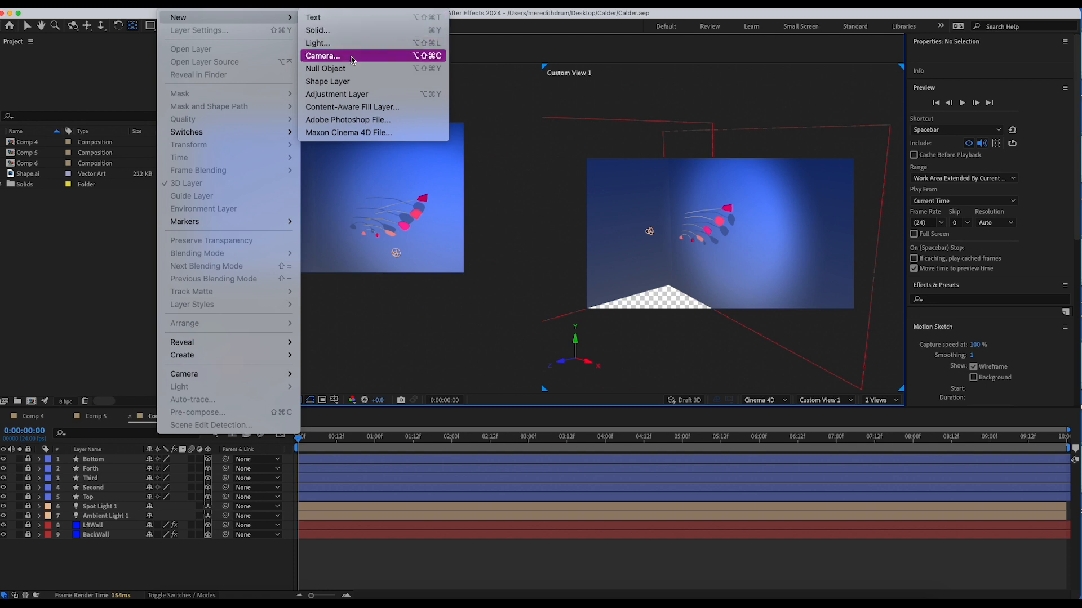
pyautogui.click(350, 61)
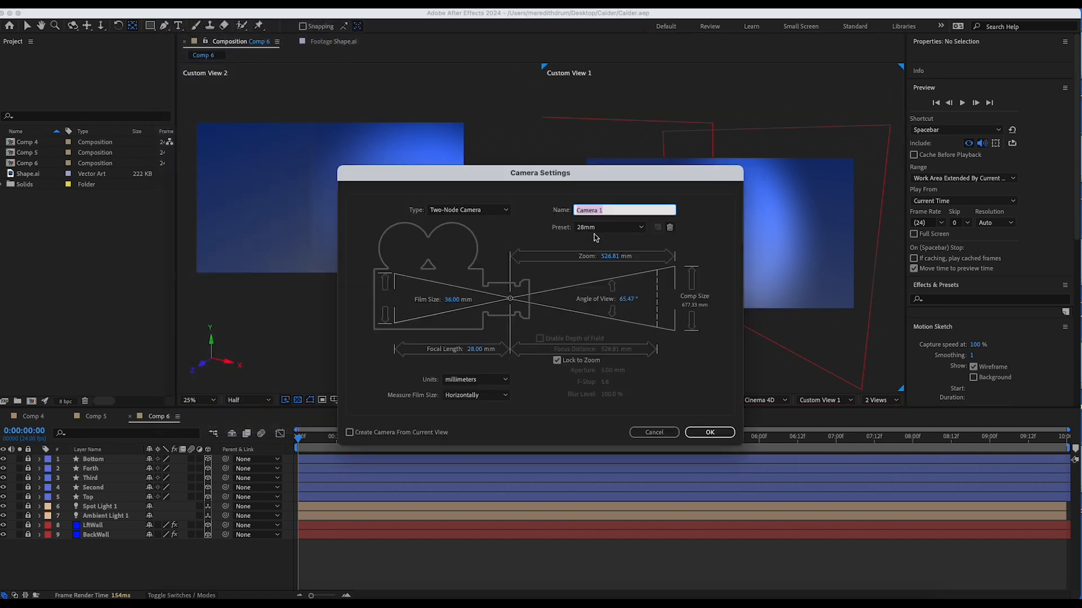
pyautogui.click(709, 432)
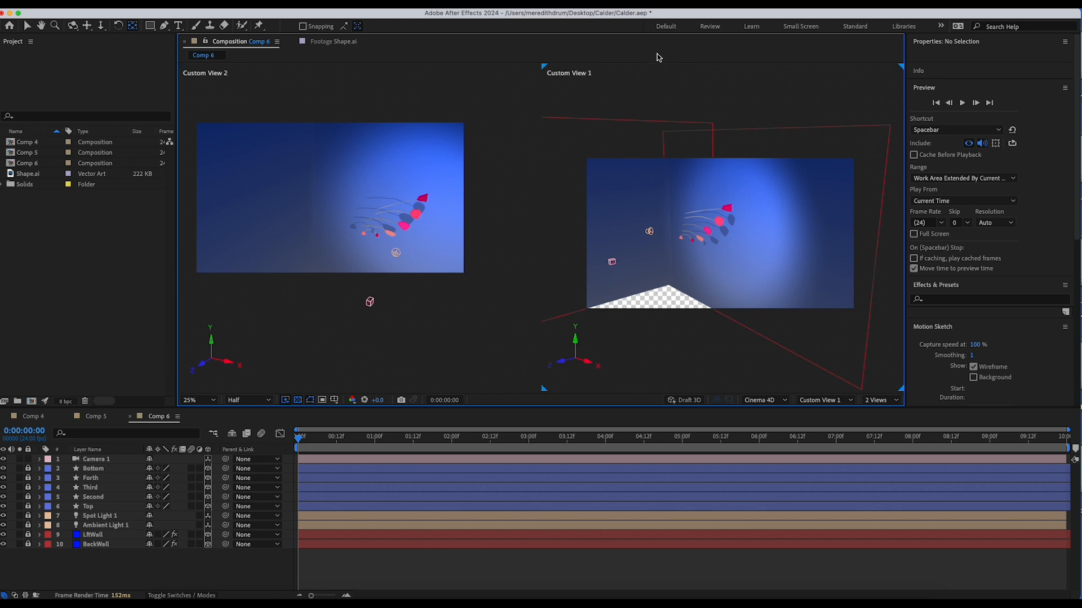
# Show Camera 1 in the second viewport and orbit Custom View 2 to see the camera in front of the mobile.
pyautogui.click(823, 401)
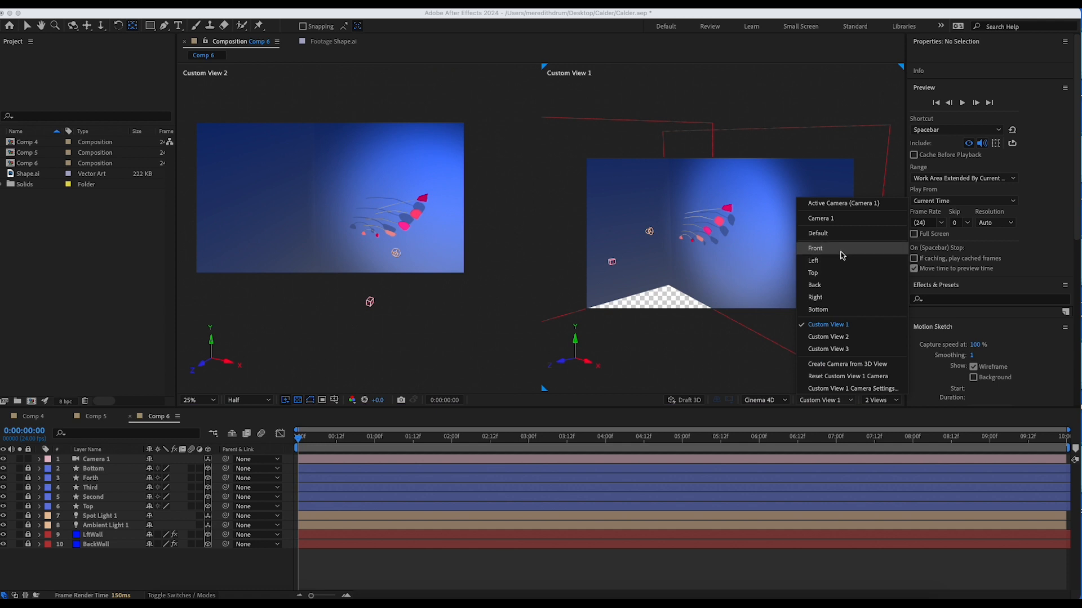
pyautogui.click(823, 218)
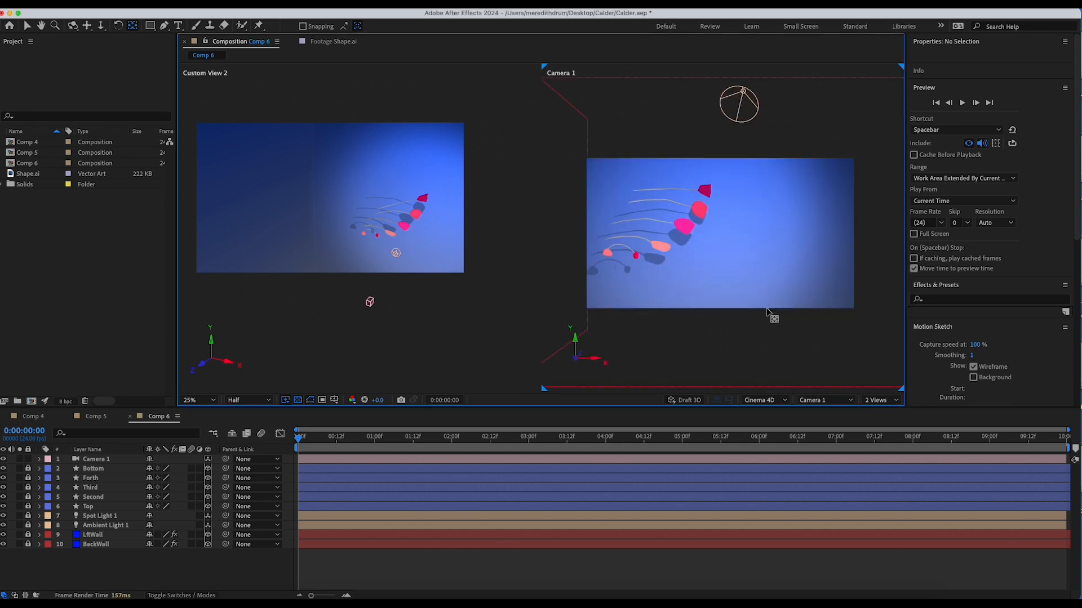
pyautogui.scroll(-3, 423, 297)
pyautogui.click(424, 296)
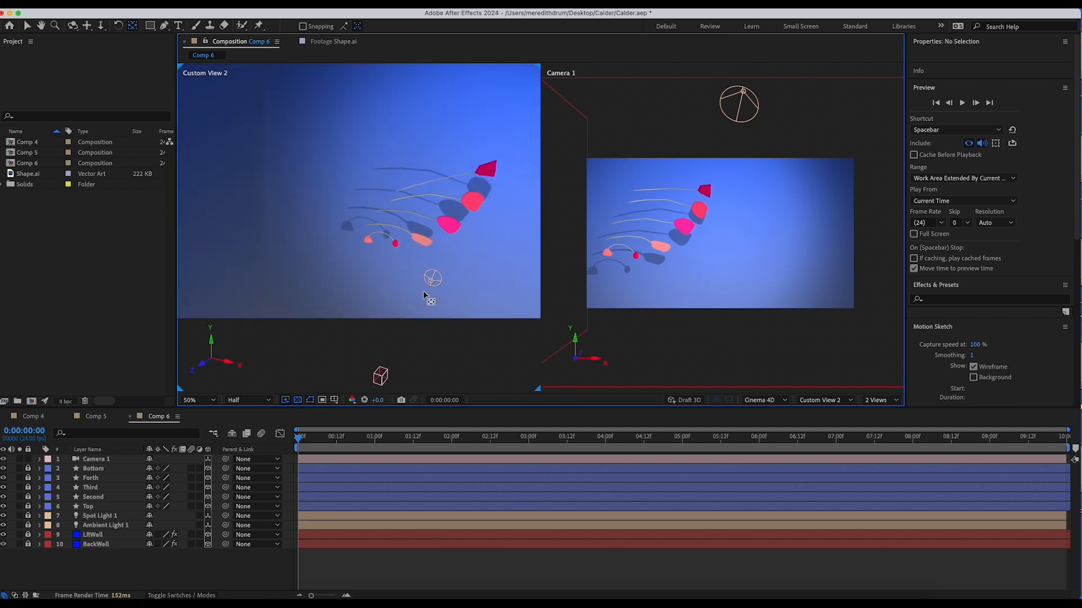
pyautogui.moveTo(418, 300); pyautogui.dragTo(411, 303)
# Pull Camera 1 back from the mobile to Z position -1934.2, with its point of interest at Z -440.9.
pyautogui.click(101, 462)
pyautogui.press('.')
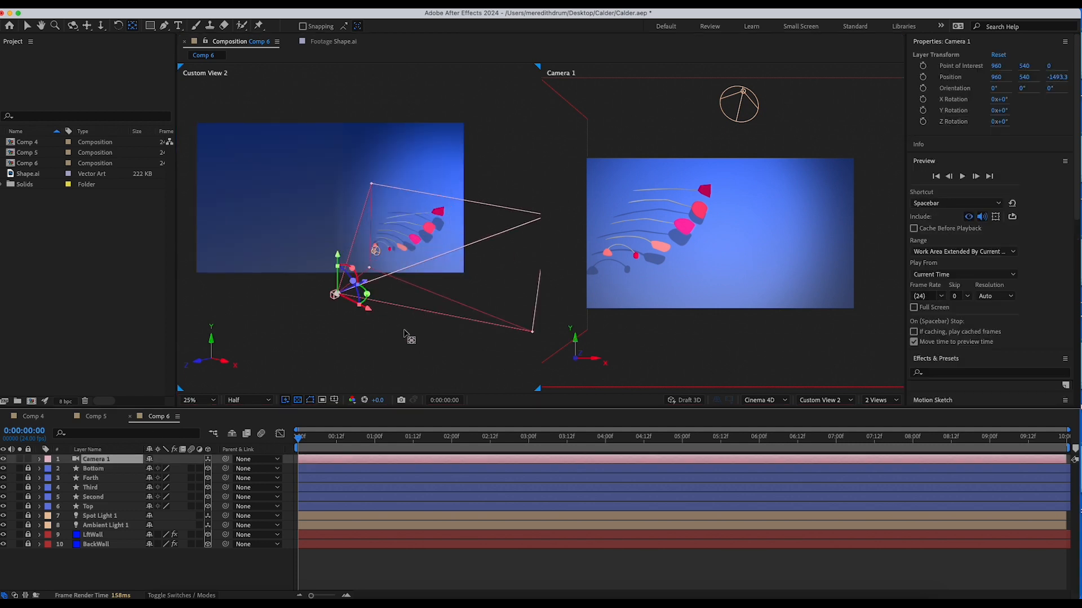
pyautogui.press('.')
pyautogui.moveTo(356, 344); pyautogui.dragTo(308, 360)
pyautogui.press(',')
pyautogui.press(',')
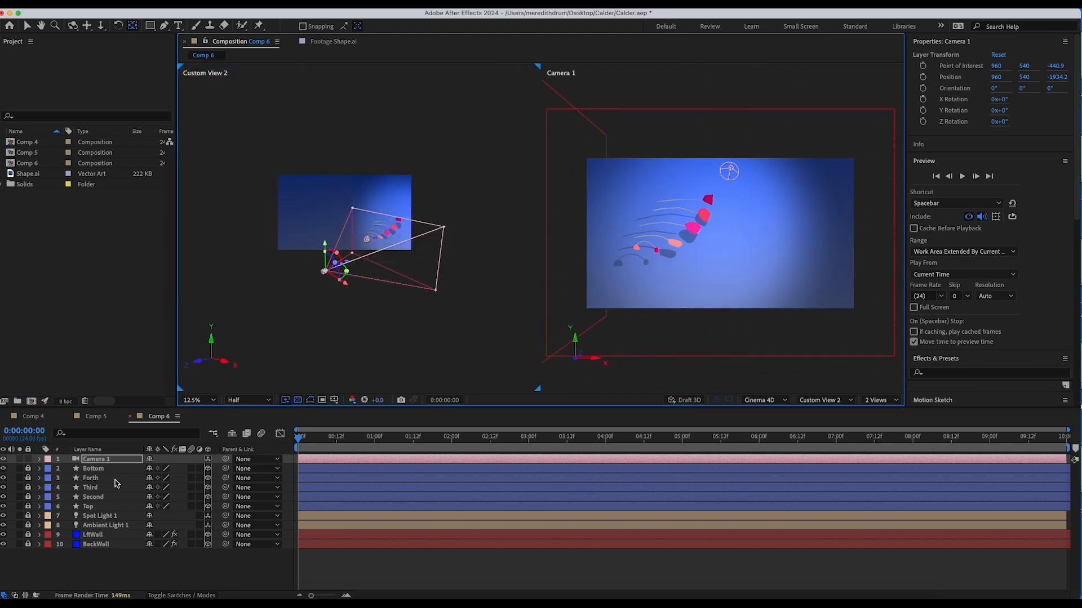
# Turn Camera 1 to a Y orientation of 333° and keyframe its orientation at the first frame.
pyautogui.press('r')
pyautogui.moveTo(159, 469); pyautogui.dragTo(138, 476)
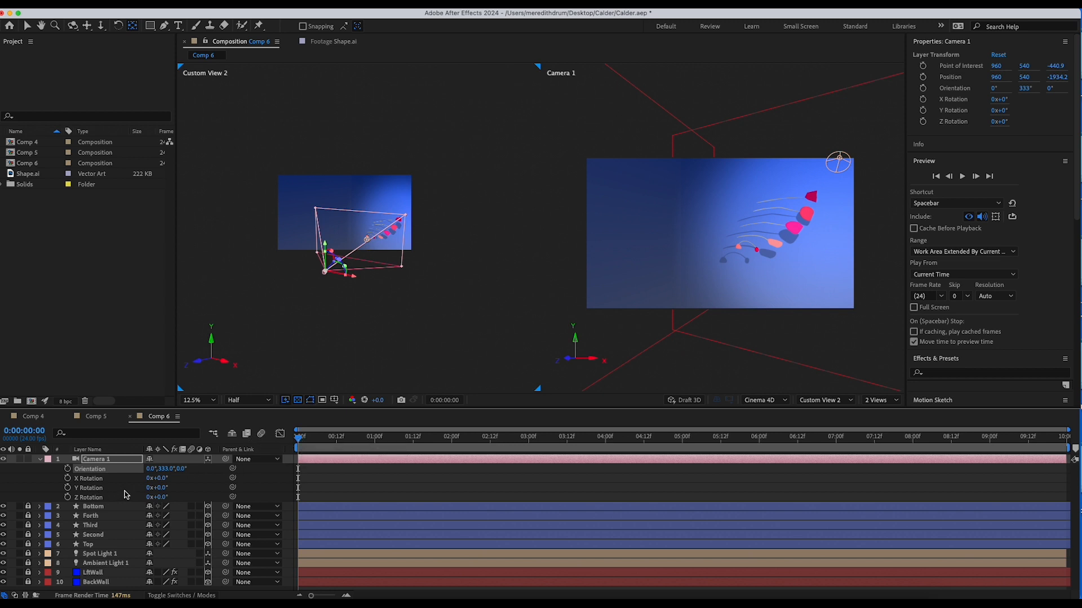
pyautogui.click(68, 470)
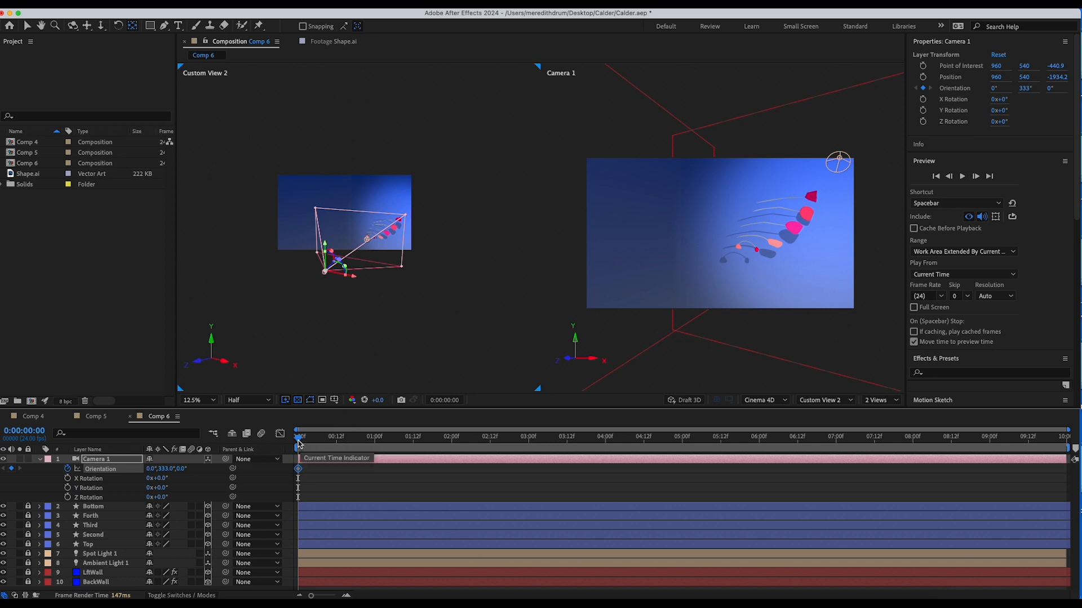
# Try a Camera 1 Y orientation keyframe of 352° at 0:00:09:23.
pyautogui.moveTo(298, 443); pyautogui.dragTo(1064, 438)
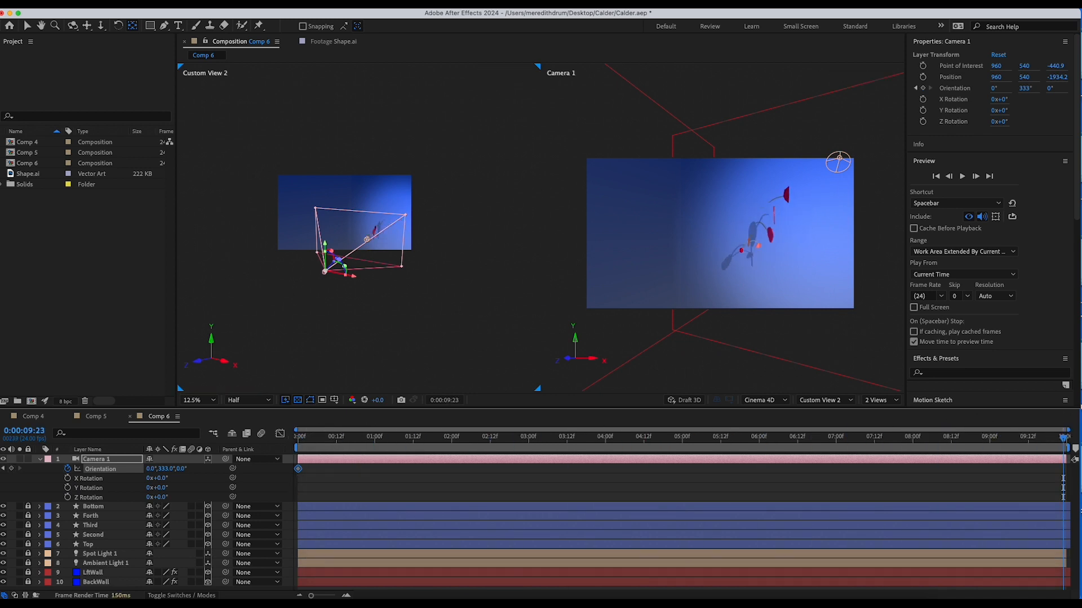
pyautogui.moveTo(164, 474); pyautogui.dragTo(173, 470)
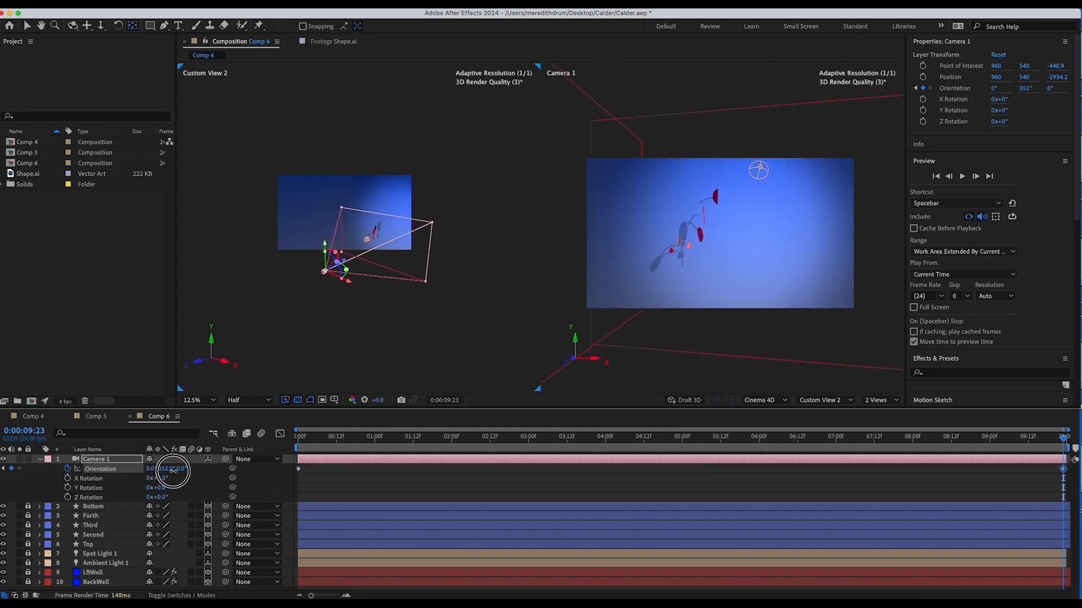
pyautogui.moveTo(426, 444); pyautogui.dragTo(257, 485)
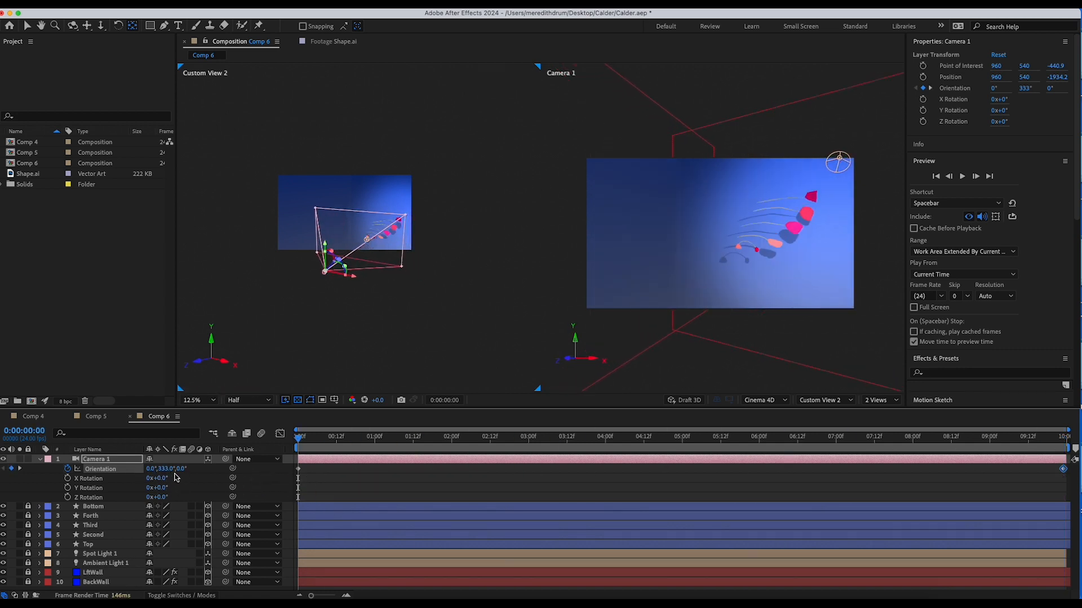
# Rebuild Camera 1's orientation animation with Y keyframes of 333° at the first frame and 359° at 0:00:09:23.
pyautogui.click(67, 469)
pyautogui.click(67, 469)
pyautogui.moveTo(299, 438); pyautogui.dragTo(1063, 437)
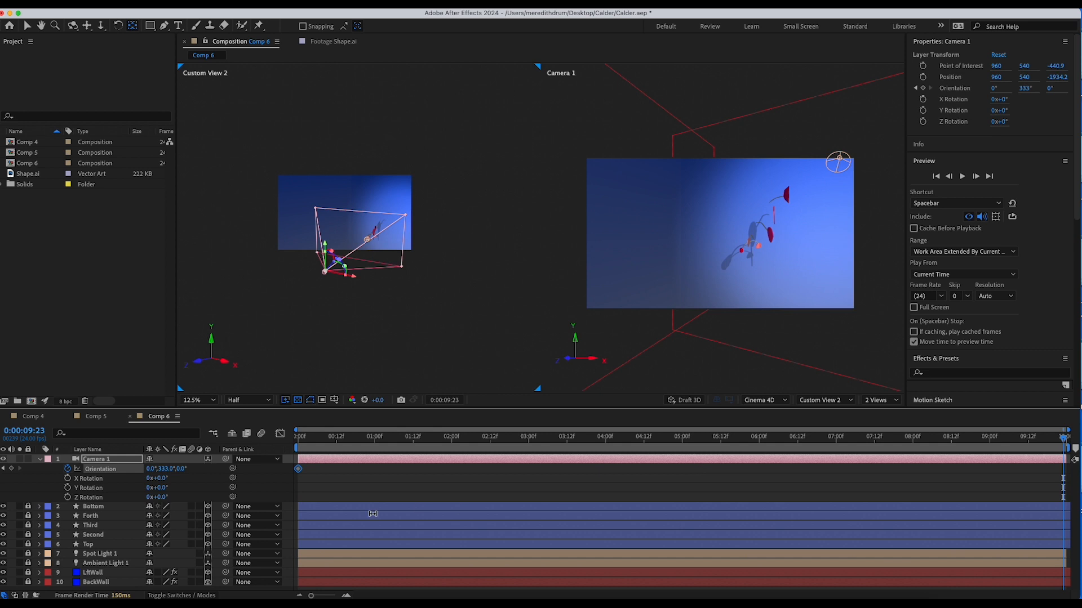
pyautogui.moveTo(166, 469); pyautogui.dragTo(181, 474)
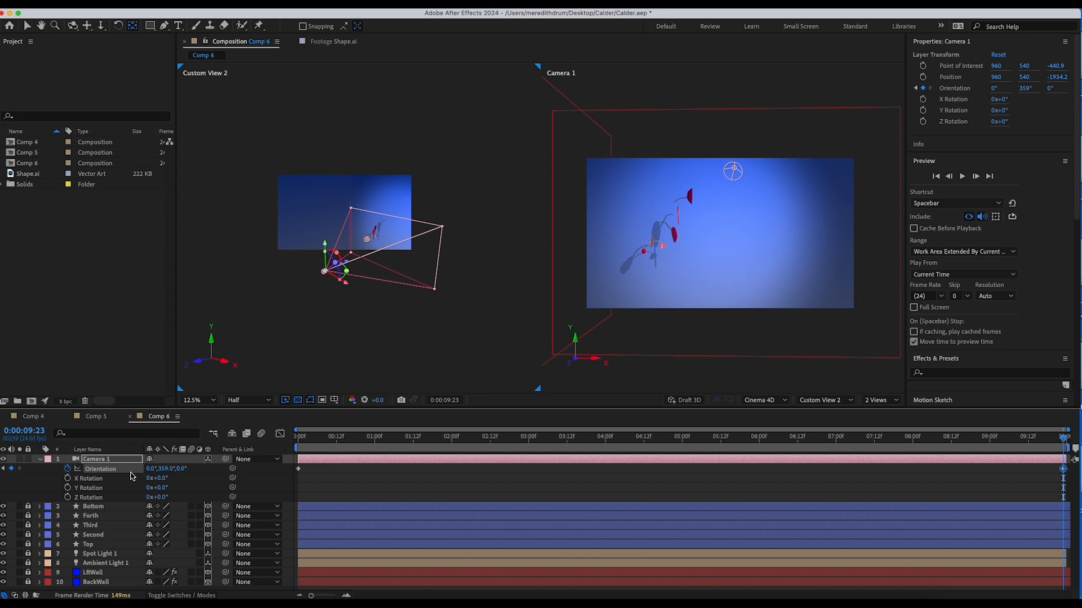
# Animate Camera 1's position with keyframes at the first frame and at 0:00:09:23, setting the end keyframe's Z to -1489.2.
pyautogui.press('p')
pyautogui.moveTo(333, 436); pyautogui.dragTo(203, 452)
pyautogui.click(67, 469)
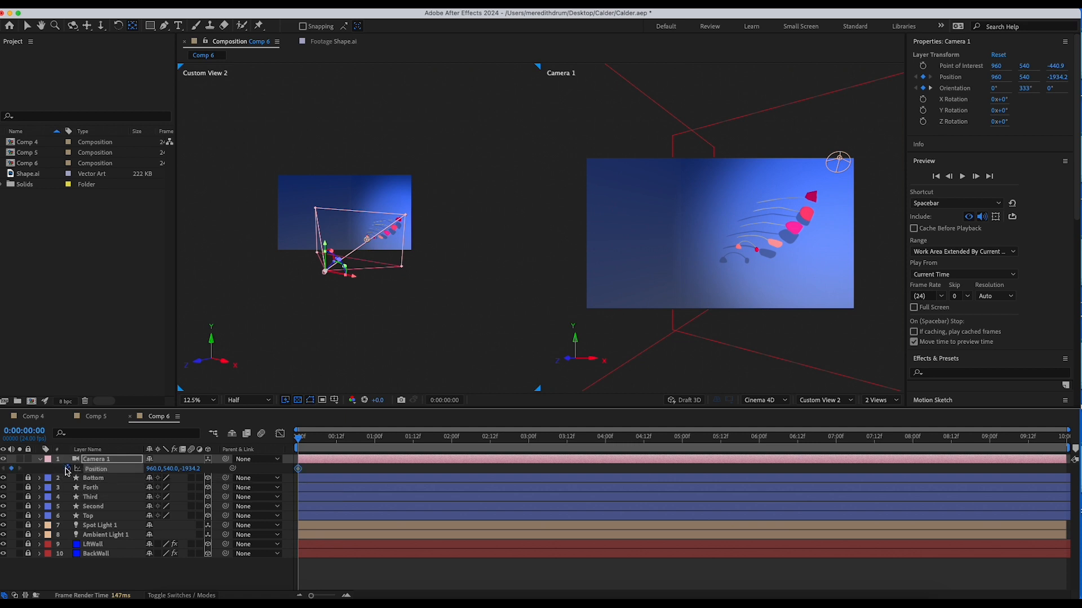
pyautogui.moveTo(323, 436); pyautogui.dragTo(1064, 436)
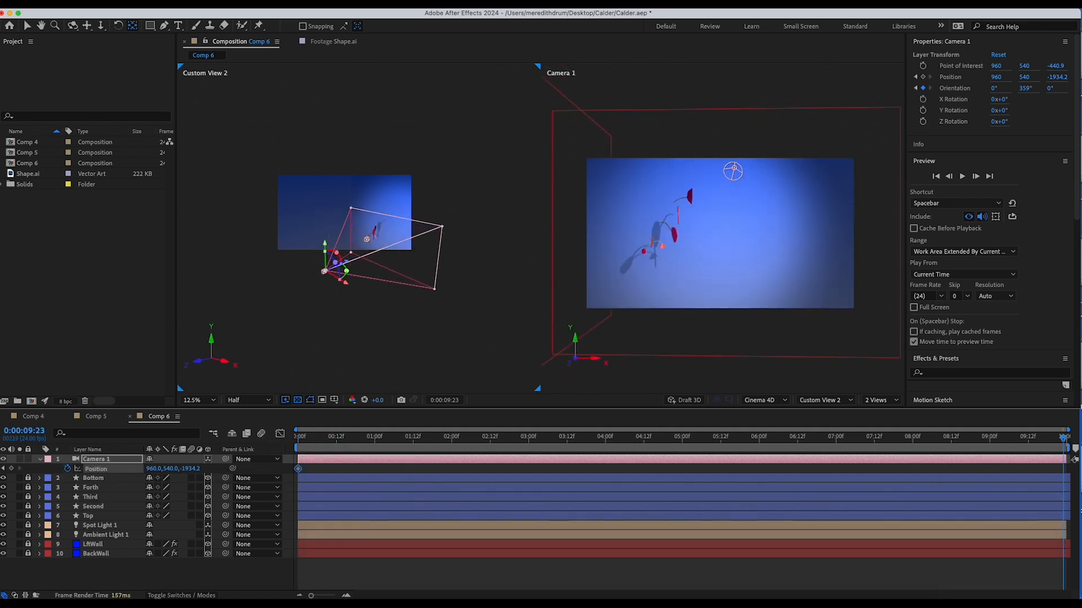
pyautogui.moveTo(191, 471); pyautogui.dragTo(446, 474)
pyautogui.moveTo(461, 438); pyautogui.dragTo(977, 483)
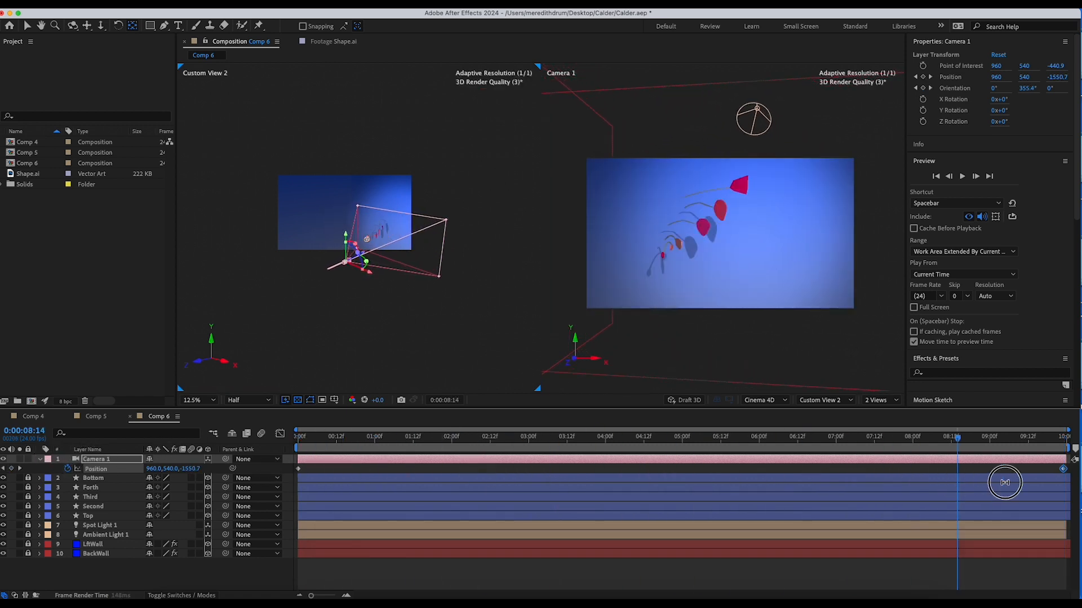
# Set Camera 1's end position keyframe to X 1018 and Y 563, and save the project.
pyautogui.press('super+shift+a')
pyautogui.moveTo(961, 444); pyautogui.dragTo(1064, 439)
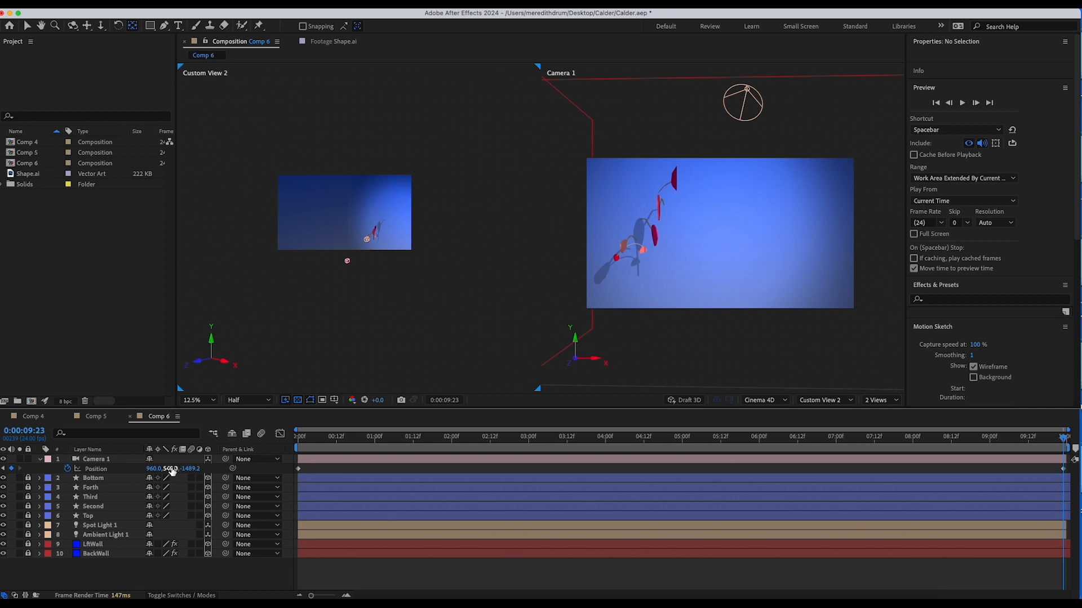
pyautogui.moveTo(172, 471)
pyautogui.mouseDown()
pyautogui.moveTo(161, 467)
pyautogui.moveTo(182, 472)
pyautogui.moveTo(137, 470)
pyautogui.moveTo(190, 472)
pyautogui.mouseUp()
pyautogui.moveTo(370, 443); pyautogui.dragTo(1063, 438)
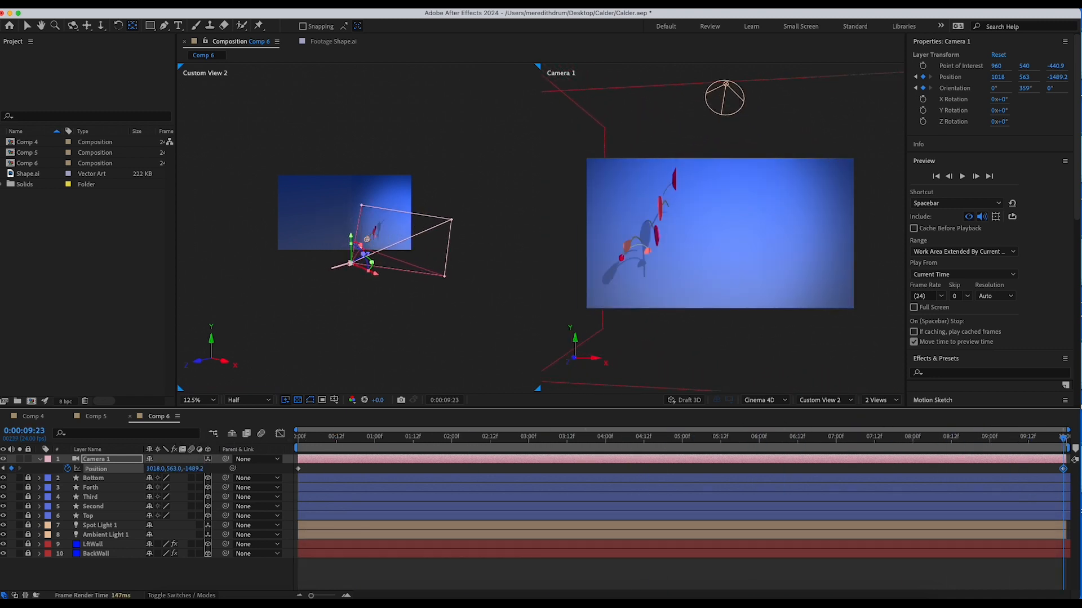
pyautogui.press('super+s')
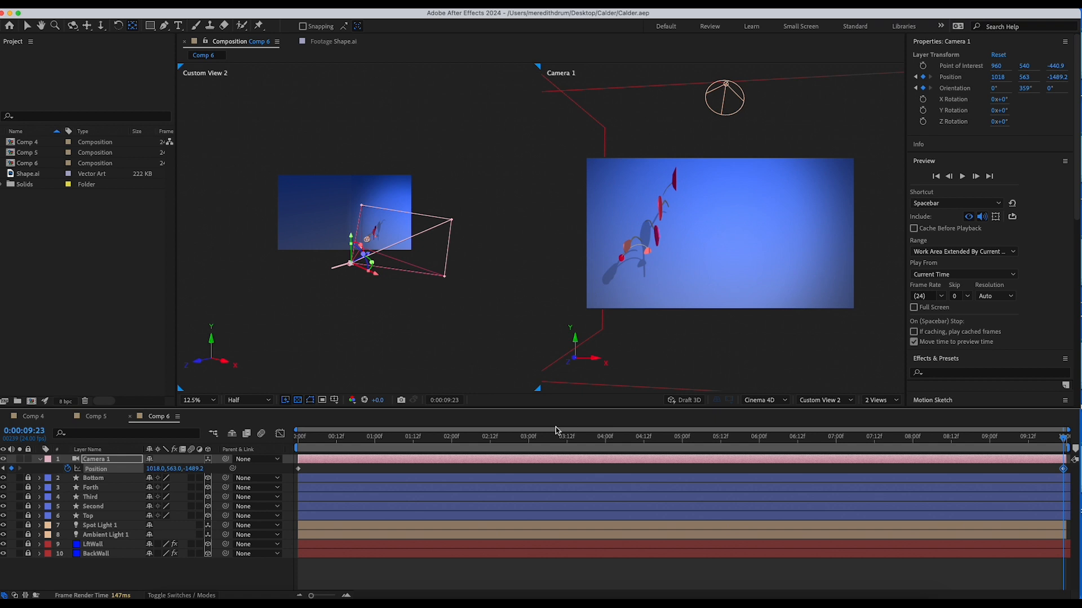
# Play back the camera move in the two-view layout, including from the first frame.
pyautogui.press('space')
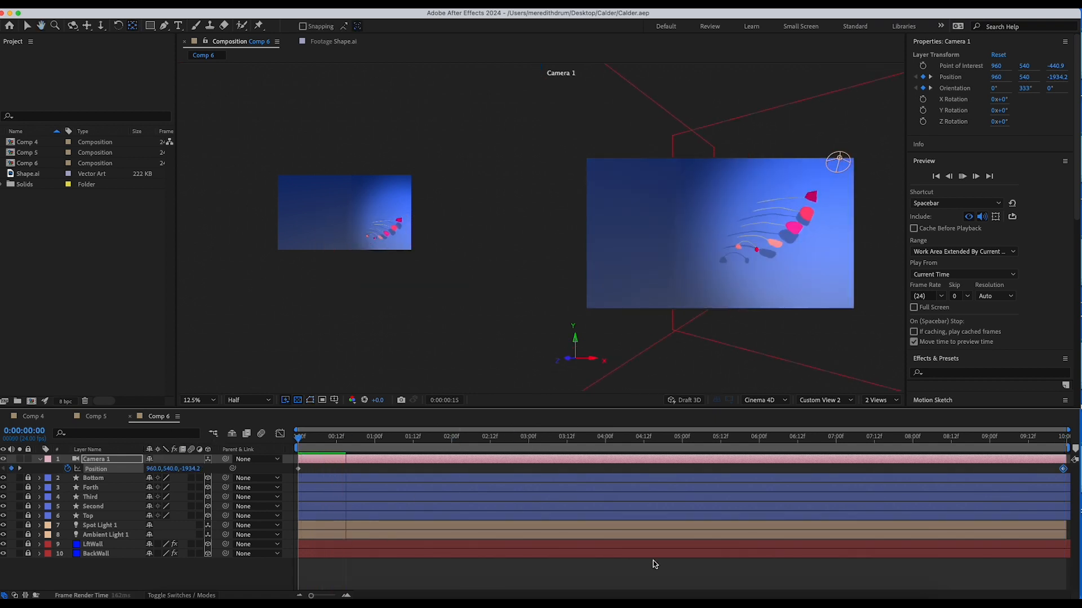
pyautogui.click(653, 560)
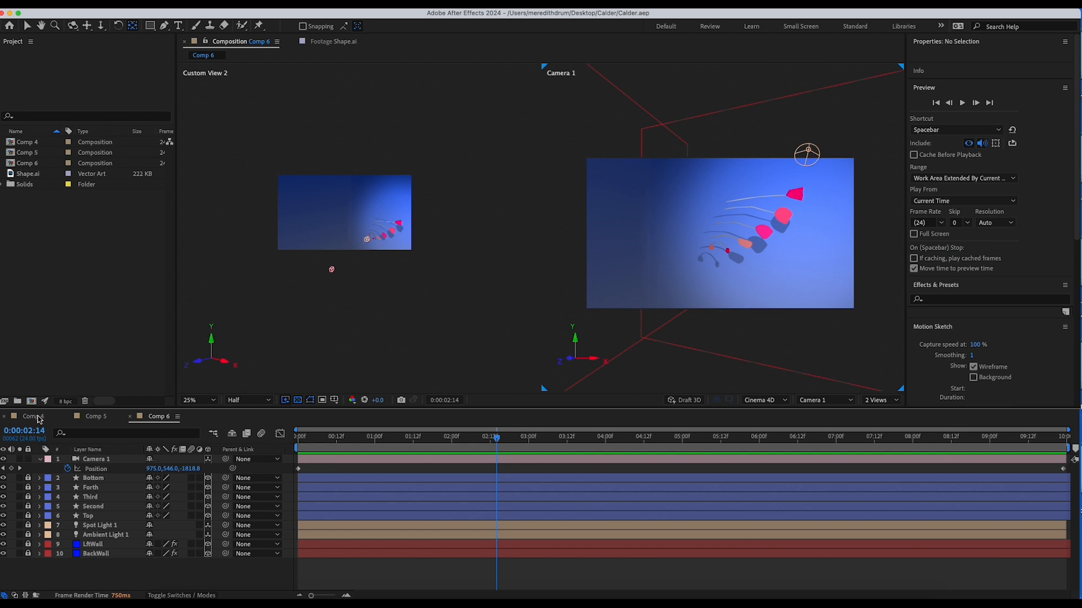
pyautogui.moveTo(372, 442); pyautogui.dragTo(247, 436)
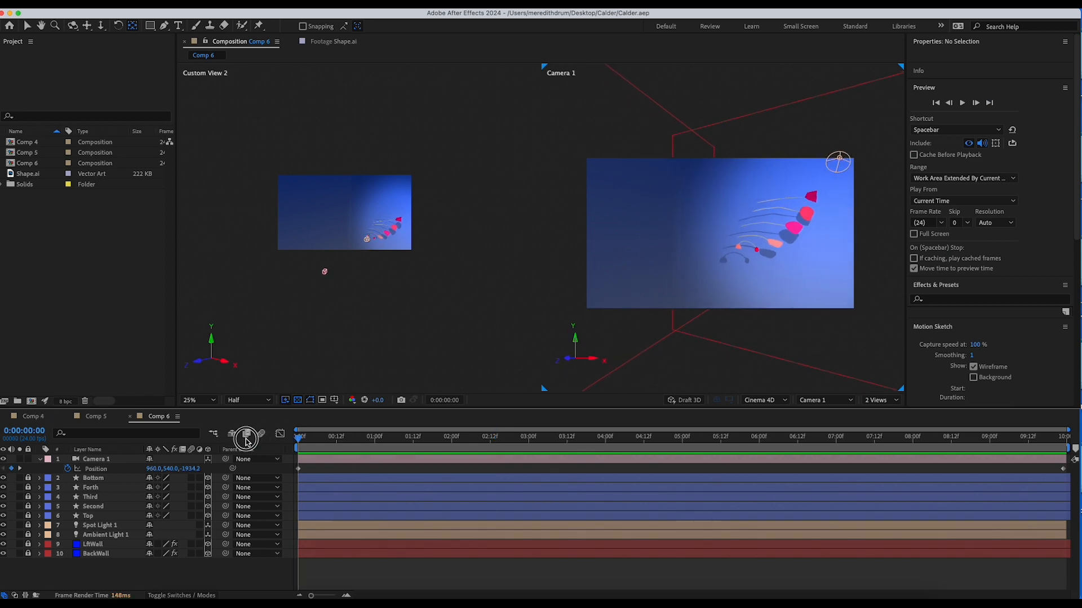
pyautogui.scroll(2, 822, 336)
pyautogui.scroll(-2, 822, 335)
pyautogui.press('space')
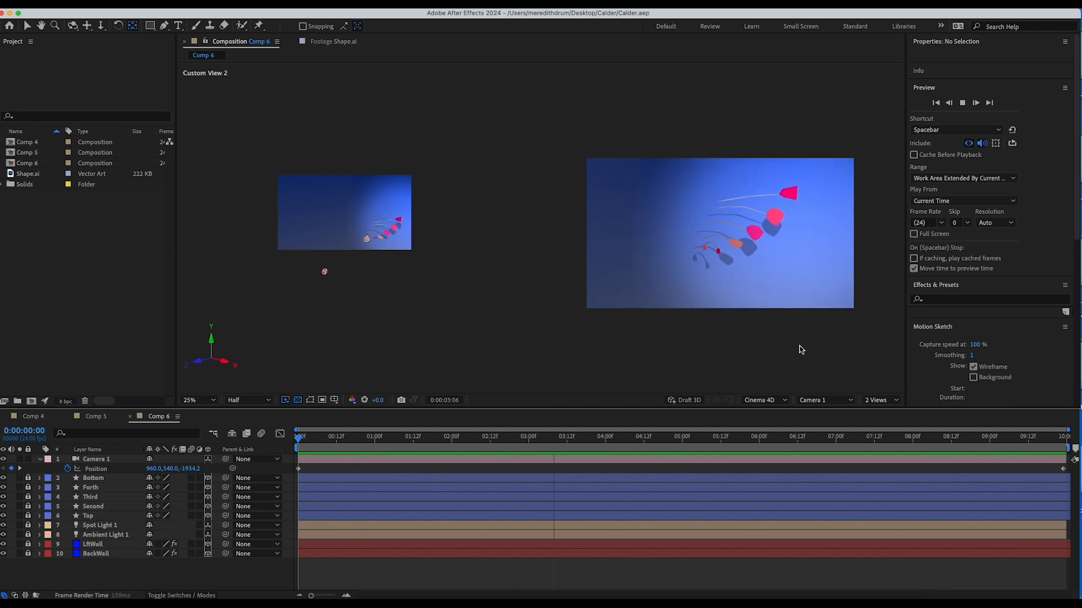
pyautogui.press('space')
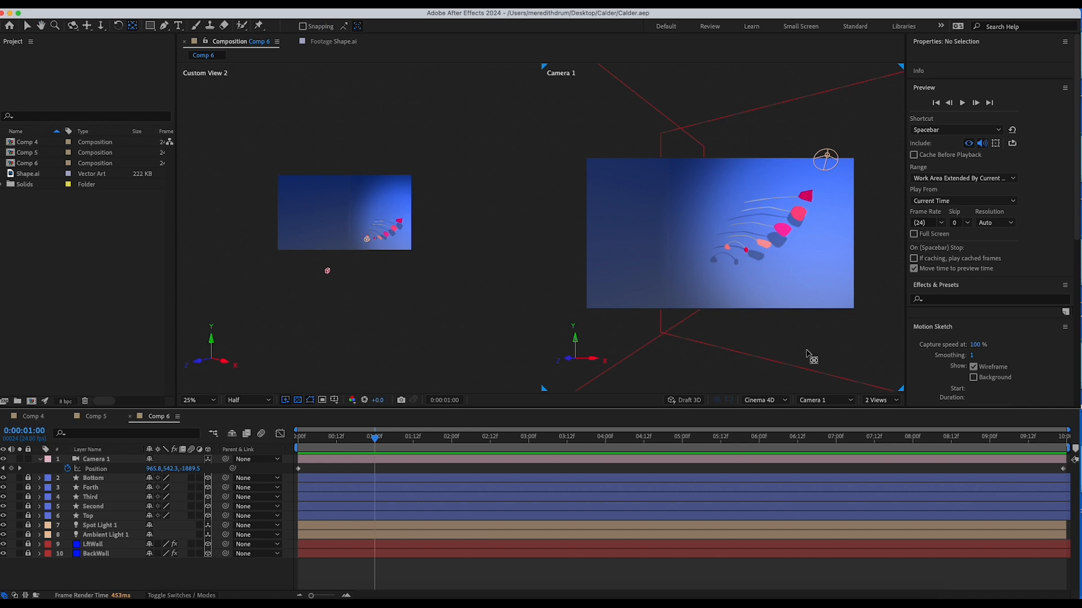
# Change the view layout to a single Camera 1 view and preview the animation in it.
pyautogui.click(870, 401)
pyautogui.click(879, 411)
pyautogui.press('space')
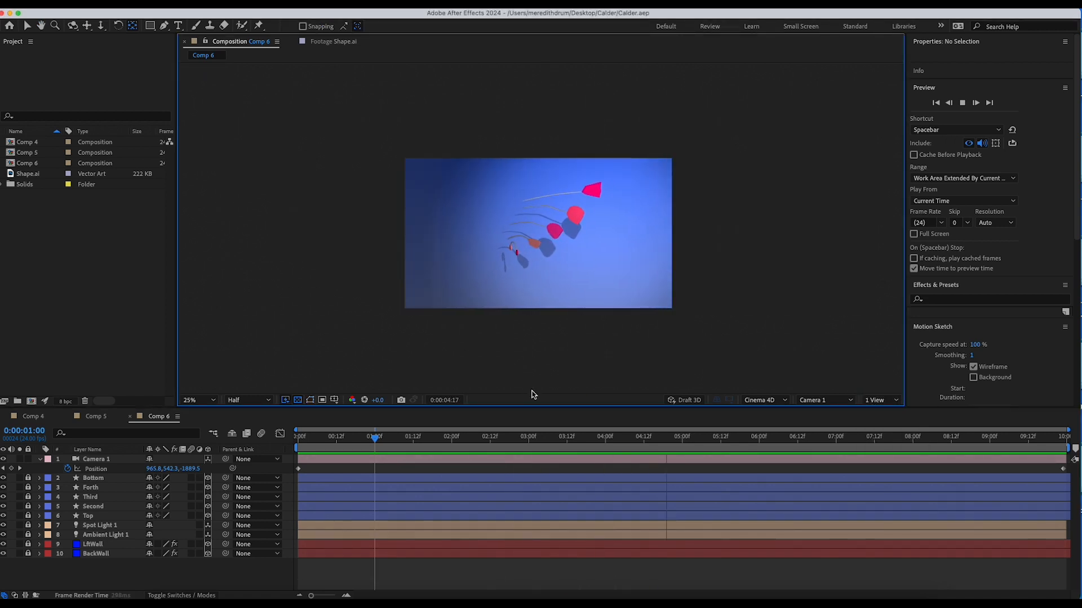
pyautogui.press('space')
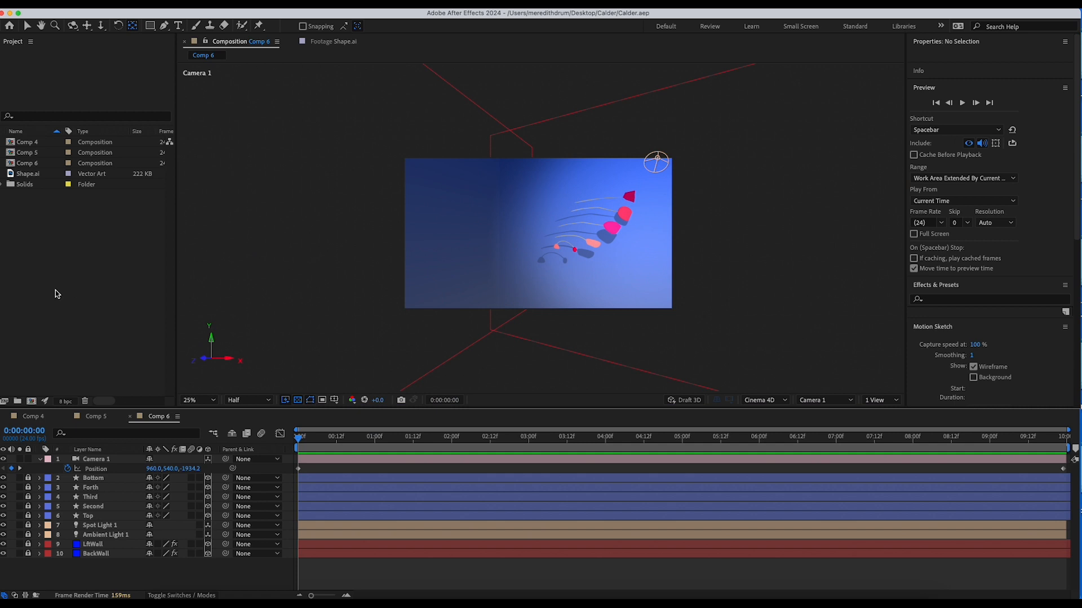
# Export Comp 6 to the Adobe Media Encoder queue.
pyautogui.click(38, 165)
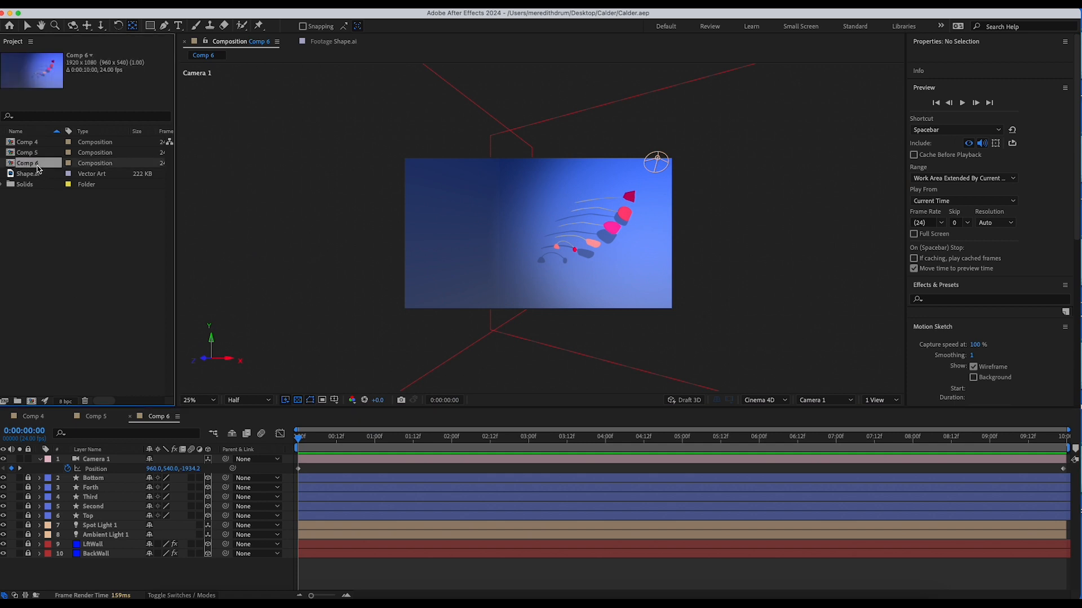
pyautogui.click(164, 421)
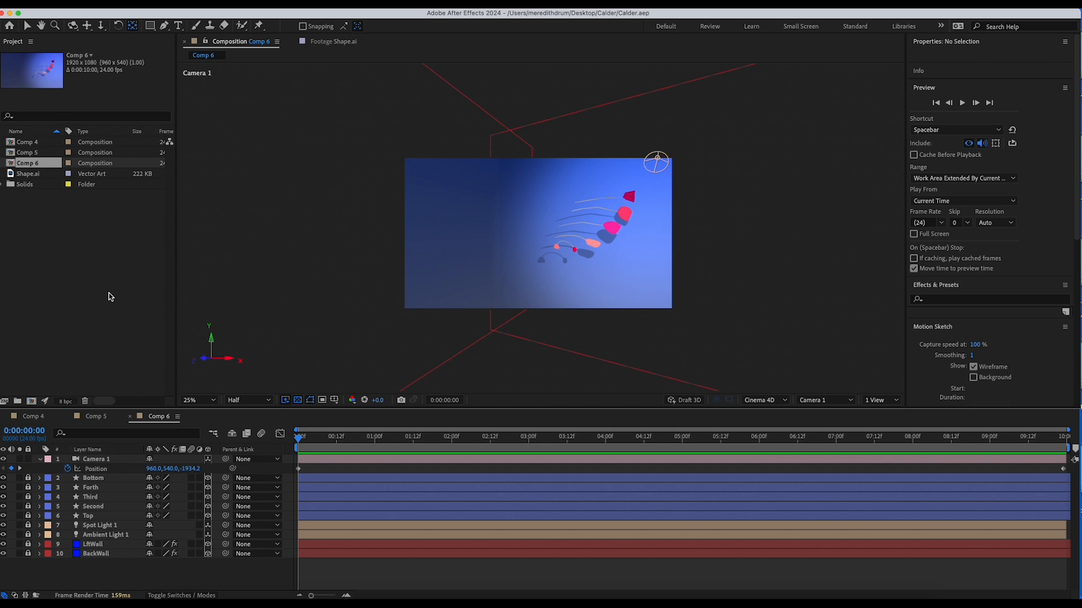
pyautogui.click(10, 167)
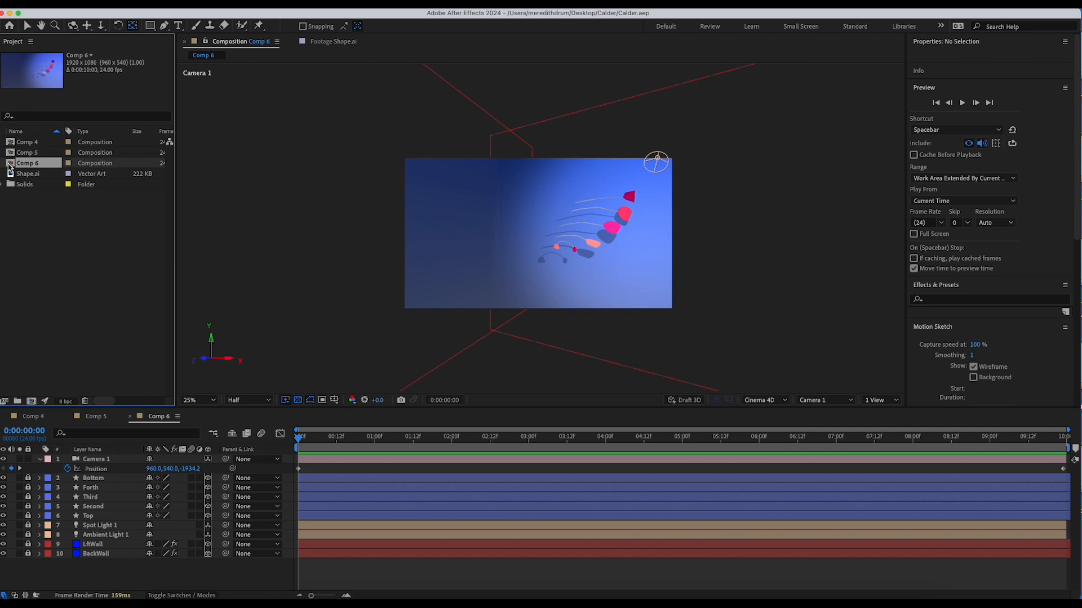
pyautogui.click(69, 4)
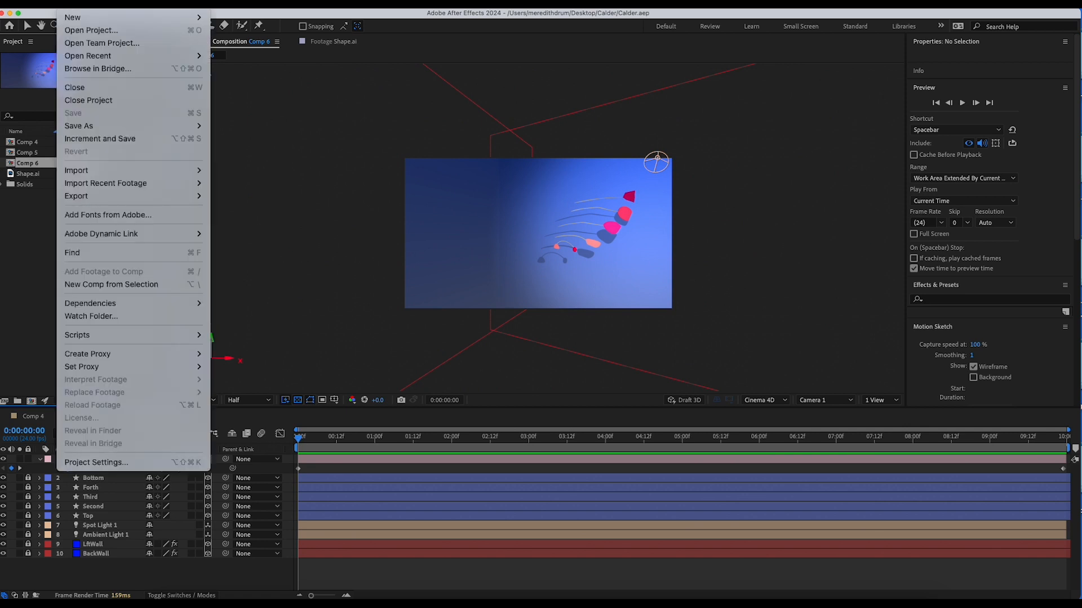
pyautogui.moveTo(103, 195)
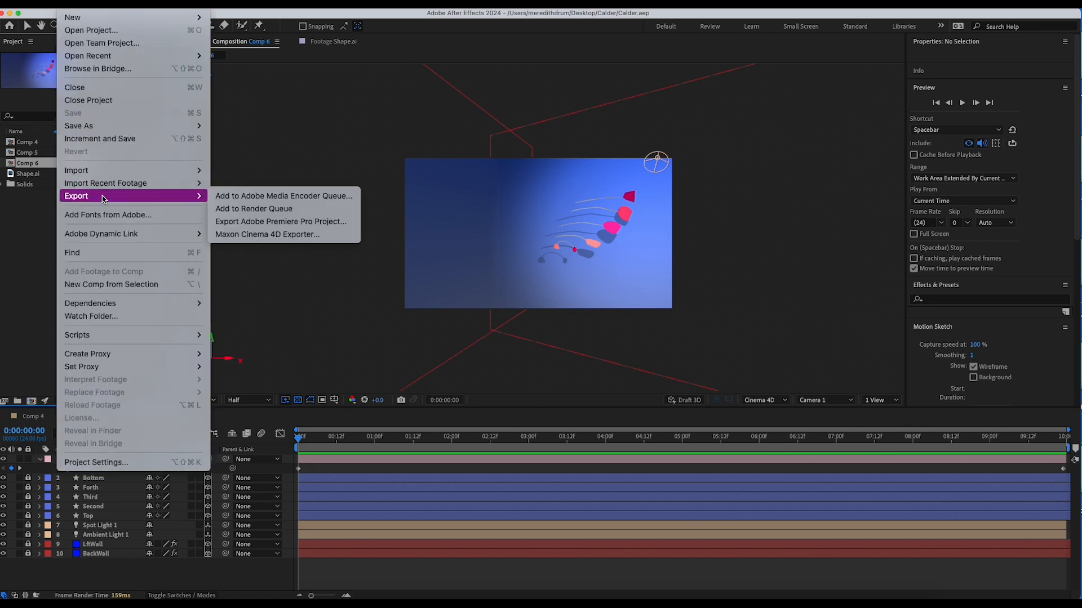
pyautogui.click(237, 200)
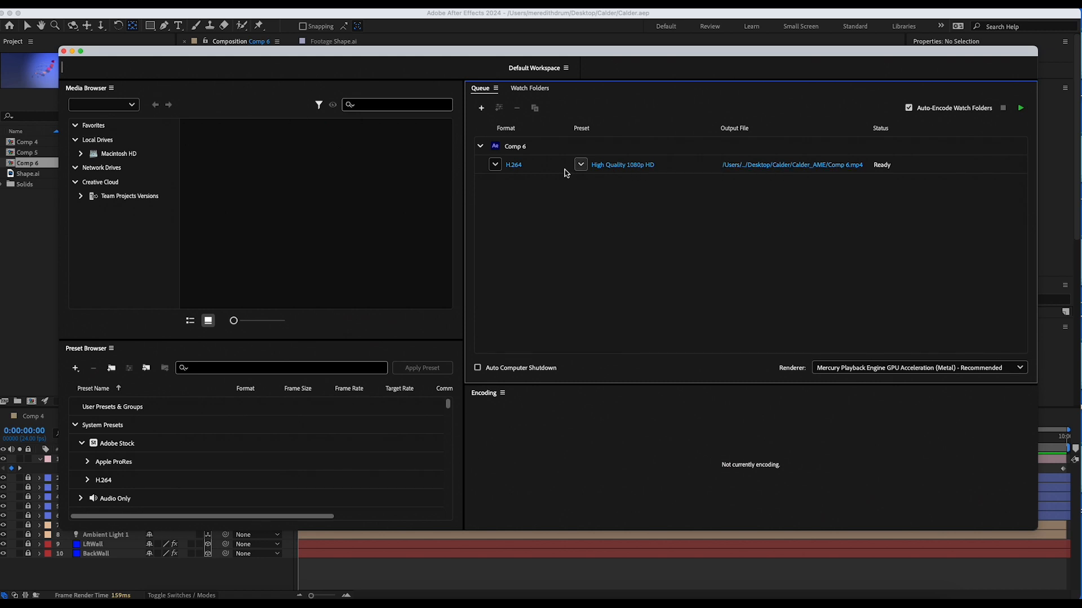
# Set the queued Comp 6 output file to Test3.mp4 in the Calder folder.
pyautogui.click(822, 166)
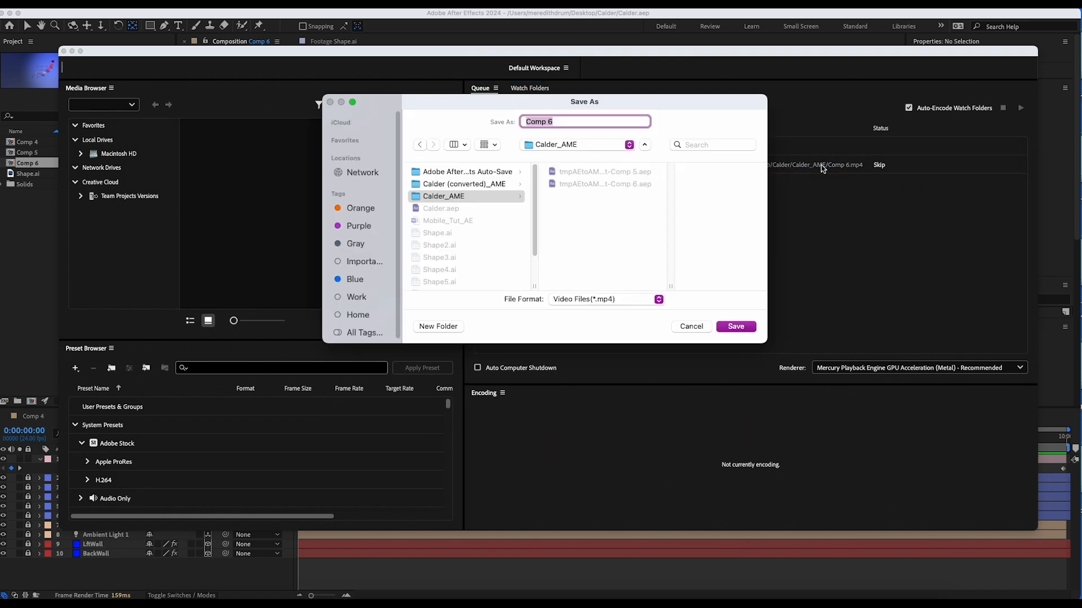
pyautogui.click(523, 151)
pyautogui.click(544, 159)
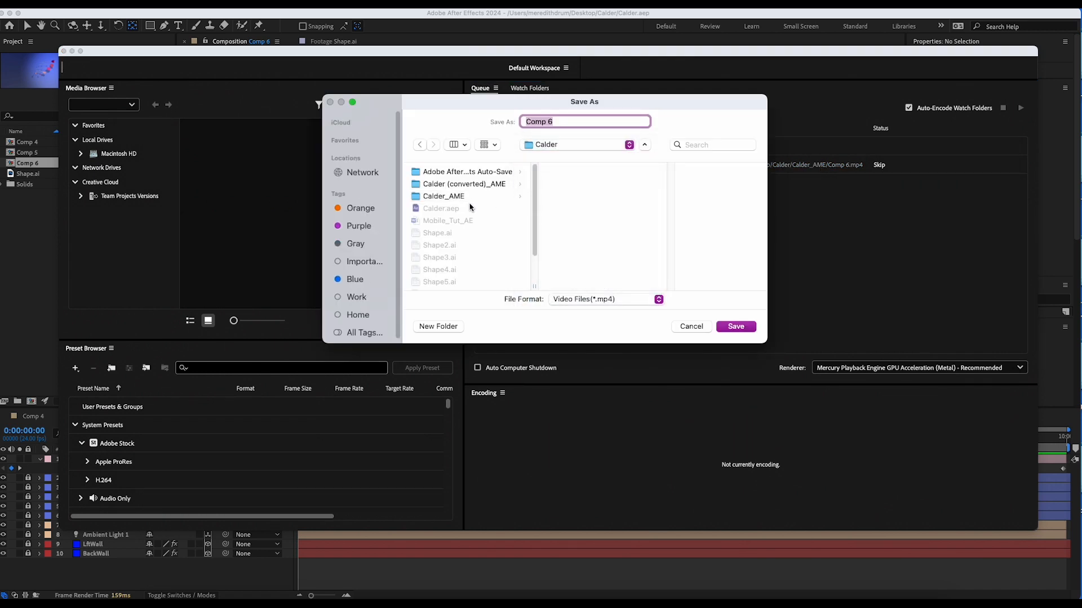
pyautogui.moveTo(563, 125); pyautogui.dragTo(488, 129)
pyautogui.moveTo(553, 120); pyautogui.dragTo(489, 118)
pyautogui.write('Ts')
pyautogui.click(734, 328)
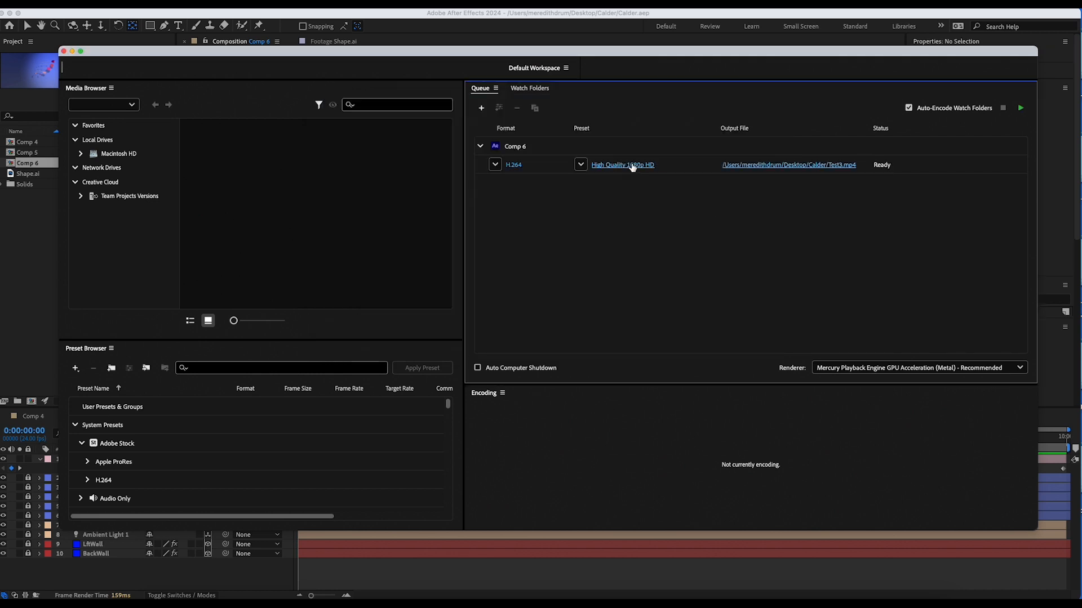
# Review and accept the H.264 High Quality 1080p HD export settings, and encode the queued Comp 6.
pyautogui.click(633, 165)
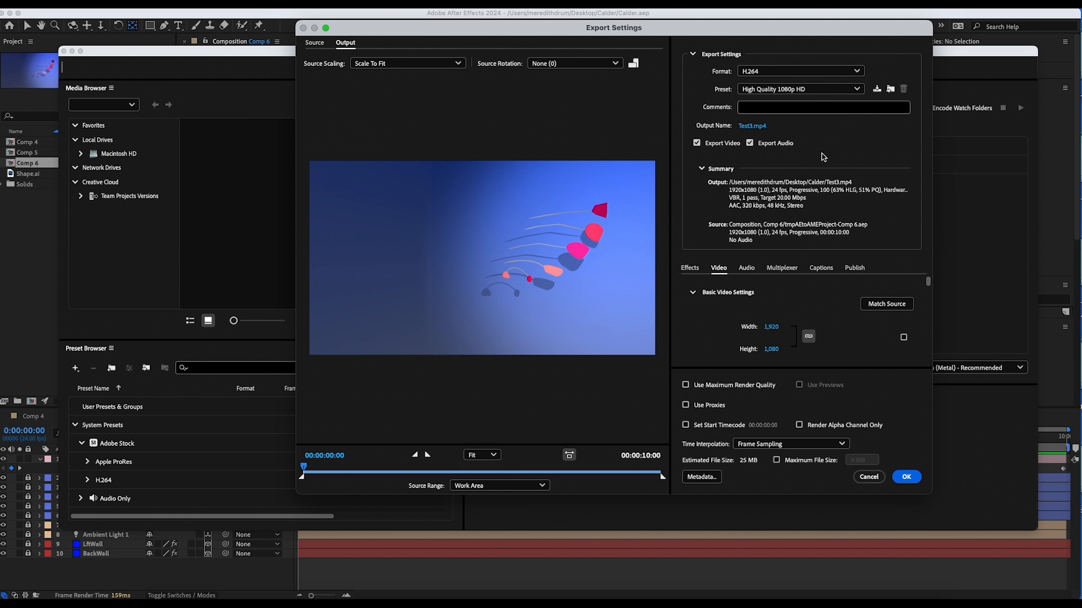
pyautogui.click(818, 90)
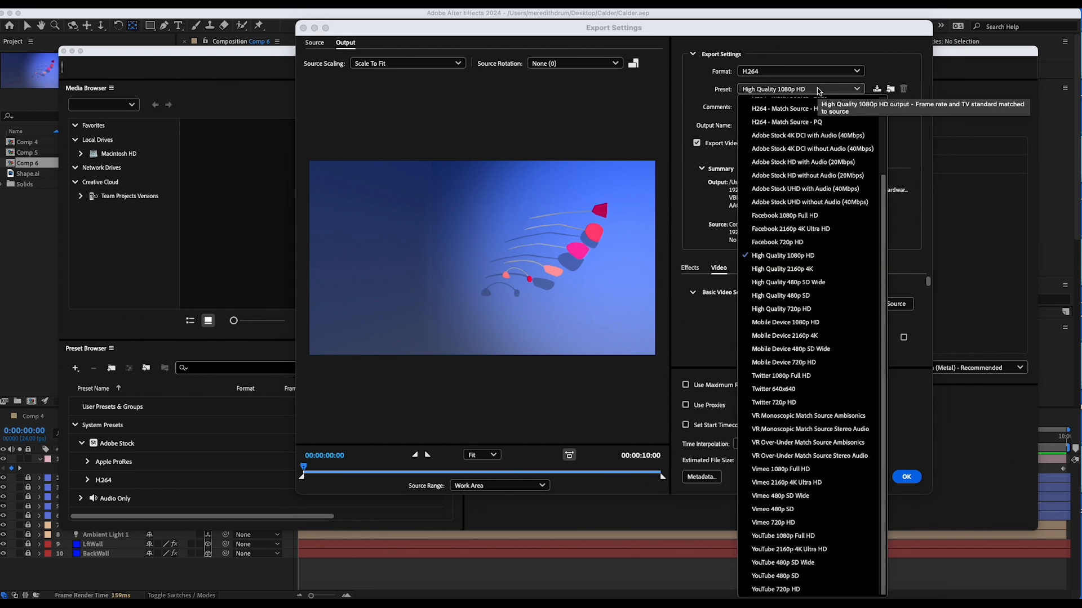
pyautogui.click(818, 90)
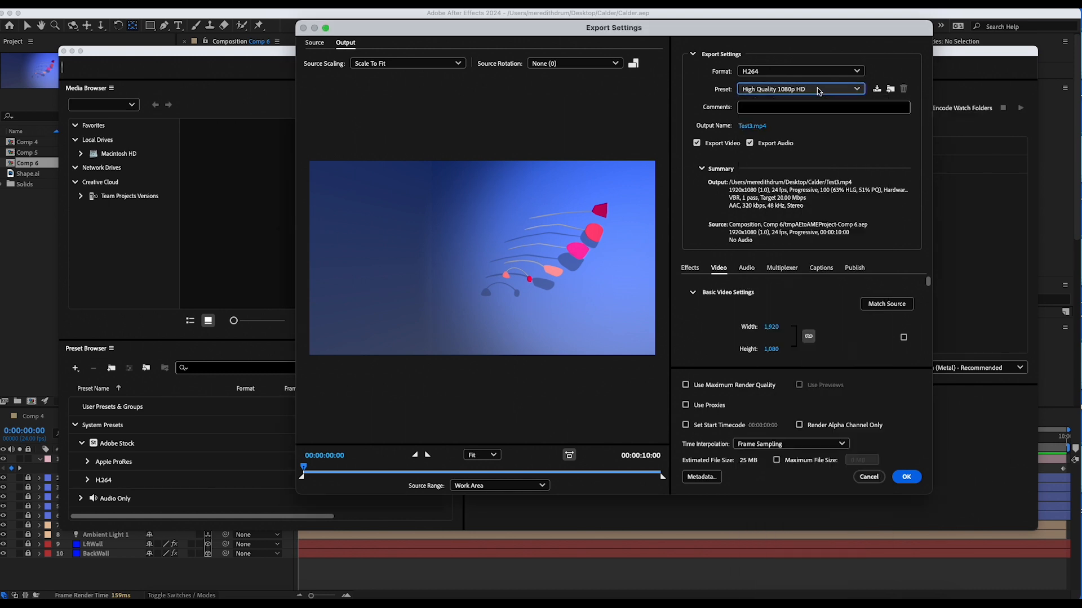
pyautogui.click(809, 72)
pyautogui.click(809, 72)
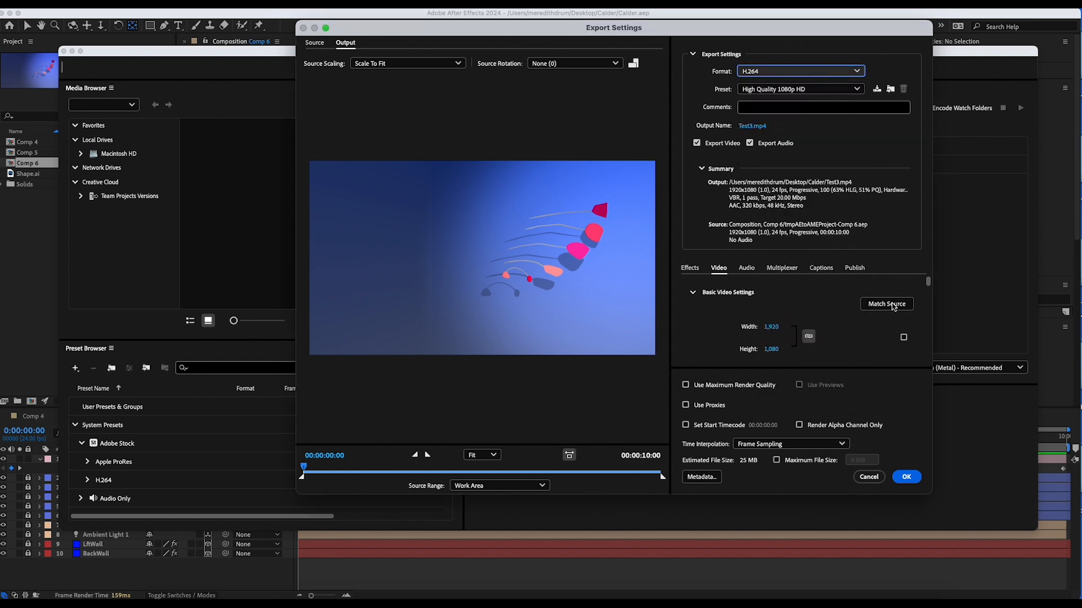
pyautogui.click(906, 476)
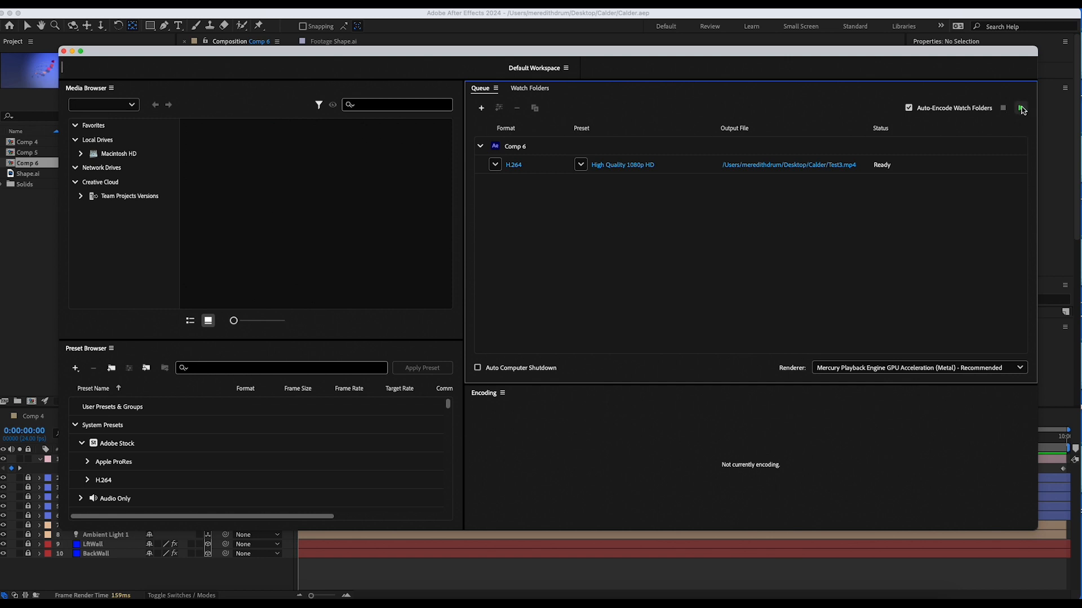
pyautogui.click(1021, 108)
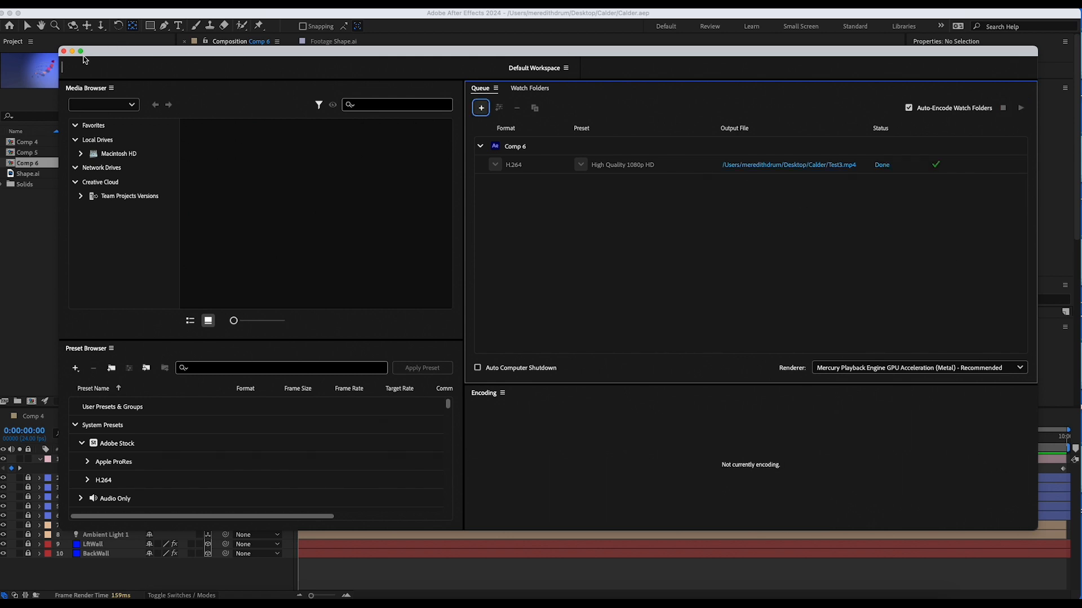
pyautogui.click(63, 52)
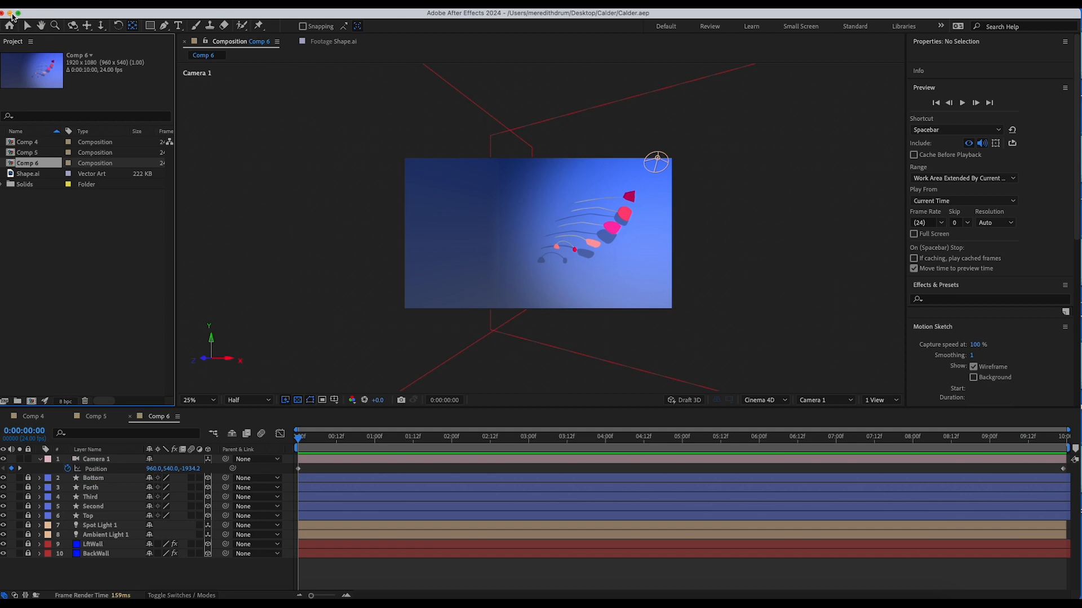
# Open the rendered Test3.mp4 from the desktop's Calder folder and play it back.
pyautogui.click(10, 13)
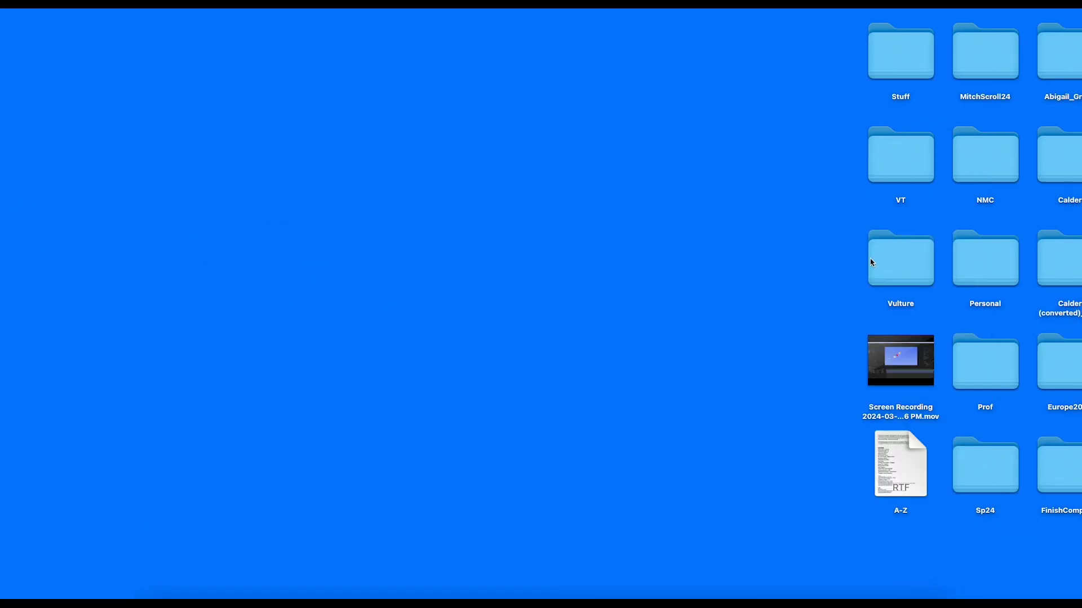
pyautogui.doubleClick(1060, 174)
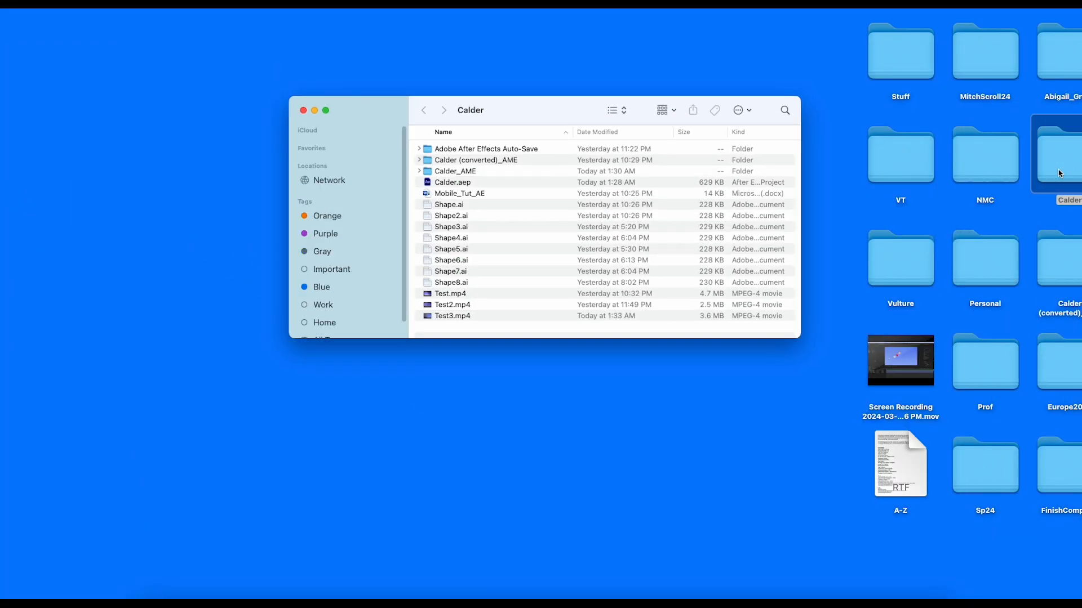
pyautogui.doubleClick(470, 317)
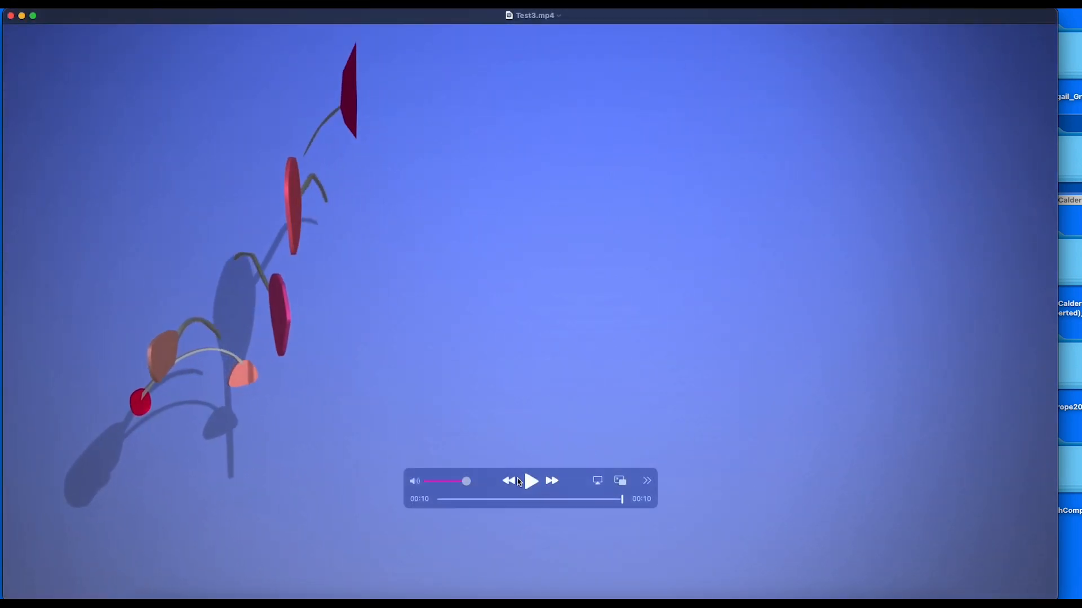
pyautogui.click(530, 481)
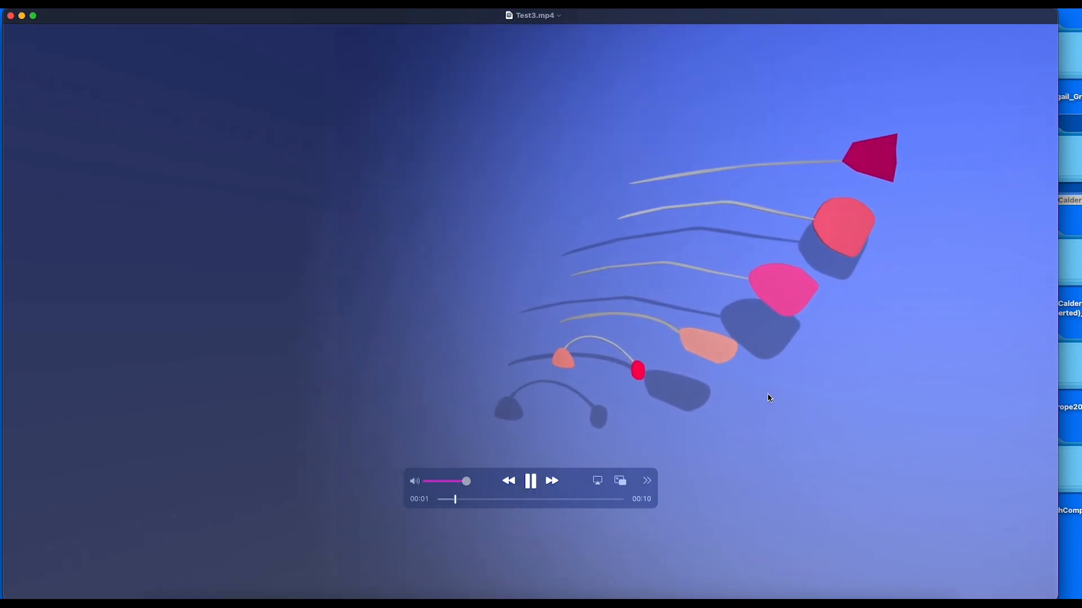